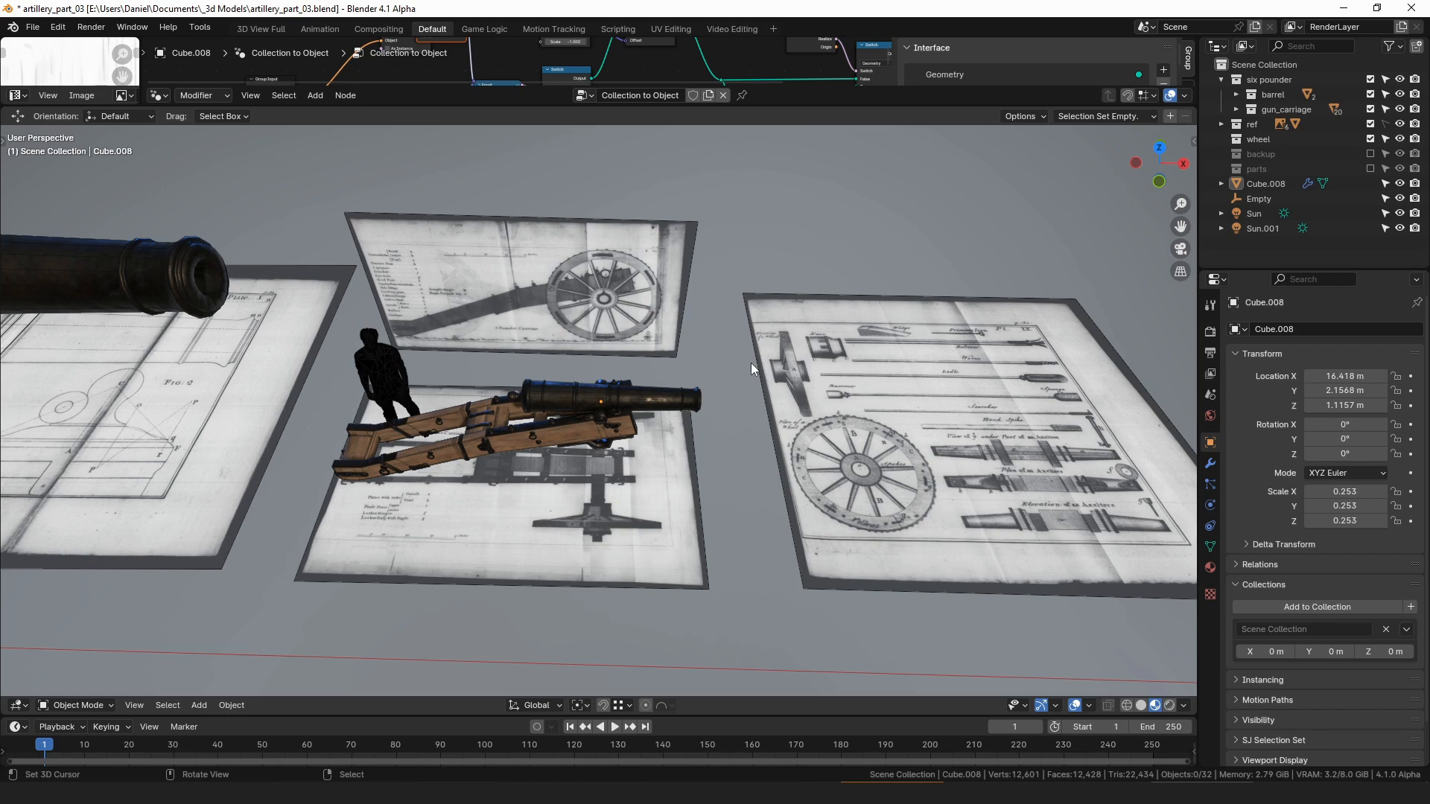
scroll(748, 359, "up", 4)
middle_click_drag(744, 414, 681, 360)
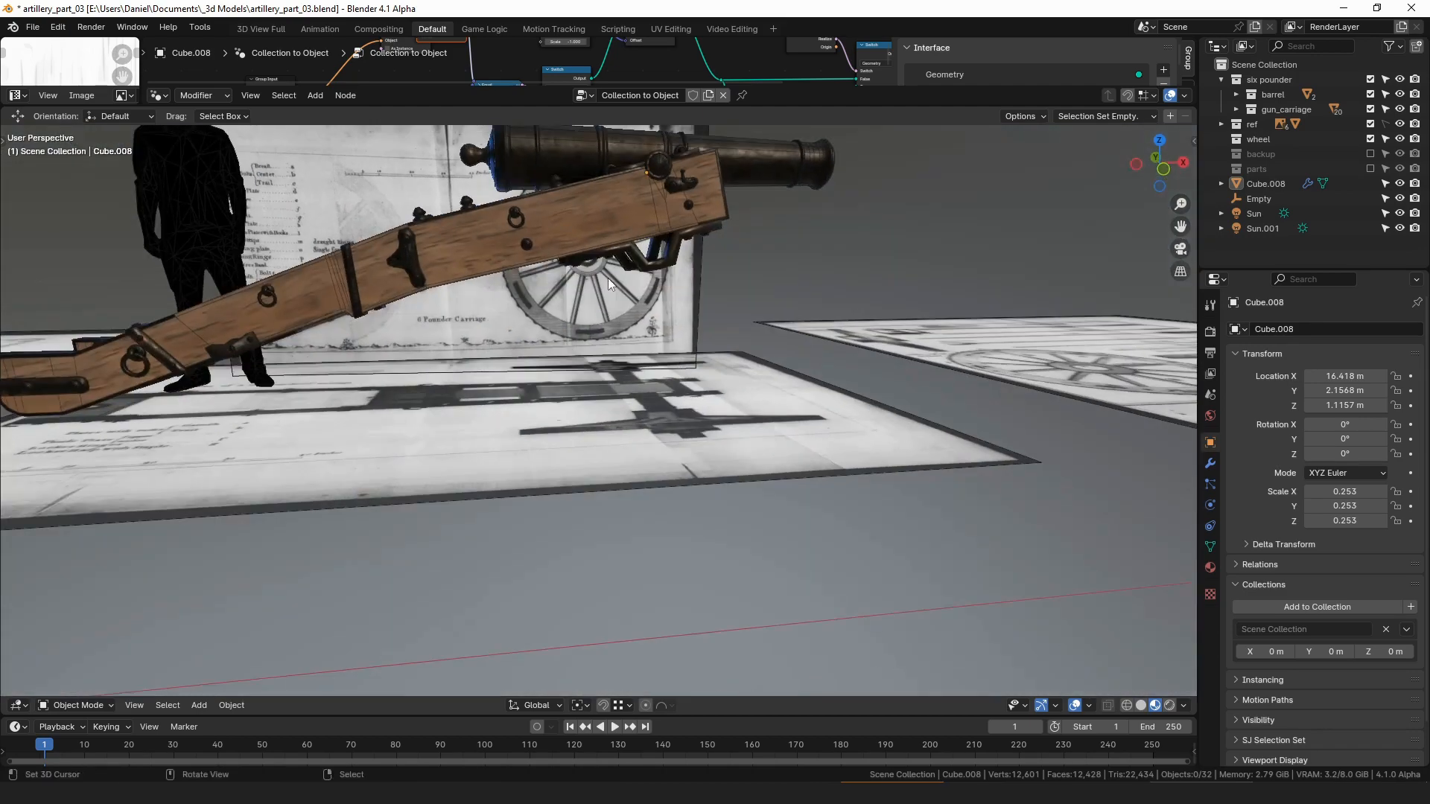
scroll(705, 226, "down", 5)
middle_click_drag(704, 226, 679, 311)
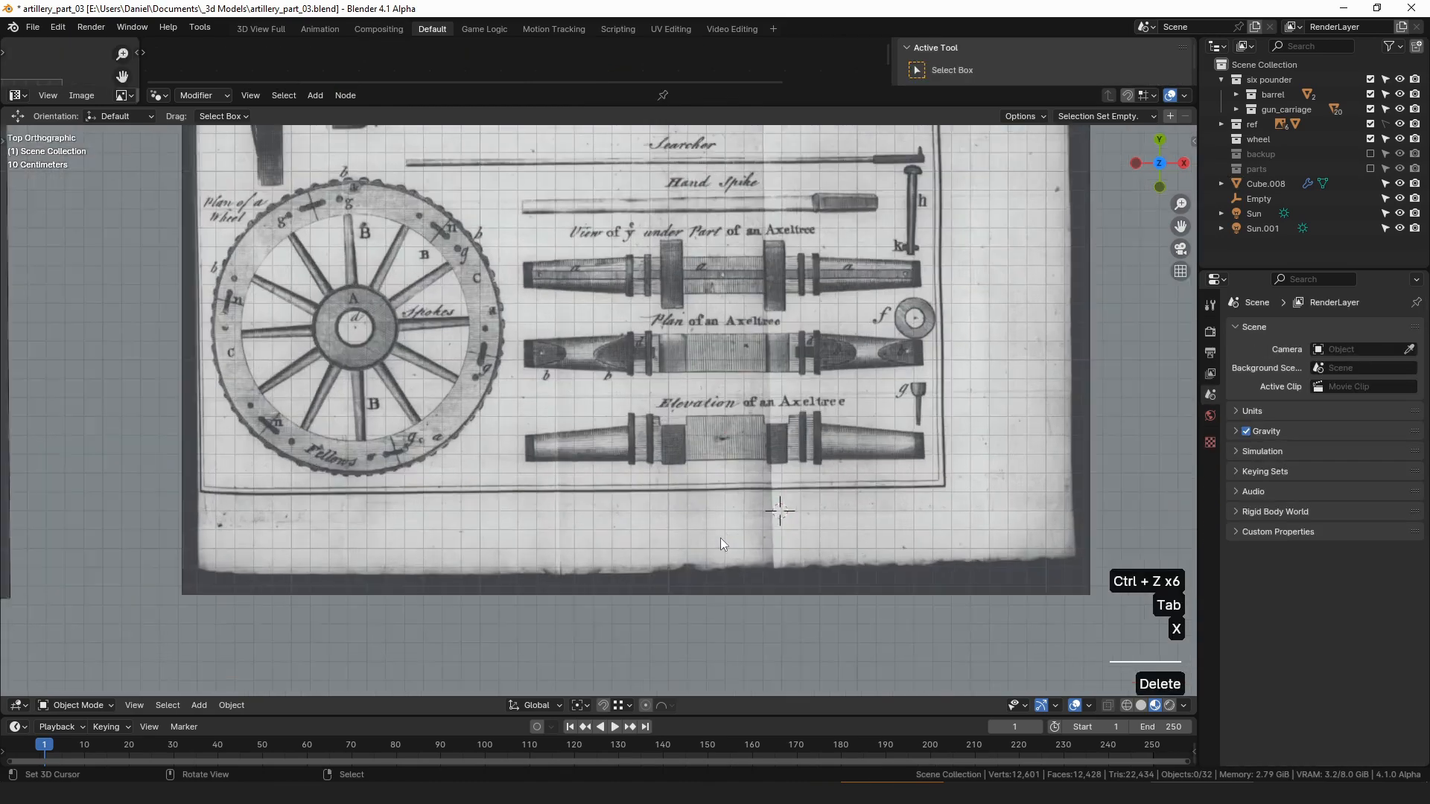
- Place the 3D cursor at the centre of the "Elevation of an Axeltree" drawing and add a cube there
scroll(721, 538, "up", 2)
left_click(780, 449)
key("shift+a")
type("cu")
key("Return")
- Scale the new cube down to about half size and apply its scale
key("s")
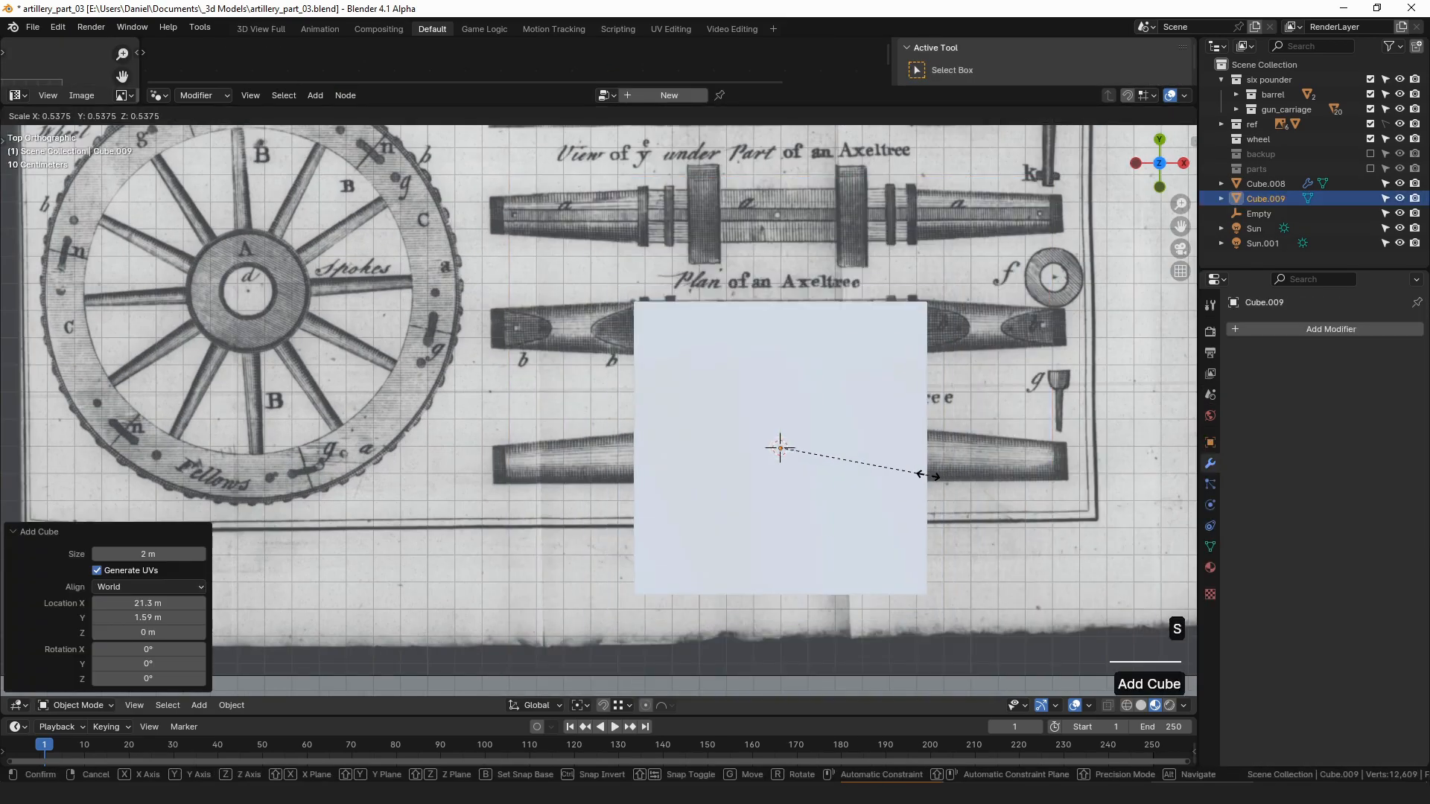
left_click(923, 473)
key("s")
right_click(846, 452)
key("ctrl+a")
left_click(841, 456)
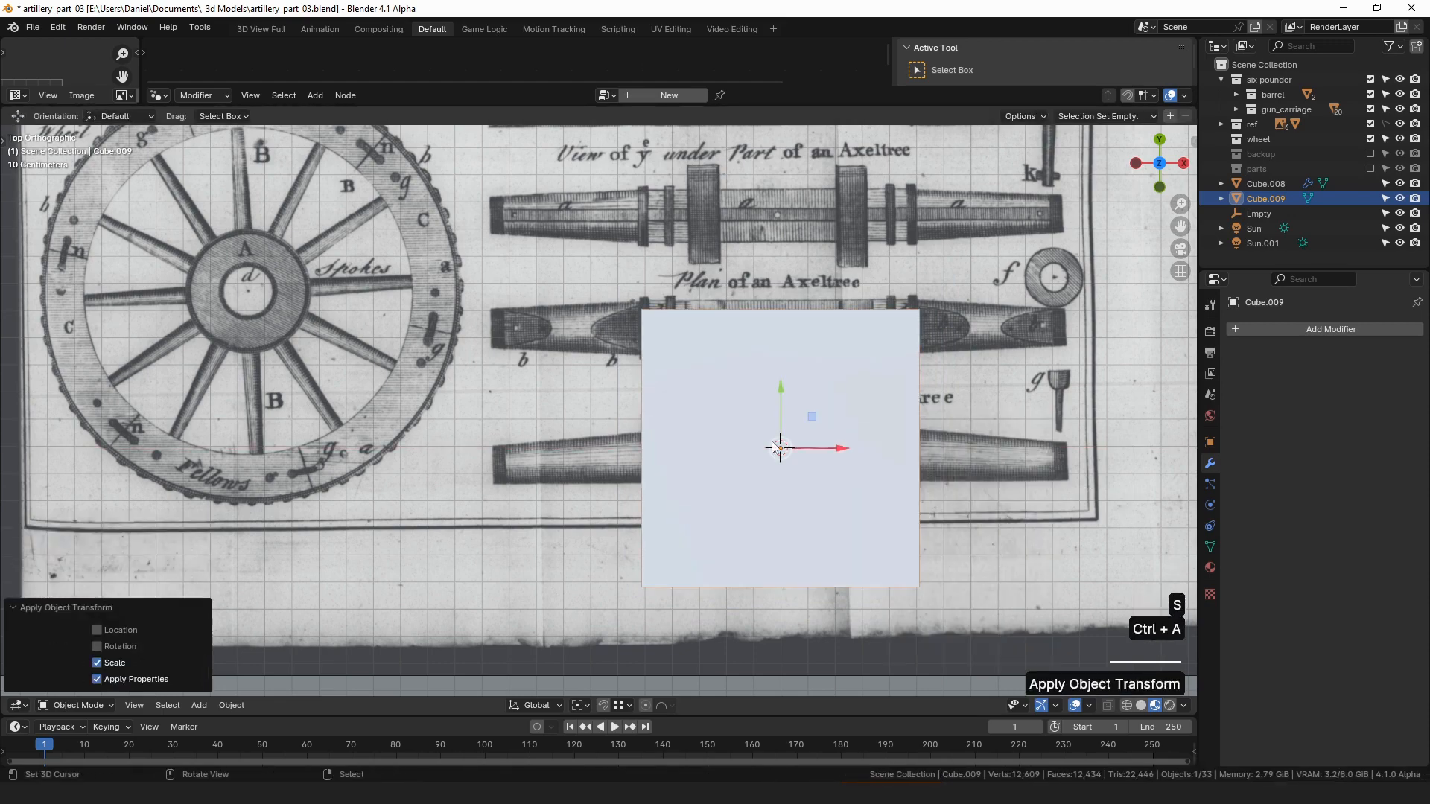
- Scale the cube's mesh on Y and Z only to match the height of the drawn axletree block, and align it vertically
key("Tab")
key("s")
key("shift+x")
left_click(830, 465)
left_click_drag(779, 390, 780, 394)
right_click(780, 394)
key("Tab")
- Duplicate the block in place and reduce the copy to a central strip by cutting a loop and deleting the rest
key("shift+d")
right_click(858, 443)
middle_click_drag(858, 442, 720, 434, "shift")
key("Tab")
key("ctrl+r")
left_click(707, 408)
key("ctrl+i")
key("x")
left_click(707, 408)
- Scale the remaining strip along X and move it to the outer collar at the block's left end
key("a")
key("s")
key("x")
left_click(687, 441)
left_click_drag(689, 442, 562, 441)
key("Tab")
- Assign the ai_wood_04 material to the central axletree block
right_click(673, 444)
left_click(1210, 568)
left_click(1238, 393)
left_click(1214, 455)
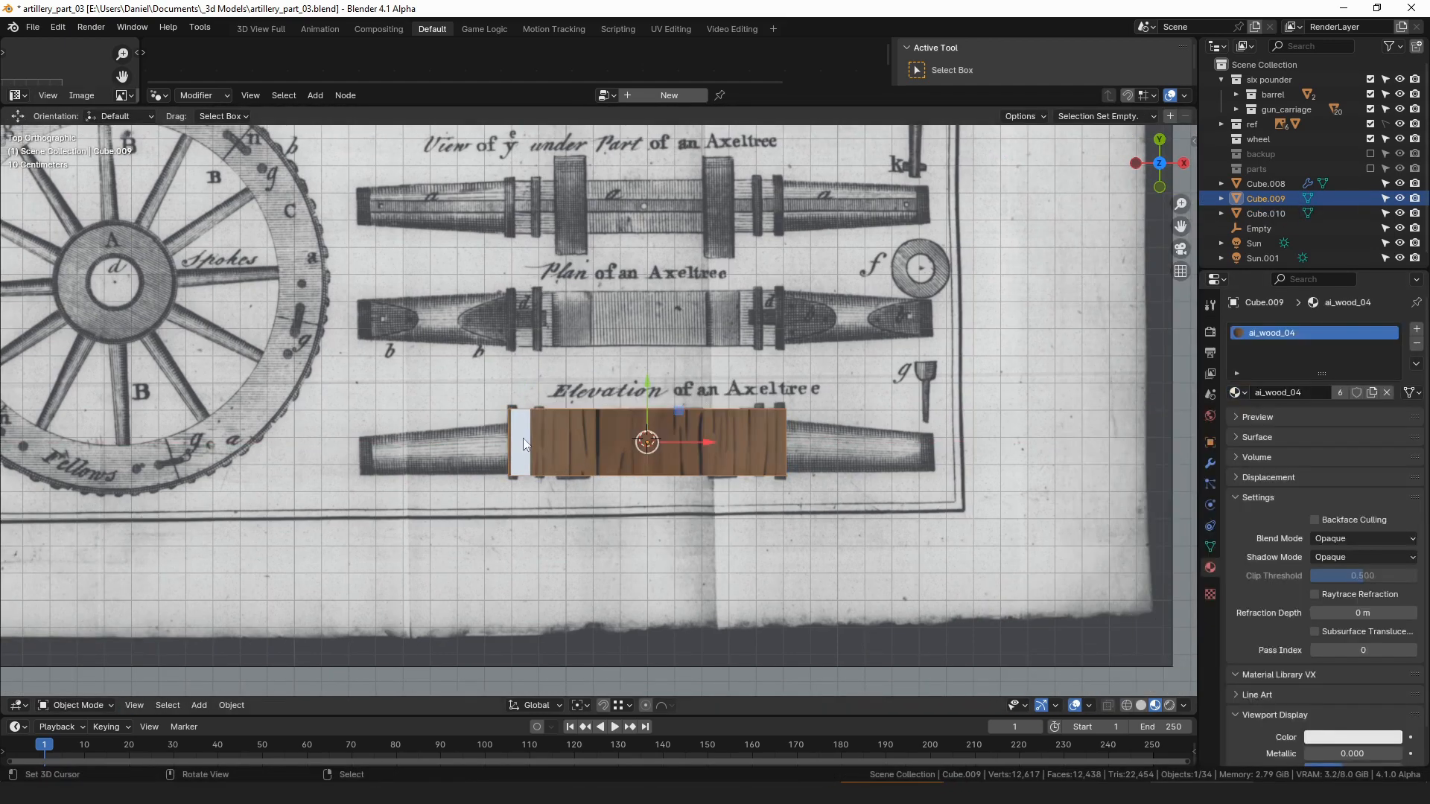
- Set the Solidify offset of the collar band to 1
left_click(1360, 413)
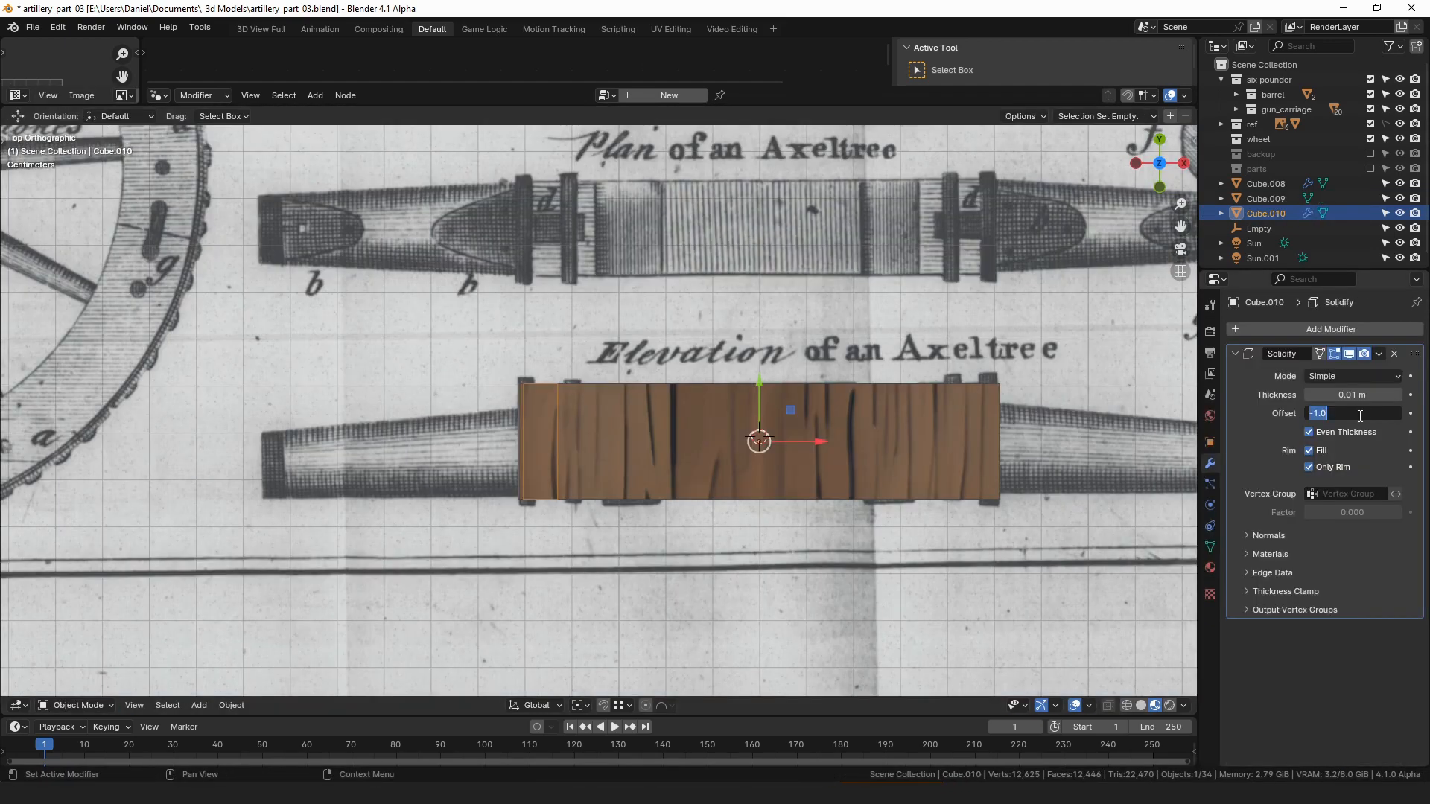
type("1")
key("Return")
- Narrow the band along X and align it with the drawn outer collar
key("Tab")
key("s")
key("x")
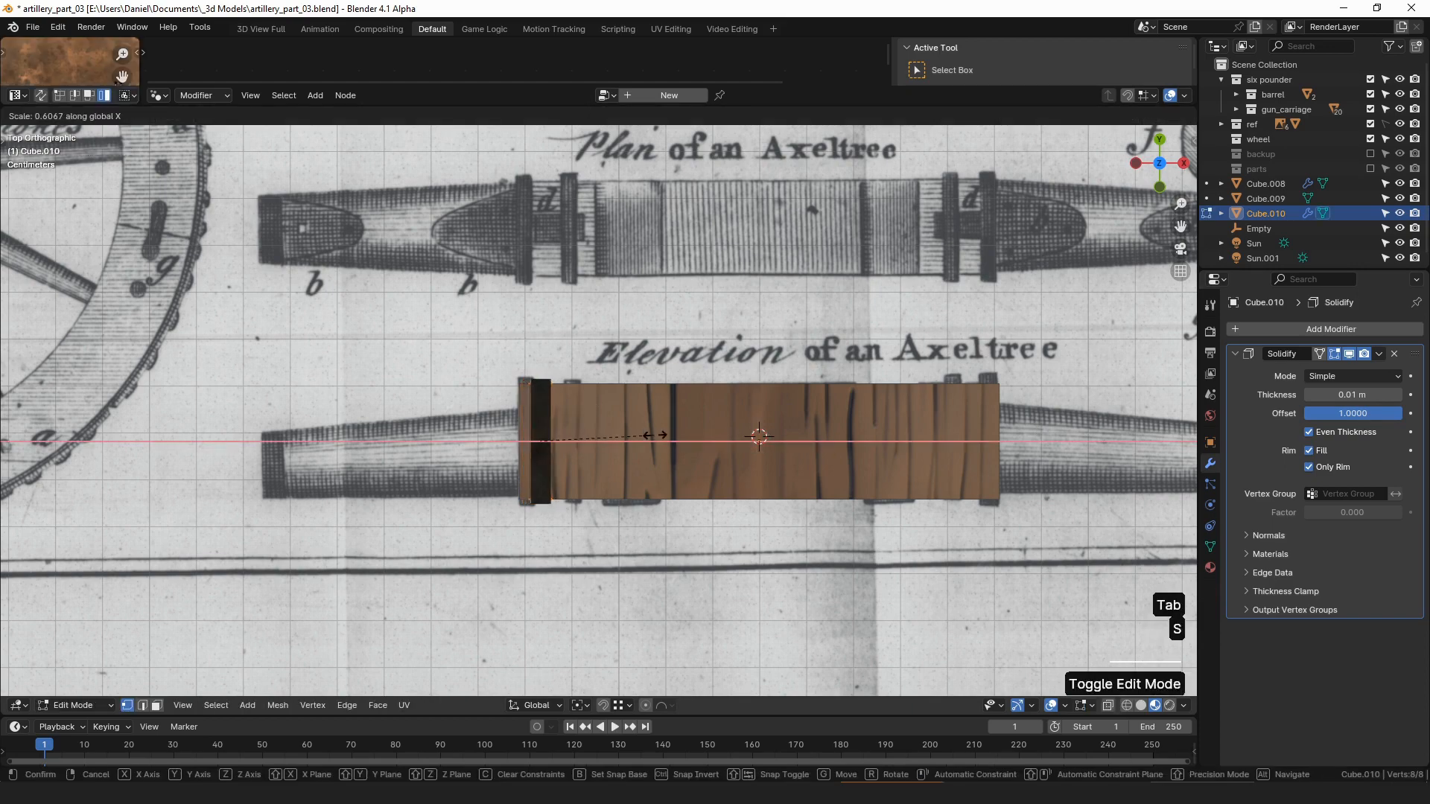
left_click(603, 441)
left_click_drag(603, 441, 587, 440)
- Duplicate the band about 0.088 m along X onto the drawn inner collar
key("KP_Decimal")
key("shift+d")
key("x")
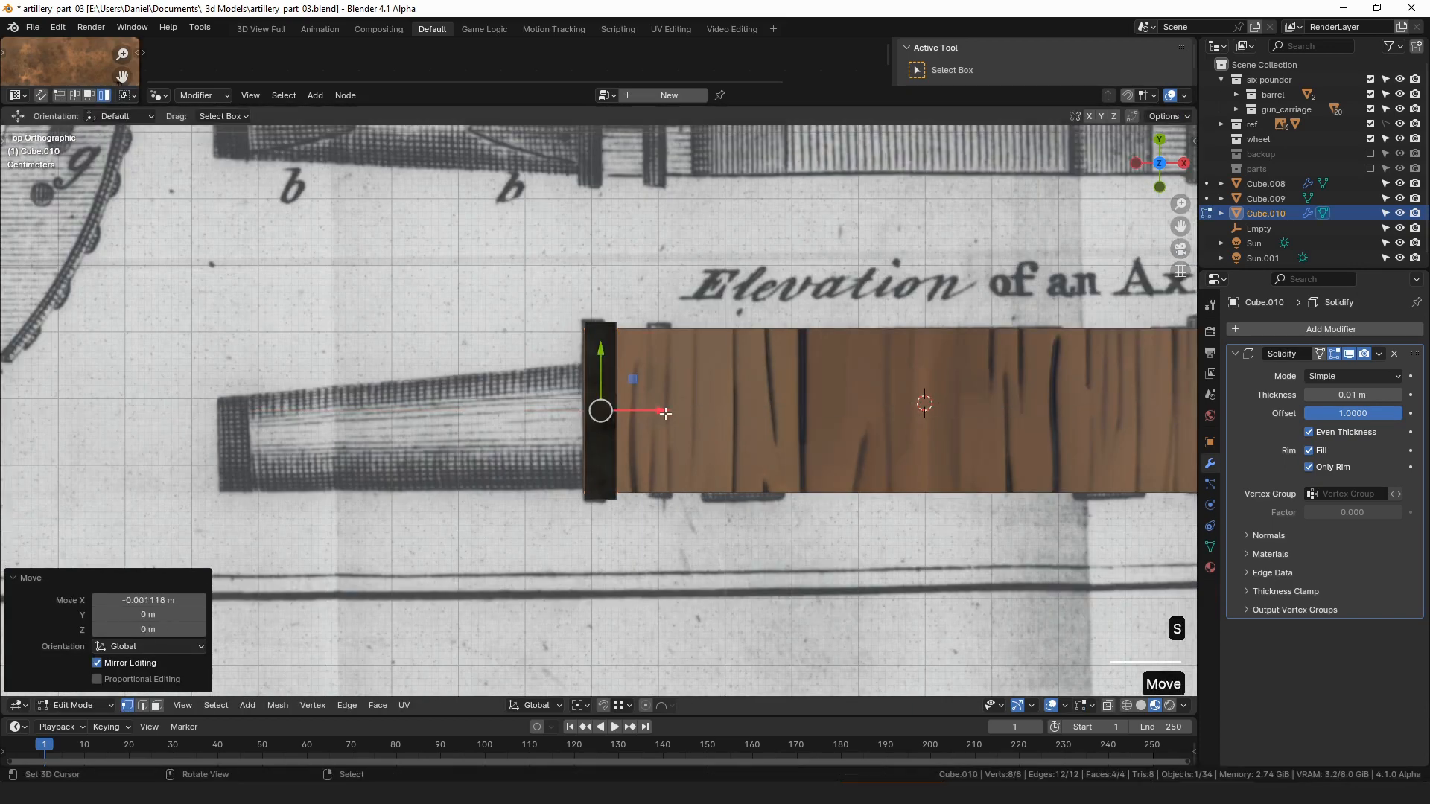
left_click(655, 414)
scroll(712, 420, "down", 3)
key("Tab")
key("Tab")
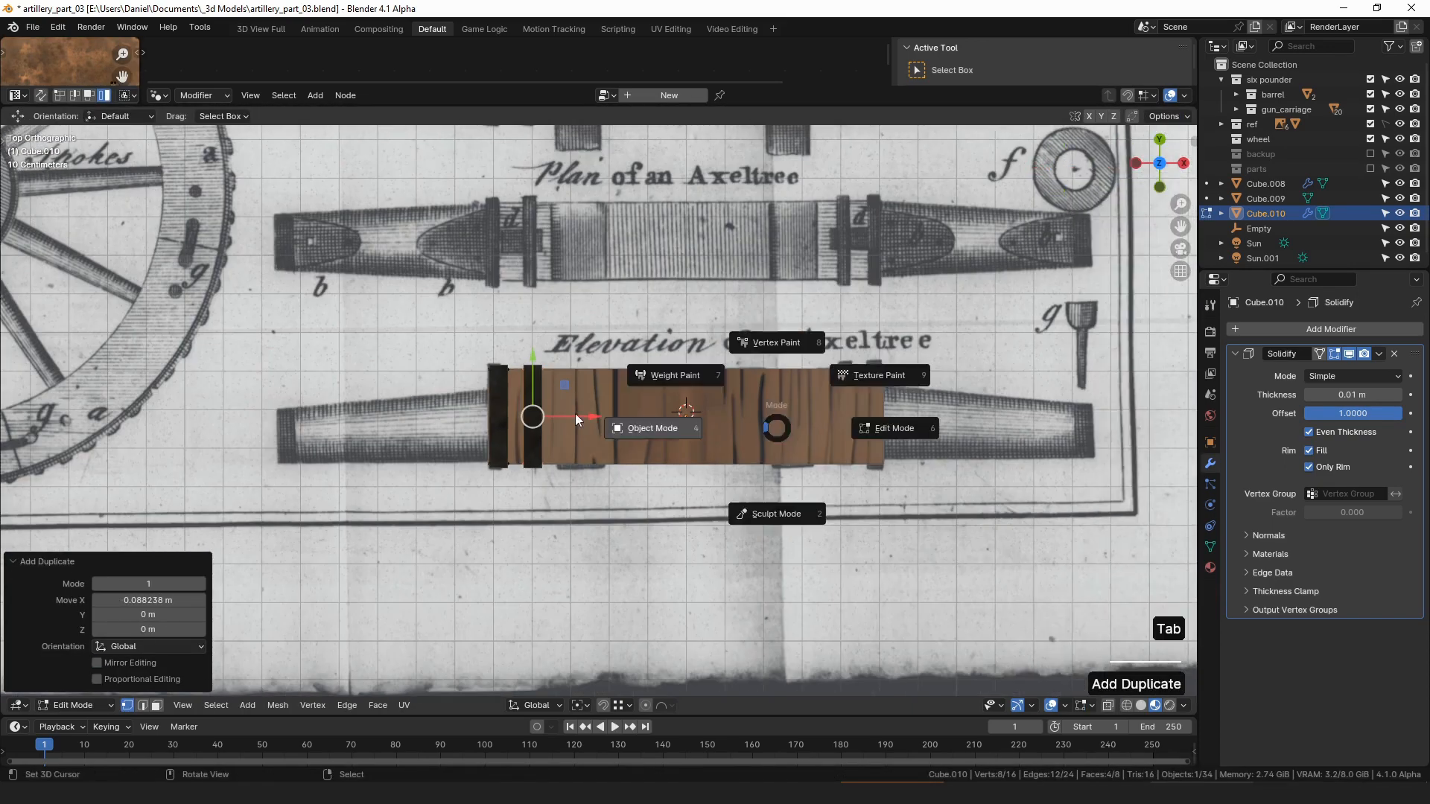
- Add a 12-vertex cylinder inside the wood object's mesh and scale it to 0.175
key("shift+a")
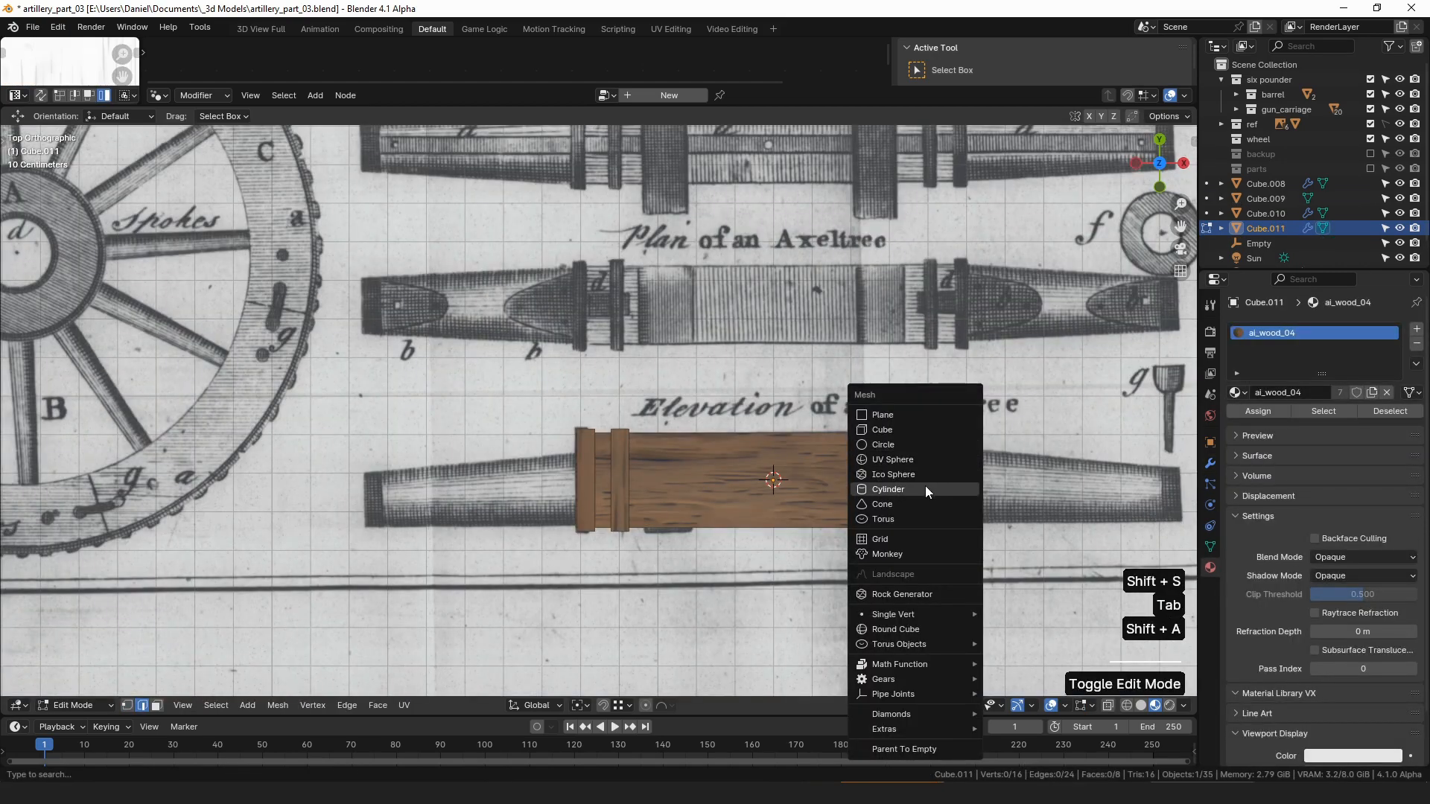
left_click(925, 486)
left_click_drag(179, 505, 142, 497)
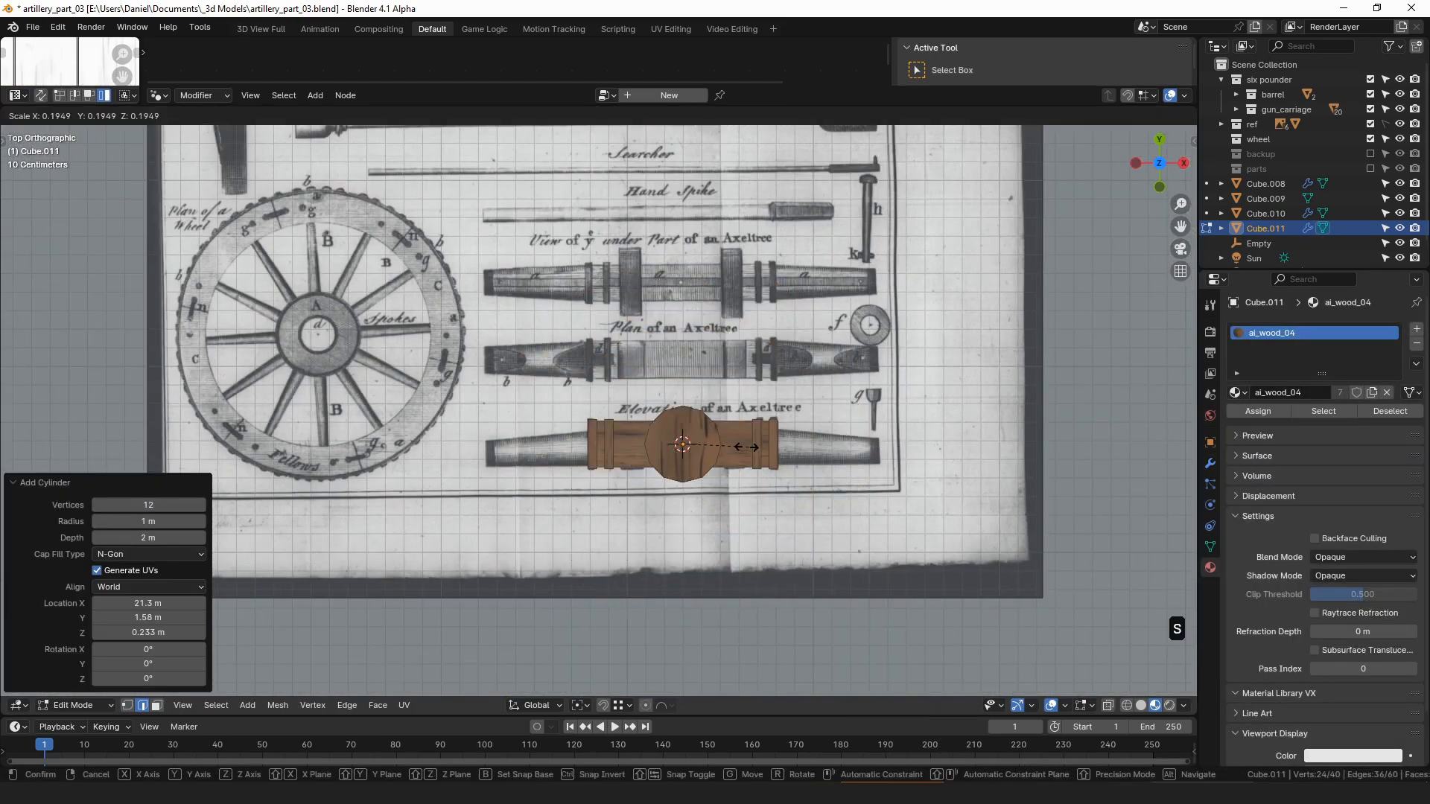
key("s")
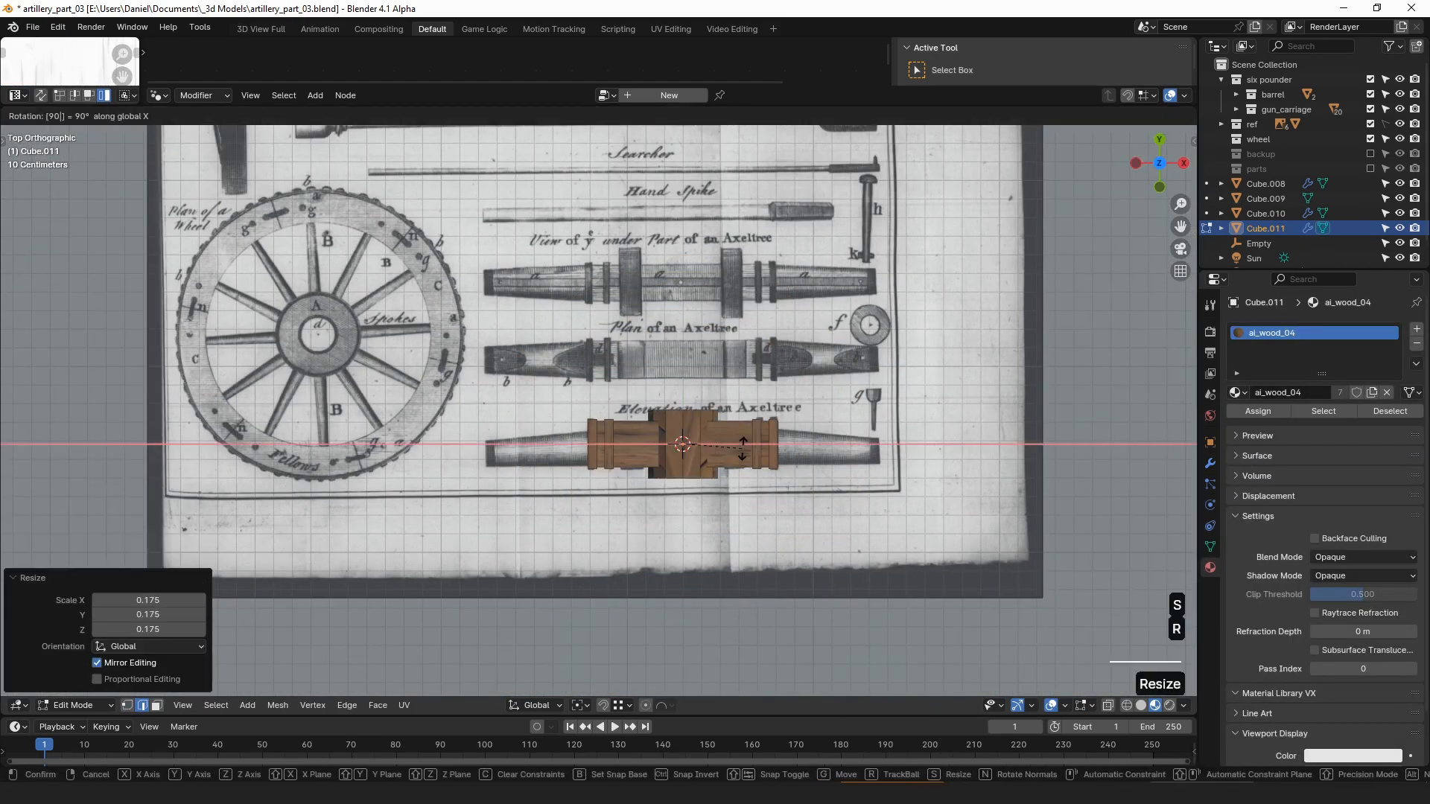
- Rotate the cylinder to lie along the axletree, then scale and position it to match the drawn left arm
key("r")
key("g")
left_click(698, 459)
scroll(698, 460, "up", 3)
key("s")
scroll(626, 475, "up", 4)
key("g")
key("x")
key("g")
key("y")
- Mark seams around the axle arm's outer end face and along its length
middle_click_drag(616, 421, 697, 357)
key("3")
right_click(607, 461)
middle_click_drag(609, 463, 626, 425)
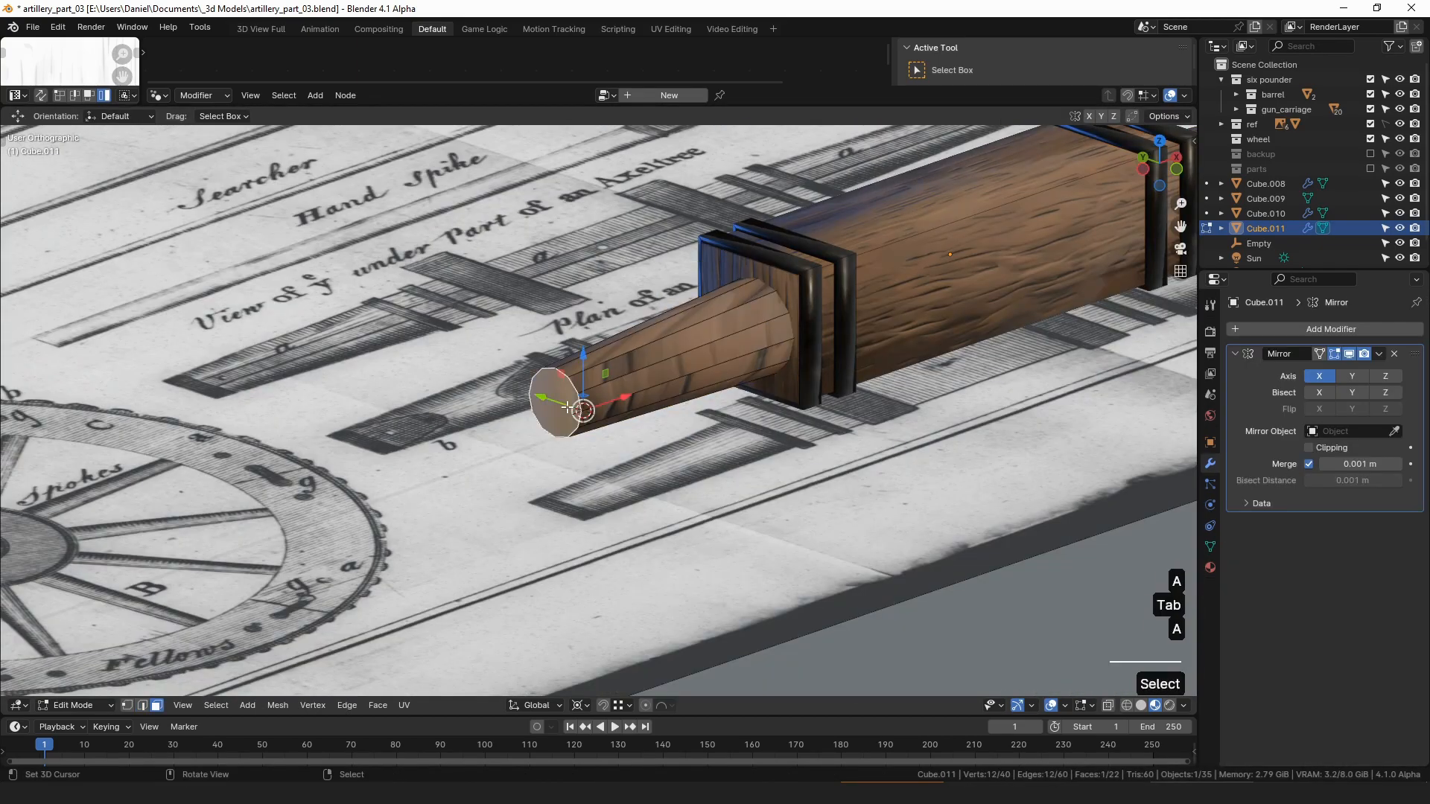
key("ctrl+e")
left_click(551, 403)
middle_click_drag(558, 406, 566, 347)
key("2")
left_click(670, 389)
key("ctrl+e")
- Select the linked arm geometry and unwrap its UVs
key("ctrl+l")
key("u")
key("u")
- Isolate the arm object in local view and delete the arm's inner end face
middle_click_drag(745, 372, 646, 441)
key("Tab")
key("Tab")
key("KP_Divide")
key("3")
right_click(654, 449)
key("x")
left_click(654, 469)
- Delete the leftover linked collar band geometry from the isolated arm object
right_click(737, 364)
key("ctrl+l")
key("ctrl+l")
key("x")
left_click(741, 376)
key("Tab")
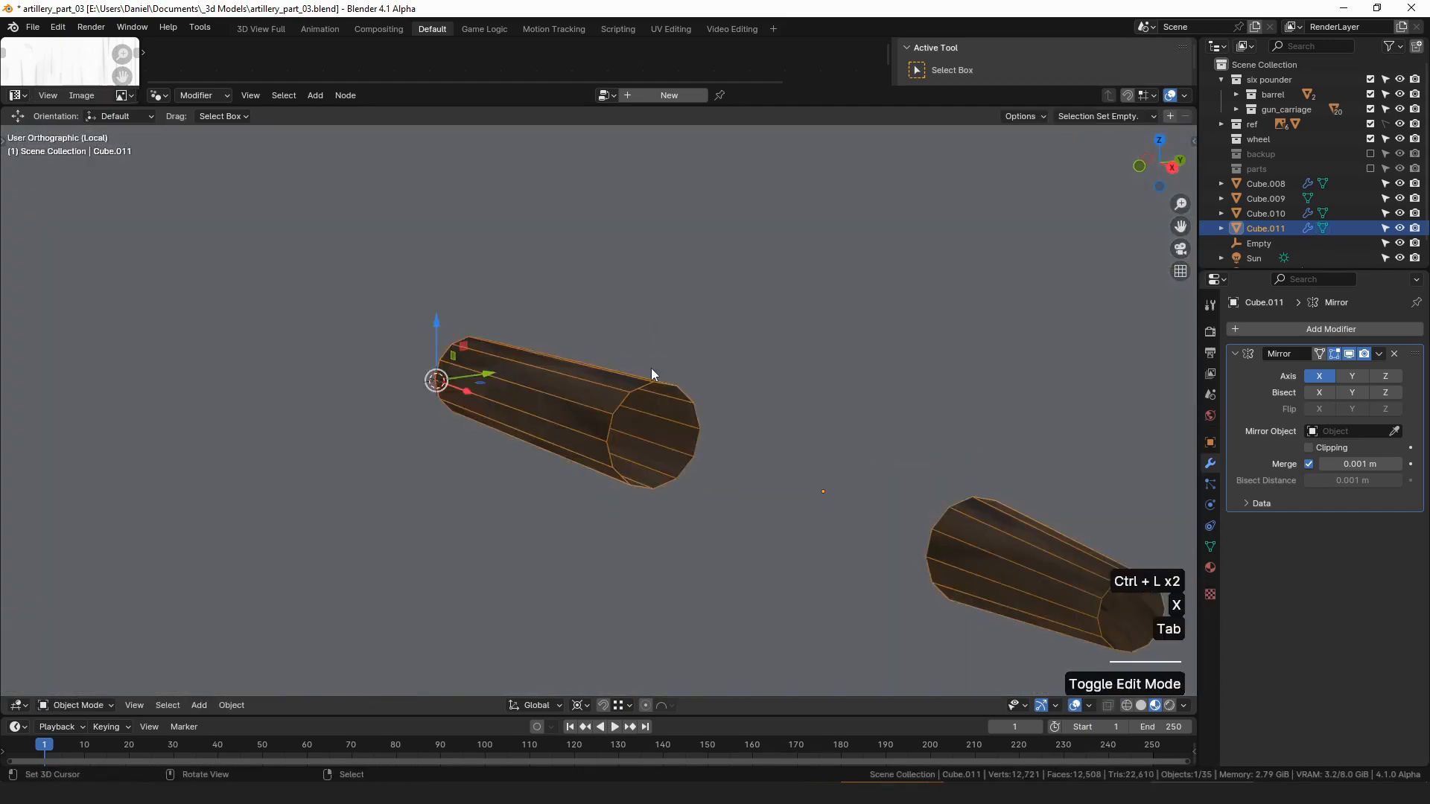
- Leave local view and clear the selection
key("KP_Divide")
key("Tab")
key("a")
key("a")
key("a")
key("Tab")
key("a")
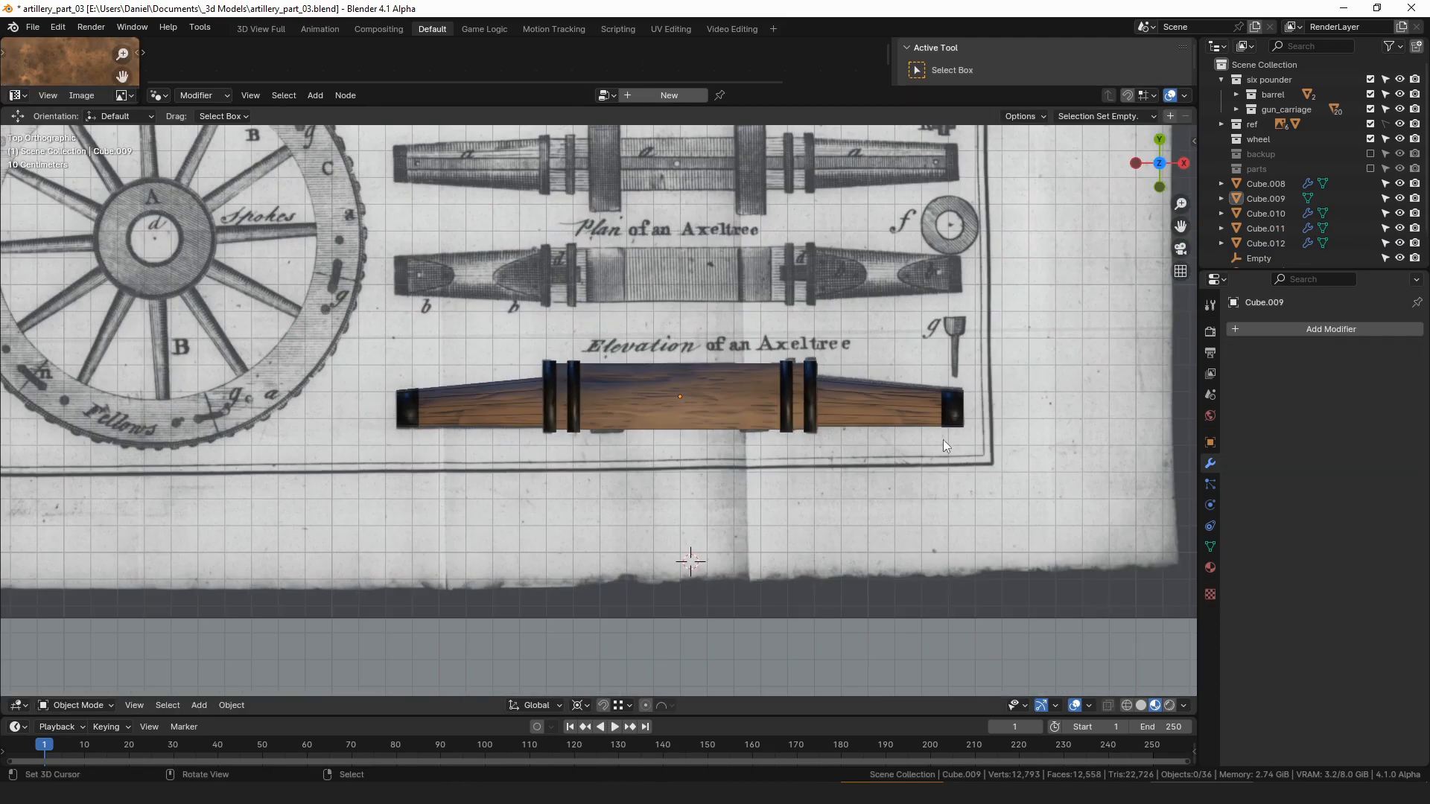
- Place the 3D cursor just below the finished axletree
middle_click_drag(943, 441, 890, 441, "shift")
left_click(640, 525)
key("shift+a")
key("Escape")
- Select all the axletree parts and move them to a new collection named axel
right_click(681, 392)
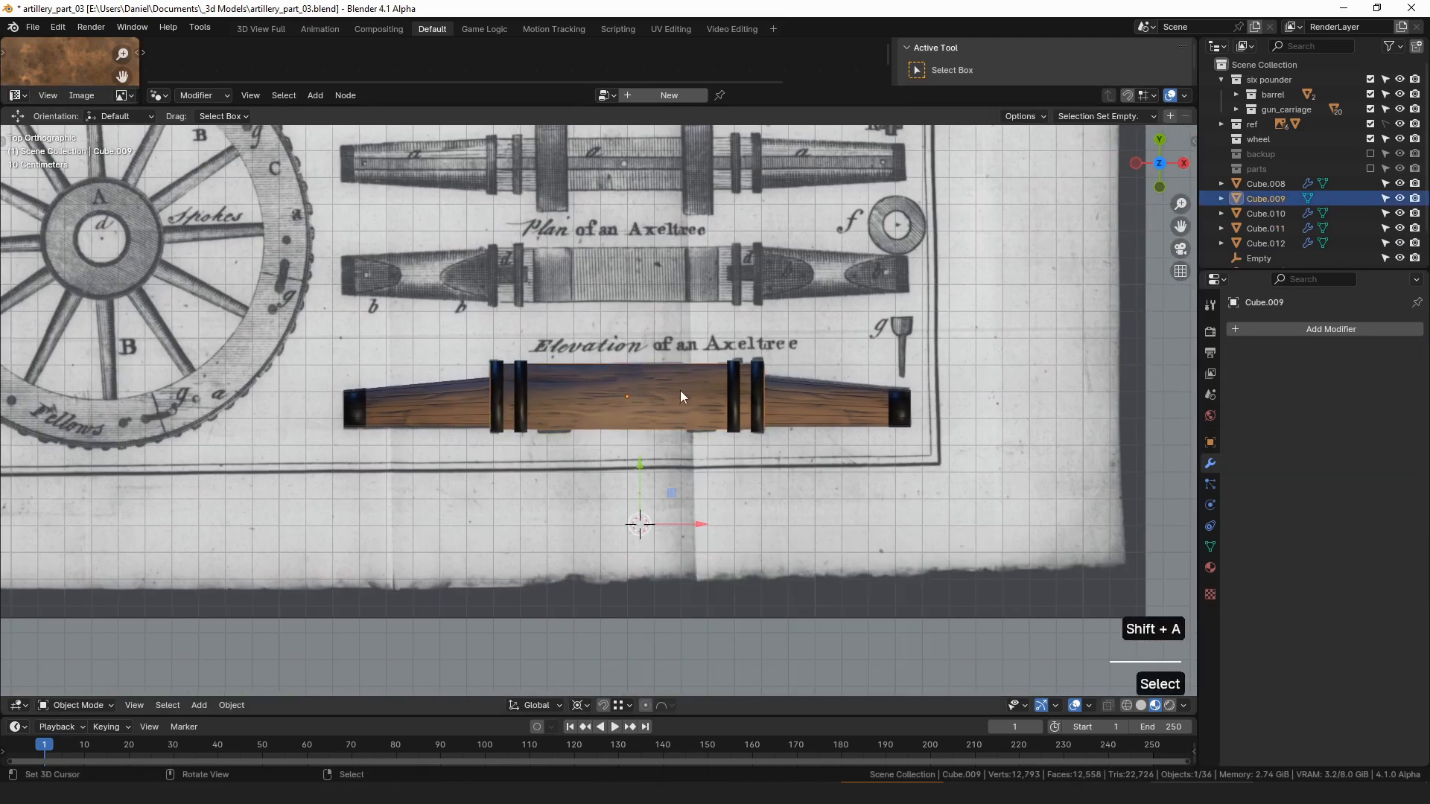
left_click_drag(855, 405, 320, 474)
key("b")
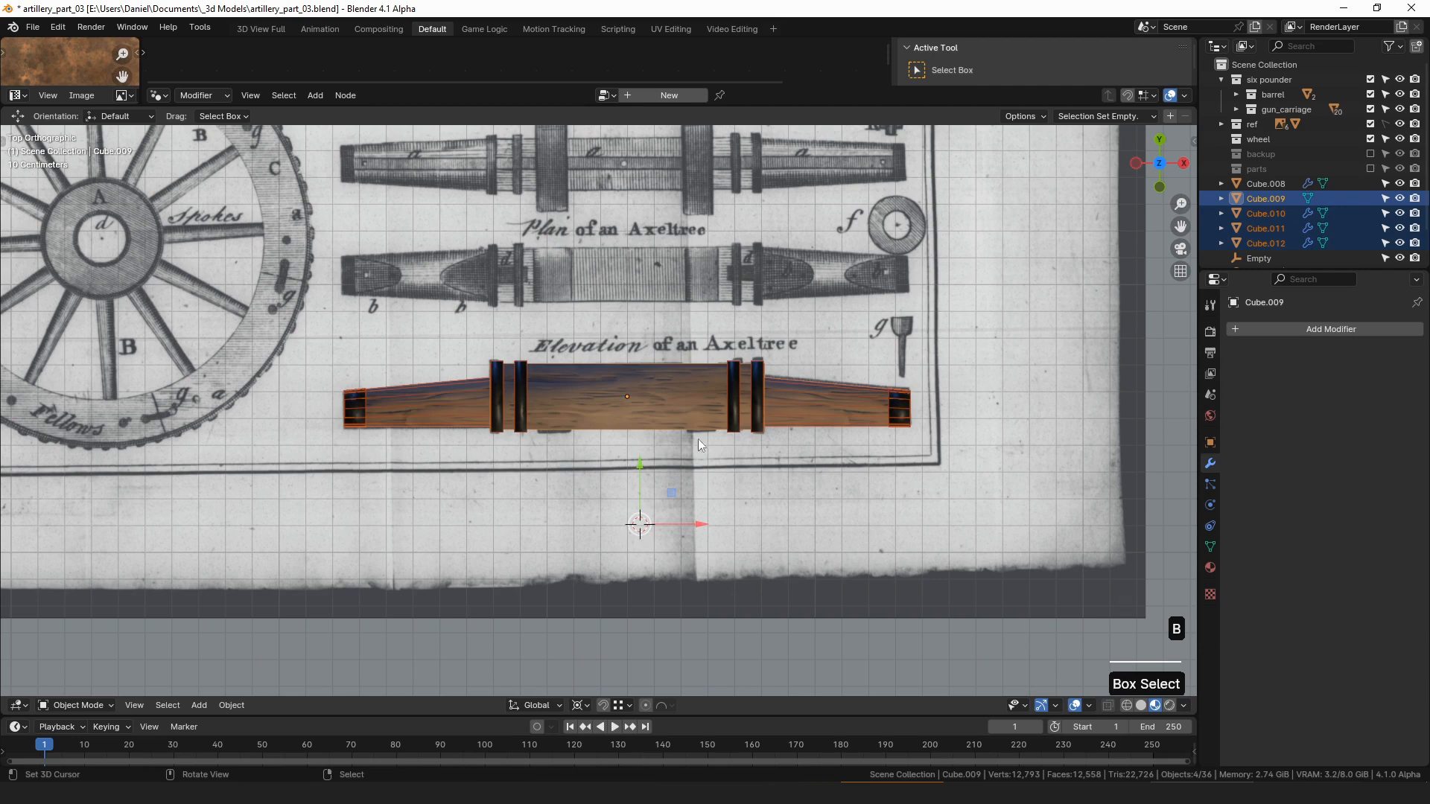
key("m")
left_click(724, 435)
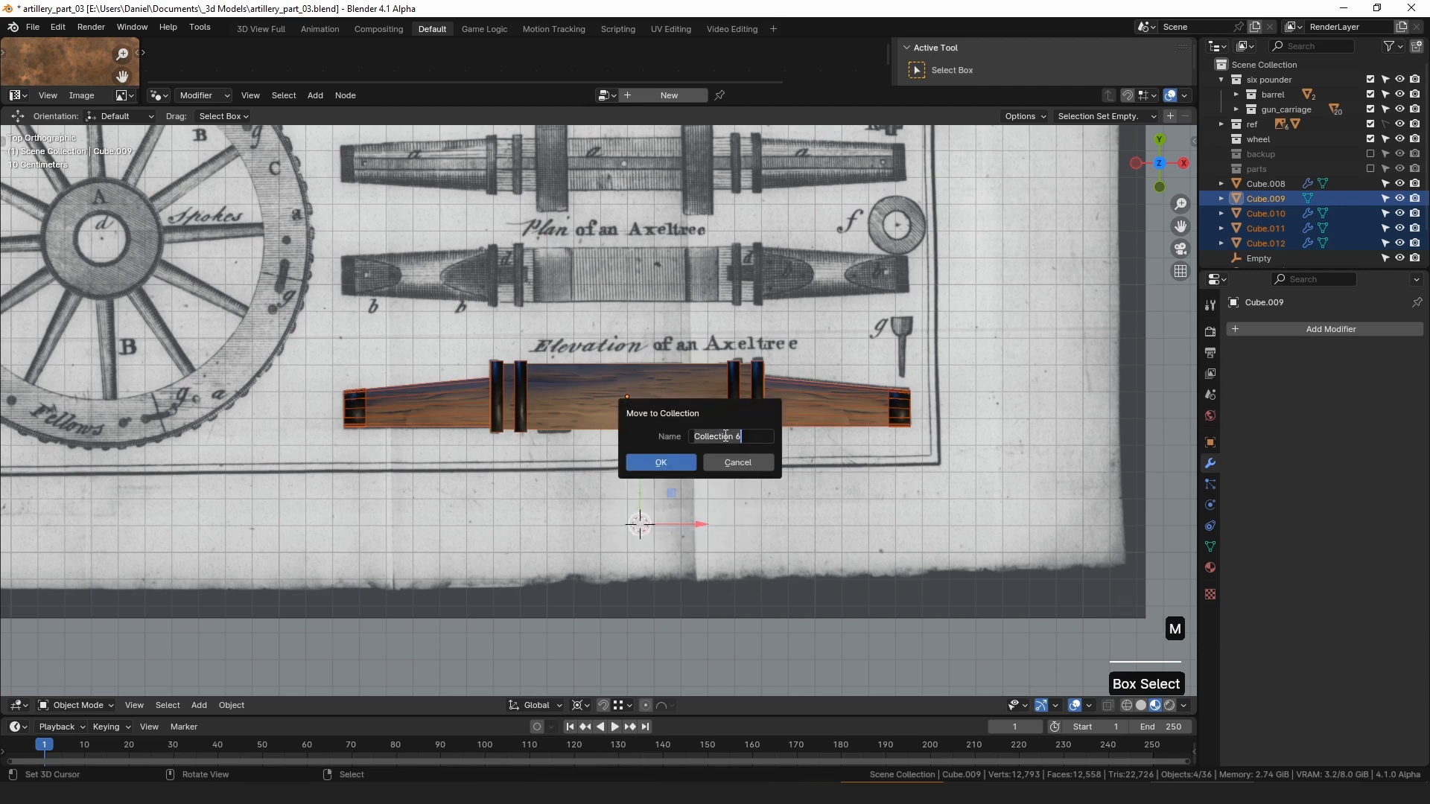
type("axel")
key("Return")
- Add a cube at the 3D cursor and give it a Collection to Object modifier
key("shift+a")
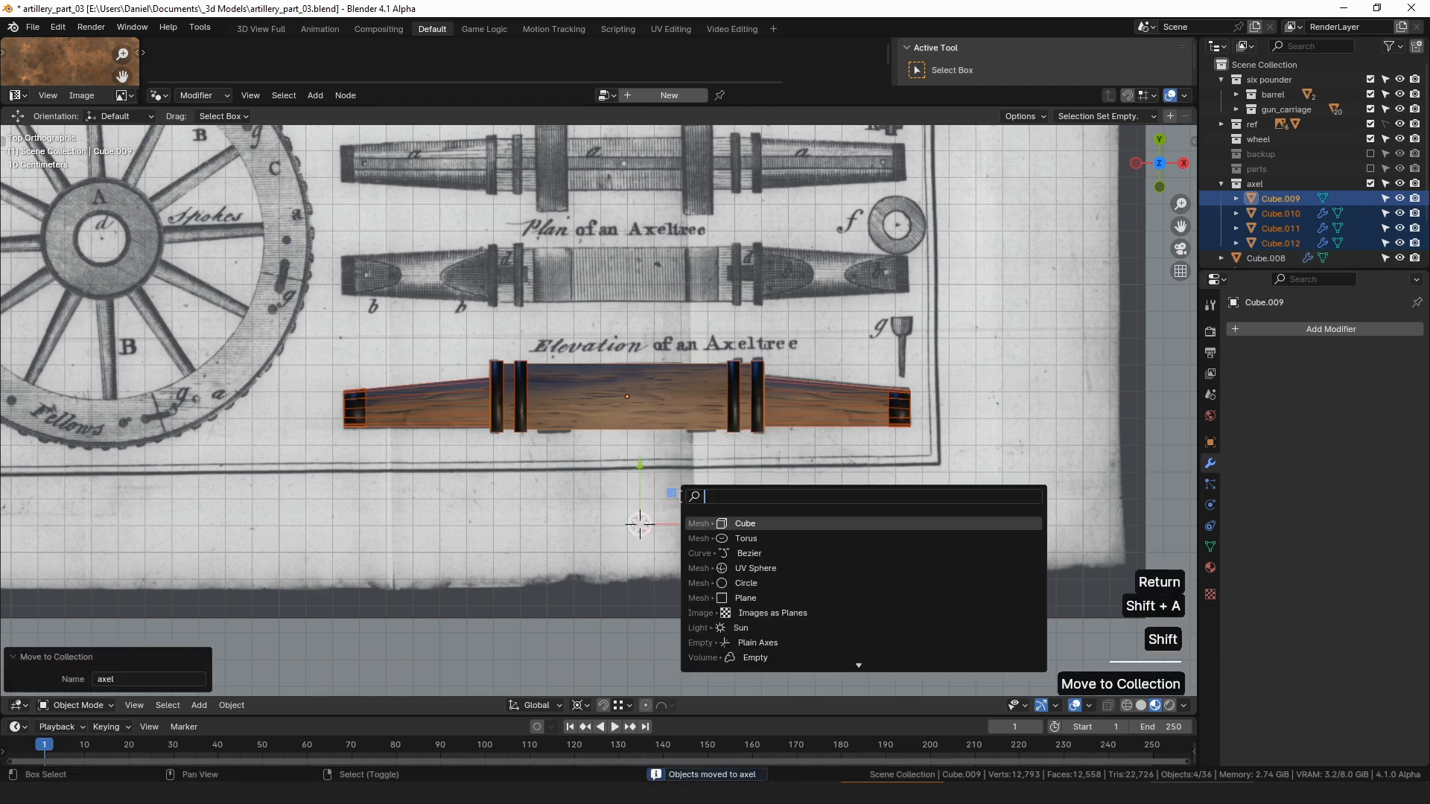
left_click(757, 524)
left_click(1330, 332)
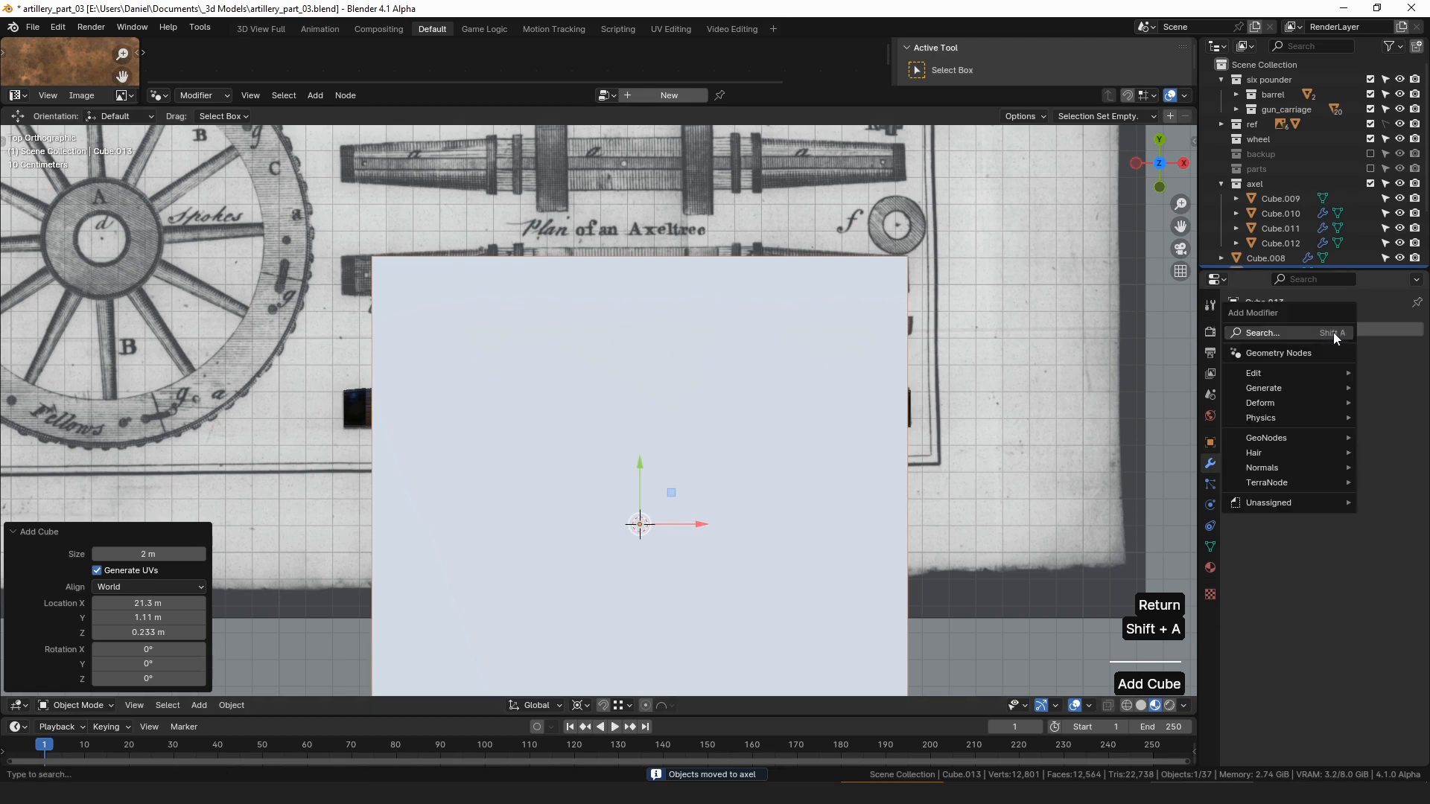
type("coll")
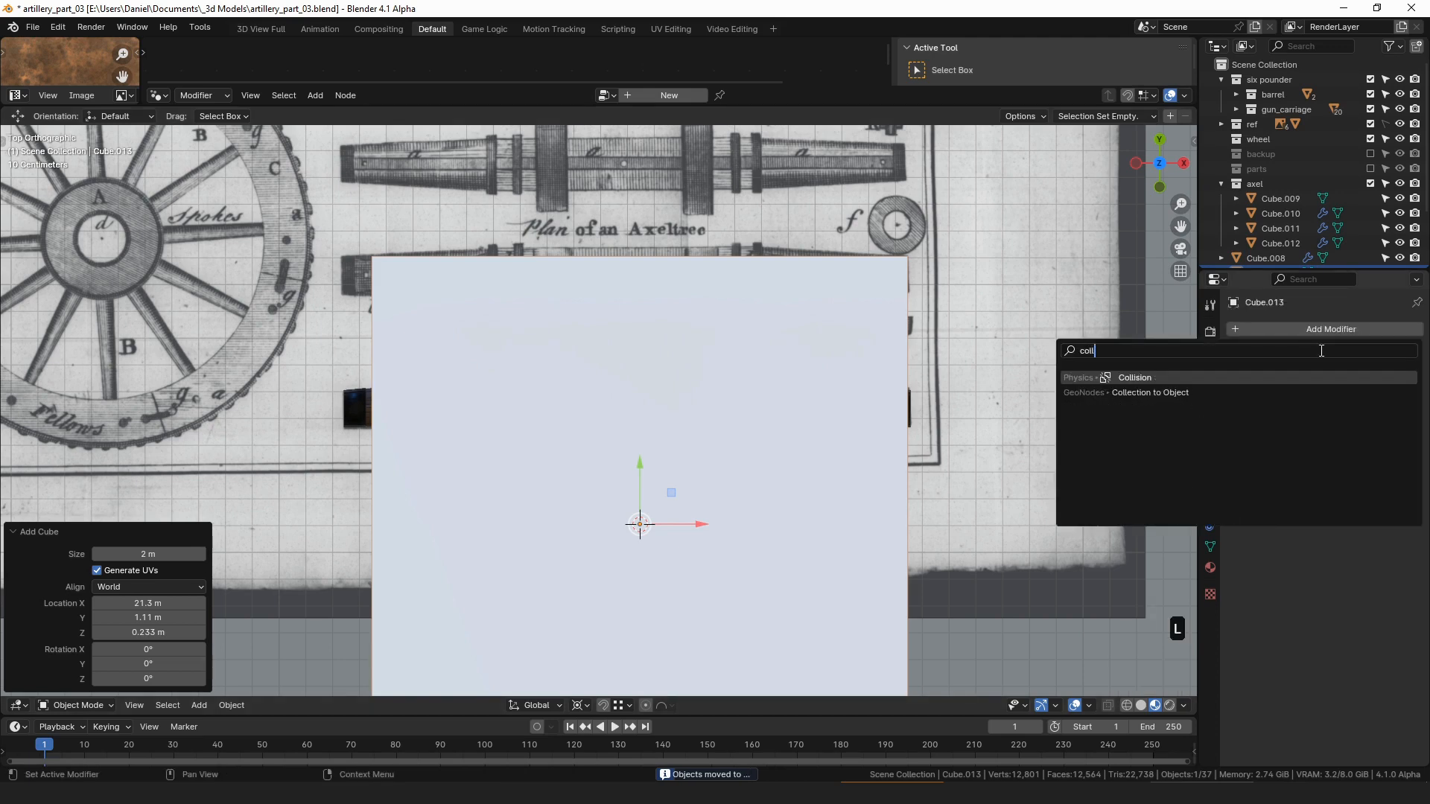
key("Return")
- Set the modifier's collection to axel and its origin to the central block Cube.009, and enable Realize
left_click(1351, 377)
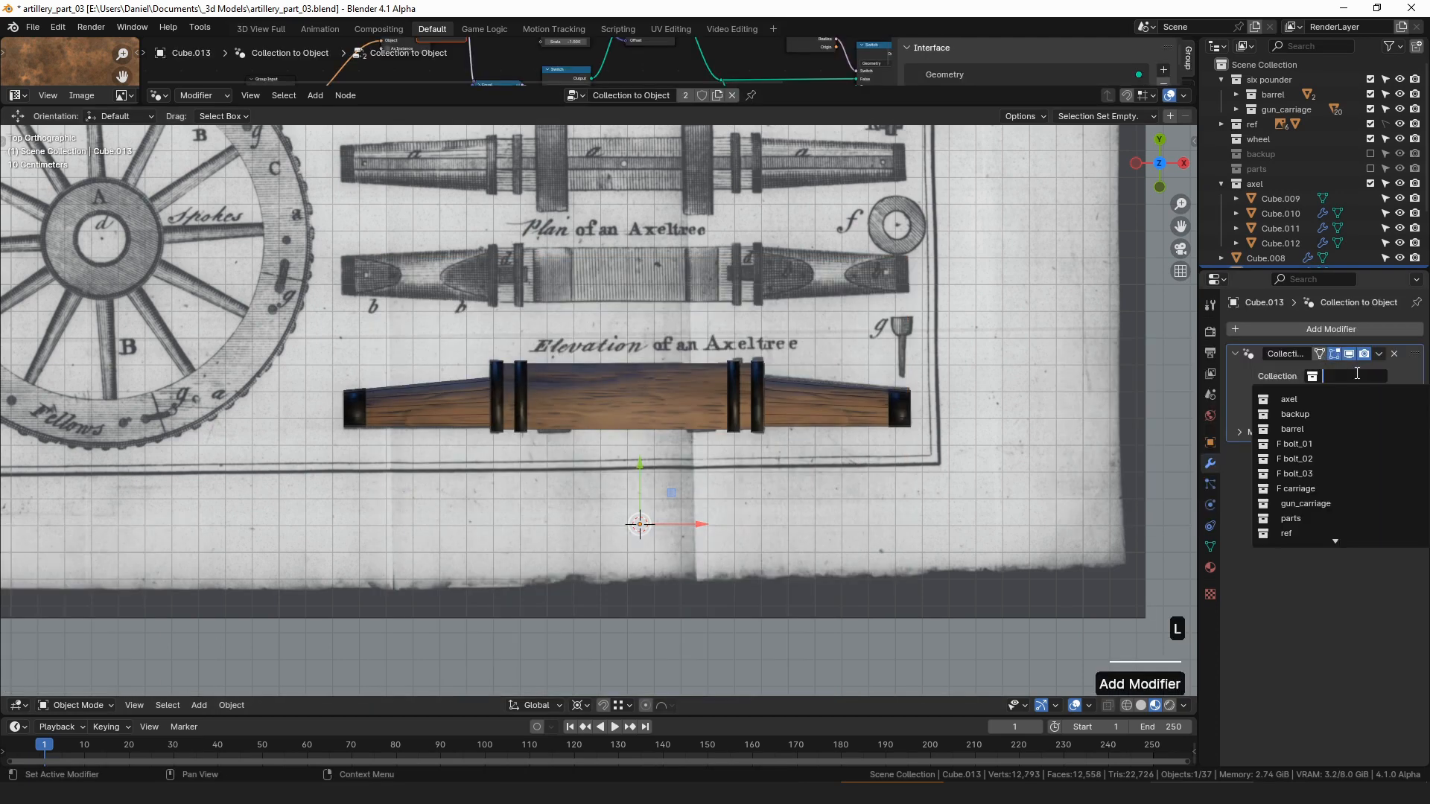
left_click(1349, 397)
left_click(1380, 414)
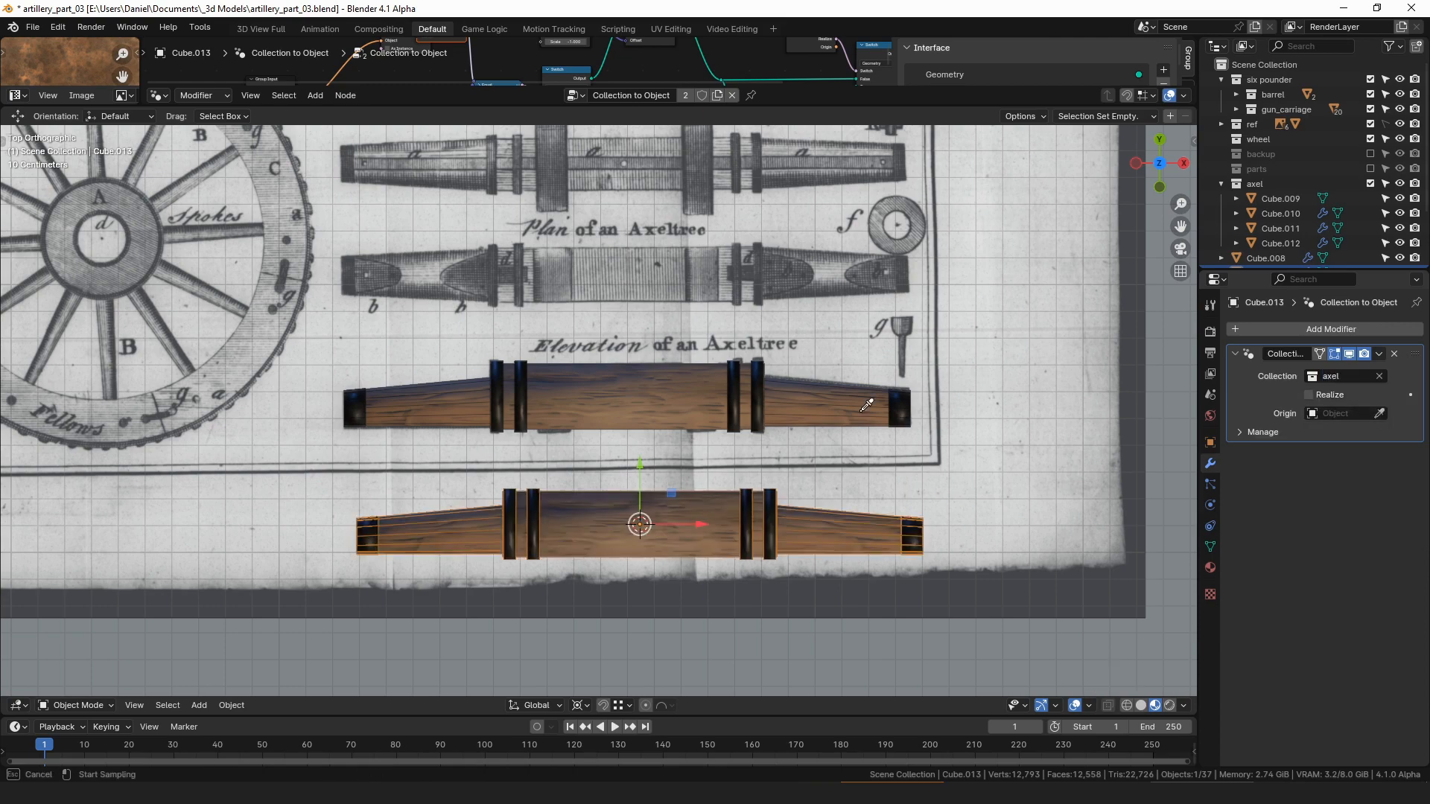
left_click(650, 395)
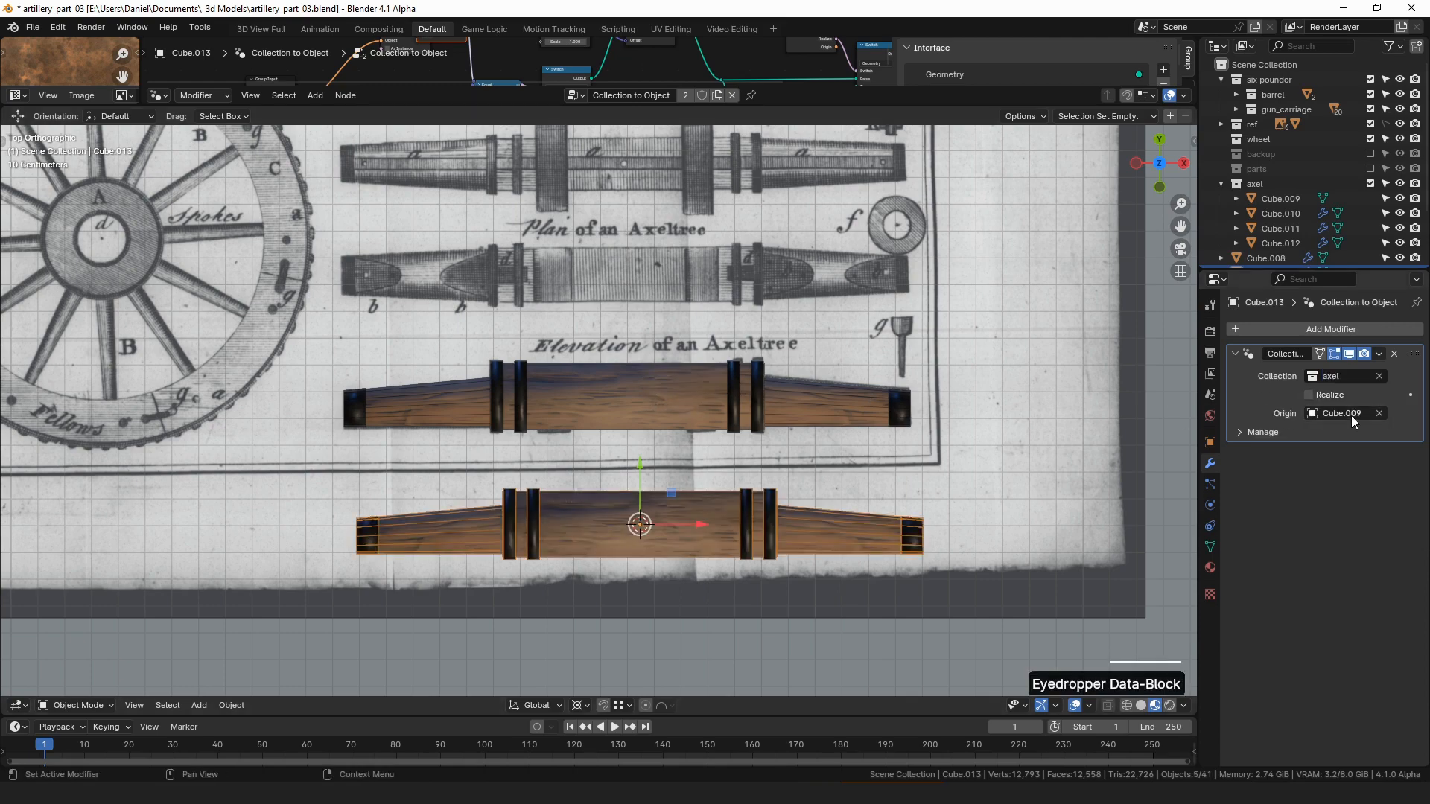
- Move the axletree copy onto the cannon carriage in top view, about -4.95 m on X and 1.12 m on Y
scroll(741, 477, "down", 4)
middle_click_drag(742, 481, 838, 444, "shift")
scroll(782, 464, "down", 3)
key("g")
left_click(468, 359)
middle_click_drag(469, 359, 590, 417, "shift")
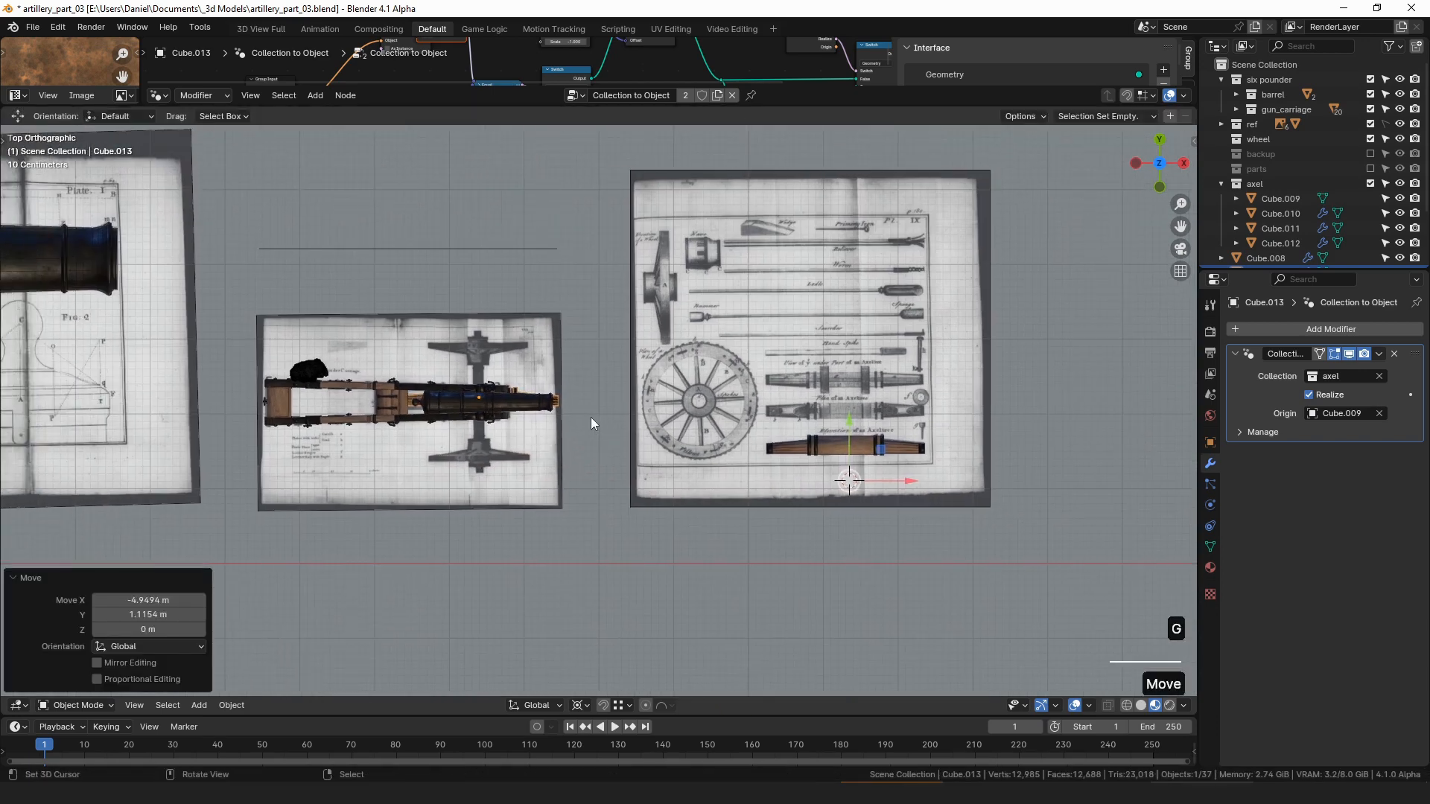
- Rotate the axletree copy 90° in top view and -90° in front view so it lies across the carriage
type("r90")
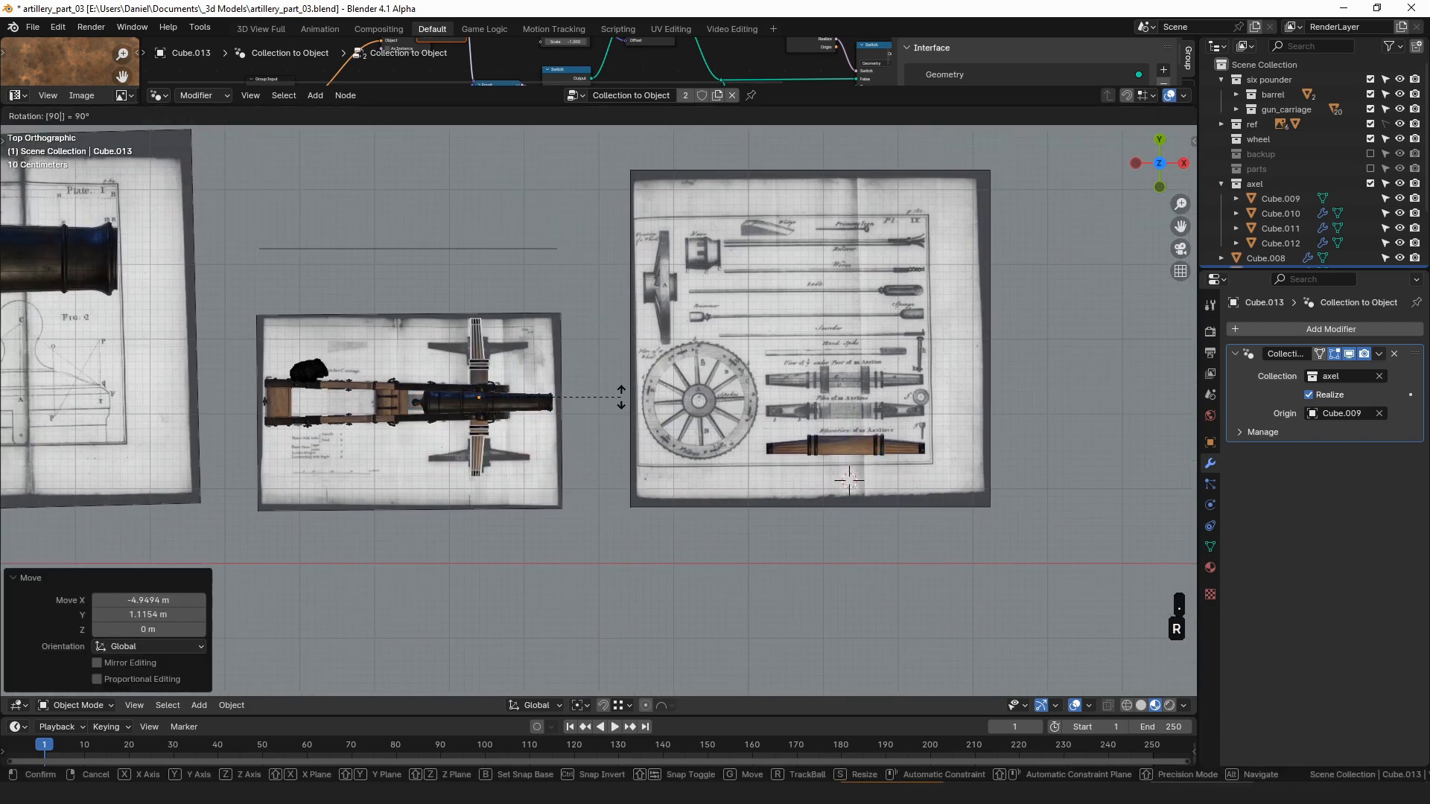
left_click(622, 396)
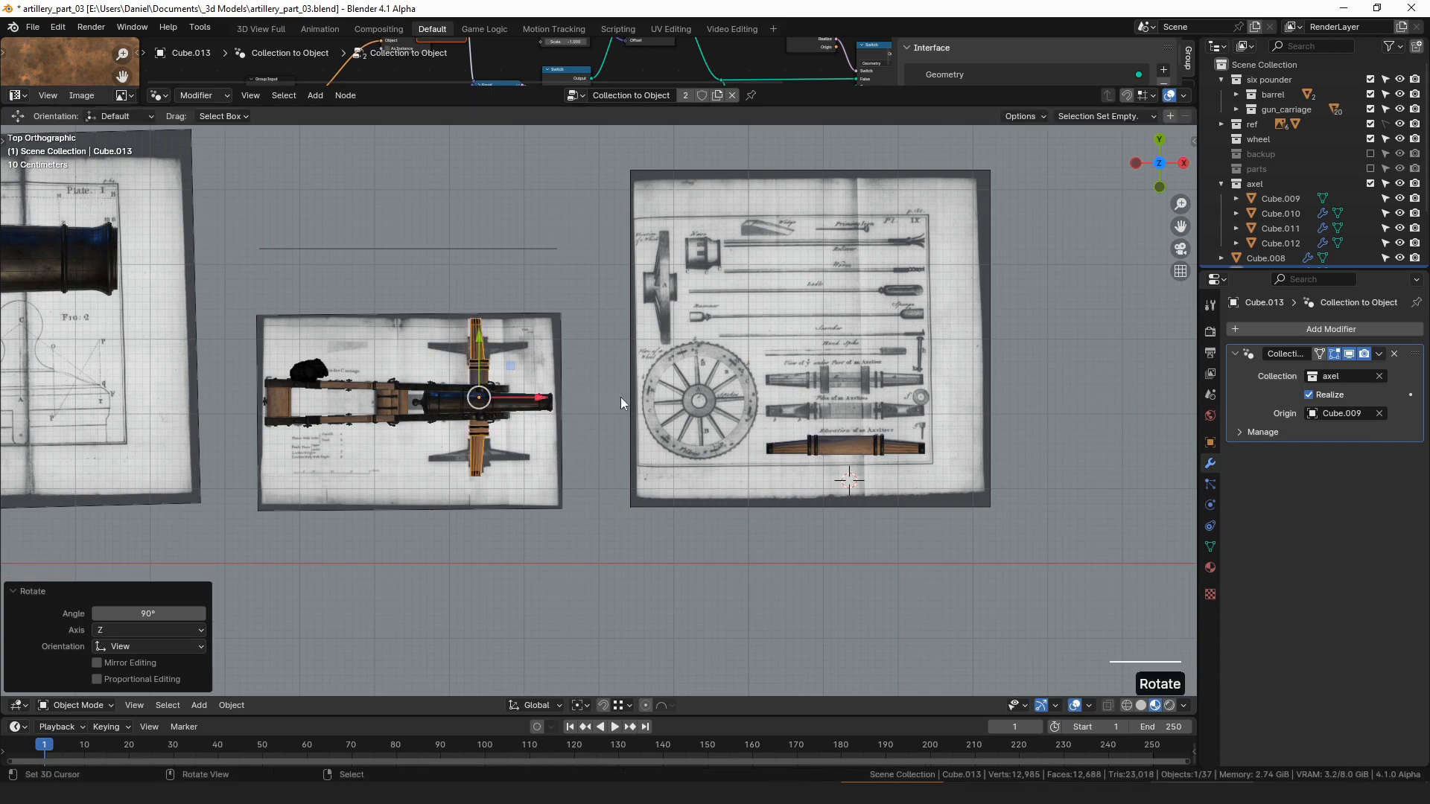
key("KP_1")
type("r-90")
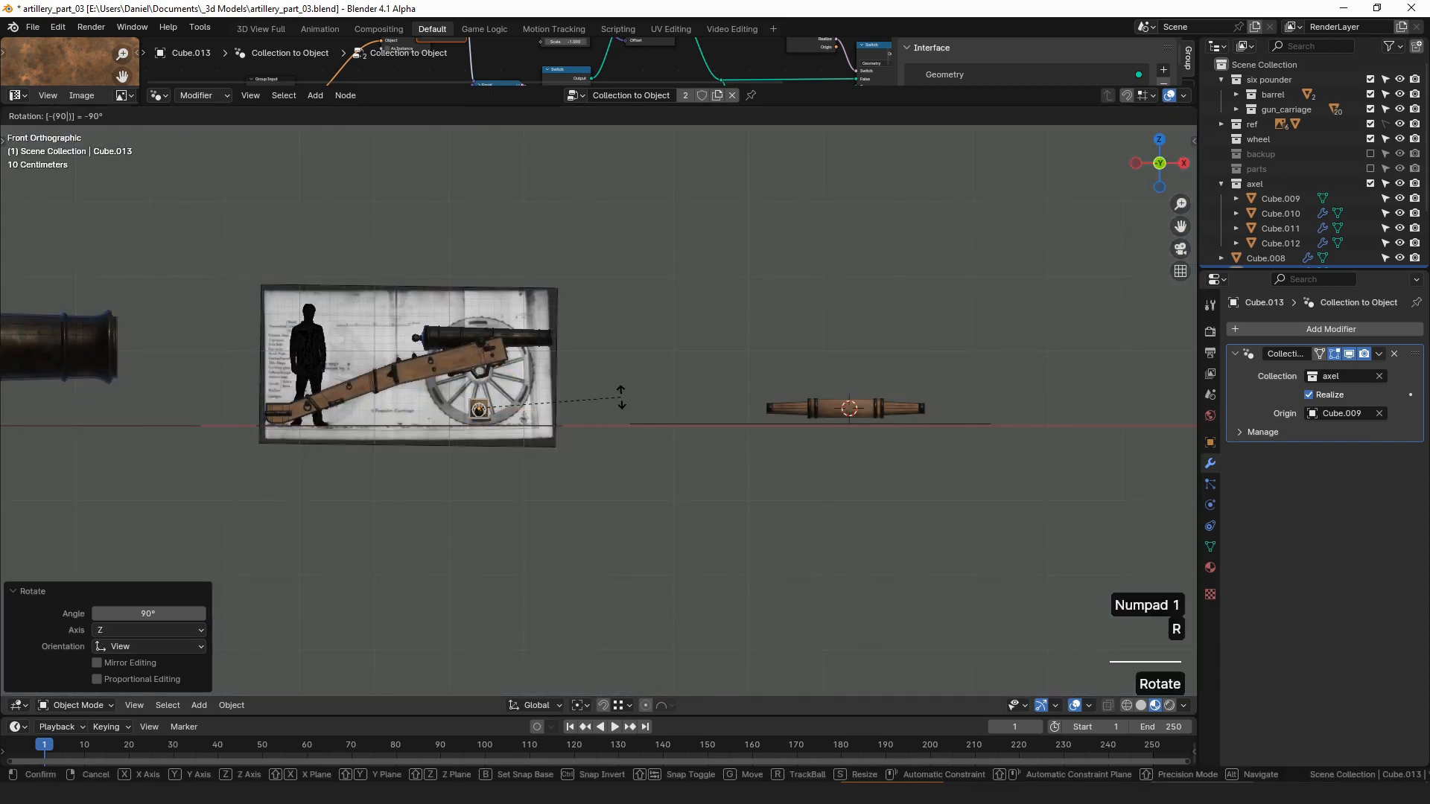
left_click(621, 403)
- Raise the axletree copy about 0.61 m along Z towards the carriage
key("KP_3")
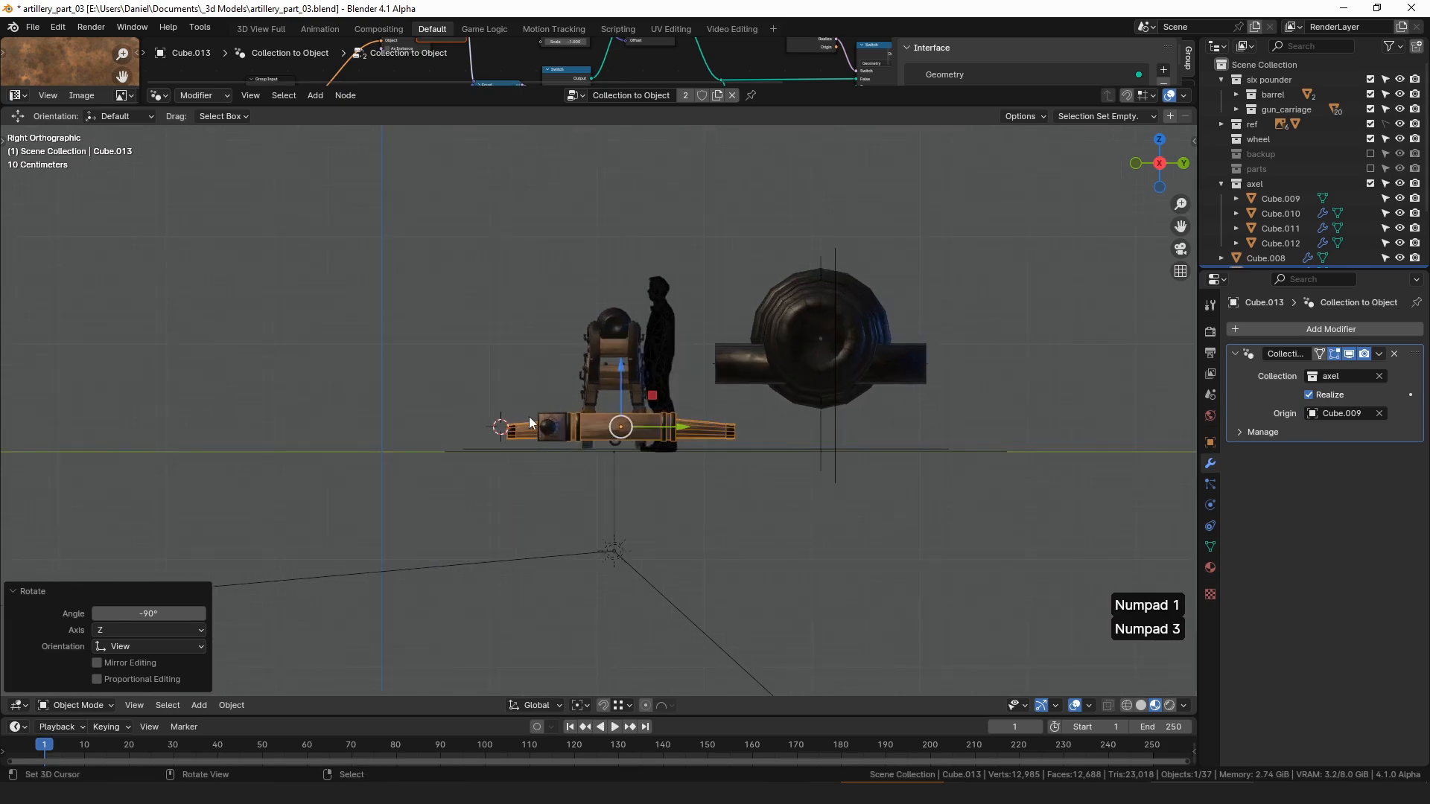
left_click_drag(621, 366, 621, 301)
middle_click_drag(622, 305, 744, 385)
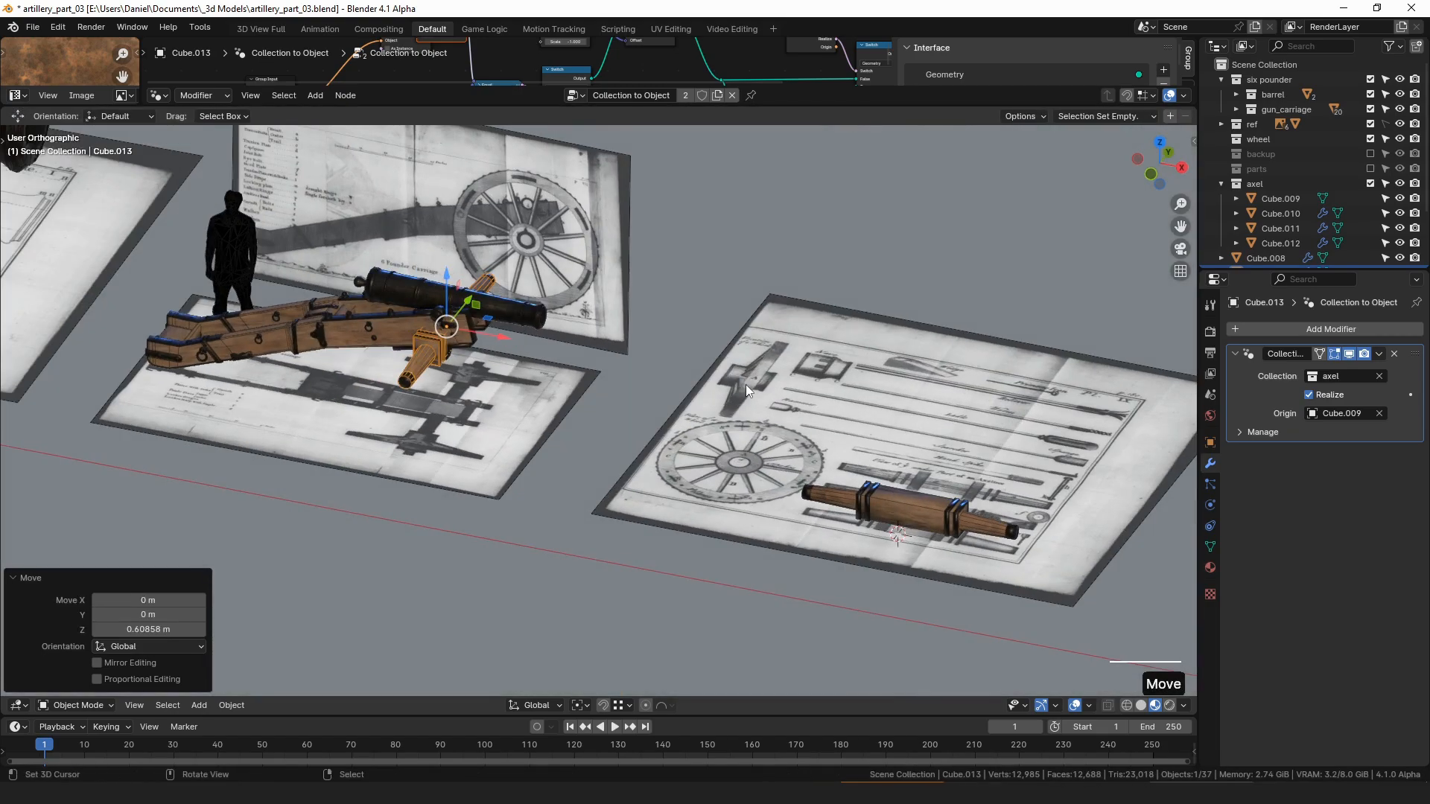
- Snap the axletree copy to the 3D cursor to centre it on the carriage
key("KP_1")
middle_click_drag(570, 362, 824, 408, "shift")
scroll(824, 408, "up", 4)
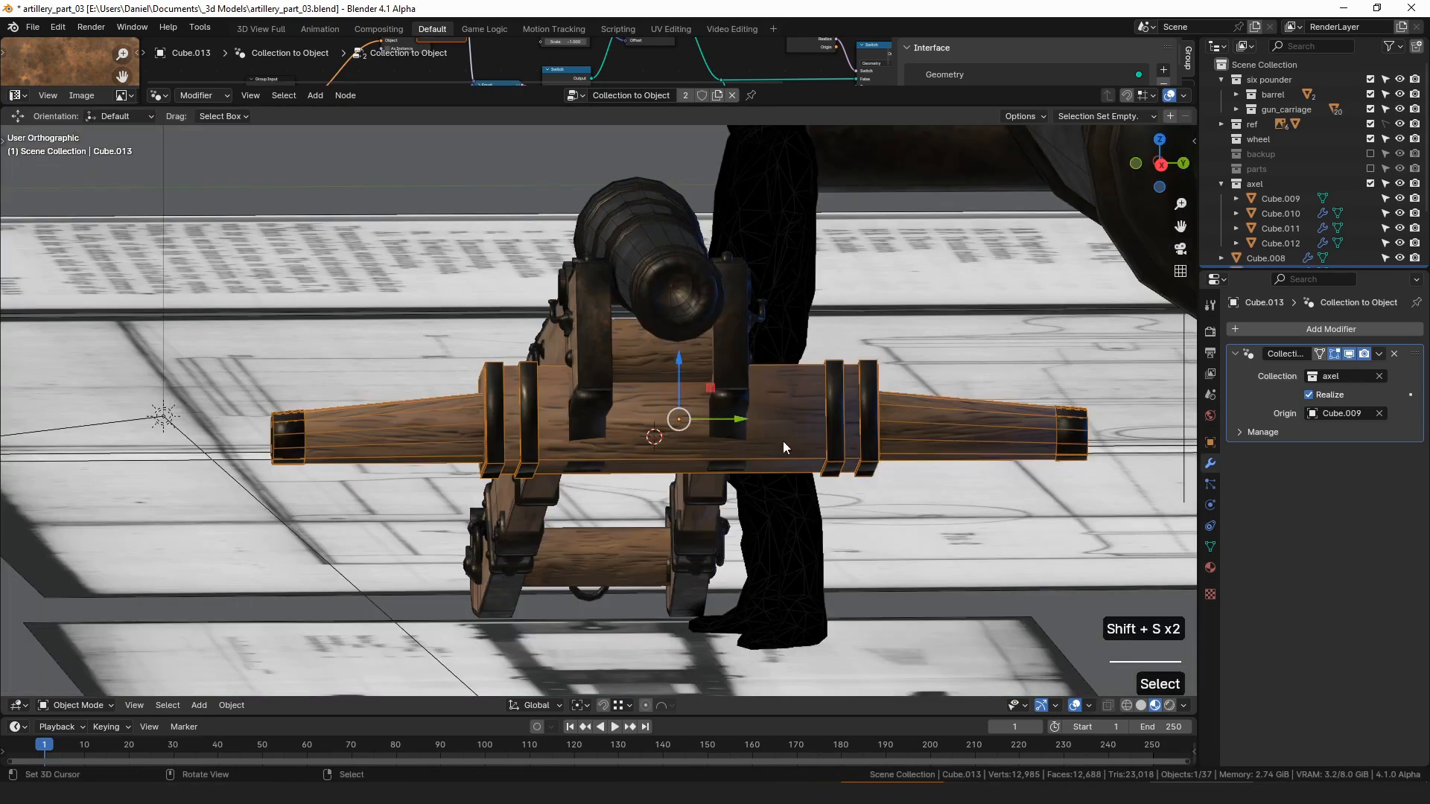
key("shift+s")
left_click(762, 320)
middle_click_drag(763, 320, 962, 485)
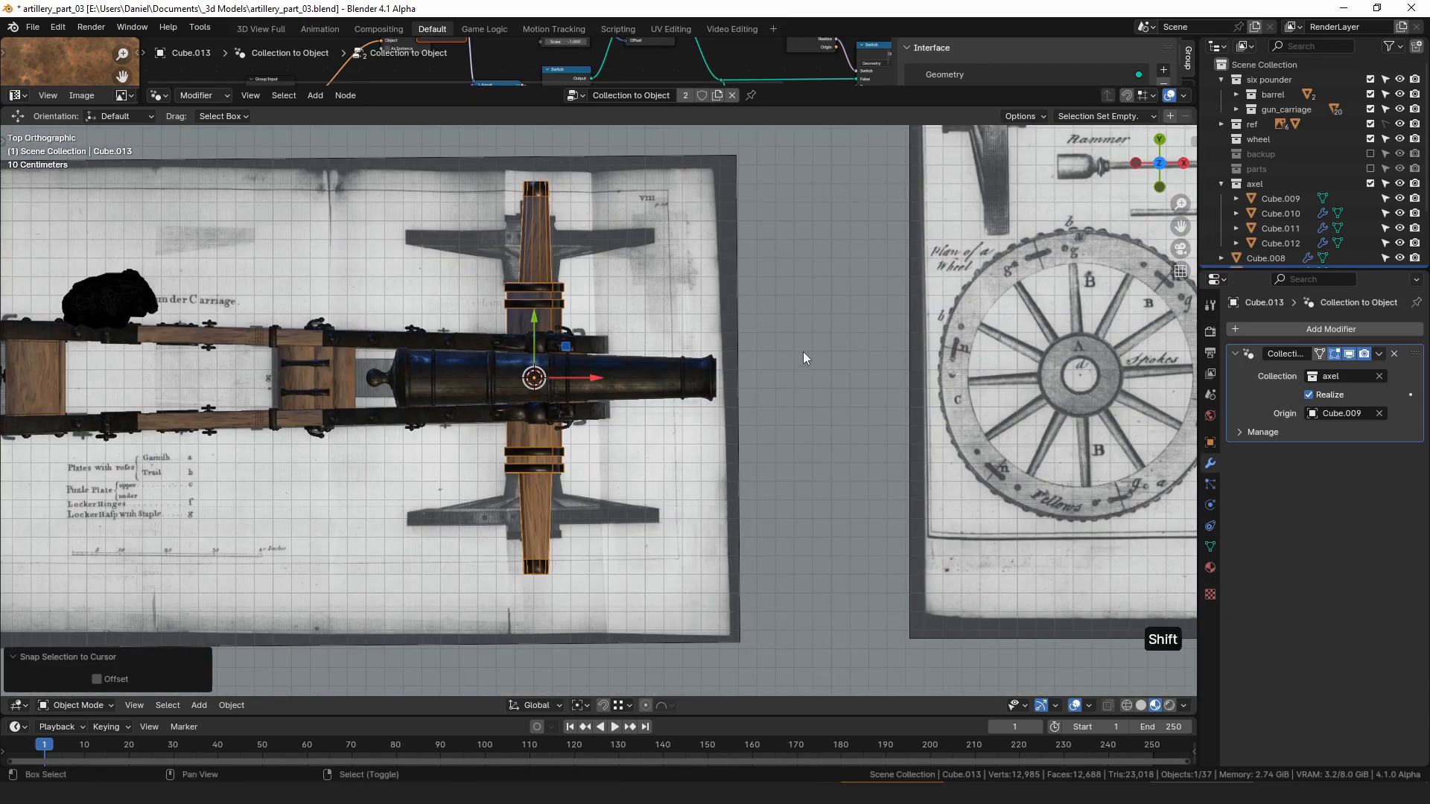
- Scale the axletree copy uniformly to 0.898 to match the axle in the top-view reference drawing
middle_click_drag(803, 351, 806, 365, "shift")
key("s")
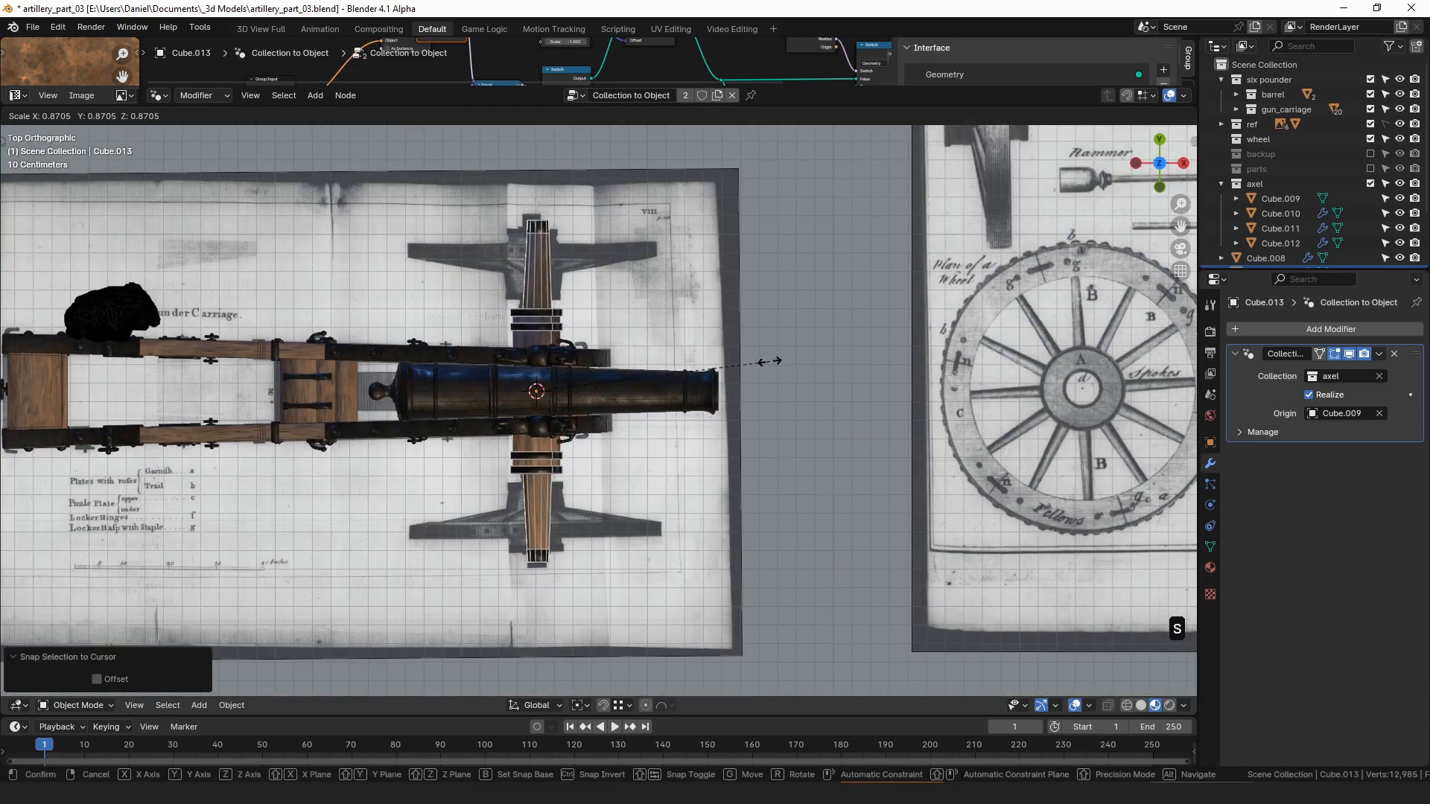
left_click(762, 376)
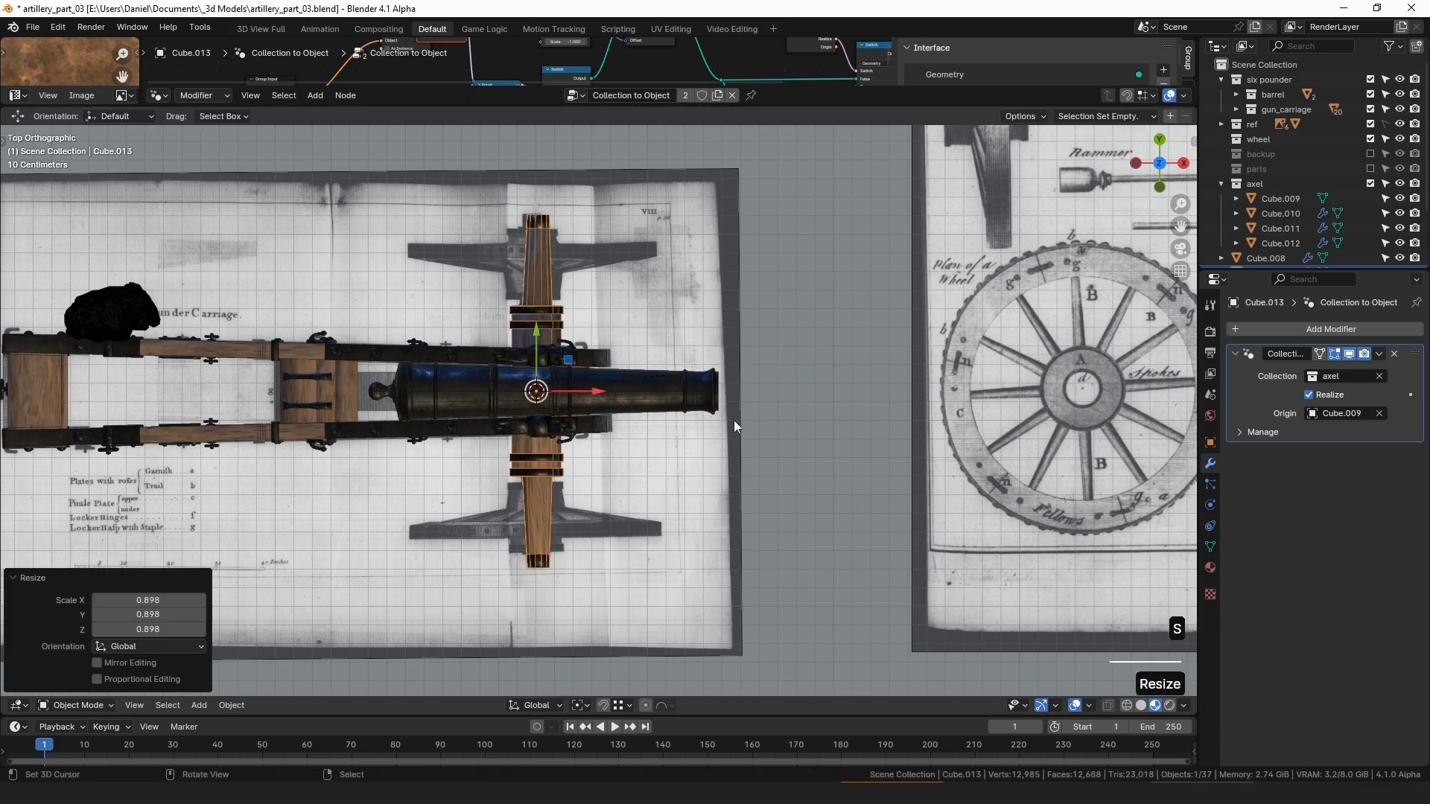
- Scale the axletree copy to 0.991 and centre it on the reference wheel's hub in front view, raising it about 0.036 m
key("s")
key("g")
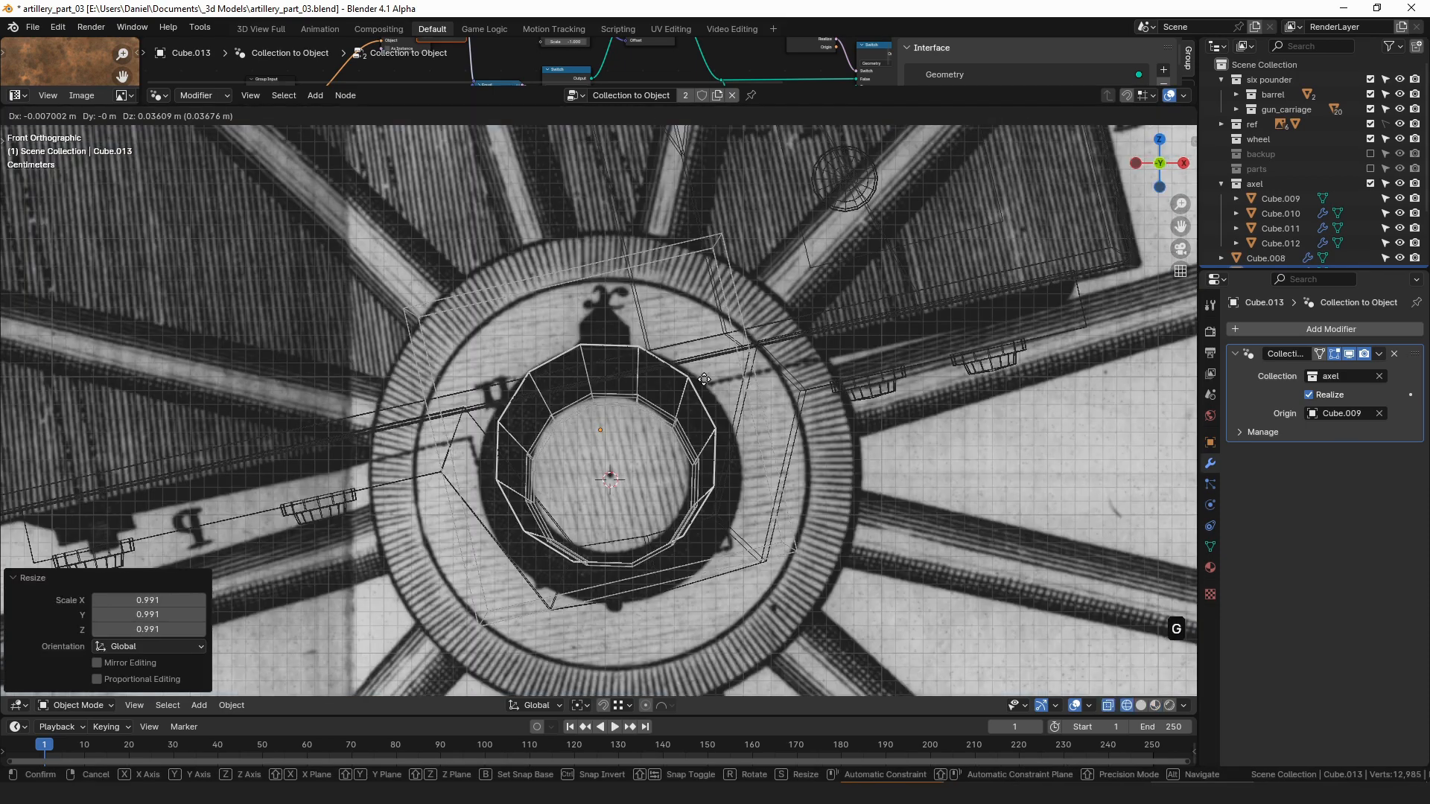
left_click(715, 385)
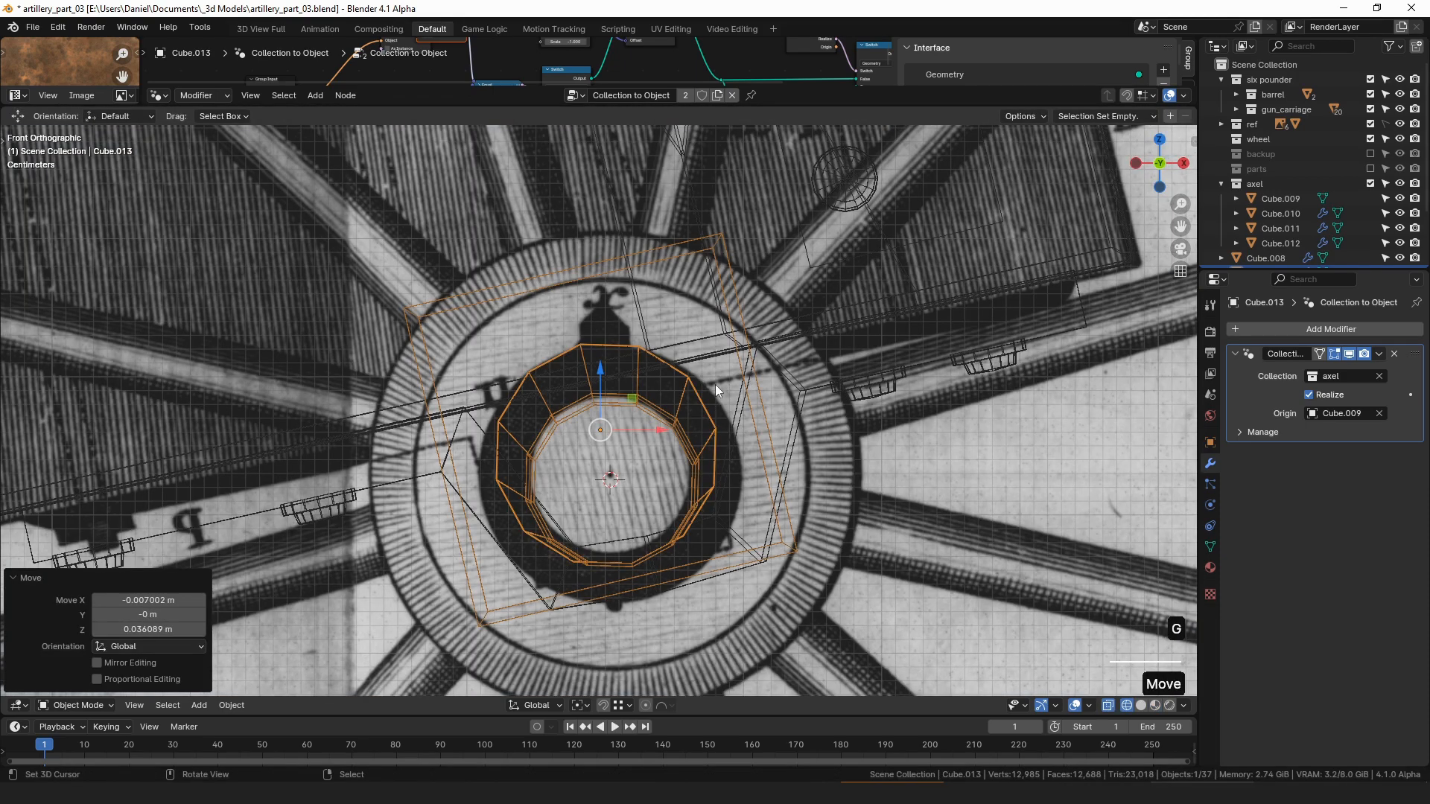
key("g")
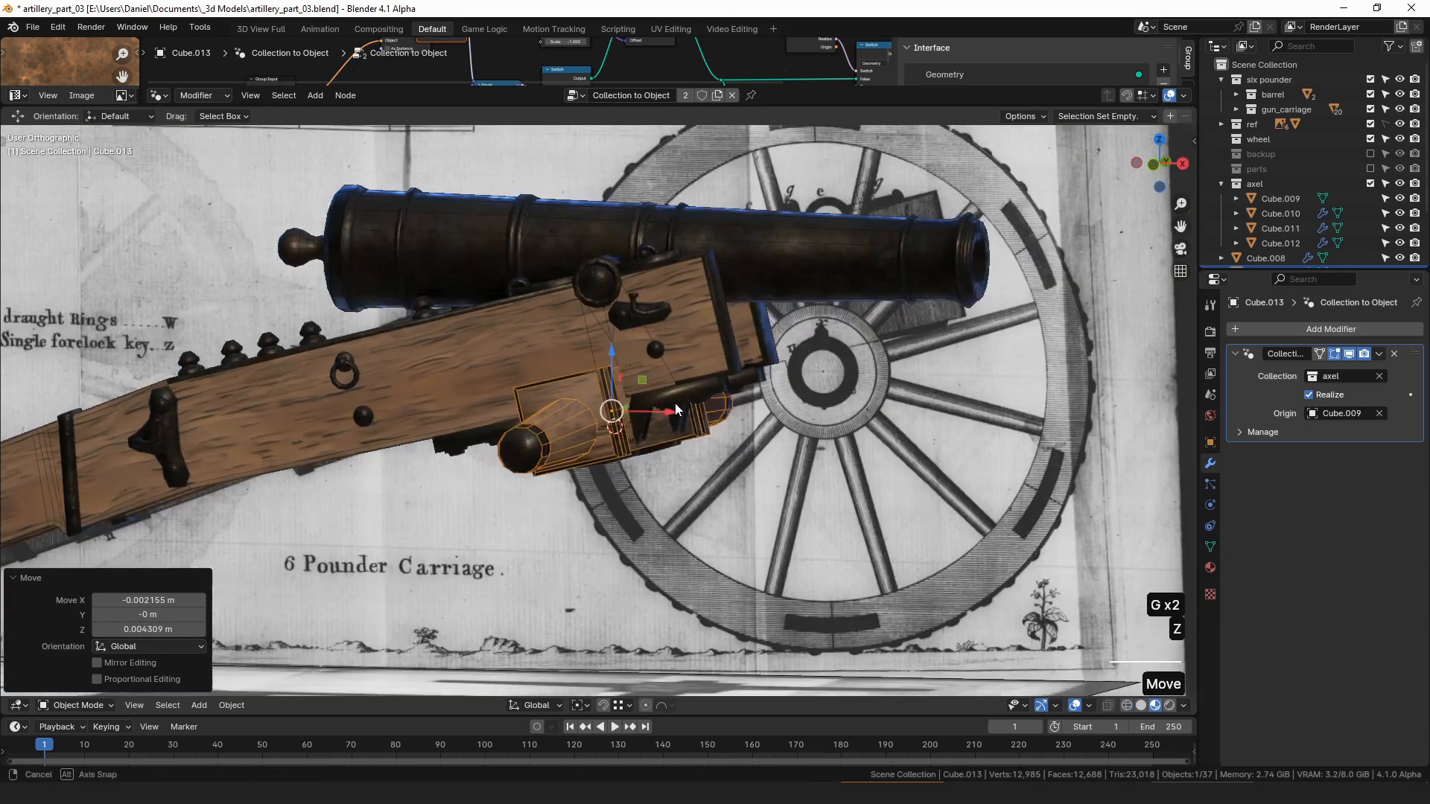
middle_click_drag(675, 404, 797, 370)
- Select the iron strap under the carriage and move its edges in front view to fit around the axletree
left_click(659, 414)
scroll(590, 423, "up", 4)
middle_click_drag(590, 423, 596, 388)
key("Tab")
mouse_move(614, 494)
middle_mouse_down()
mouse_move(578, 485)
mouse_move(601, 485)
middle_mouse_up()
left_click(597, 491)
key("2")
left_click(571, 495)
right_click(571, 495)
key("KP_1")
scroll(817, 421, "up", 2)
key("g")
middle_click_drag(774, 515, 808, 350, "shift")
left_click(799, 431)
right_click(826, 385)
key("KP_1")
key("g")
left_click(838, 372)
key("Tab")
- Edit the iron strap again and shift two more edges in front view, the first about -0.012 m along X, to close around the axletree
scroll(620, 347, "down", 1)
middle_click_drag(619, 347, 653, 348)
key("Tab")
key("KP_1")
right_click(585, 326)
key("g")
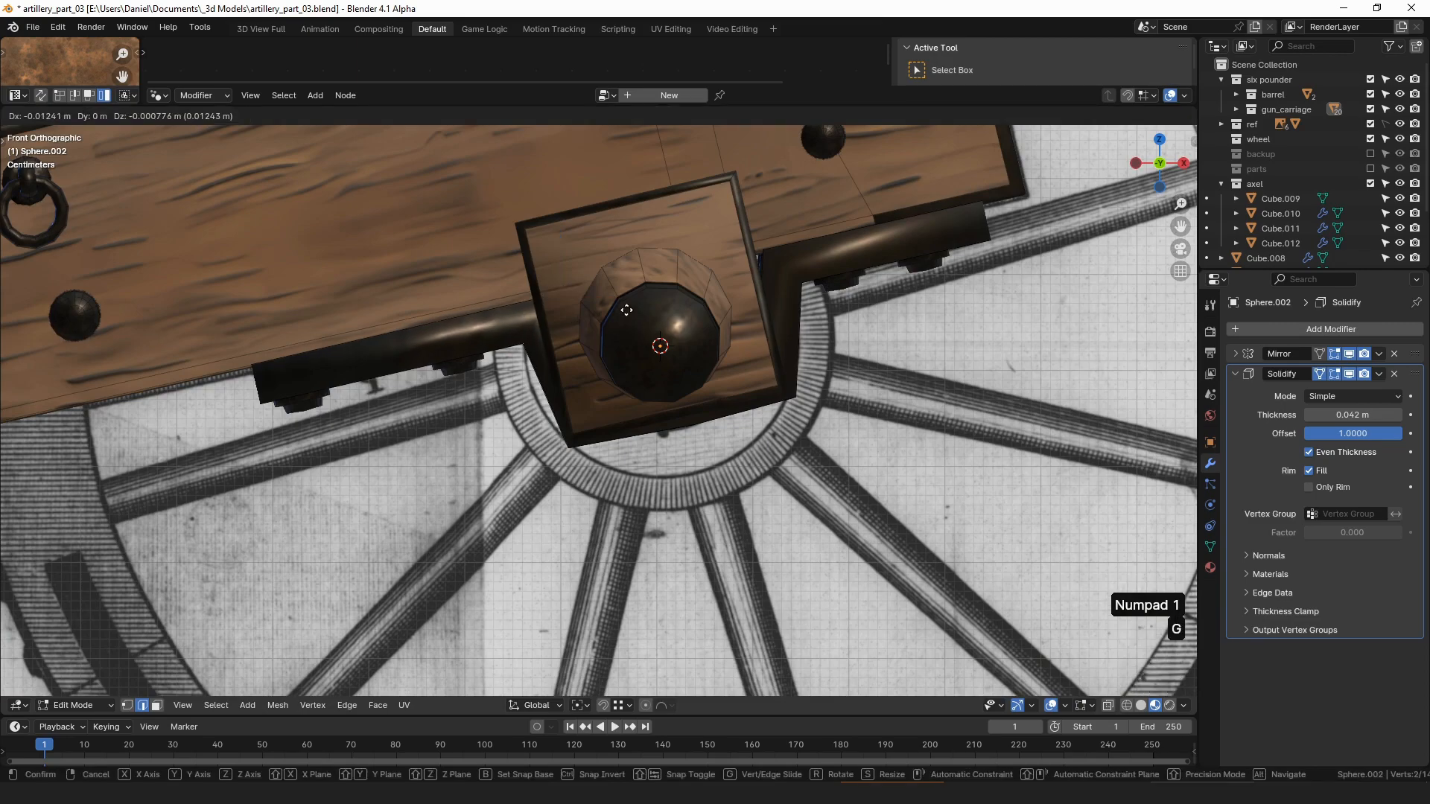
left_click(626, 310)
middle_click_drag(626, 310, 558, 276)
right_click(782, 279)
key("KP_1")
key("g")
left_click(682, 254)
key("Tab")
scroll(677, 333, "down", 5)
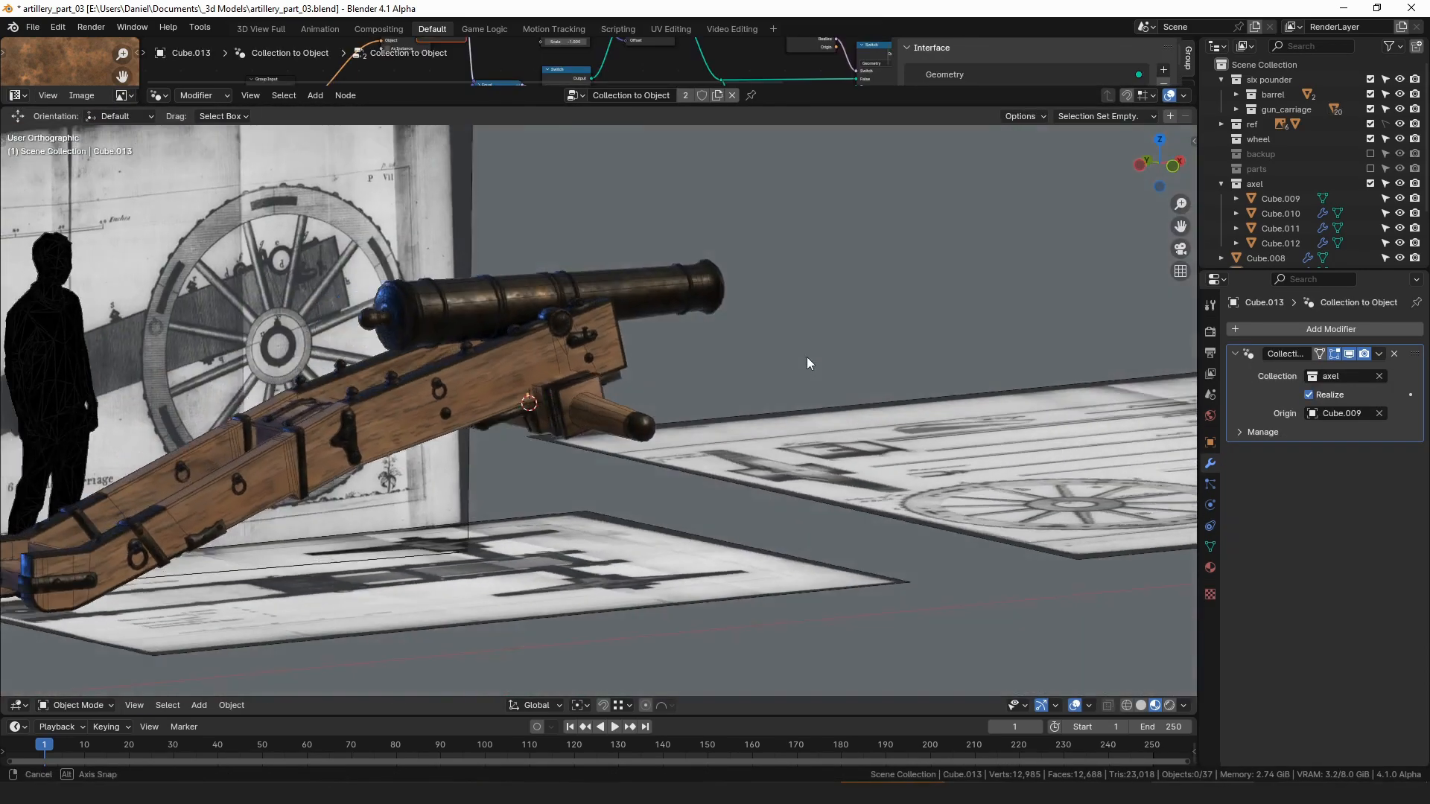
- Inspect the fitted axletree and the whole gun carriage from several angles in perspective view
middle_click_drag(807, 356, 712, 394)
middle_click_drag(538, 428, 506, 423)
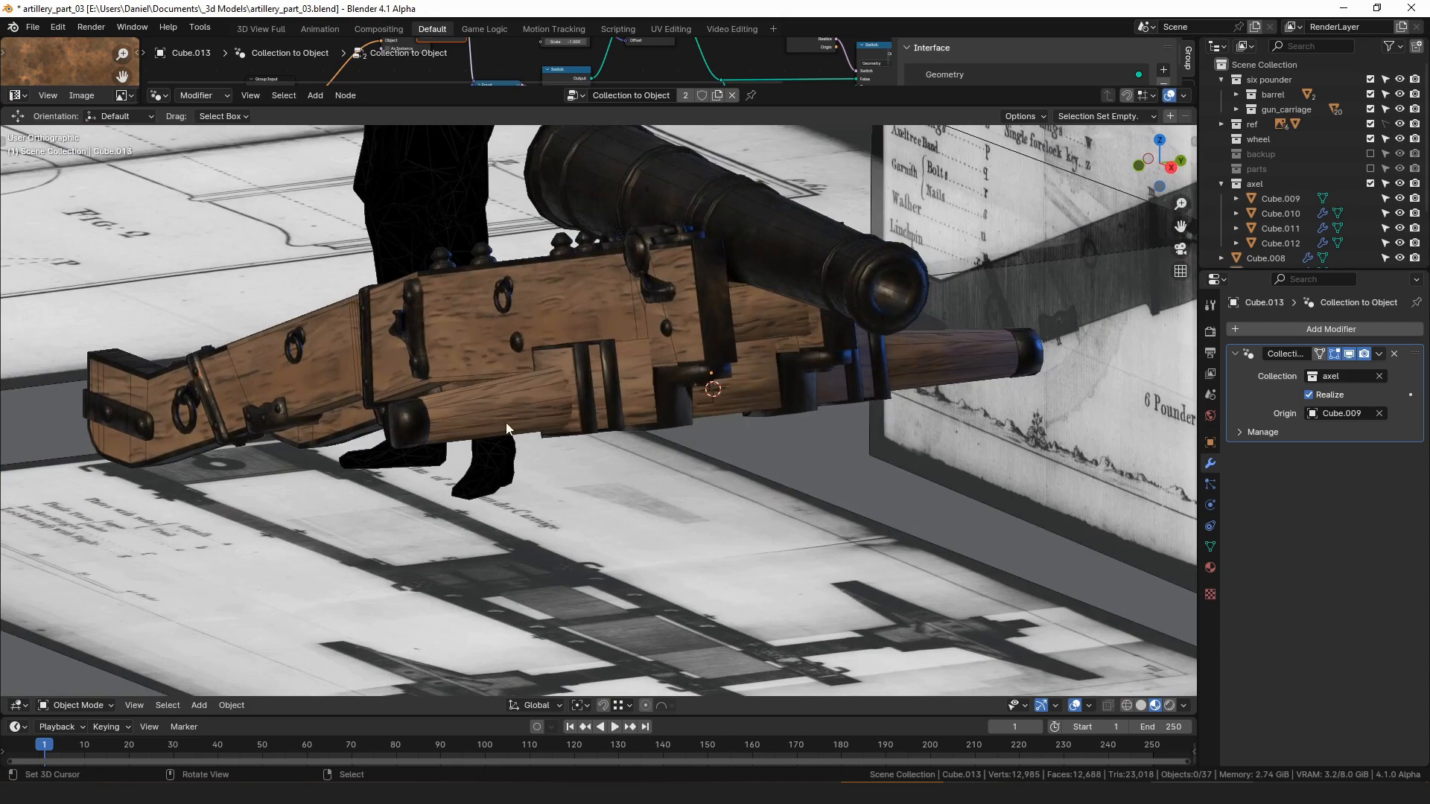
key("KP_5")
middle_click_drag(753, 383, 781, 400)
scroll(693, 406, "down", 3)
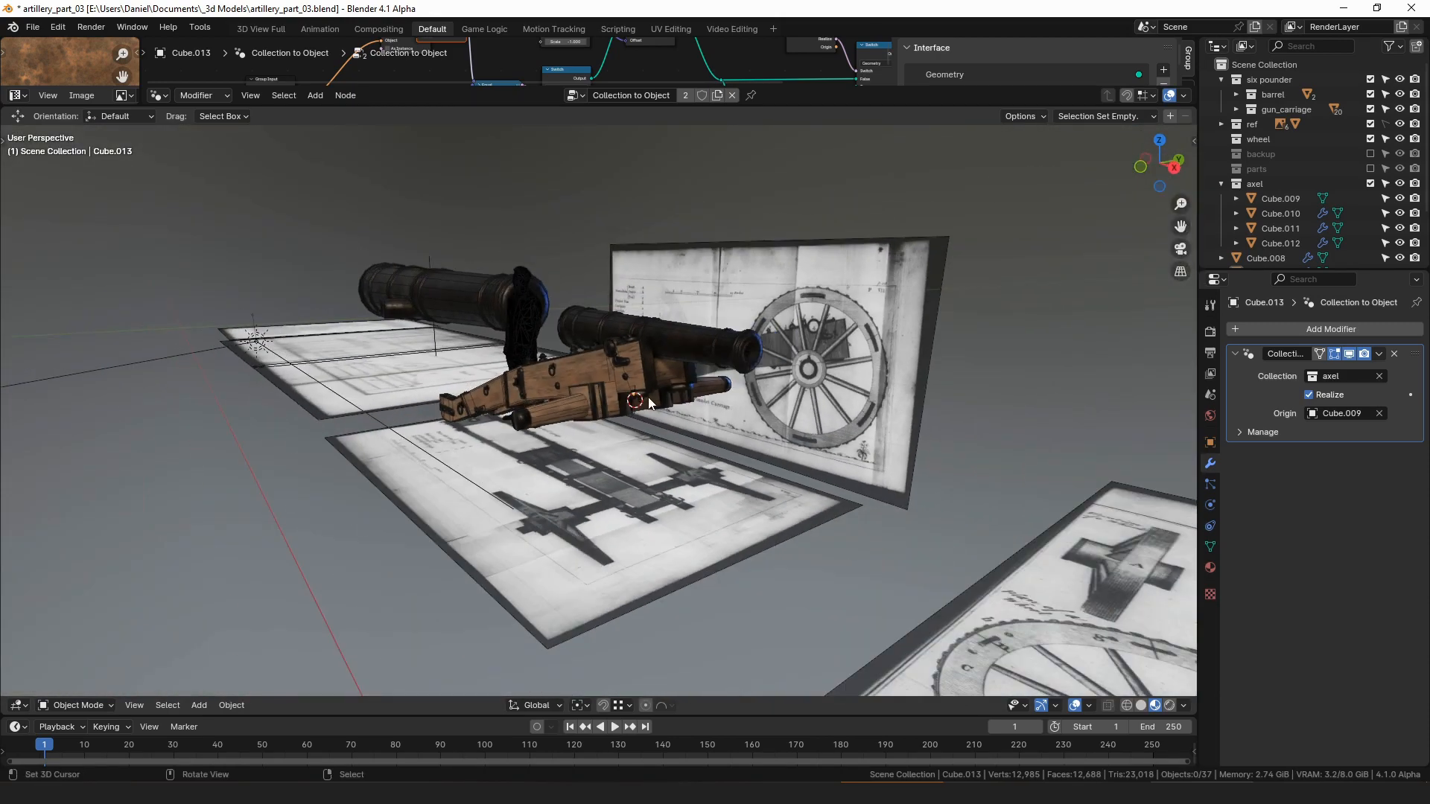
middle_click_drag(649, 403, 706, 464)
scroll(817, 359, "down", 3)
- Add a plane on the Nave drawing, scale it to 0.232 and adjust it to the nave's extent
middle_click_drag(817, 359, 614, 414, "shift")
scroll(613, 414, "up", 5)
key("shift+a")
type("pla")
key("Return")
scroll(604, 365, "down", 3)
key("s")
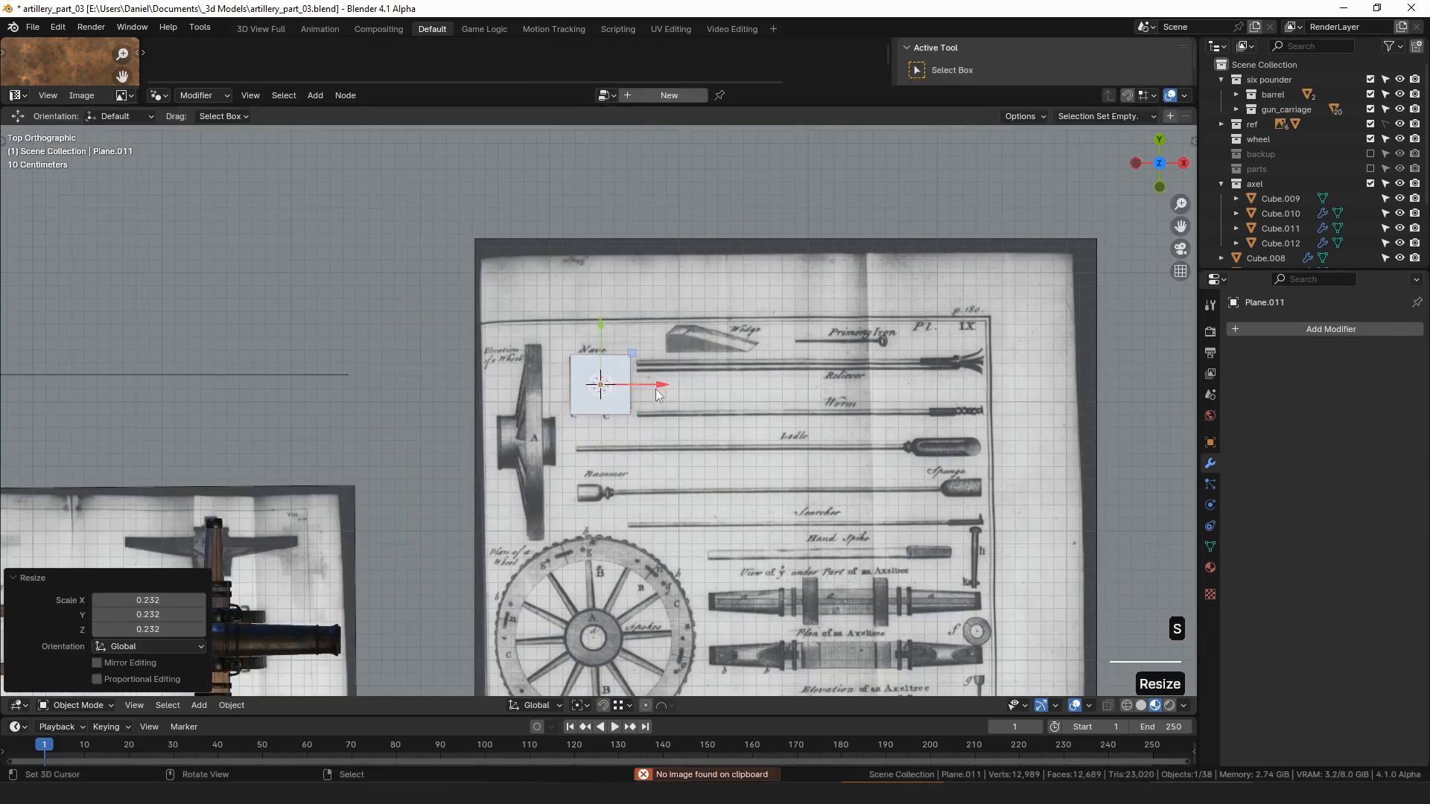
left_click(655, 392)
scroll(761, 373, "up", 7)
key("s")
left_click(761, 372)
key("g")
key("y")
- Divide the plane with a loop cut and delete its upper and middle edges, leaving an open outline for the nave's lower half
key("Tab")
key("ctrl+r")
left_click(706, 307)
key("2")
right_click(657, 212)
key("x")
left_click(655, 167)
key("x")
key("1")
- Move the outline's lower vertices onto the bottom contour of the nave drawing at both ends
left_click_drag(538, 417, 530, 417)
right_click(472, 465)
left_click_drag(472, 408, 472, 400)
right_click(682, 465)
left_click_drag(682, 407, 682, 410)
key("w")
key("g")
left_click(635, 488)
right_click(683, 467)
left_click_drag(683, 405, 683, 371)
- Subdivide the bottom segment towards the narrow end and move the new vertex to where the nave's shoulder meets the neck
scroll(674, 383, "up", 5)
middle_click_drag(656, 402, 495, 337, "shift")
right_click(460, 478, "shift")
key("w")
left_click(477, 430)
right_click(555, 441)
left_click_drag(555, 380, 555, 345)
left_click_drag(617, 408, 599, 407)
- Bevel the two shoulder vertices of the nave profile and adjust the narrow end's vertices to follow the drawn curve
right_click(461, 478)
left_click_drag(522, 479, 541, 478)
key("ctrl+shift+b")
right_click(535, 410)
key("ctrl+shift+b")
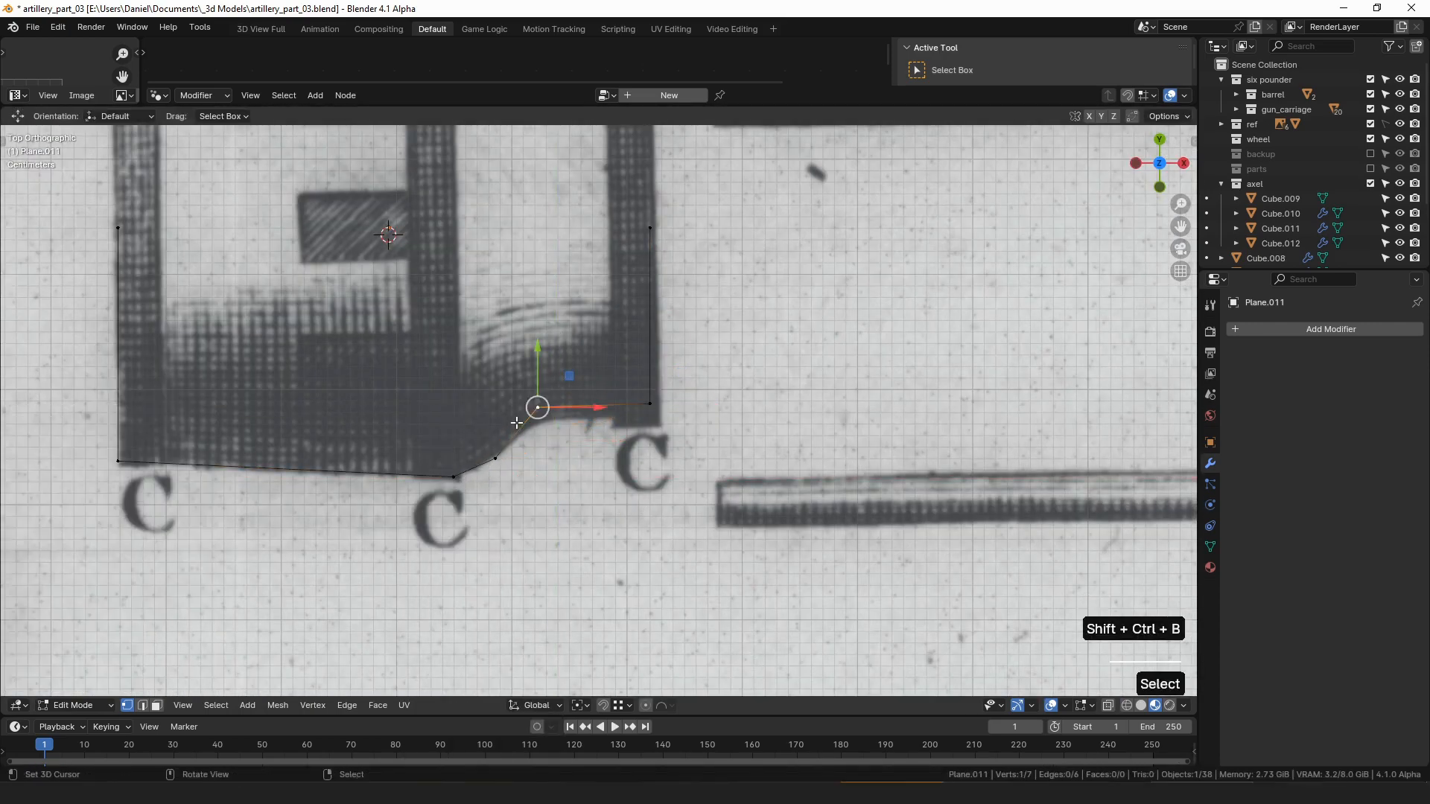
left_click(694, 460)
right_click(523, 426)
right_click(567, 410, "shift")
right_click(650, 405, "shift")
left_click_drag(586, 354, 586, 358)
key("Tab")
scroll(418, 449, "down", 6)
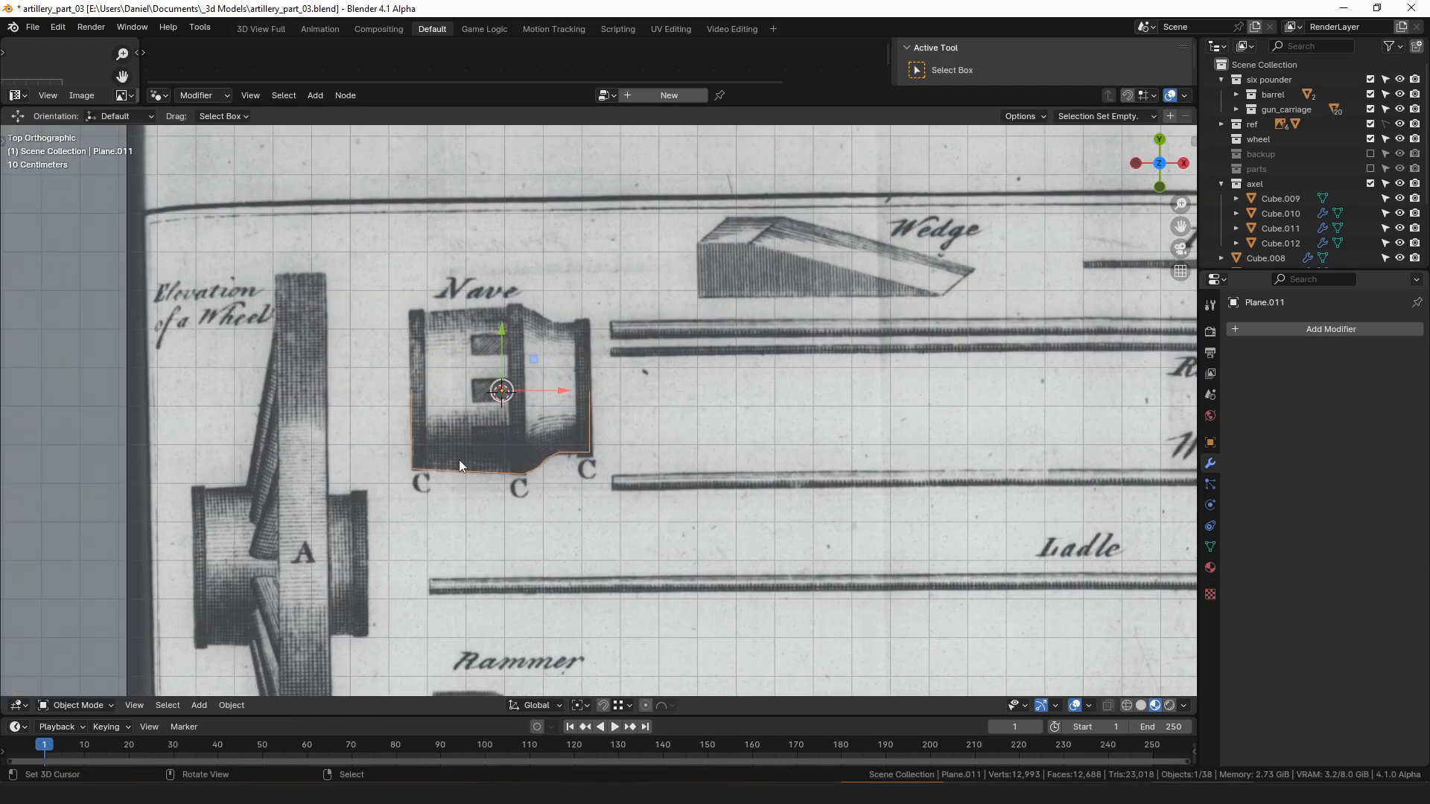
- Add a Screw modifier revolving the nave profile 360° about the X axis, with Calculate Order enabled for its normals
left_click(1313, 329)
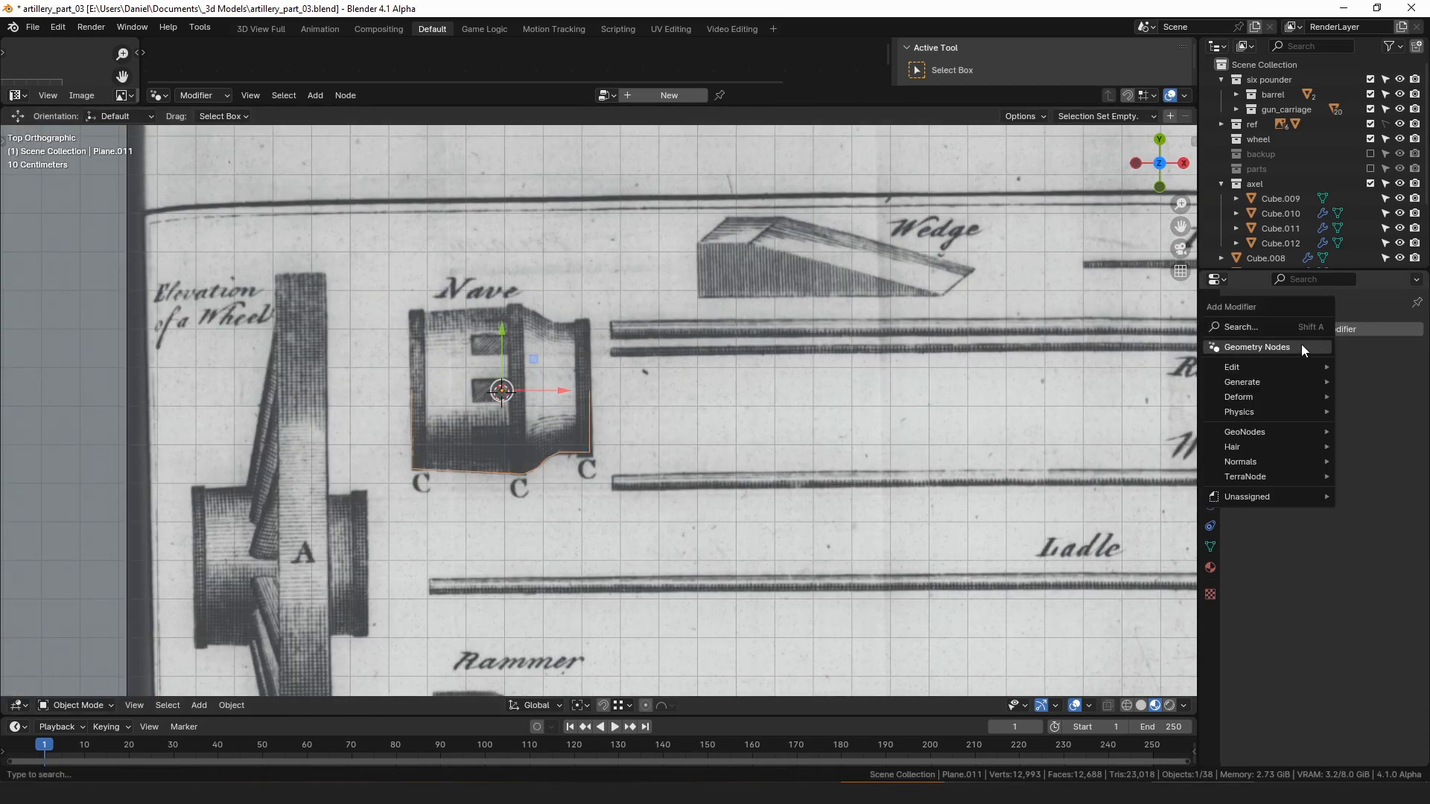
type("scr")
key("Return")
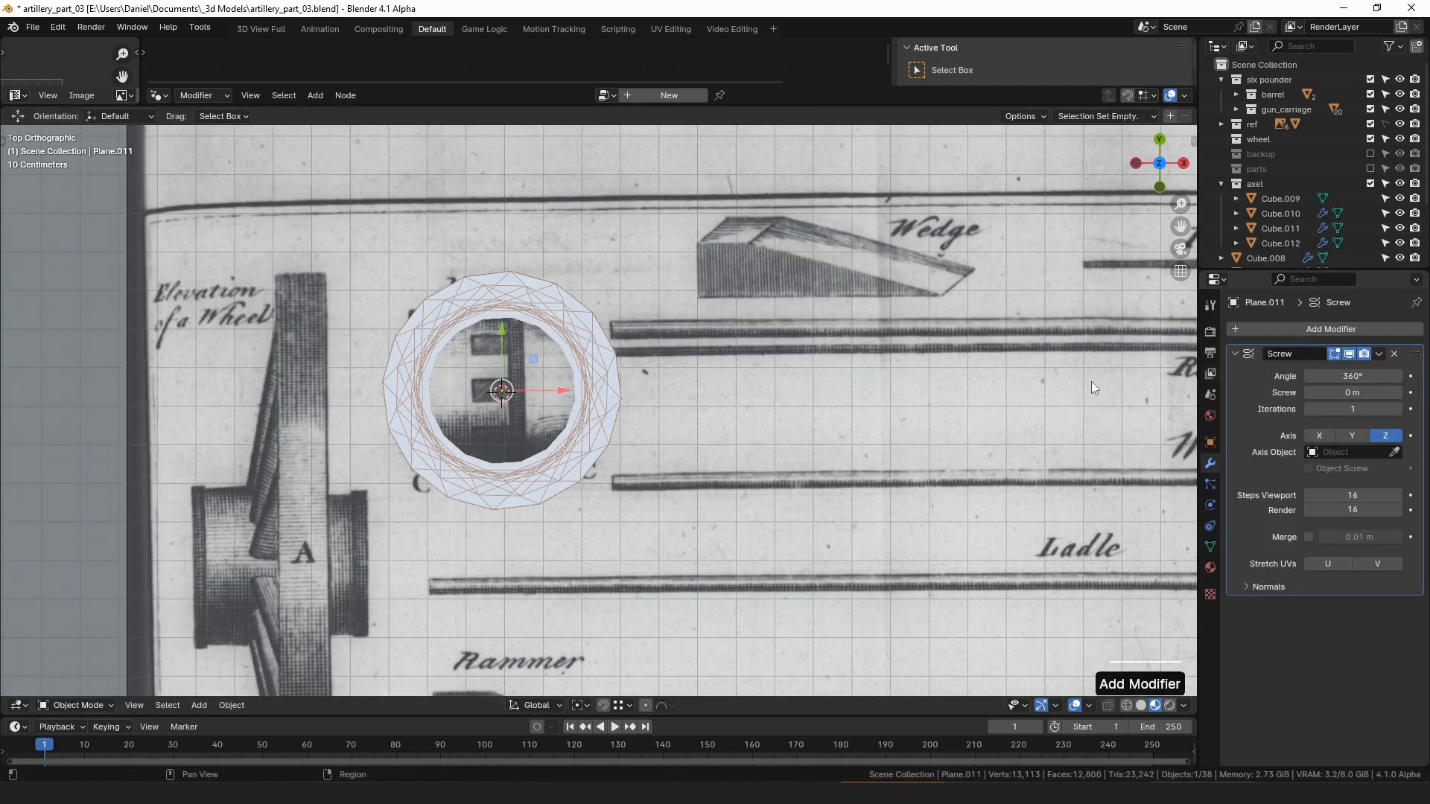
left_click(1321, 436)
left_click(1385, 436)
left_click(1331, 436)
left_click(1268, 587)
left_click(1361, 630)
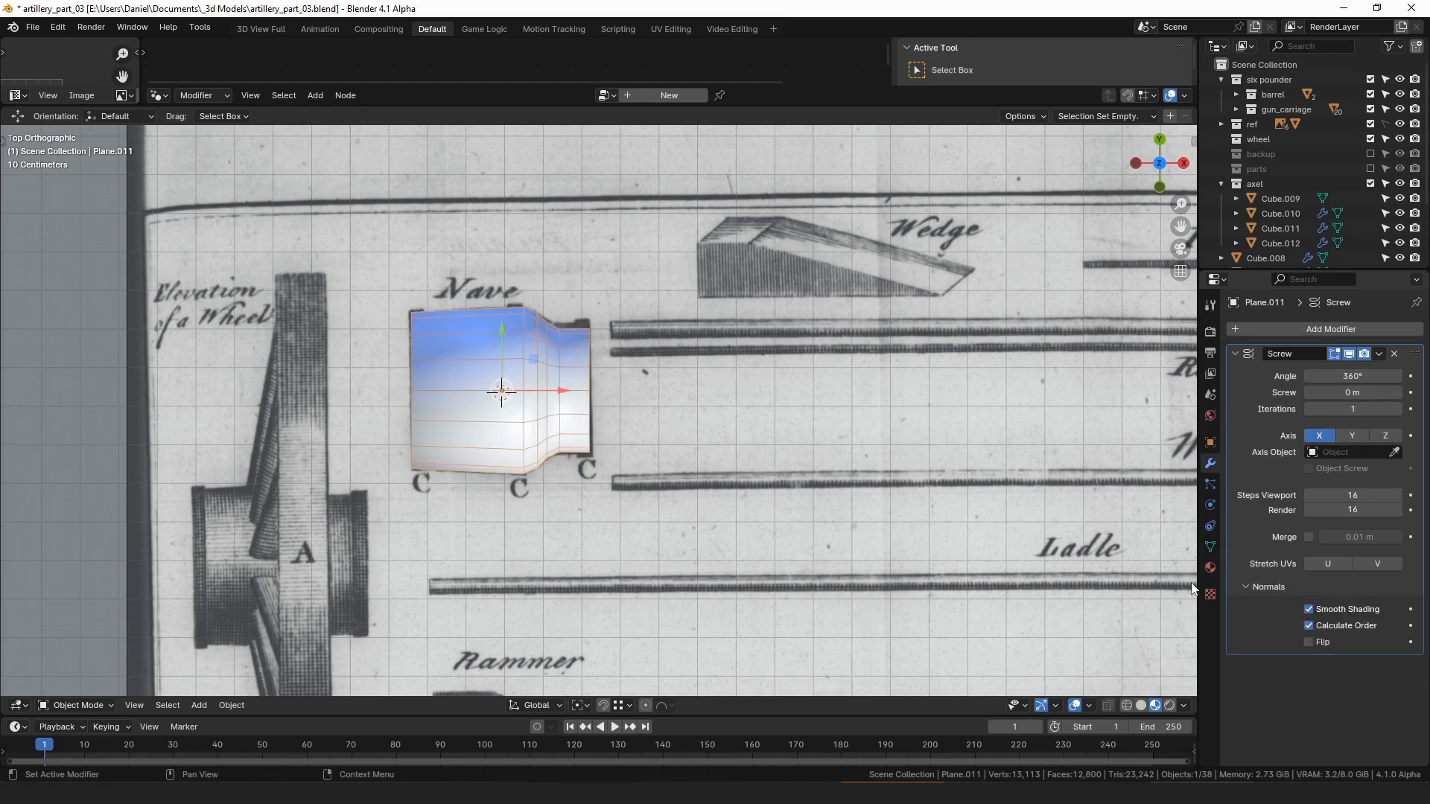
mouse_move(706, 415)
middle_mouse_down()
mouse_move(743, 455)
mouse_move(693, 395)
middle_mouse_up()
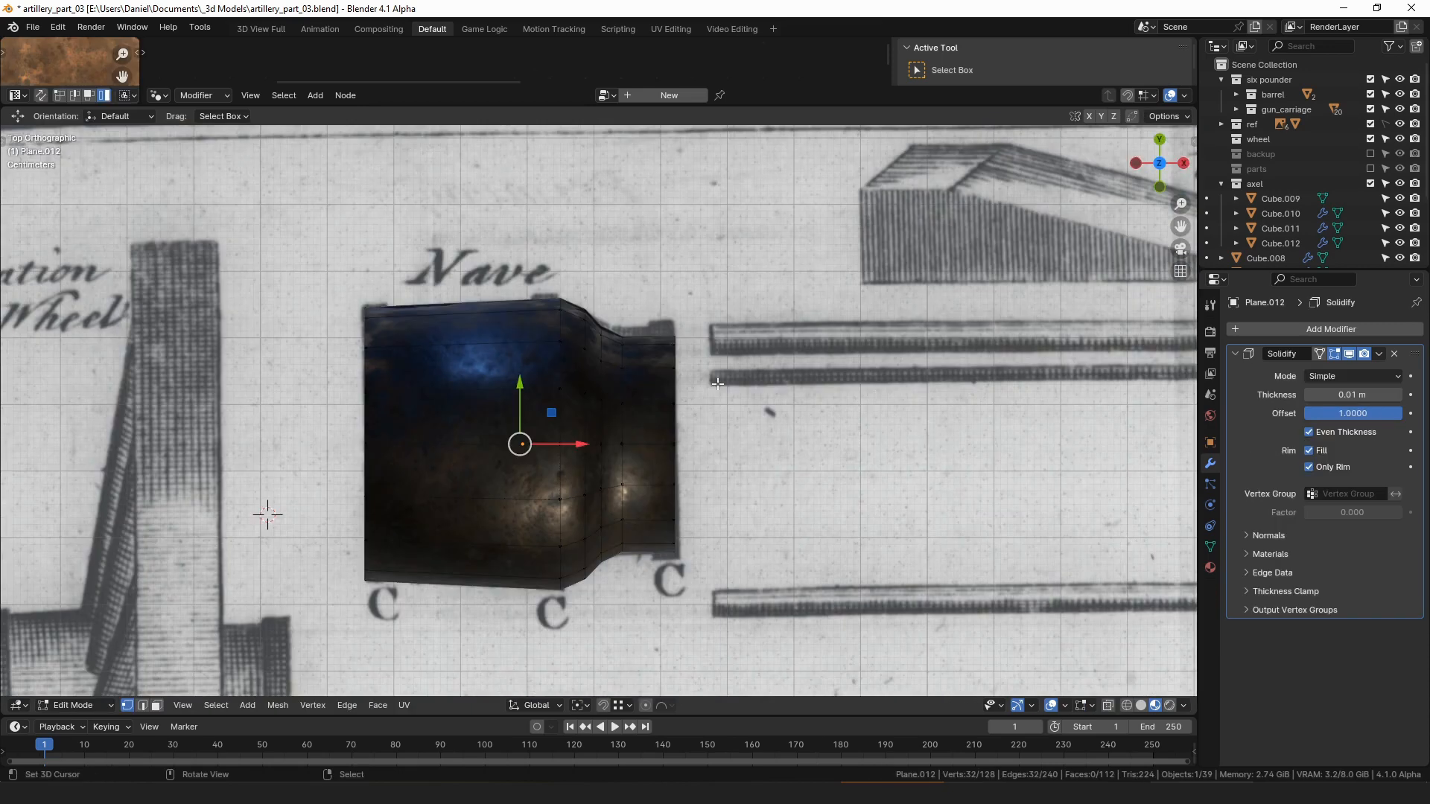
- Add three loop cuts to the nave's metal shell: near the shoulder (0.702), near the wide end (-0.701) and near the narrow end
middle_click_drag(561, 526, 551, 490, "shift")
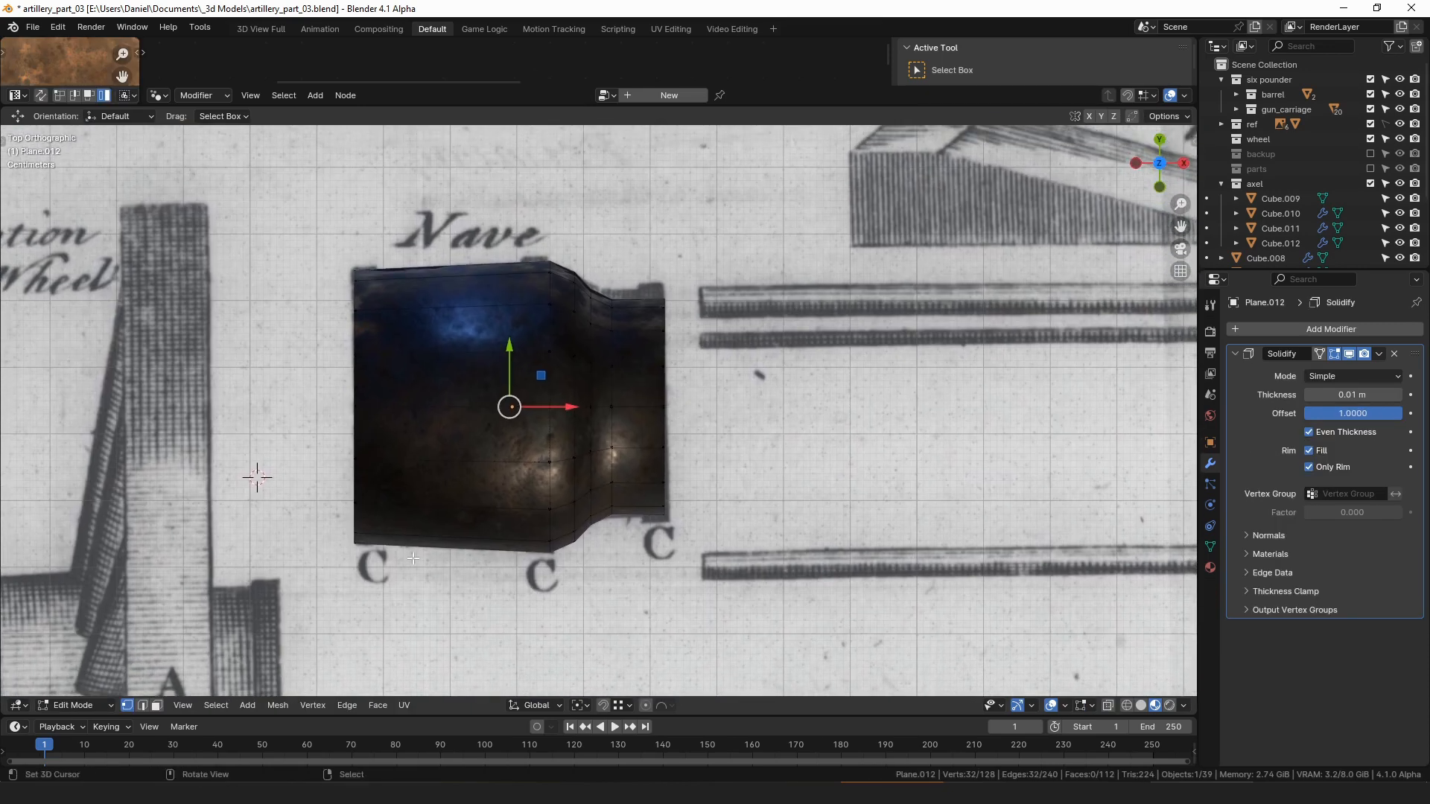
middle_click_drag(595, 265, 592, 323, "shift")
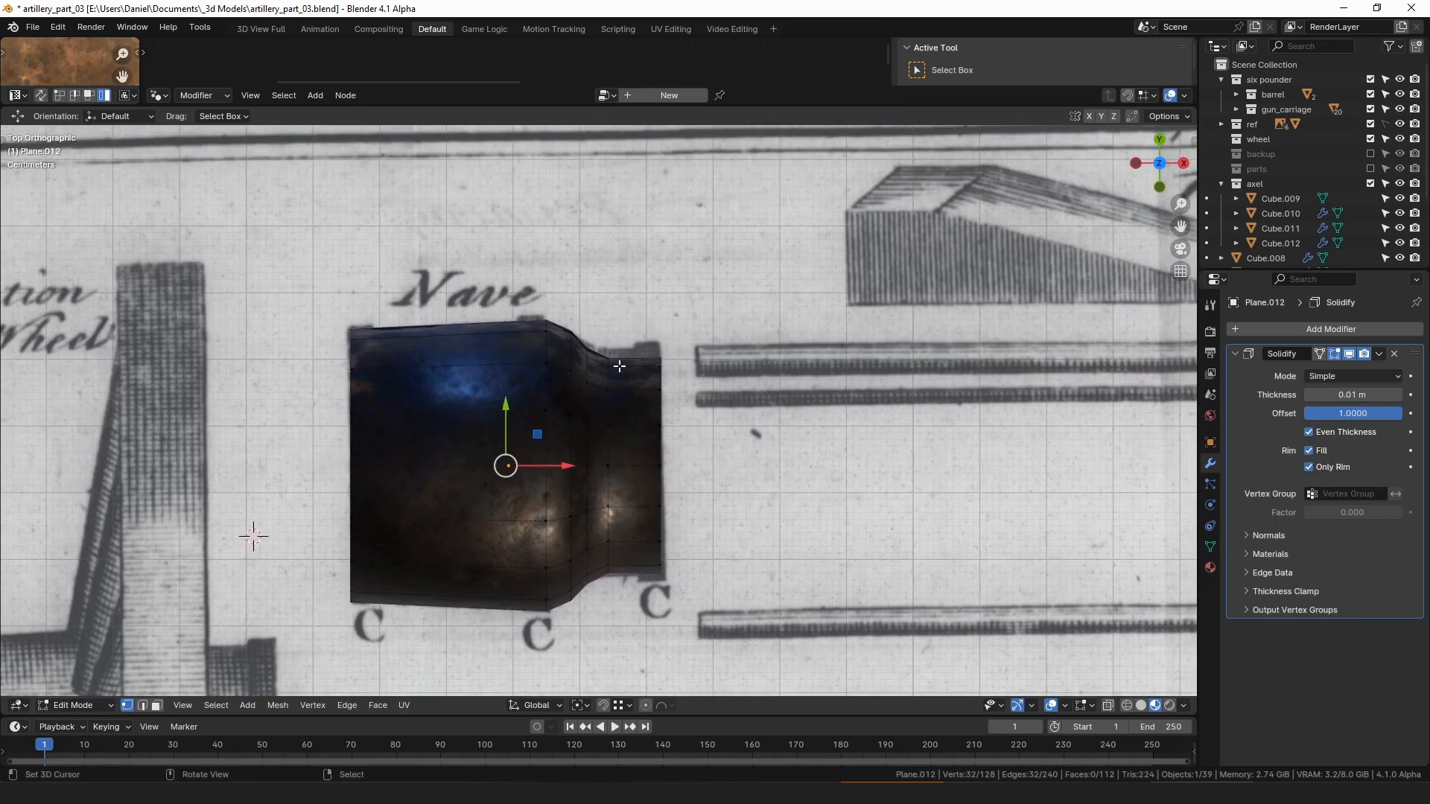
key("ctrl+r")
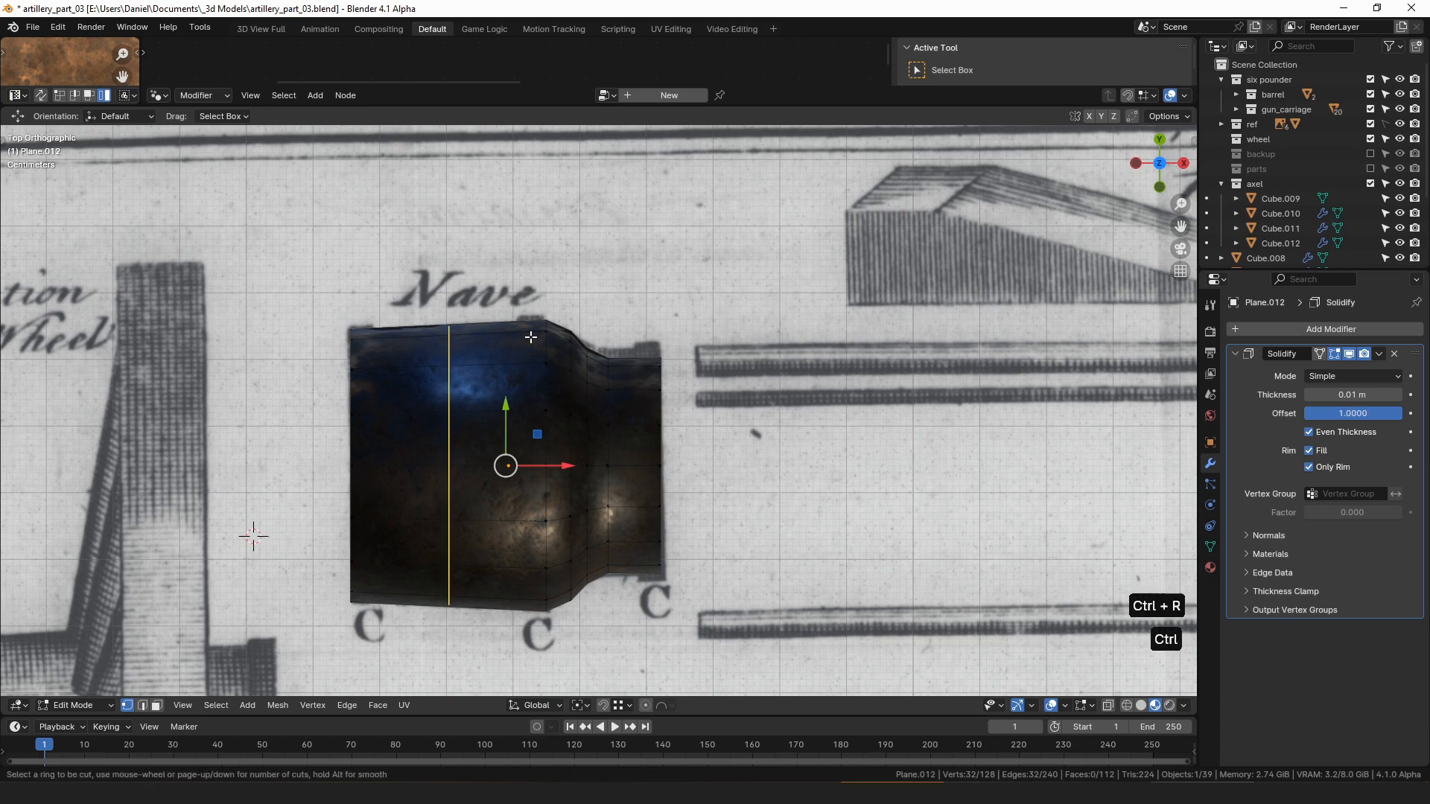
left_click(529, 332)
left_click(589, 332)
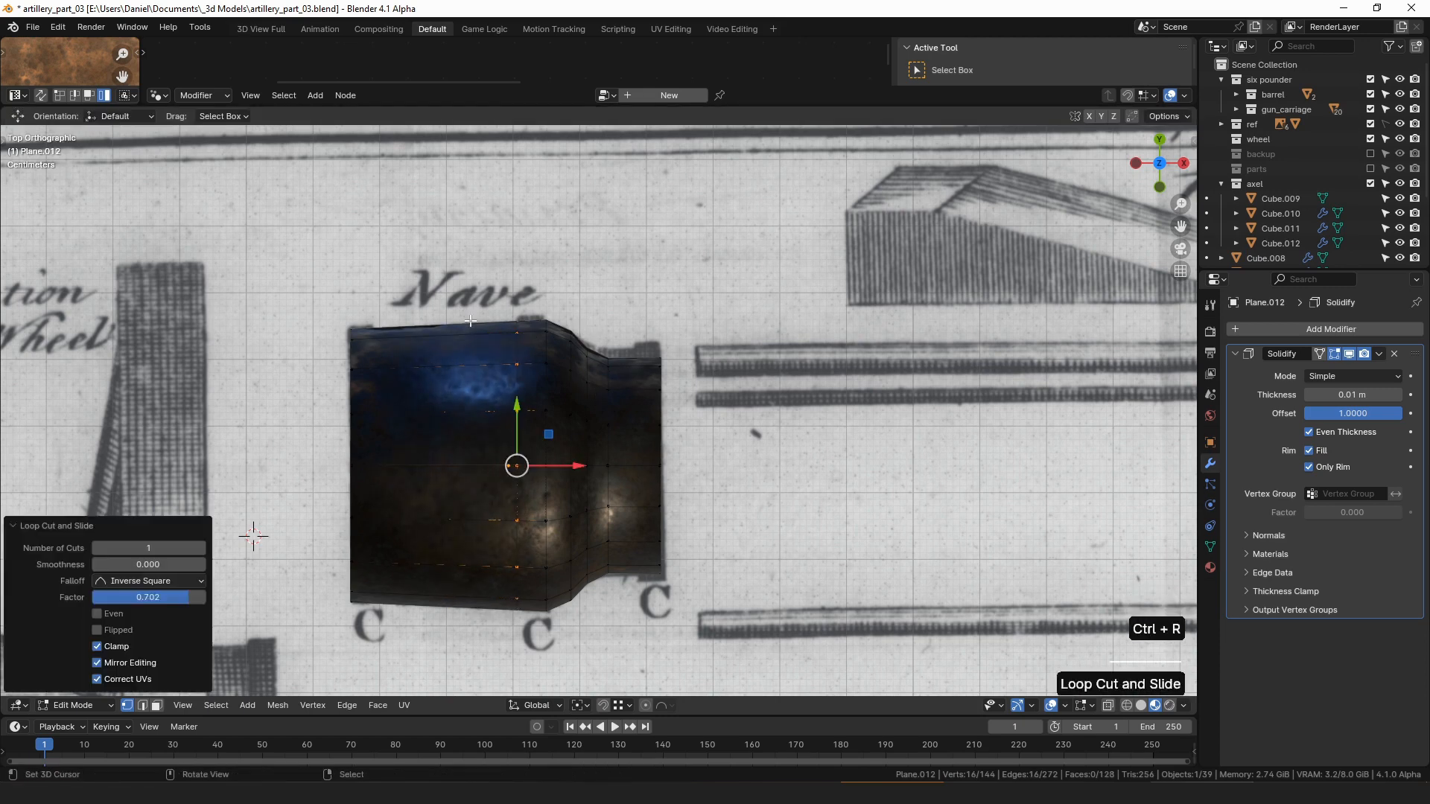
key("ctrl+r")
left_click(440, 328)
left_click(377, 463)
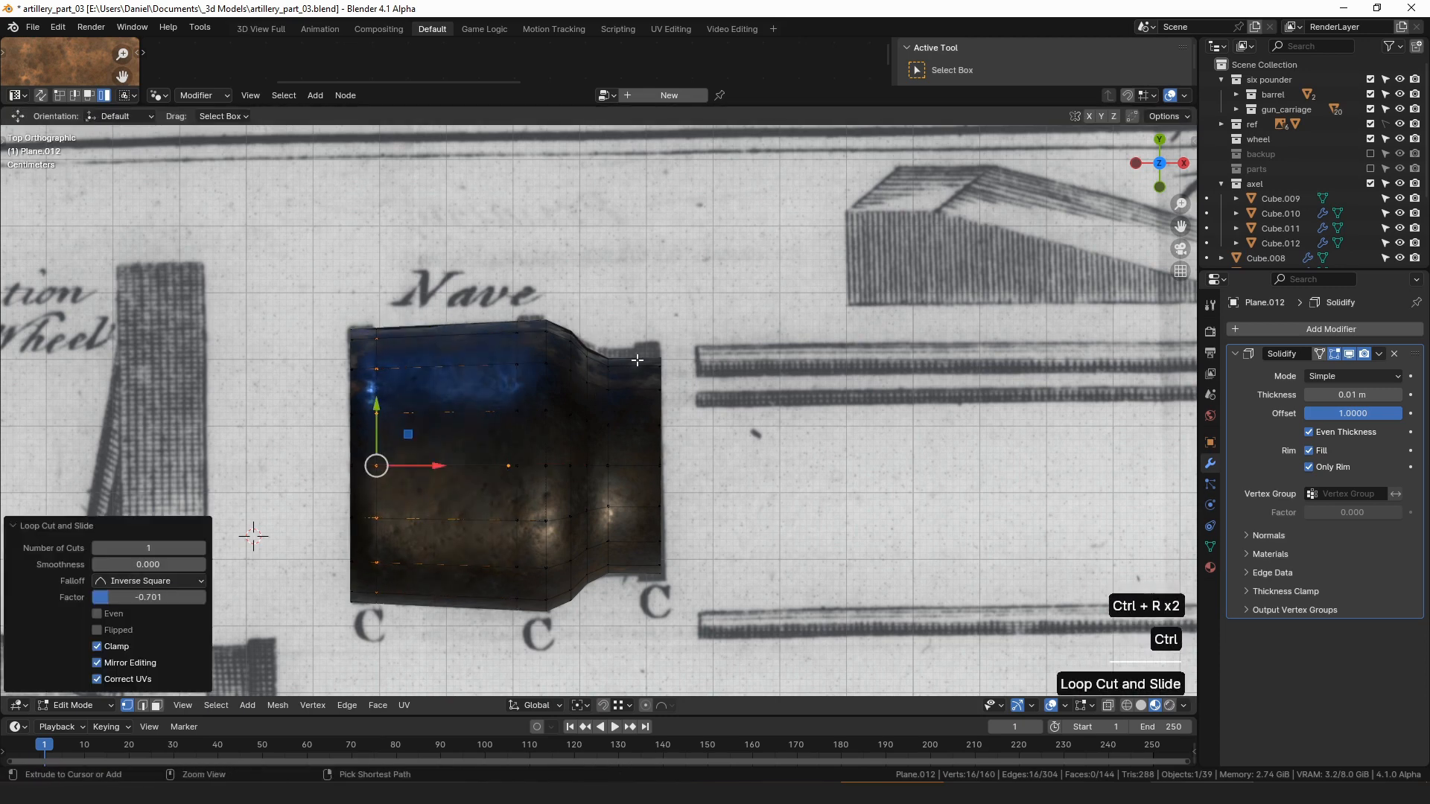
key("ctrl+r")
left_click(635, 365)
left_click(639, 365)
- Delete all faces of the metal shell except the three band loops marked C on the nave drawing
key("3")
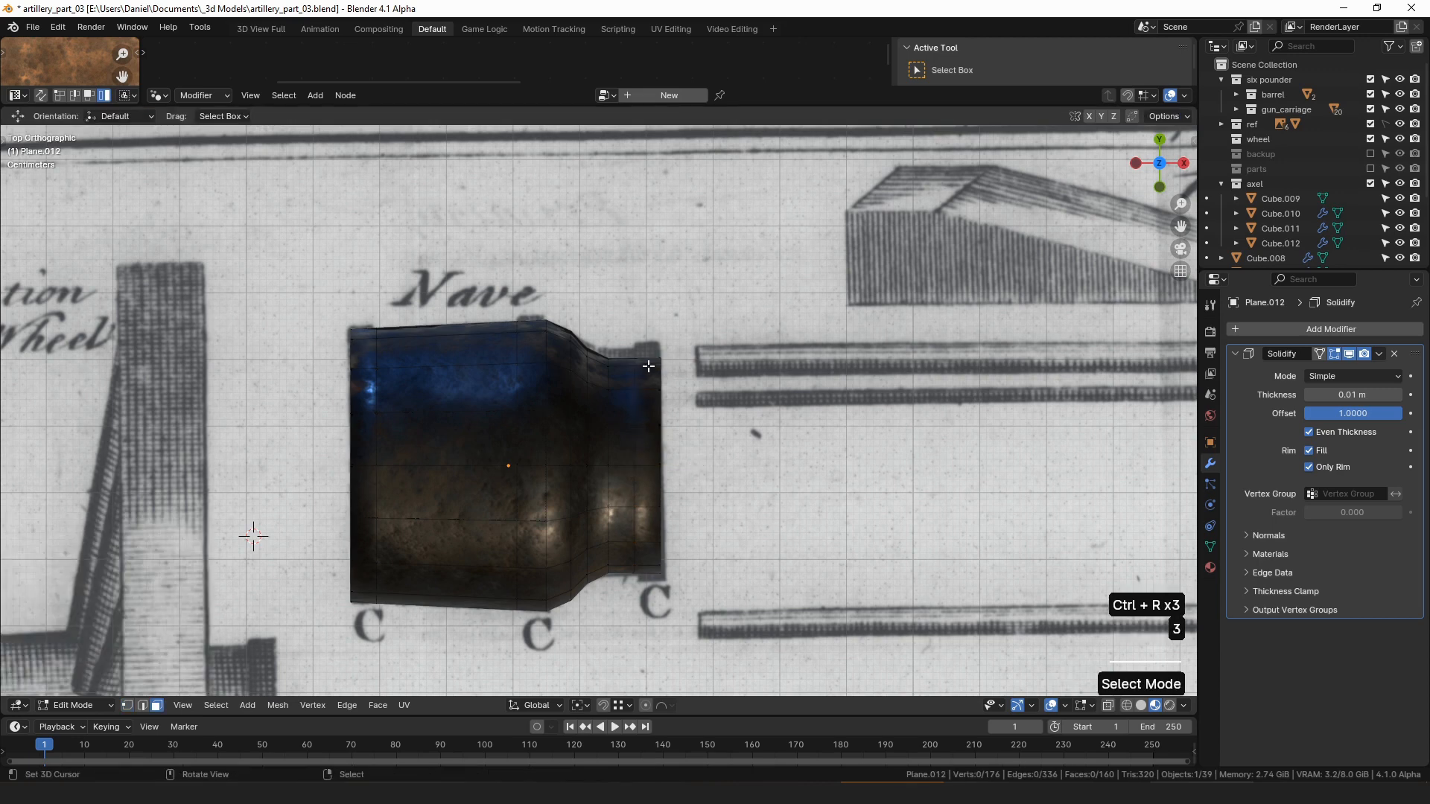
left_click(538, 336, "alt+shift")
left_click(364, 337, "alt+shift")
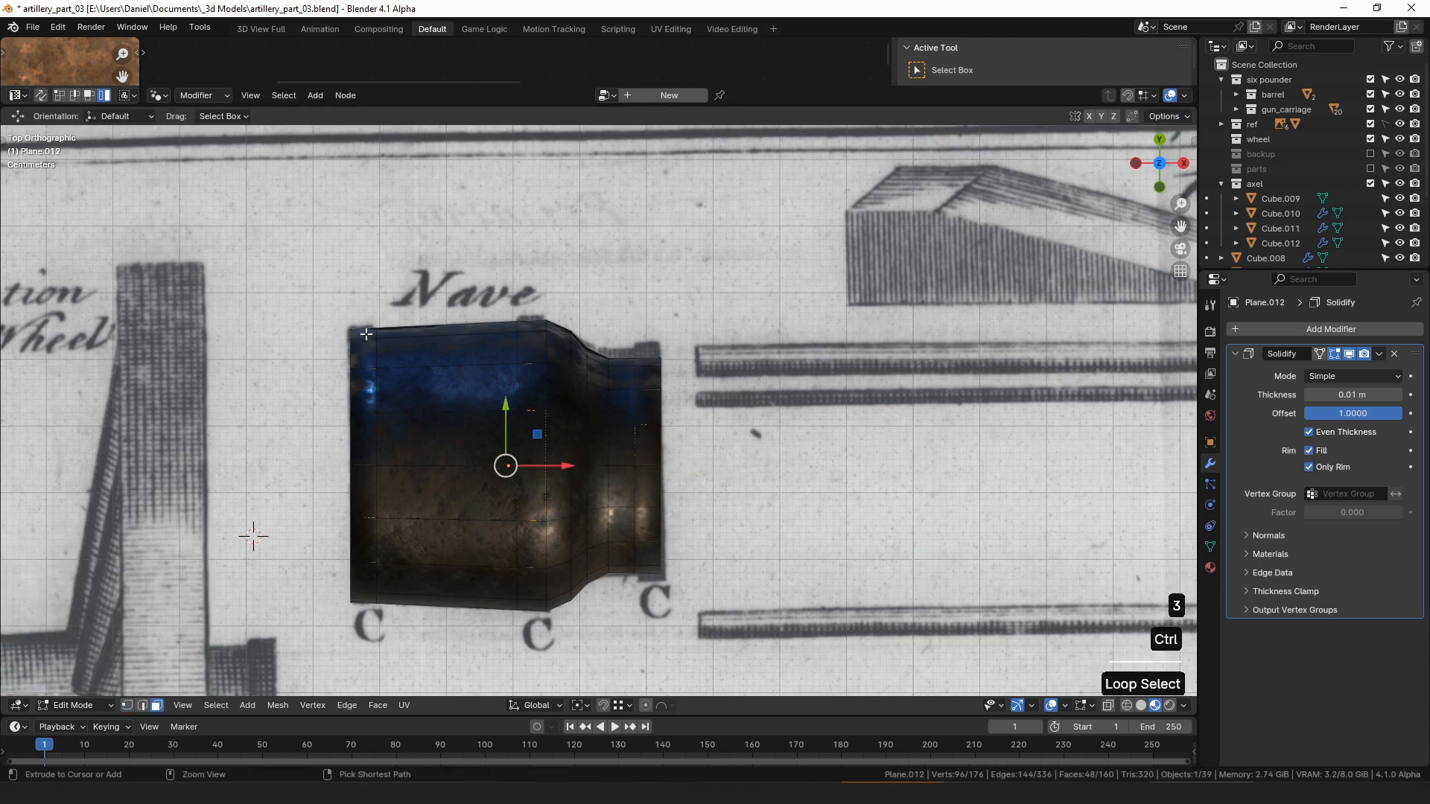
key("ctrl+i")
key("x")
left_click(364, 334)
key("Tab")
scroll(589, 530, "down", 5)
key("alt+a")
scroll(605, 534, "down", 3)
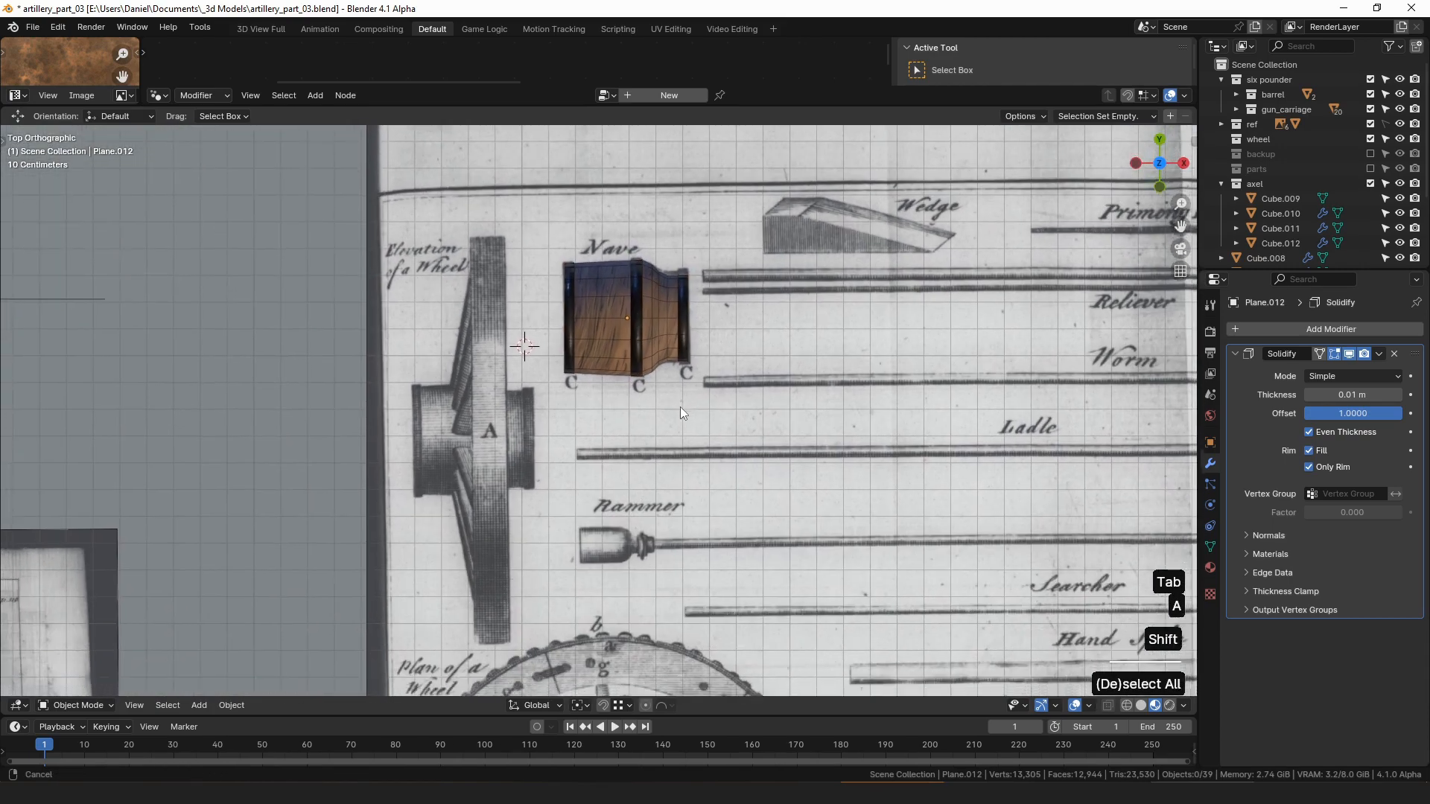
- Examine the wheel's elevation and plan drawings for how the spokes slant and meet the nave and felloes
scroll(681, 408, "down", 5, "shift")
scroll(624, 441, "up", 4)
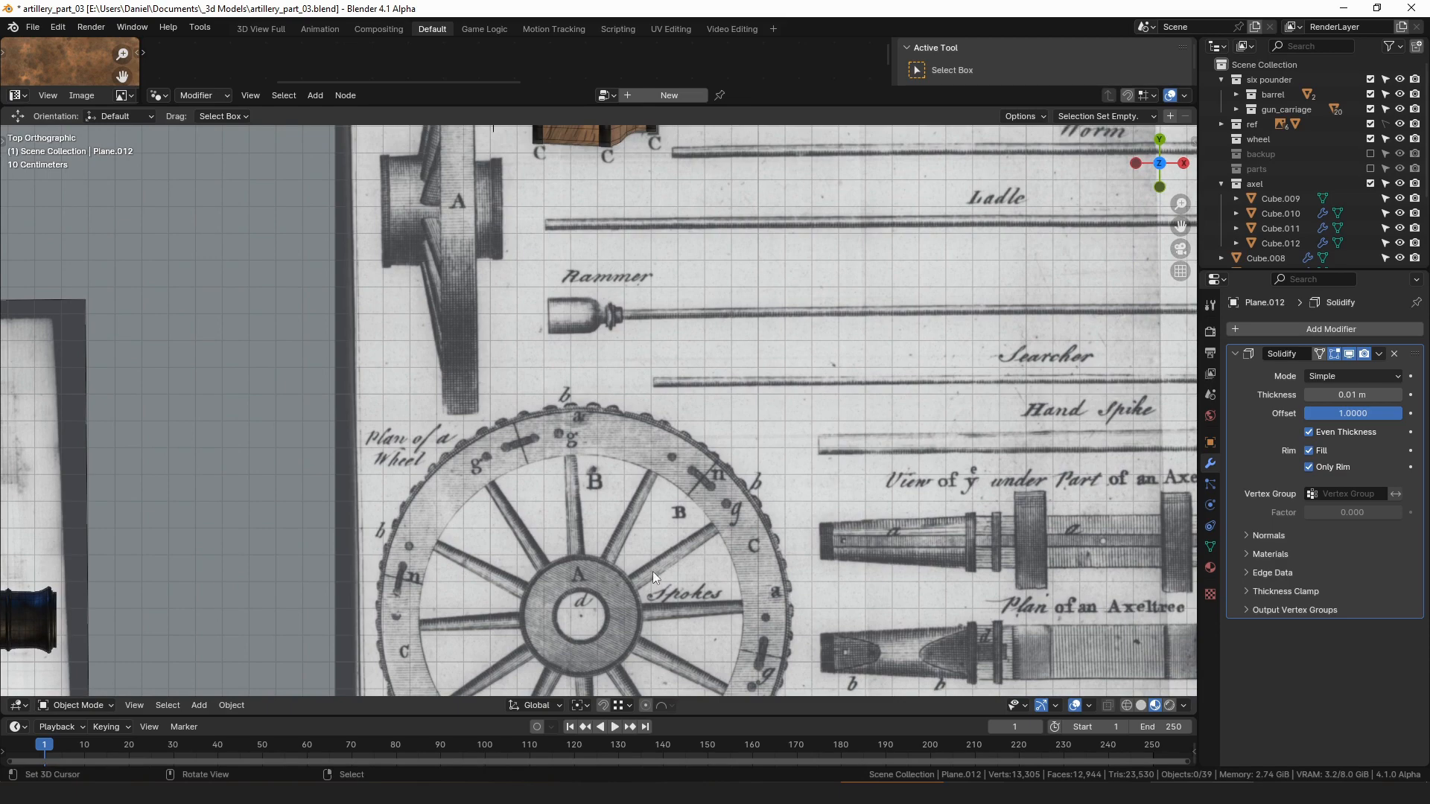
scroll(584, 399, "up", 2, "shift")
scroll(522, 324, "up", 2)
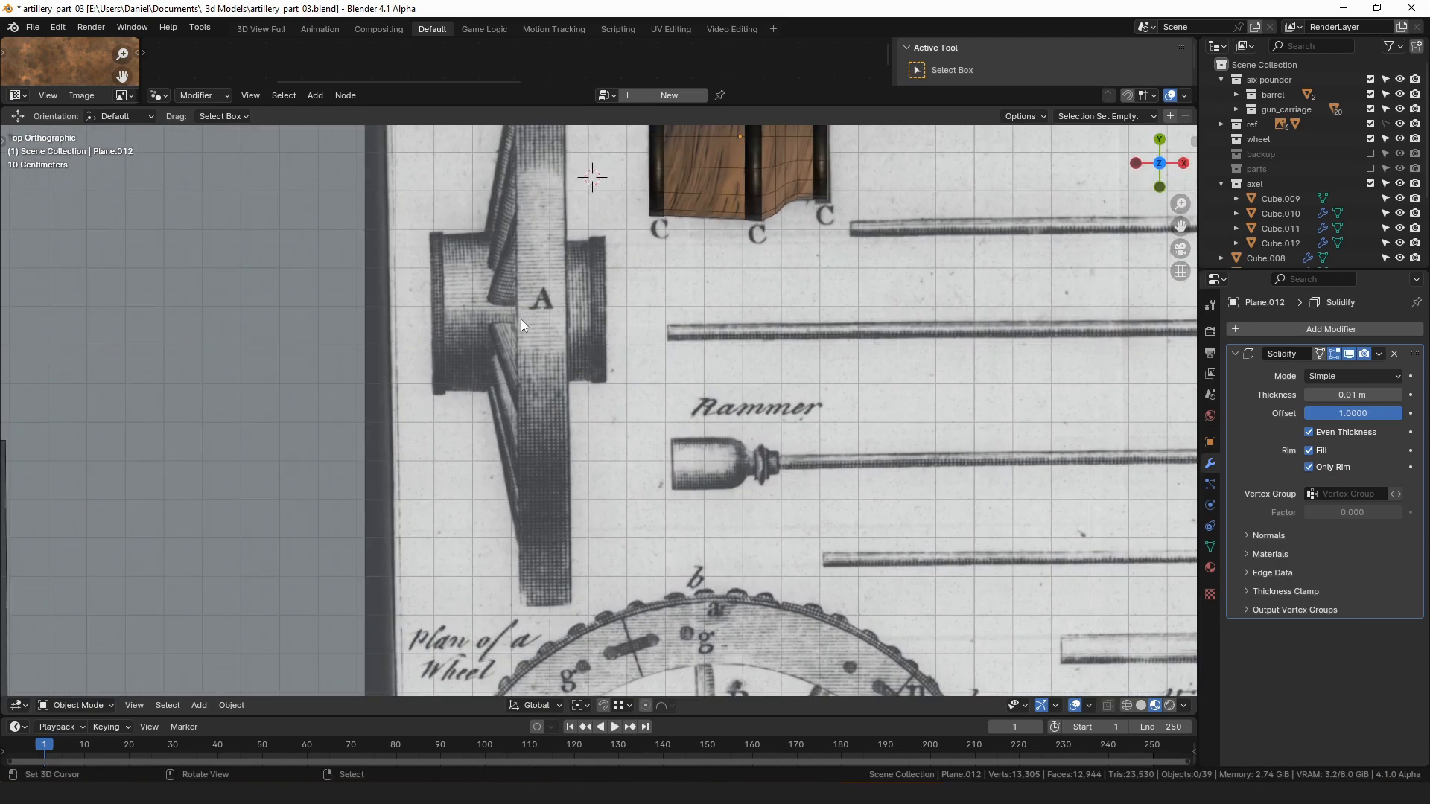
middle_click_drag(515, 297, 522, 381, "shift")
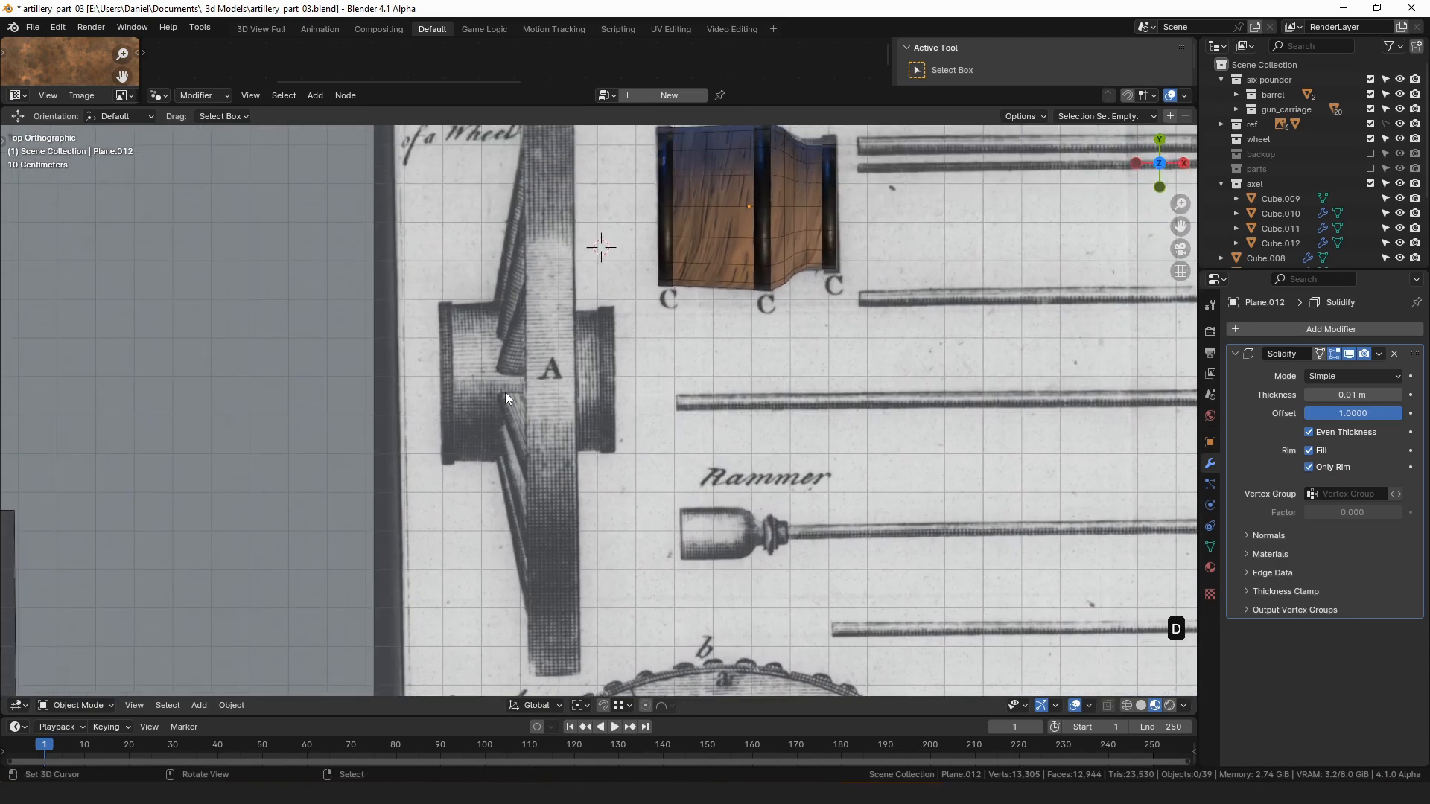
scroll(660, 411, "down", 3)
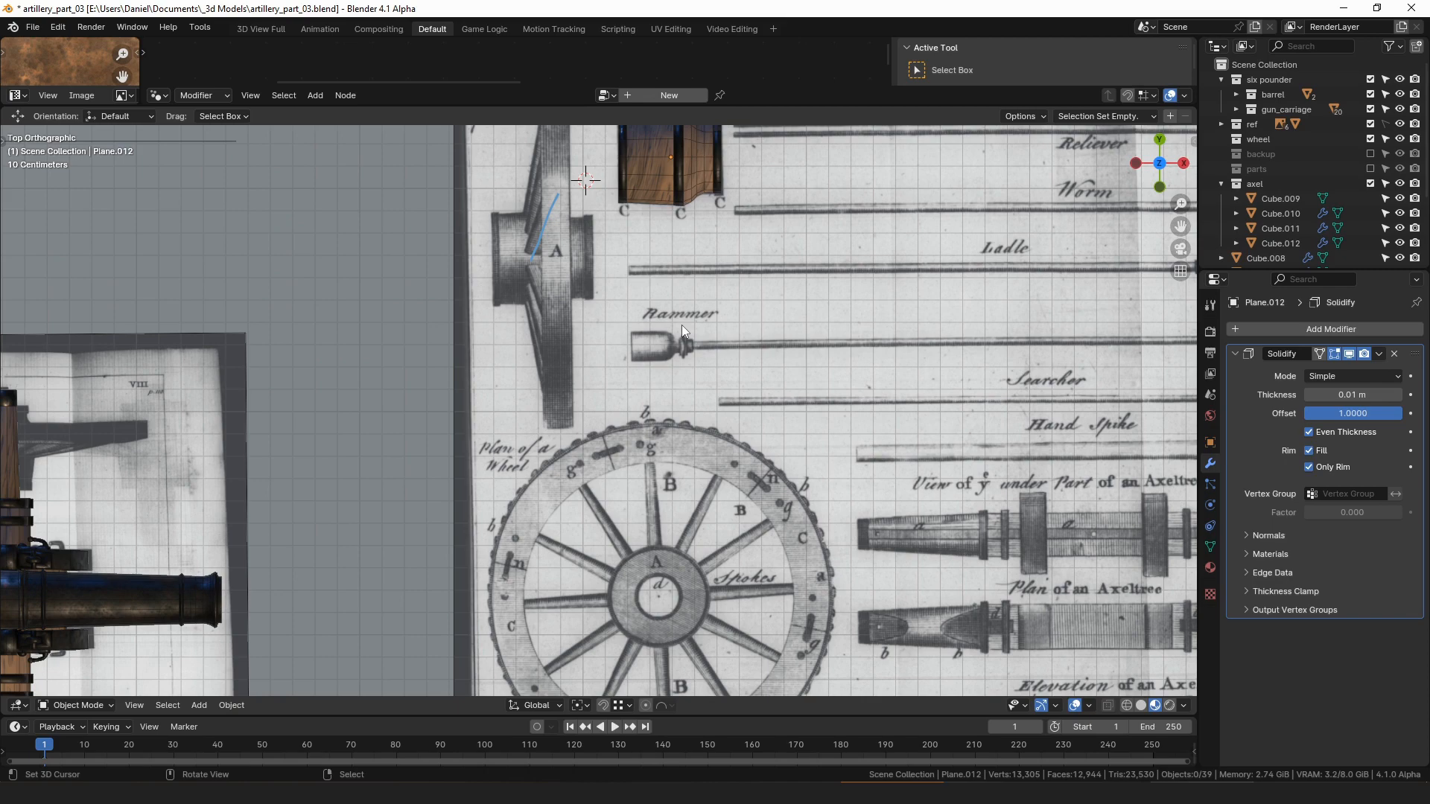
scroll(589, 289, "up", 2)
mouse_move(589, 290)
middle_mouse_down("shift")
mouse_move(672, 311)
mouse_move(657, 387)
middle_mouse_up("shift")
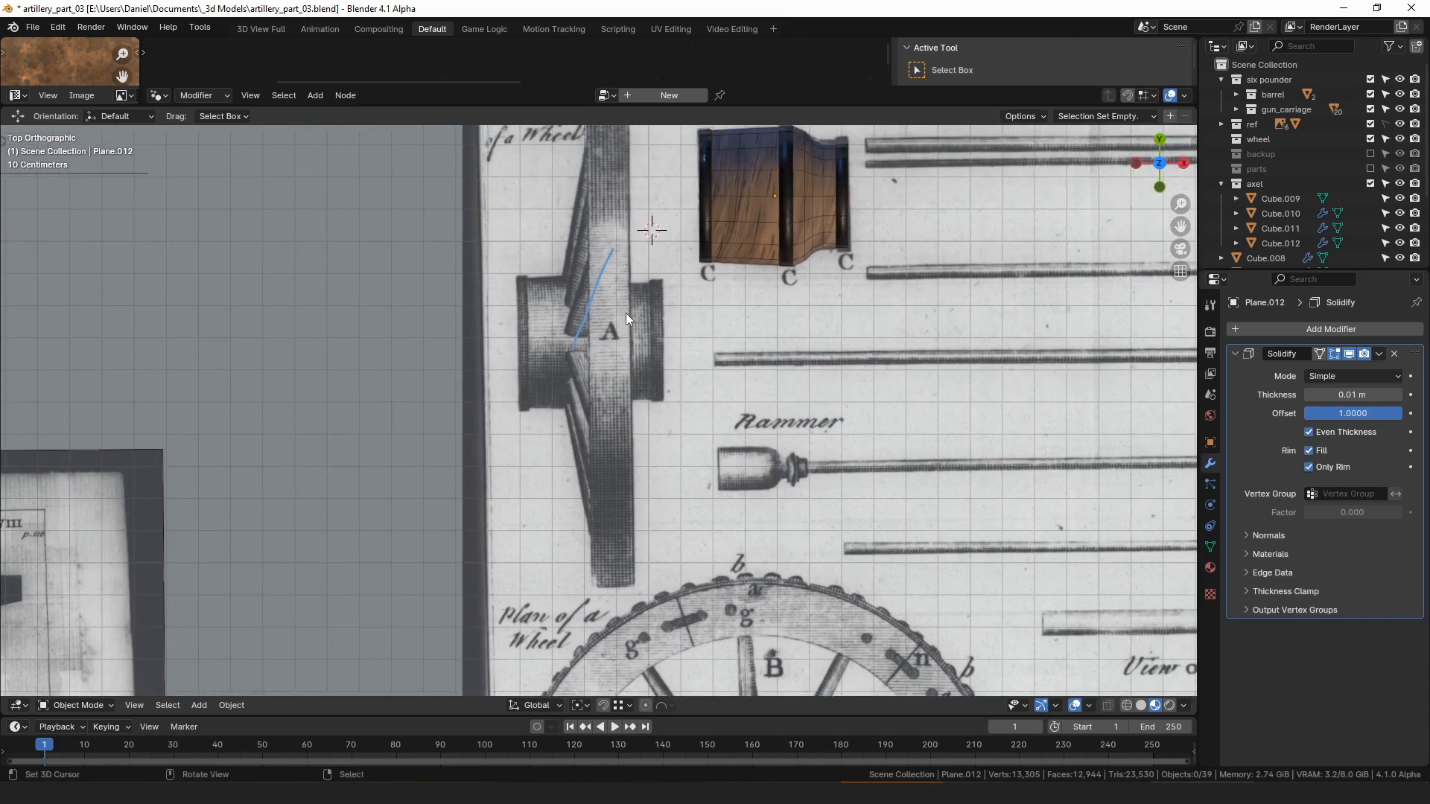
scroll(772, 482, "down", 4)
middle_click_drag(772, 483, 642, 429, "shift")
scroll(638, 473, "up", 4)
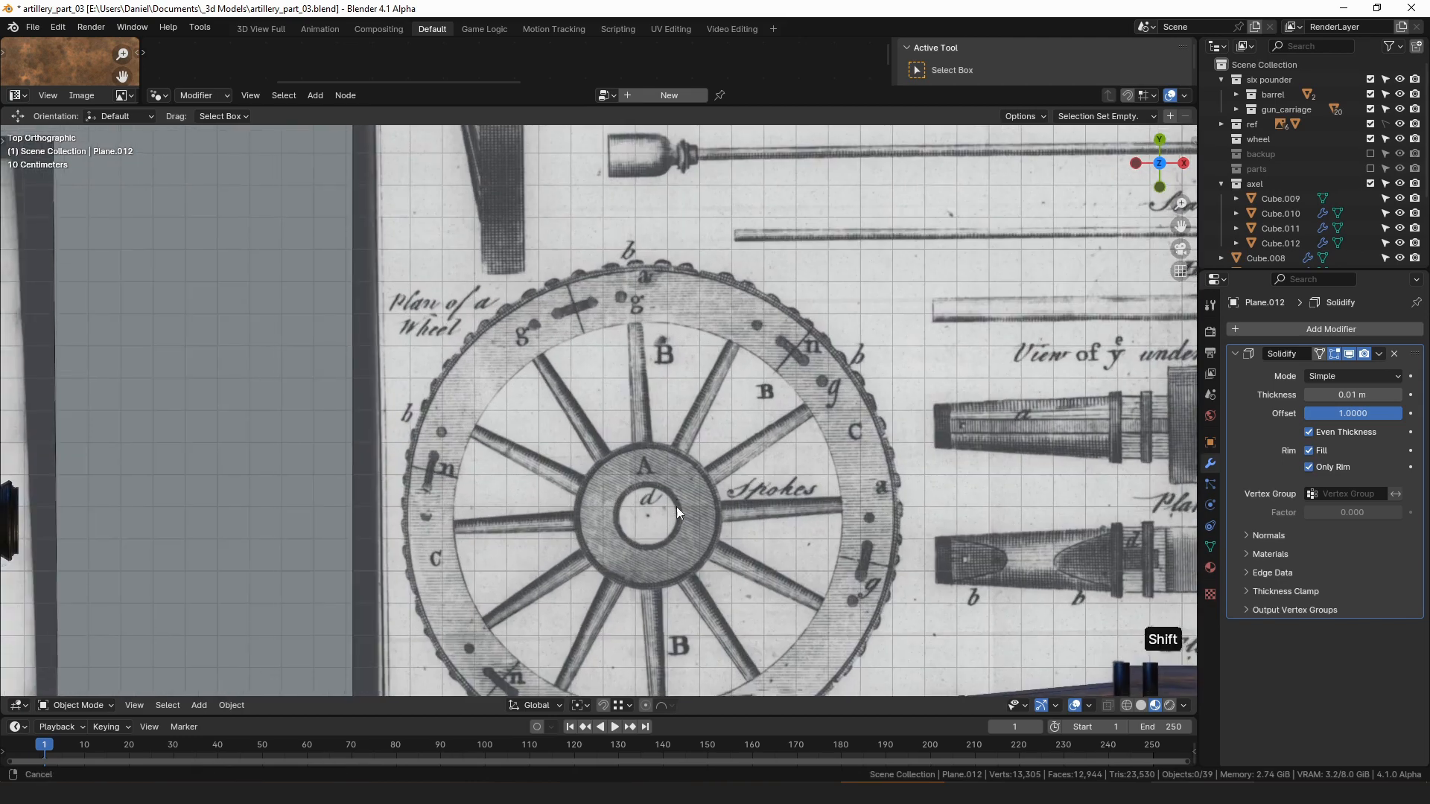
scroll(677, 506, "down", 3)
middle_click_drag(596, 316, 540, 355, "shift")
scroll(540, 354, "up", 1)
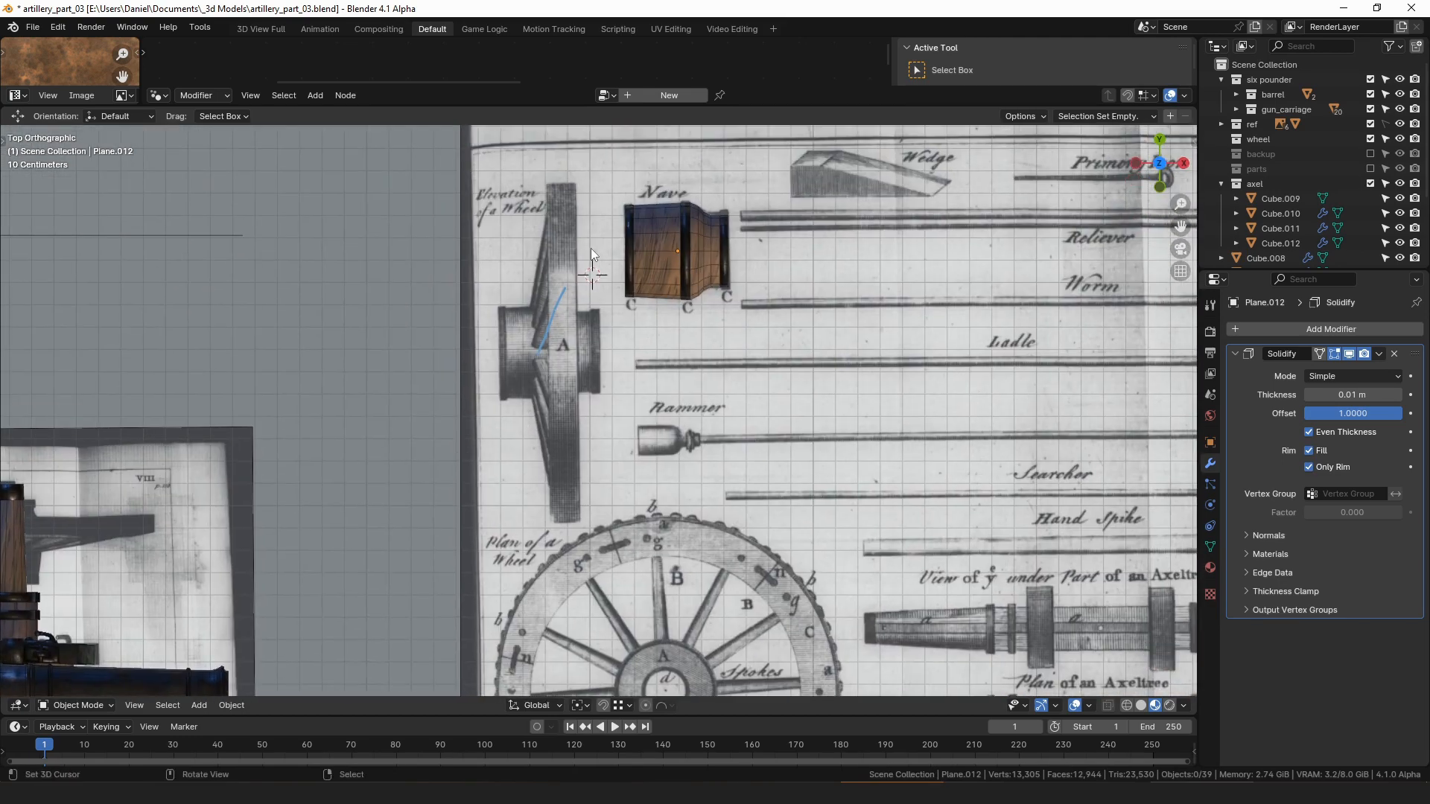
scroll(588, 255, "down", 2)
middle_click_drag(588, 255, 675, 255, "shift")
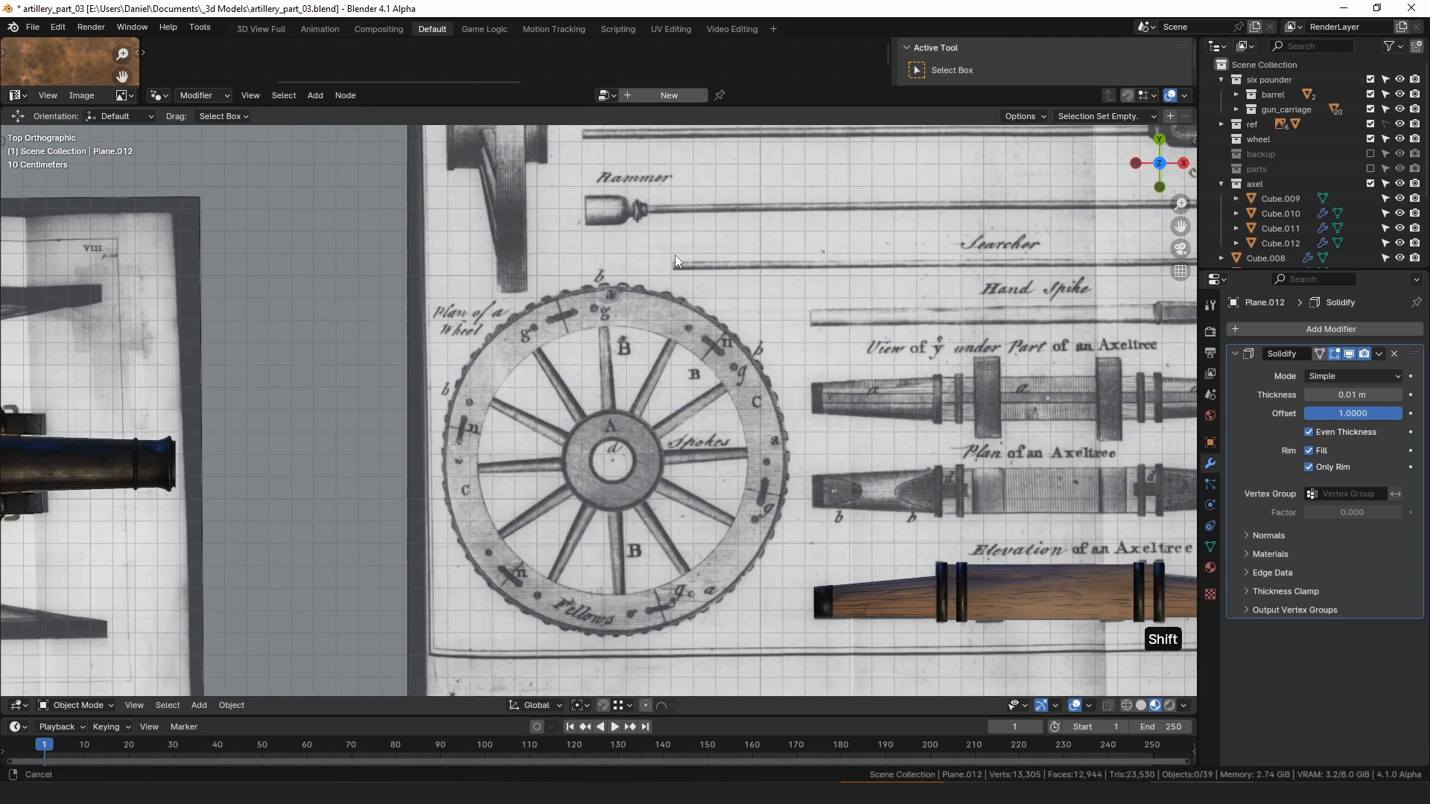
scroll(642, 375, "up", 3)
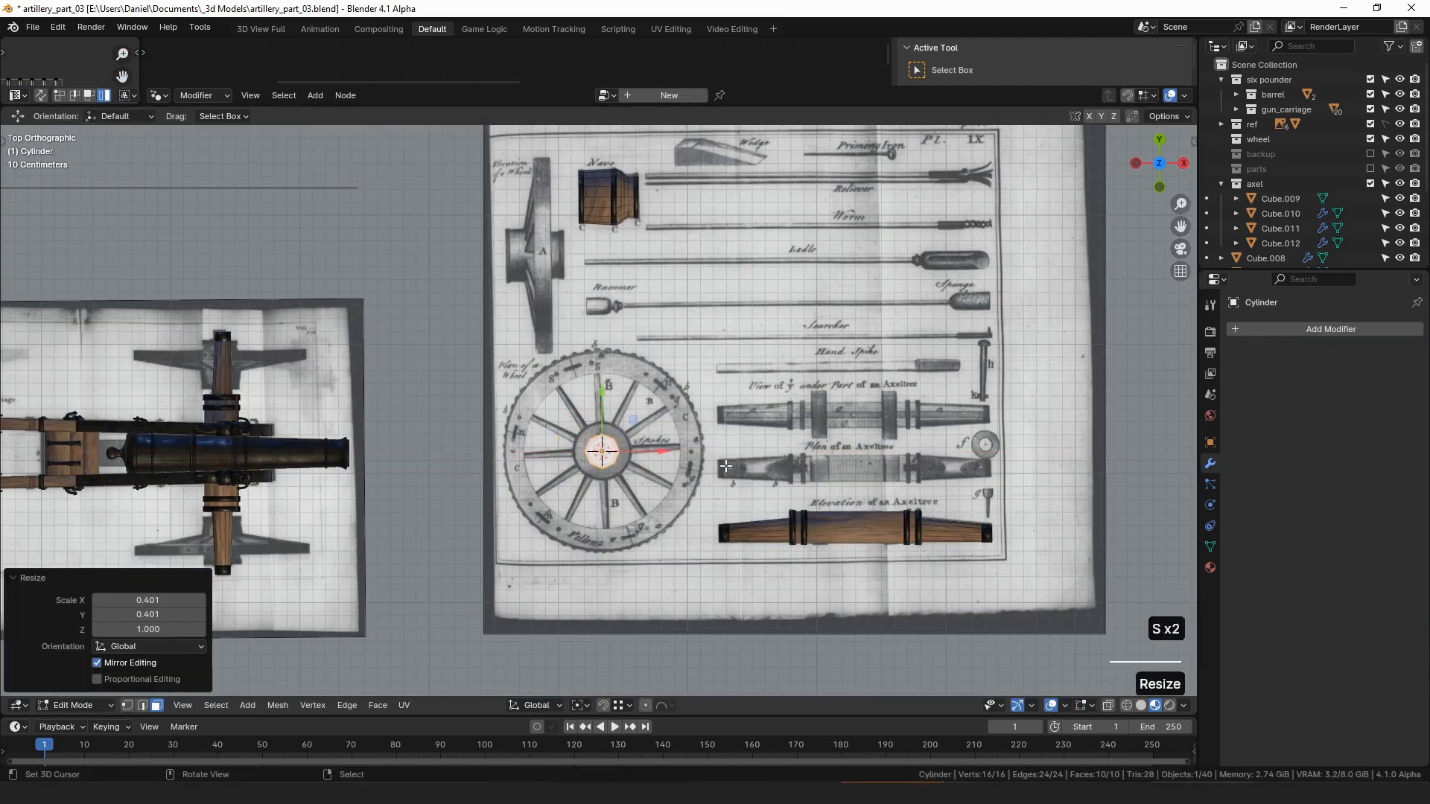
- Rotate the cylinder mesh 90° about X and move it along Y from the hub towards the upper spoke
key("r")
key("x")
key("9")
key("0")
key("Return")
key("g")
key("y")
left_click(899, 383)
- Scale the cylinder to 0.244 along Y and narrow it on the other two axes to match the upper spoke
key("s")
key("shift+y")
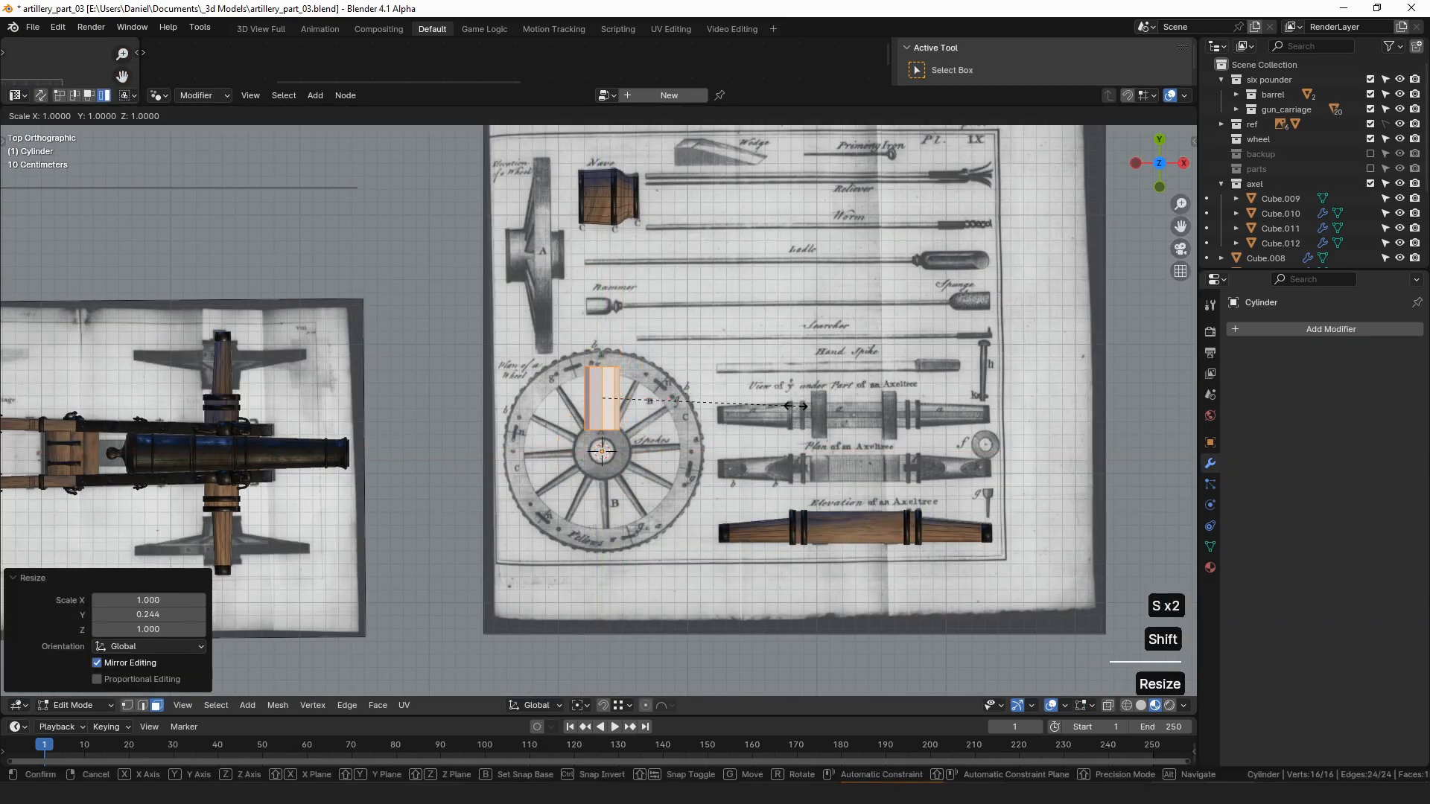
left_click(651, 400)
scroll(651, 400, "up", 5)
key("Tab")
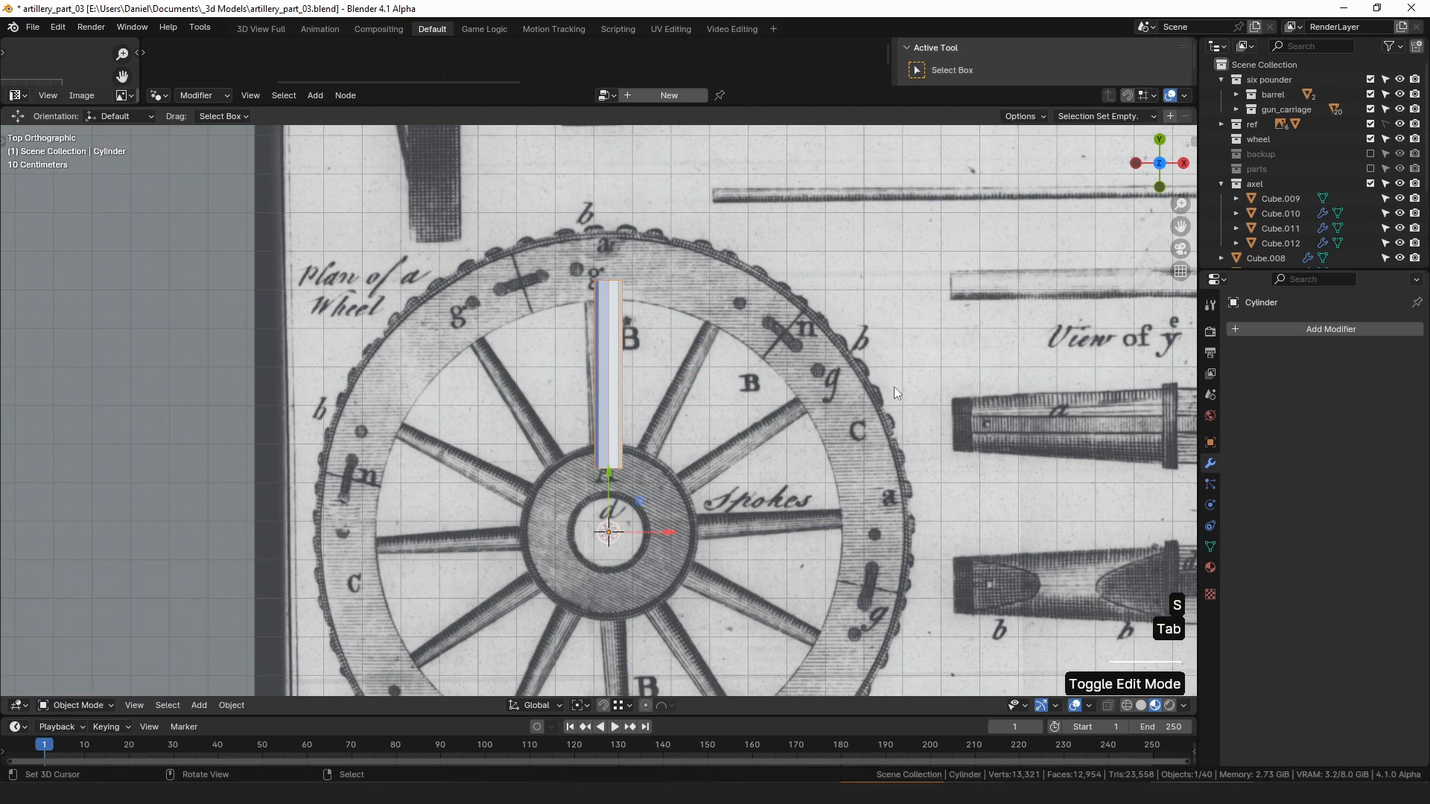
- Tilt the spoke to match the upper spoke, and place a linked duplicate with cleared rotation on the nave of the elevation drawing
key("r")
left_click(908, 372)
key("alt+r")
scroll(610, 283, "down", 3)
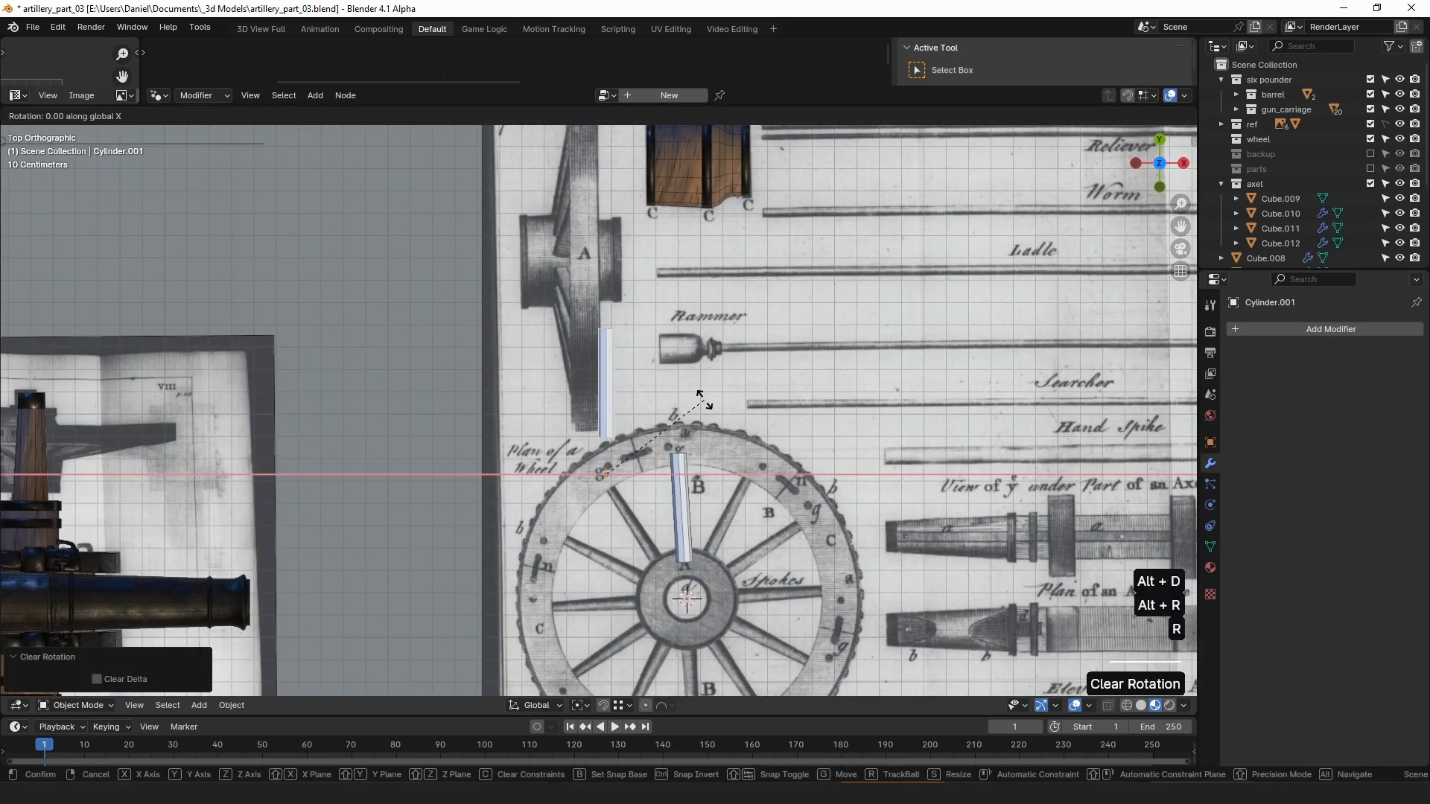
key("shift+d")
key("g")
left_click(692, 266)
scroll(678, 322, "up", 4)
key("Tab")
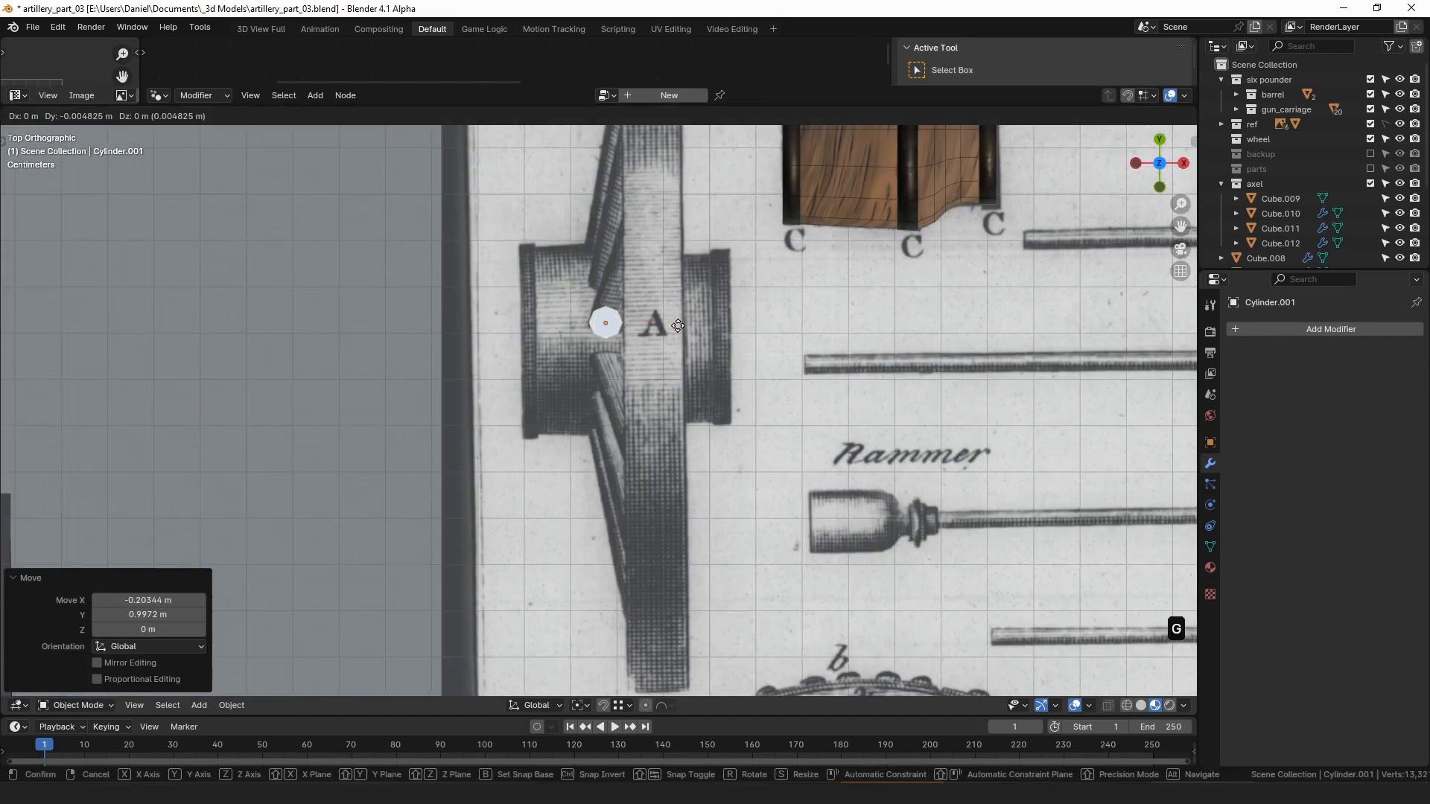
- Rotate and narrow the spoke mesh along X, and shift its end face sideways to follow the slant on the elevation drawing
scroll(736, 354, "up", 2)
key("r")
left_click(747, 387)
key("s")
key("x")
left_click(779, 383)
middle_click_drag(779, 383, 771, 470, "shift")
key("3")
left_click(614, 451)
left_click_drag(647, 449, 719, 450)
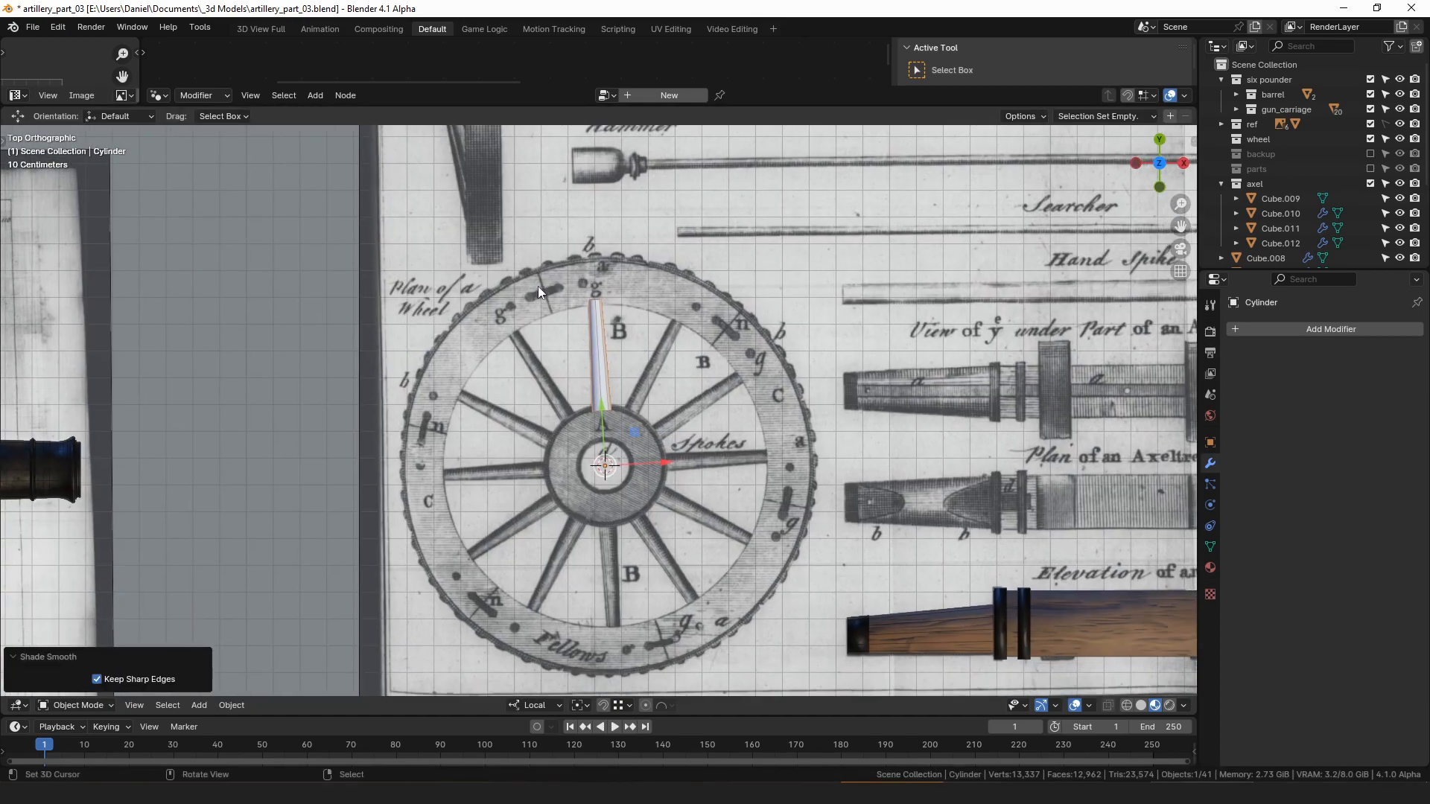
- Assign the existing ai_wood_04 material to the spoke
middle_click_drag(592, 381, 604, 452)
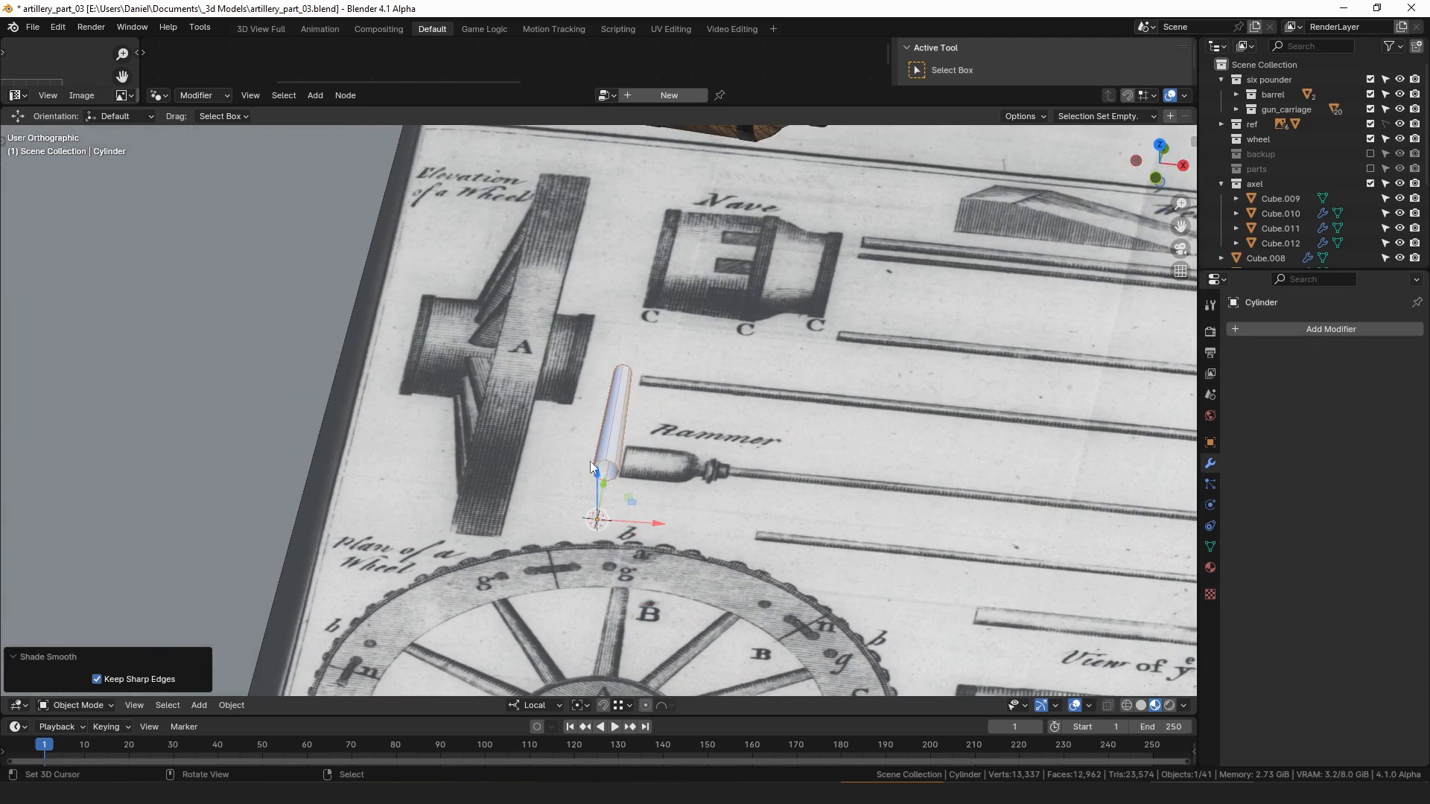
key("KP_7")
left_click(1210, 567)
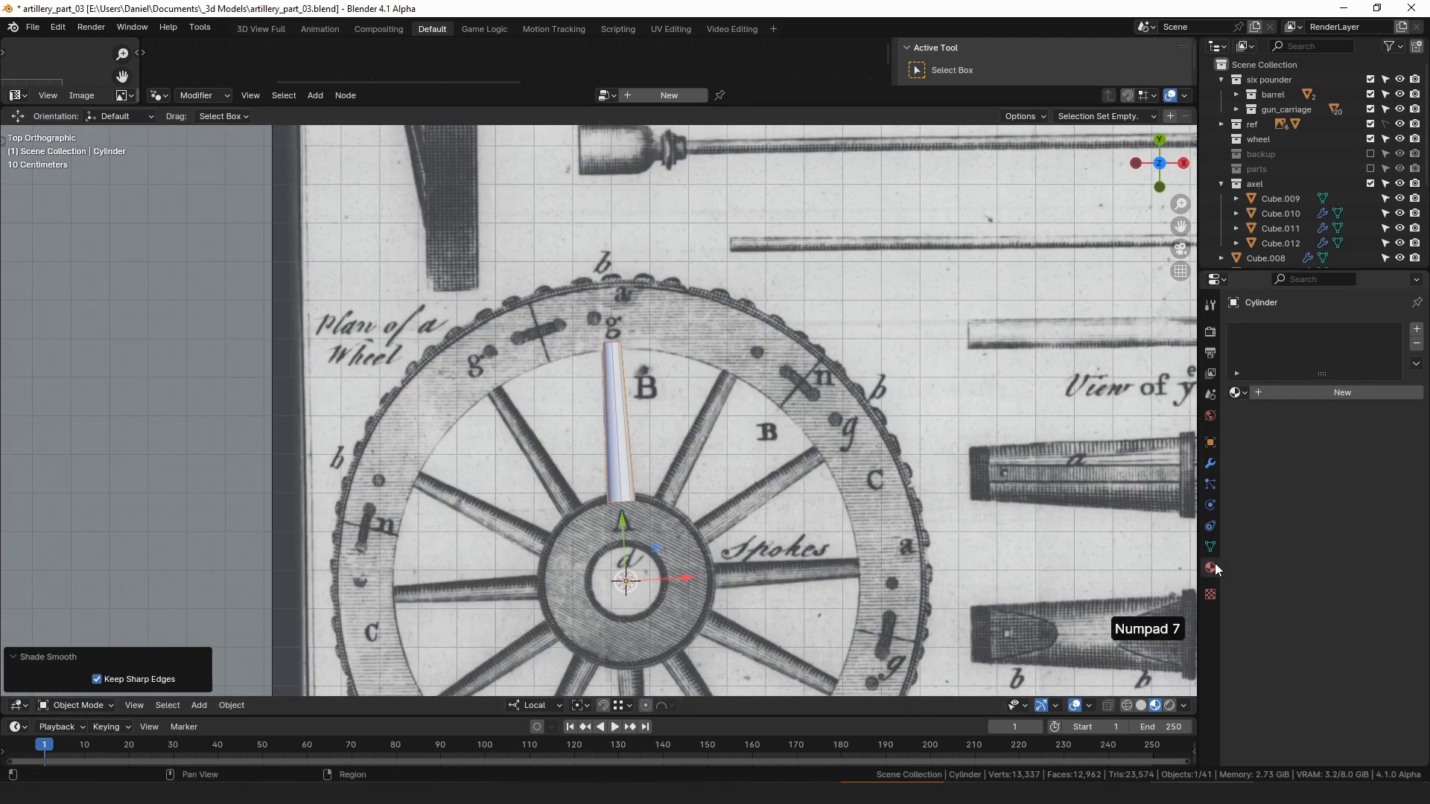
left_click(1245, 395)
key("ctrl+z")
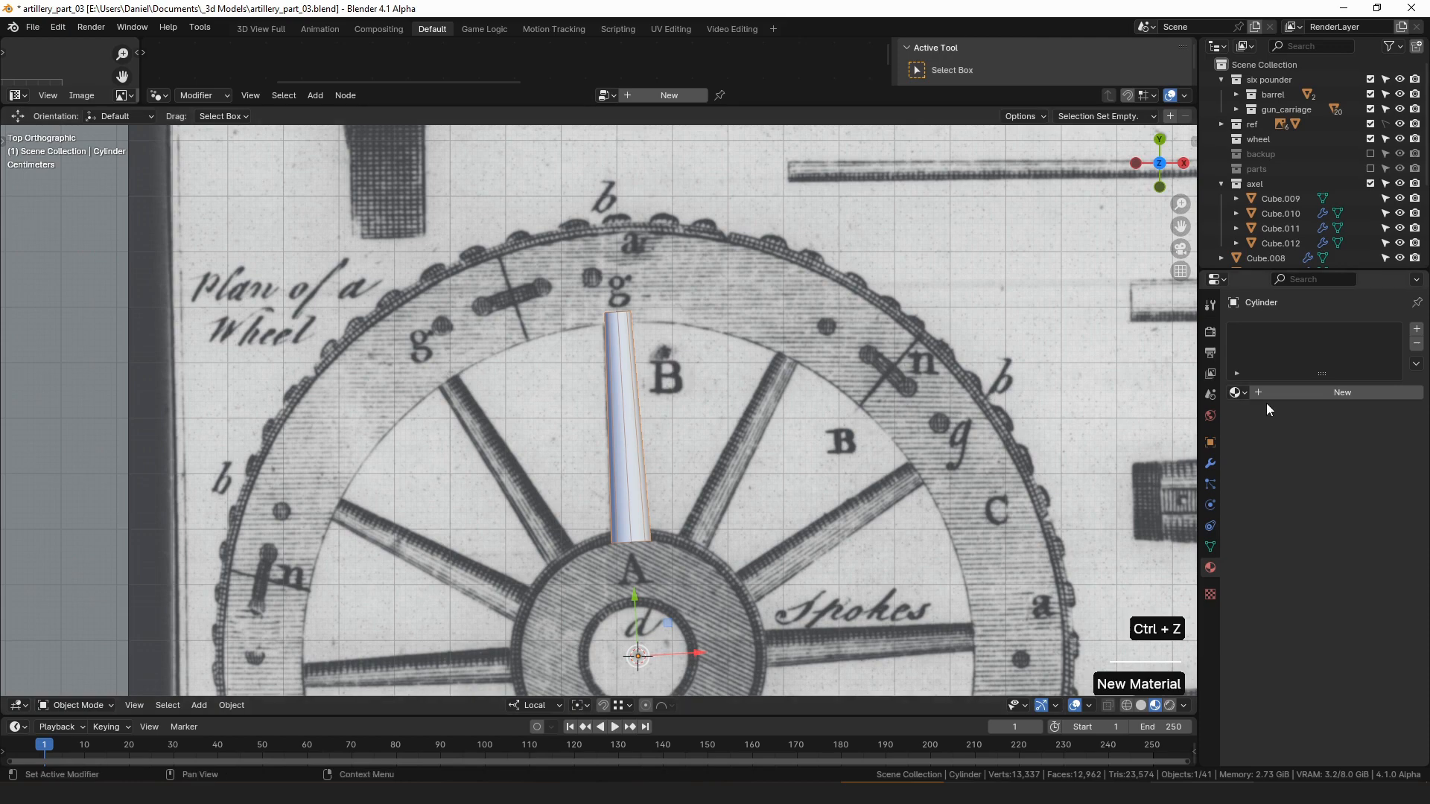
left_click(1238, 392)
left_click(1110, 465)
- Select the whole spoke mesh and scale its UVs to adjust the wood grain
mouse_move(750, 458)
middle_mouse_down("shift")
mouse_move(761, 418)
mouse_move(749, 440)
middle_mouse_up("shift")
key("Tab")
key("a")
key("a")
key("a")
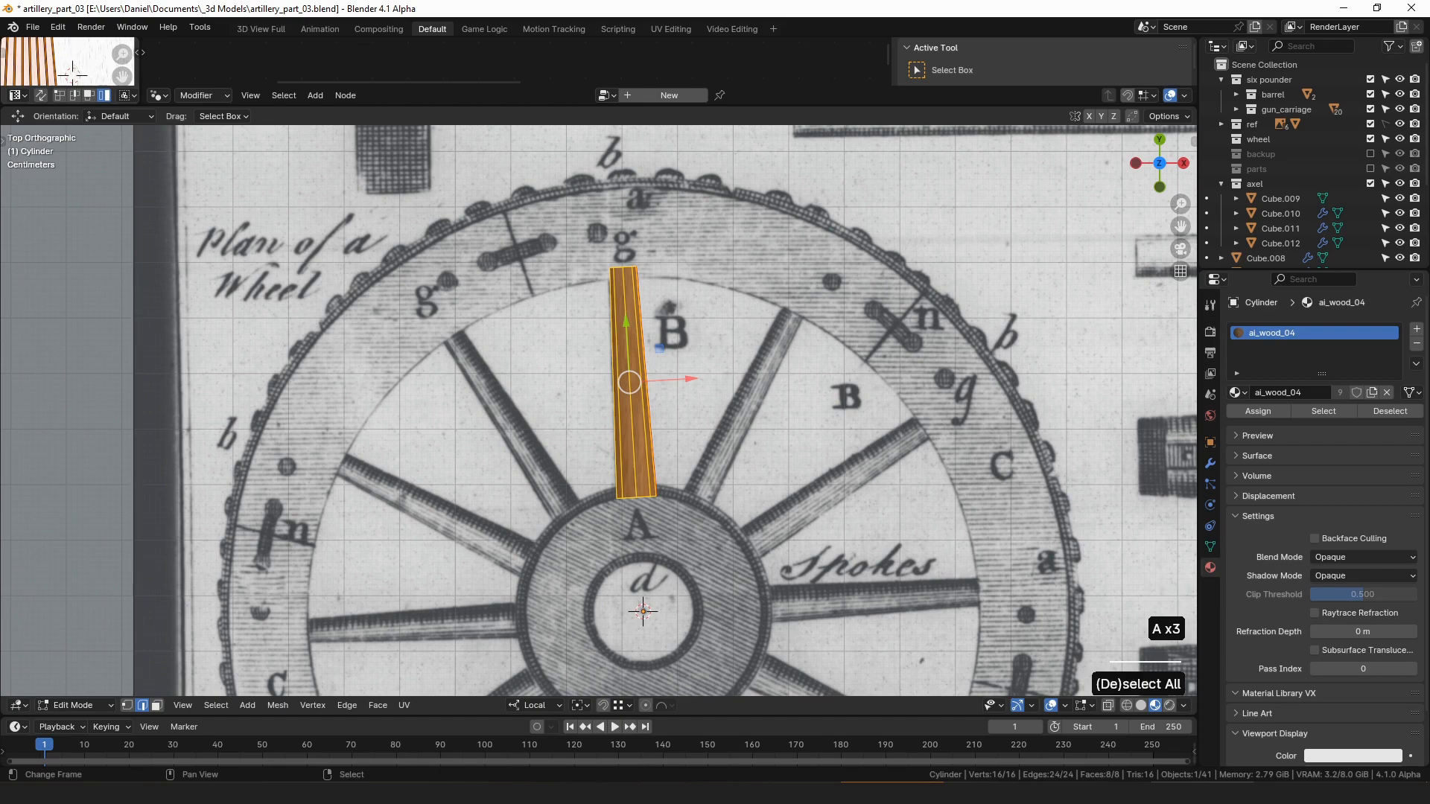
key("s")
key("Tab")
- Add an Array 1D modifier to the spoke with a count of 12
scroll(628, 418, "down", 5)
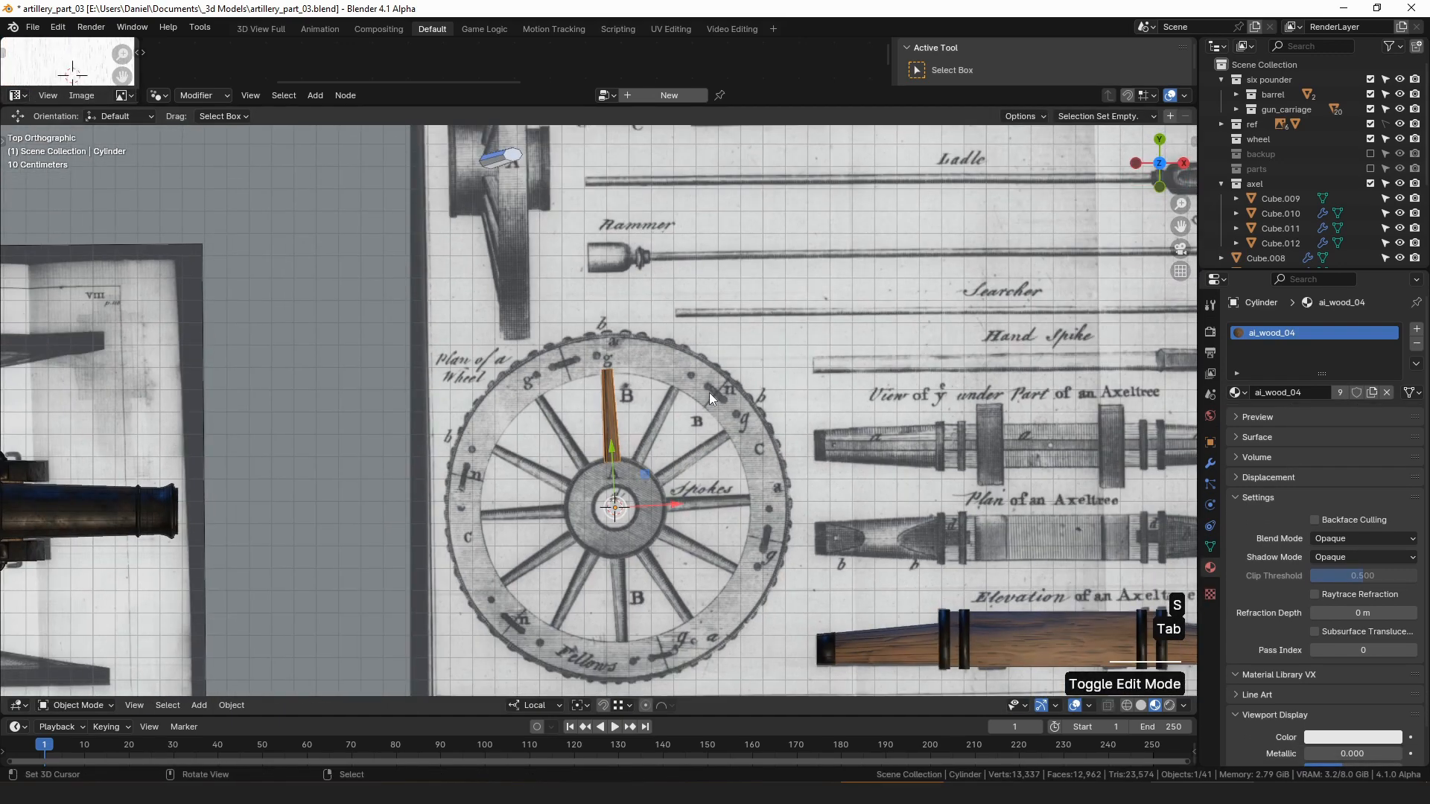
key("a")
scroll(600, 453, "down", 2)
scroll(615, 467, "up", 5)
left_click(611, 393)
scroll(611, 393, "down", 5)
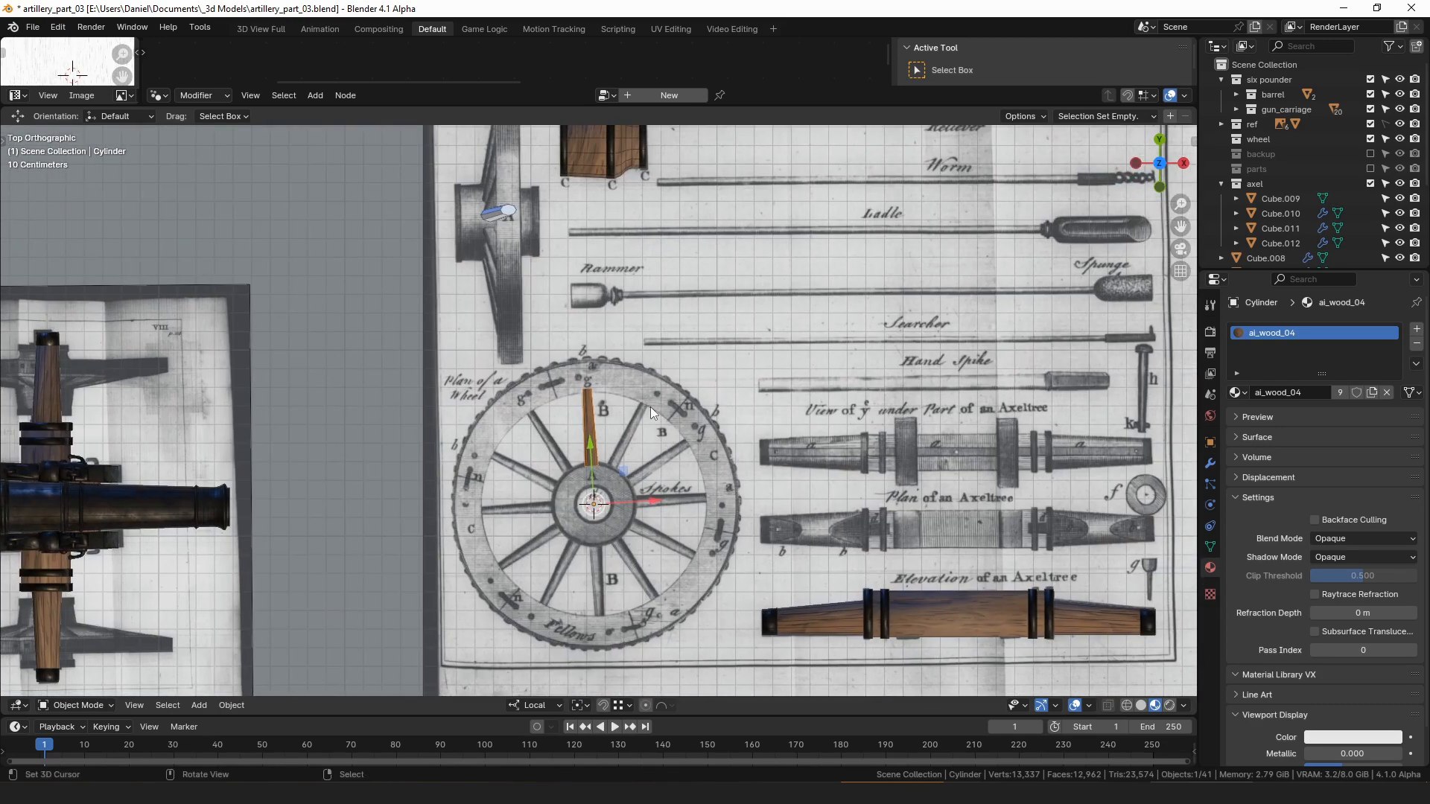
scroll(656, 402, "up", 3)
scroll(695, 338, "down", 2, "shift")
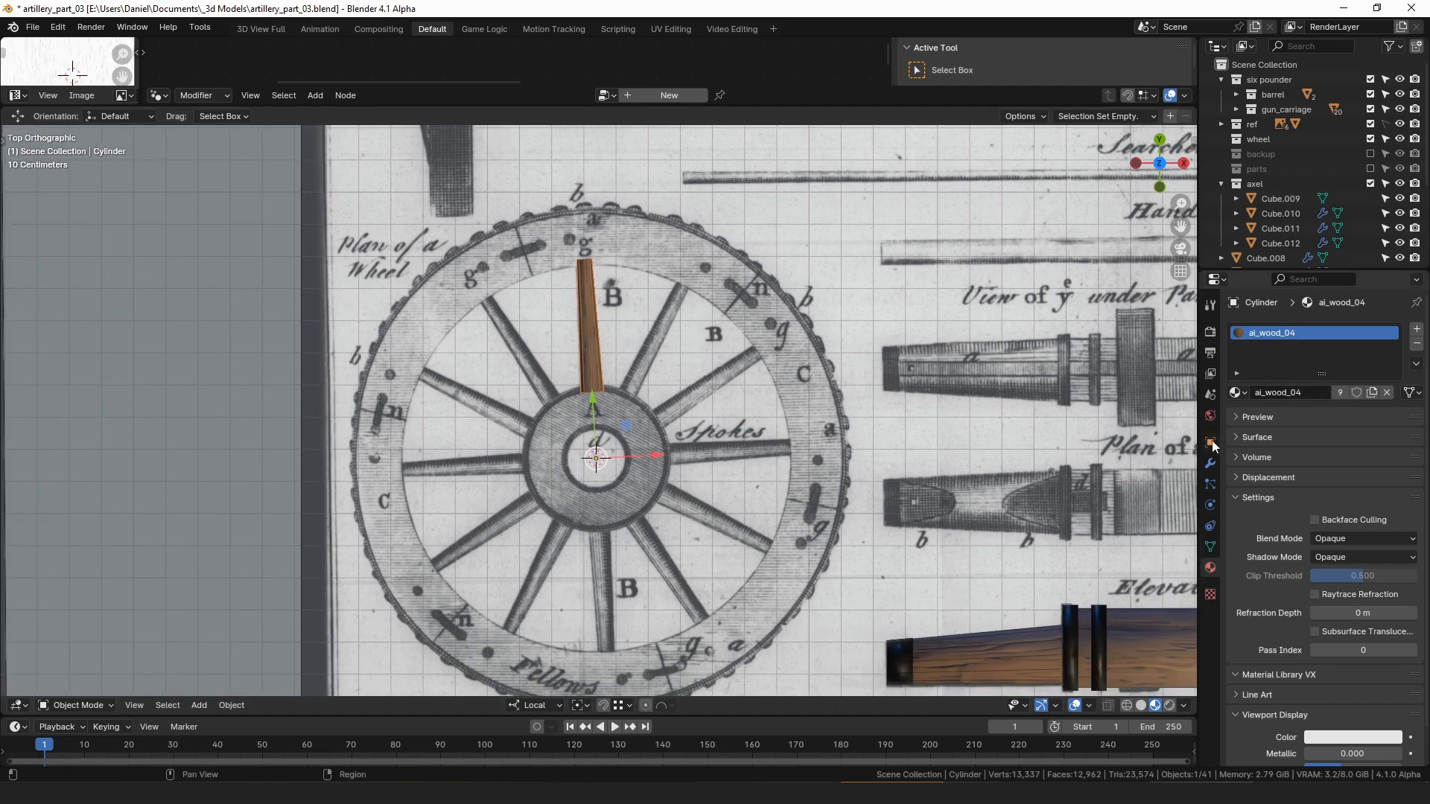
left_click(1210, 463)
left_click(1277, 332)
type("arra")
key("Down")
key("Return")
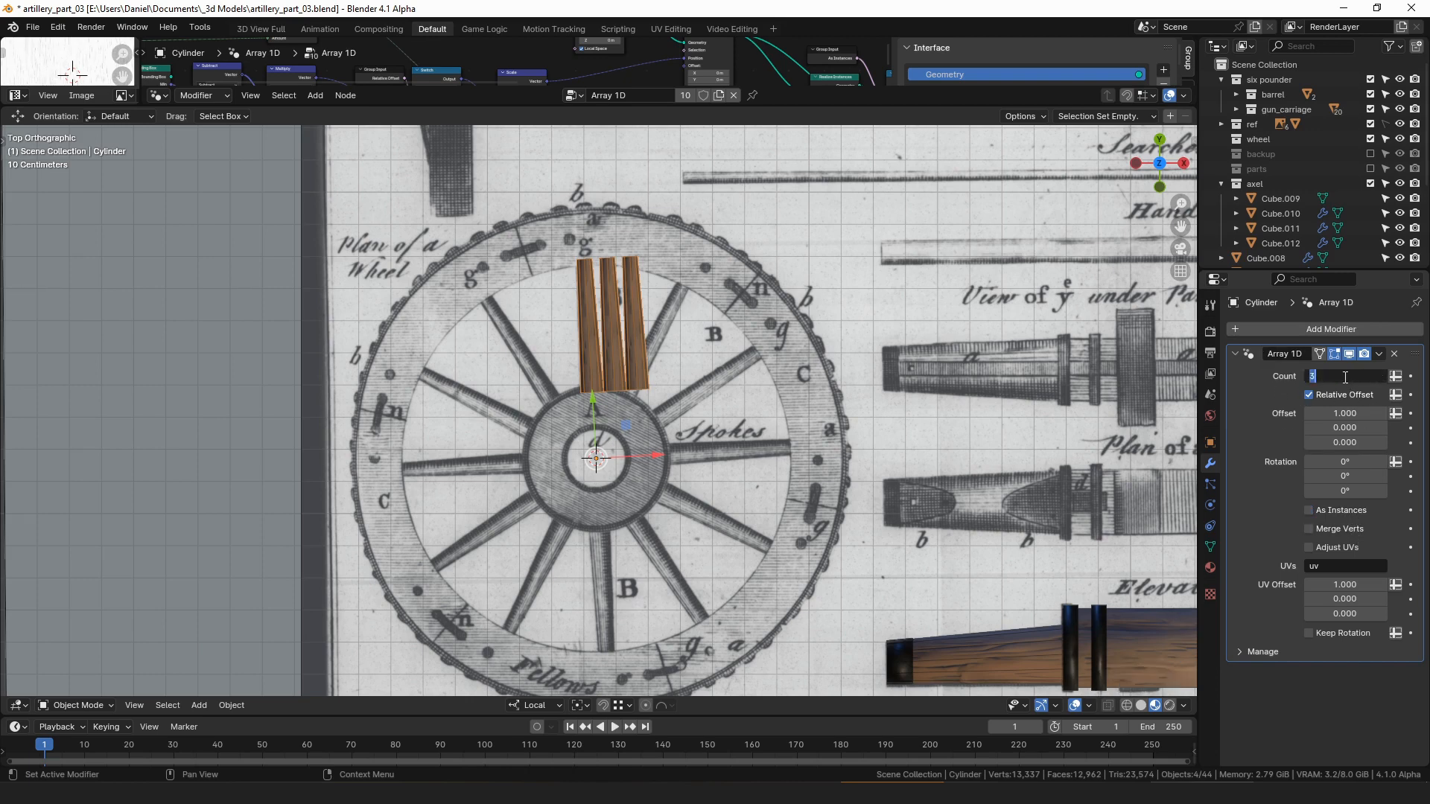
type("12")
key("Return")
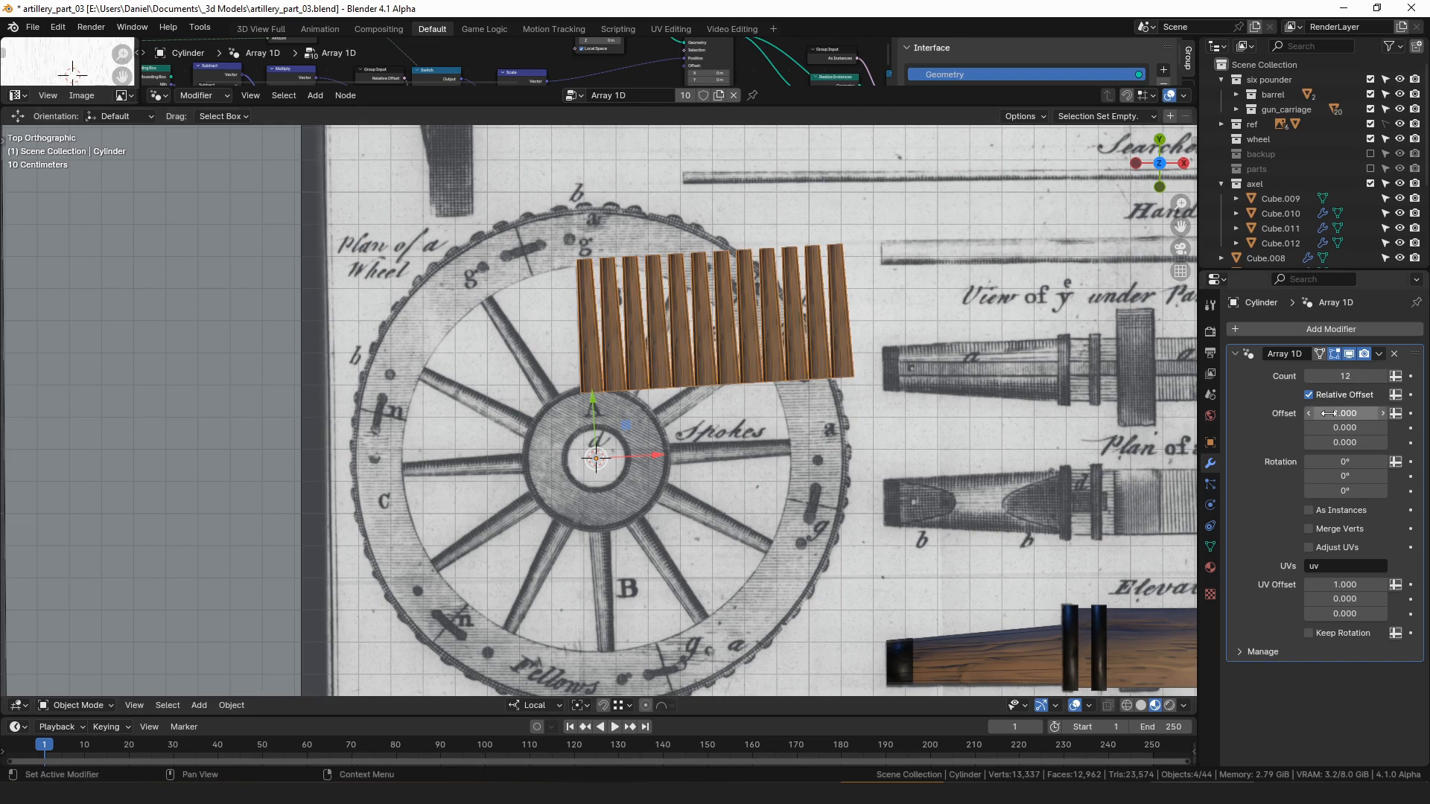
- Set the spoke array's X offset to 0 and its Z rotation to 360/12 degrees
type("0")
key("Return")
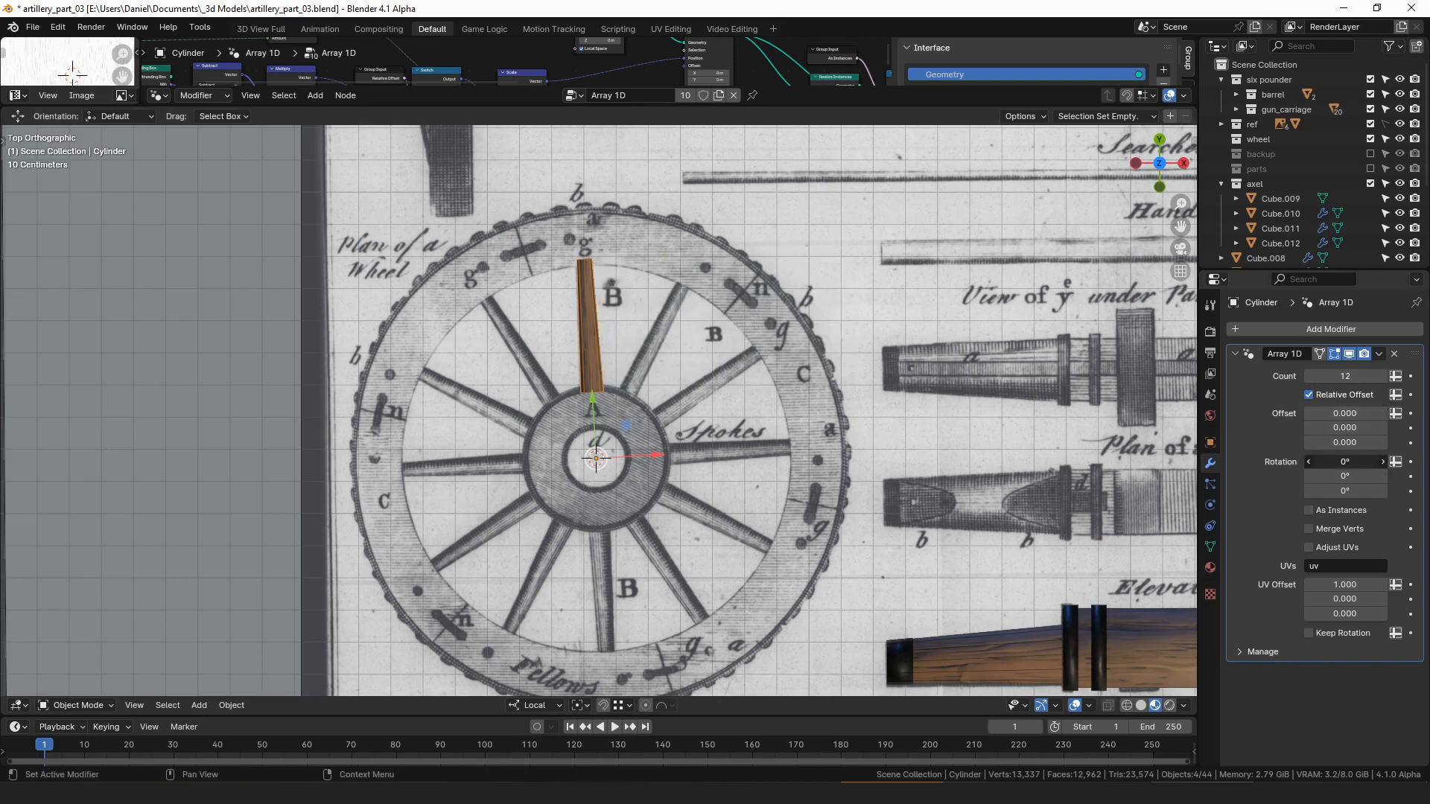
key("BackSpace")
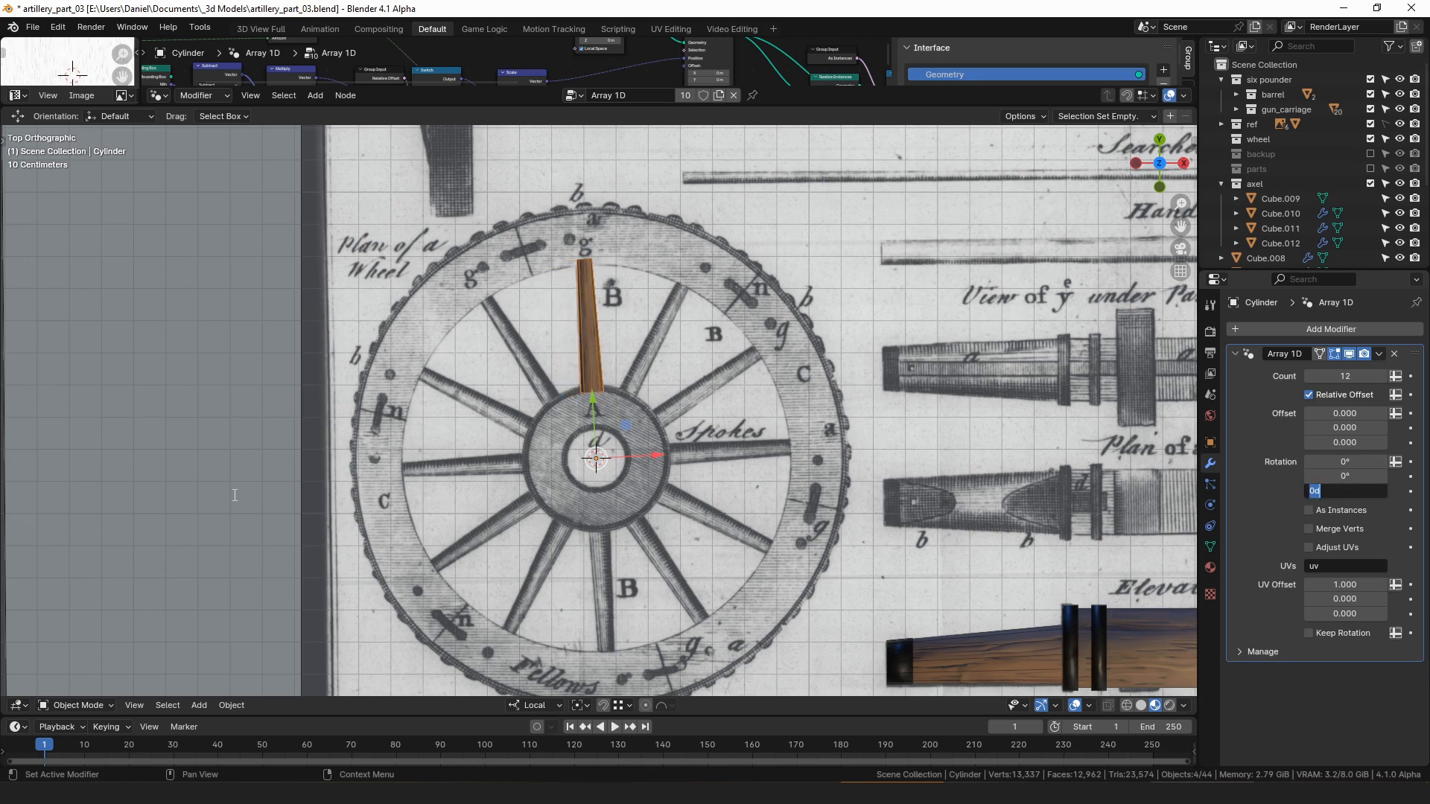
type("360/12")
key("Return")
- Snap the 3D cursor to the modelled nave and snap the spoke array onto it
middle_click_drag(646, 442, 603, 298, "shift")
key("shift+s")
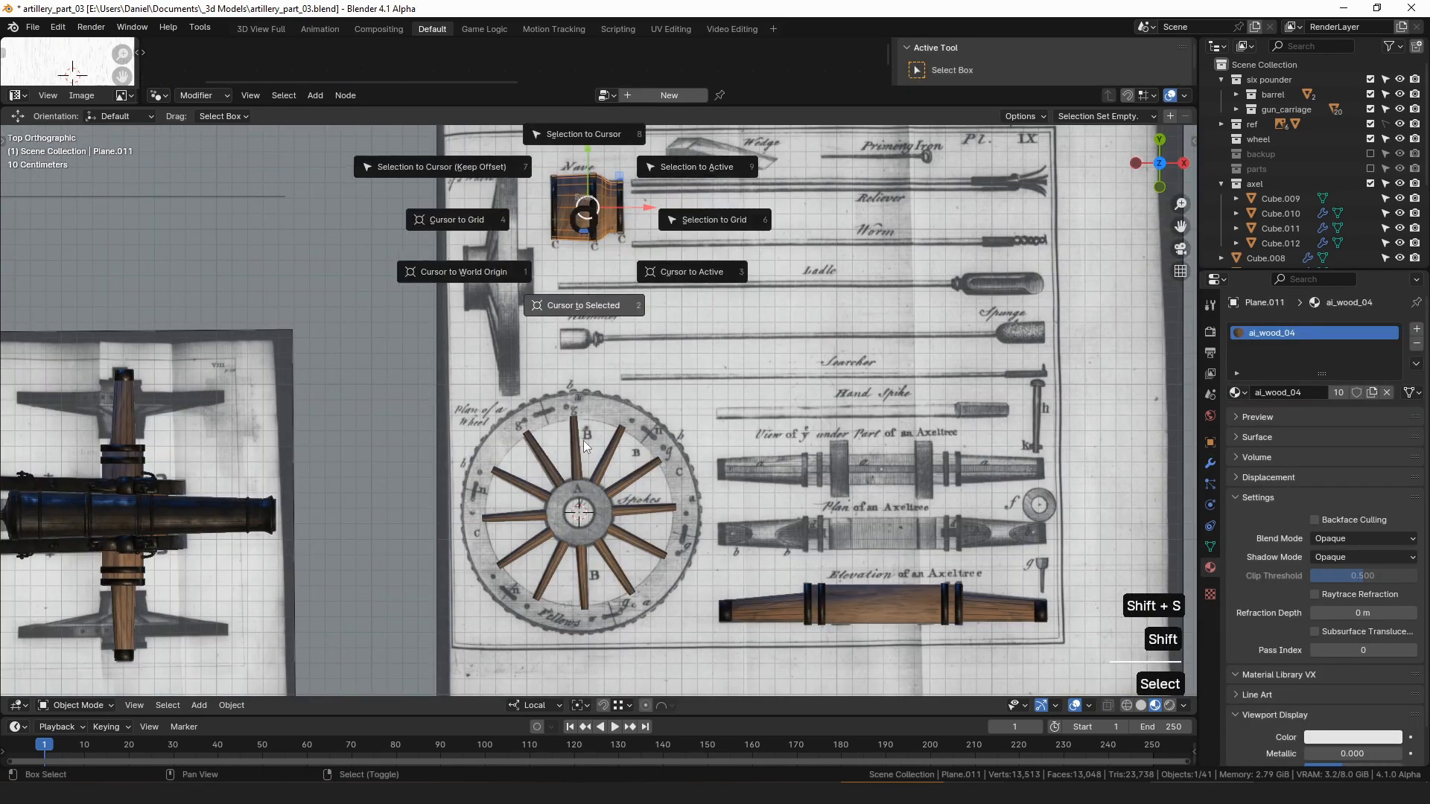
left_click(610, 559)
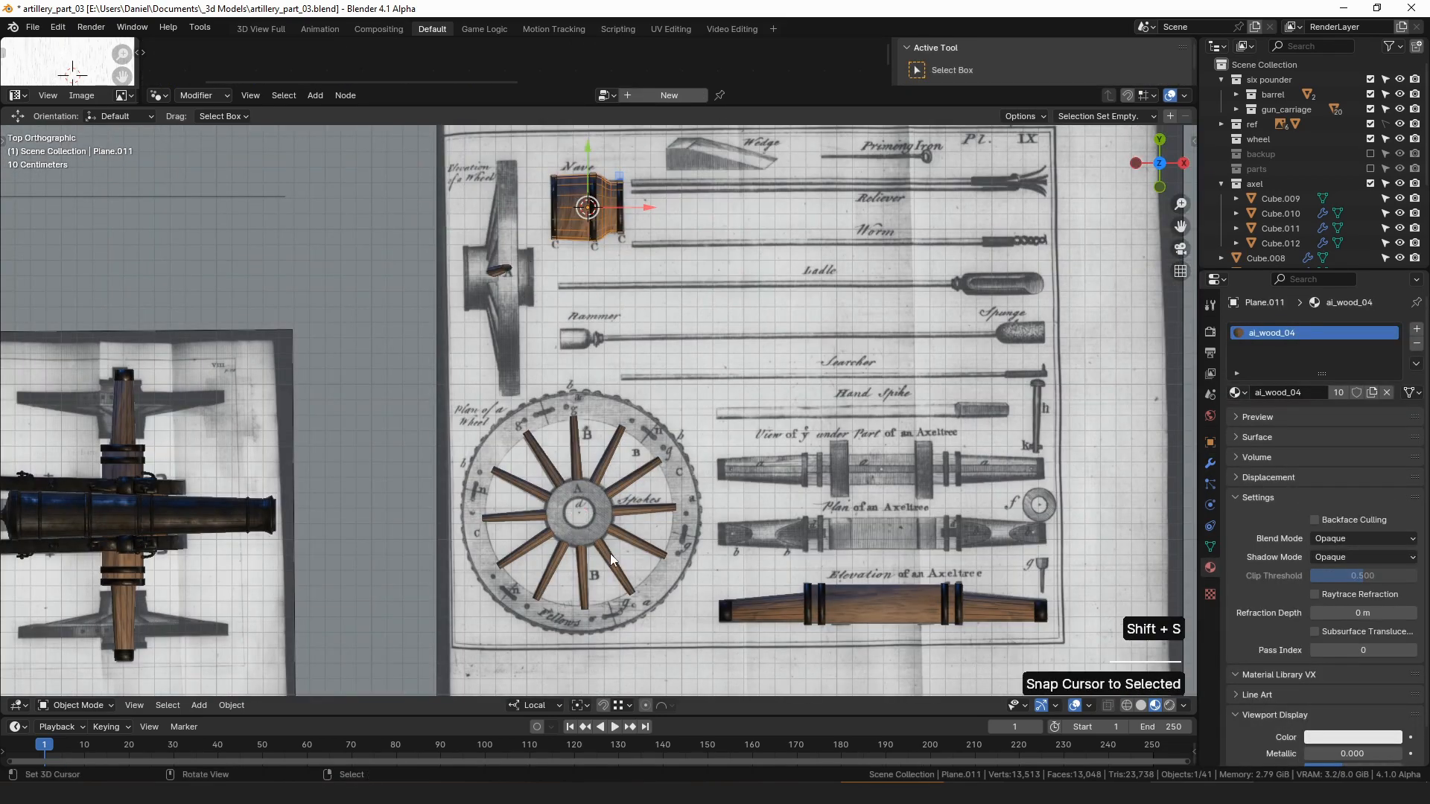
left_click(610, 558)
key("shift+s")
left_click(611, 484)
middle_click_drag(649, 251, 645, 334, "shift")
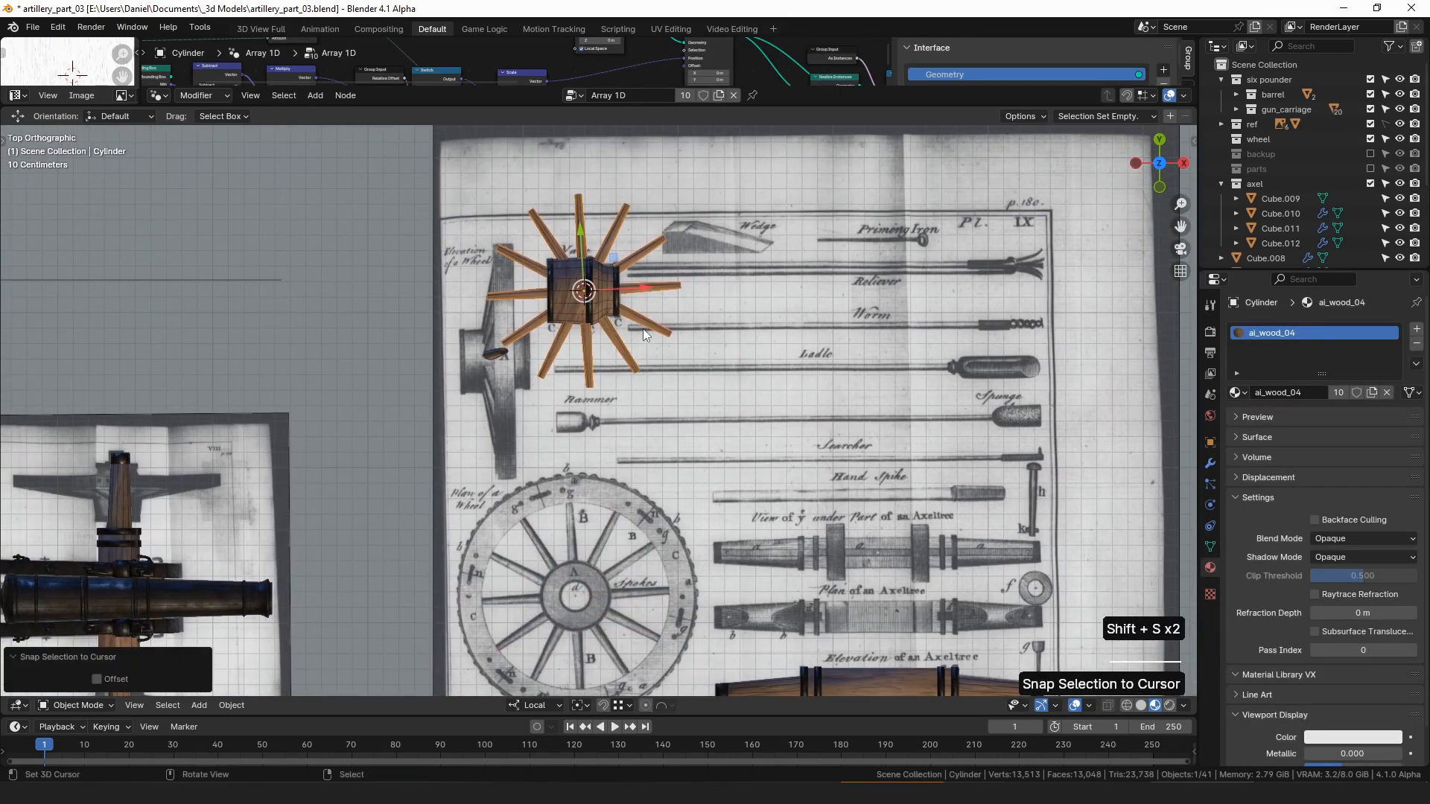
- Rotate the spoke array -90° about its local Y axis so it stands across the nave
key("r")
key("x")
key("x")
type("90y")
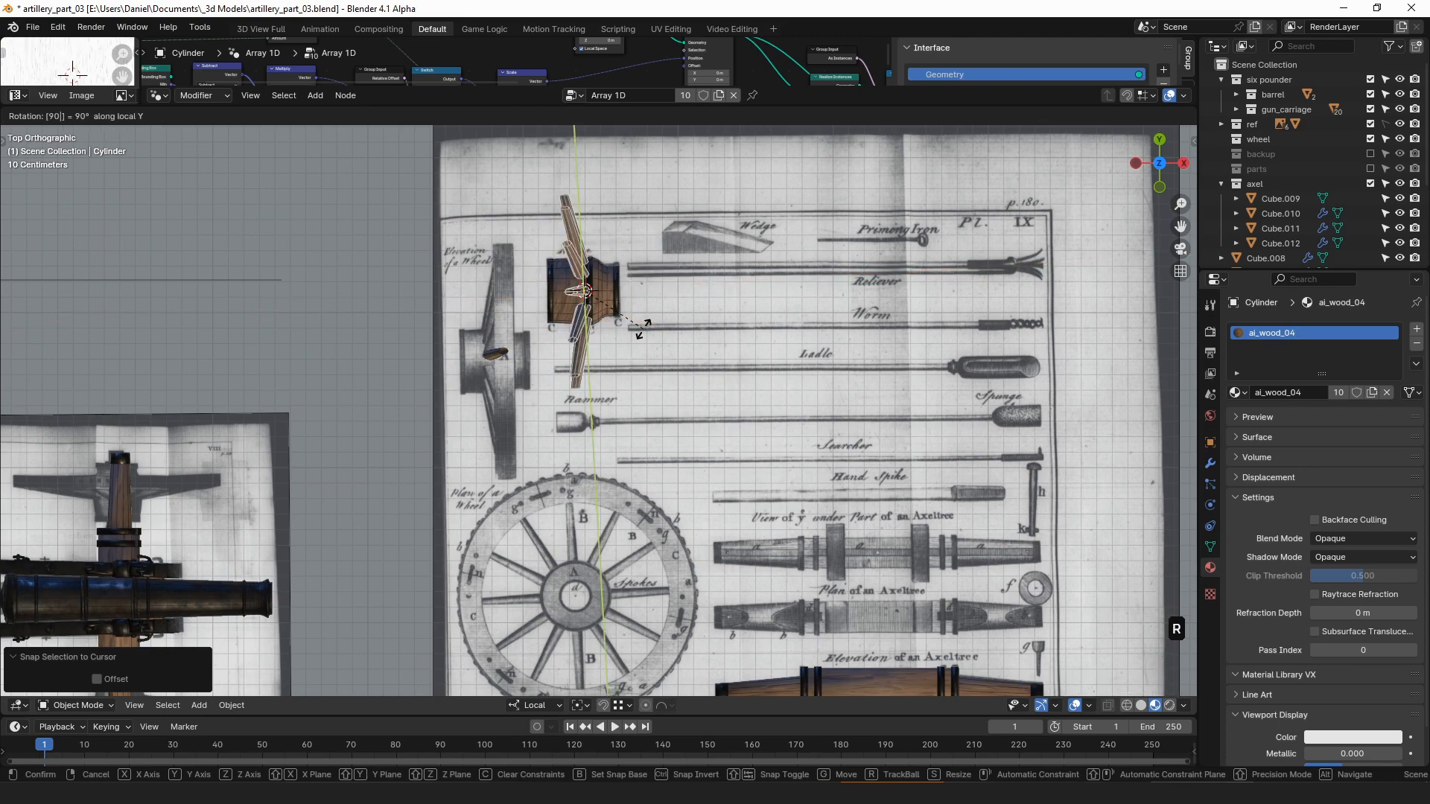
type("-")
key("Return")
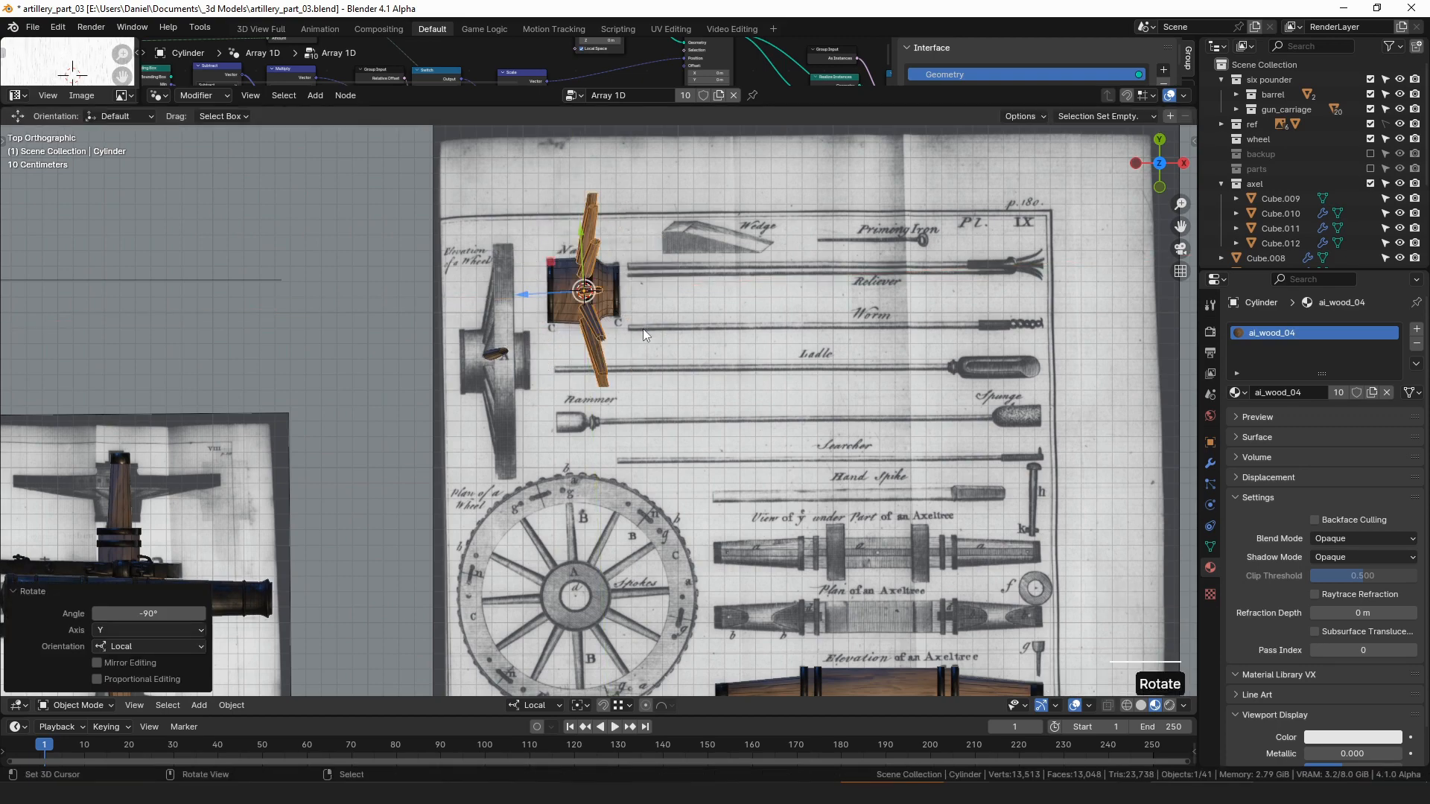
- Move the spoke array about 0.037 m along its local Z axis towards the nave's mortises, checking in wireframe
middle_click_drag(623, 273, 615, 349, "shift")
scroll(614, 350, "up", 1)
scroll(614, 351, "up", 3)
left_click_drag(493, 328, 481, 330)
key("z")
left_click(533, 316)
scroll(534, 313, "up", 4)
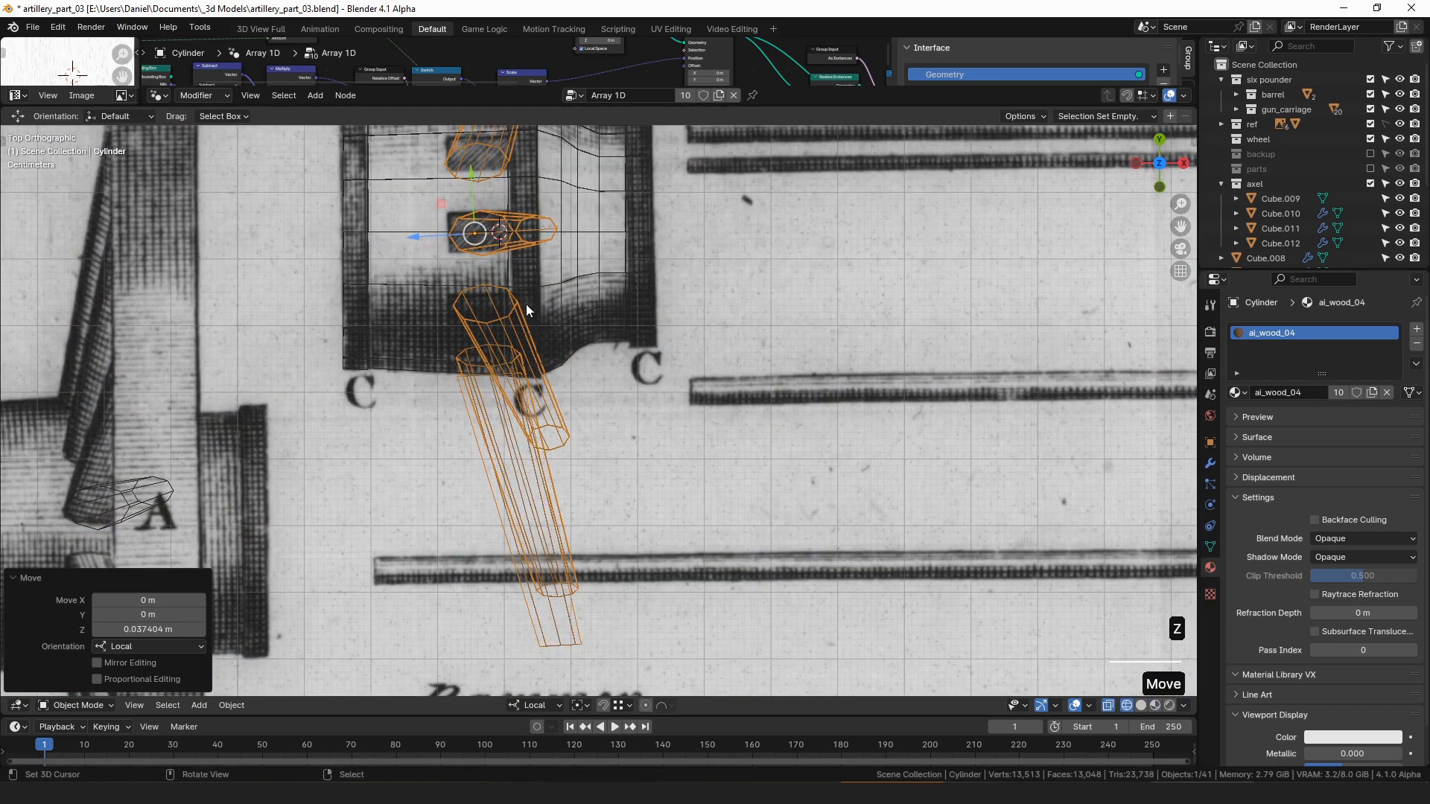
key("z")
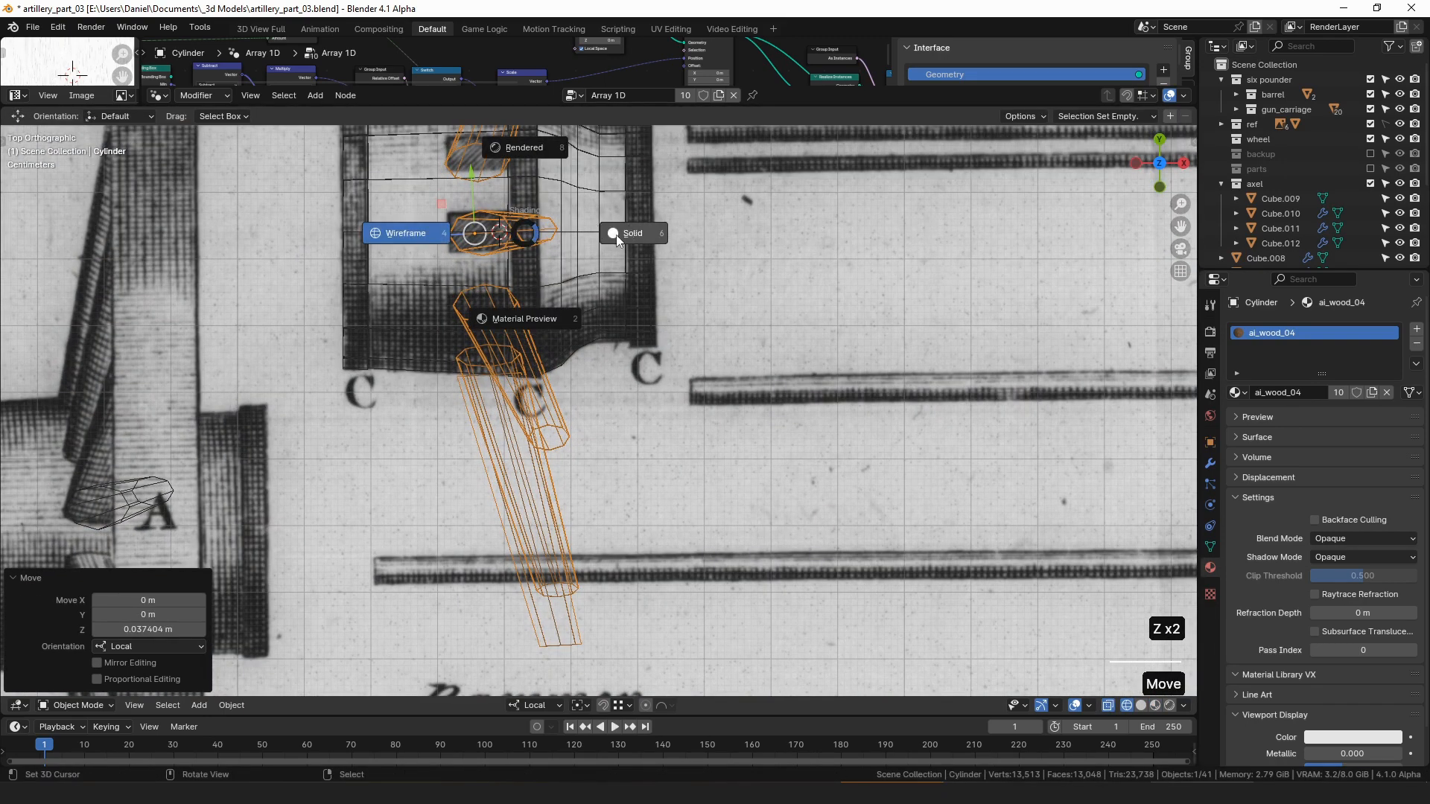
left_click(526, 324)
- Fine-tune the spoke array's position along the nave axis against the mortises, and deselect everything
middle_click_drag(526, 331, 542, 391, "shift")
left_click_drag(438, 297, 434, 297)
key("z")
left_click(381, 278)
scroll(473, 406, "up", 4)
left_click_drag(454, 409, 452, 409)
key("z")
left_click(515, 635)
scroll(659, 498, "down", 7)
middle_click_drag(659, 498, 648, 351)
key("a")
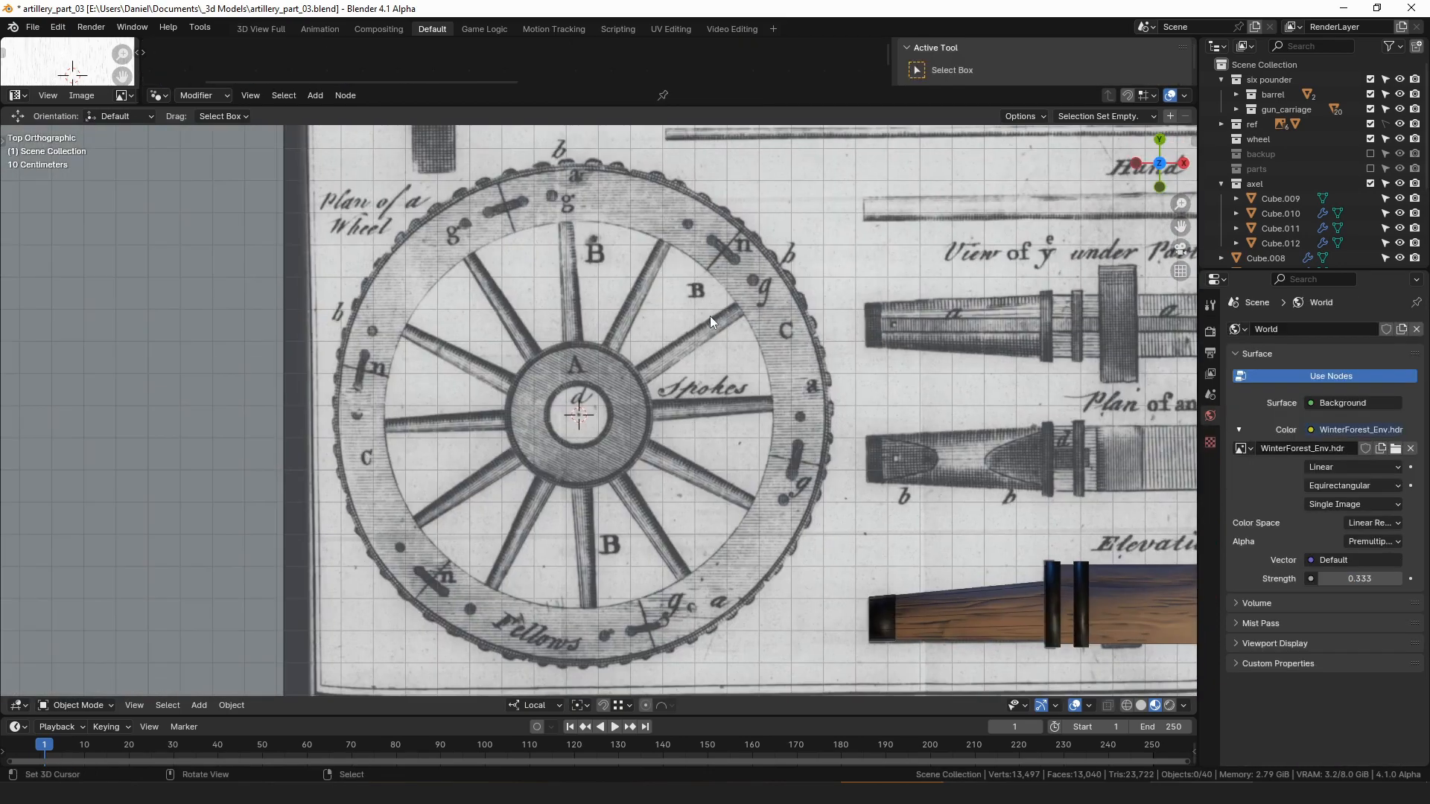
- Add a 36-vertex circle at the centre of the wheel plan and scale it to the felloes' outer rim
middle_click_drag(721, 286, 730, 297, "shift")
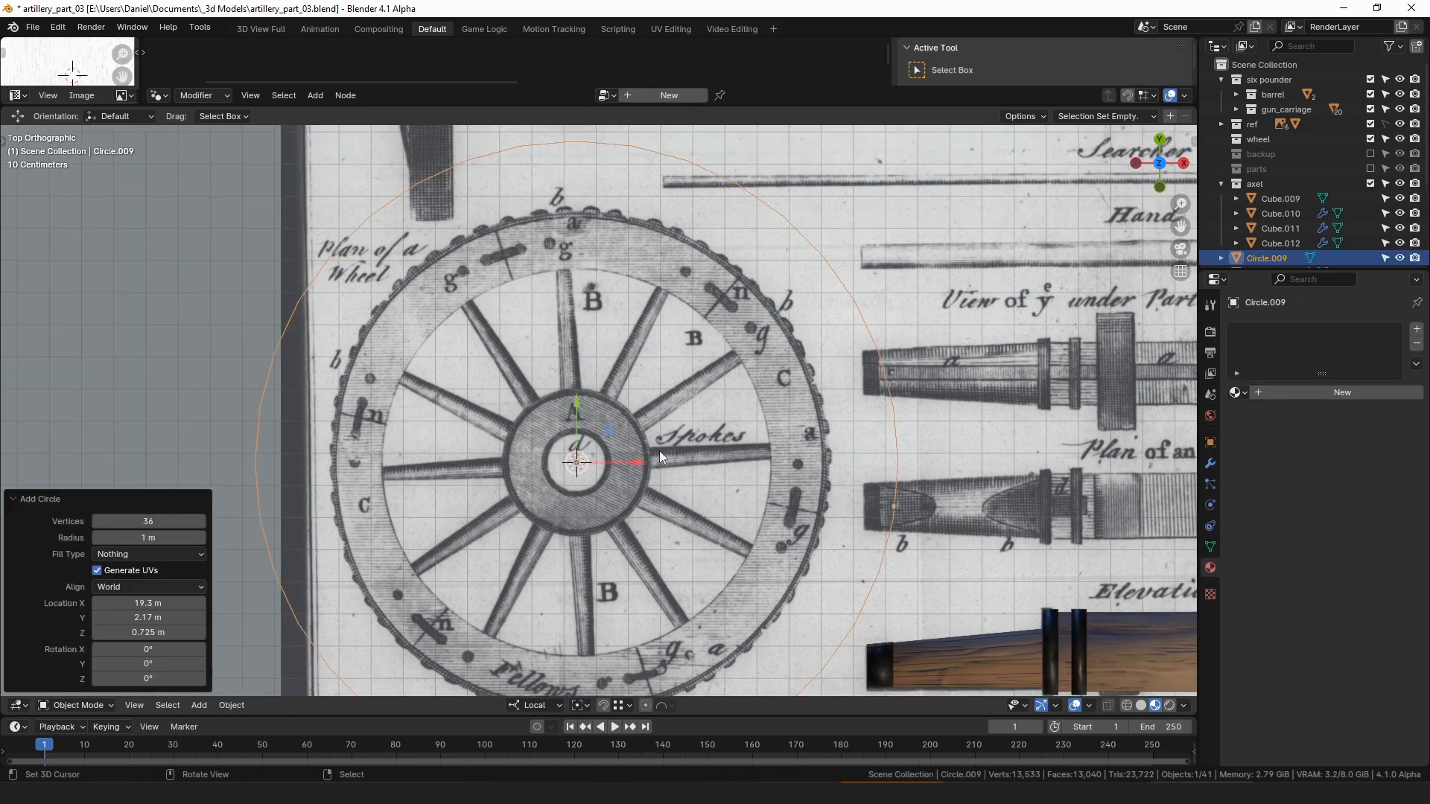
key("Tab")
key("1")
key("s")
left_click(947, 439)
- Delete the circle's vertices outside a six-segment arc spanning one upper felloe
right_click(455, 254)
right_click(767, 306, "shift")
key("x")
left_click(825, 270)
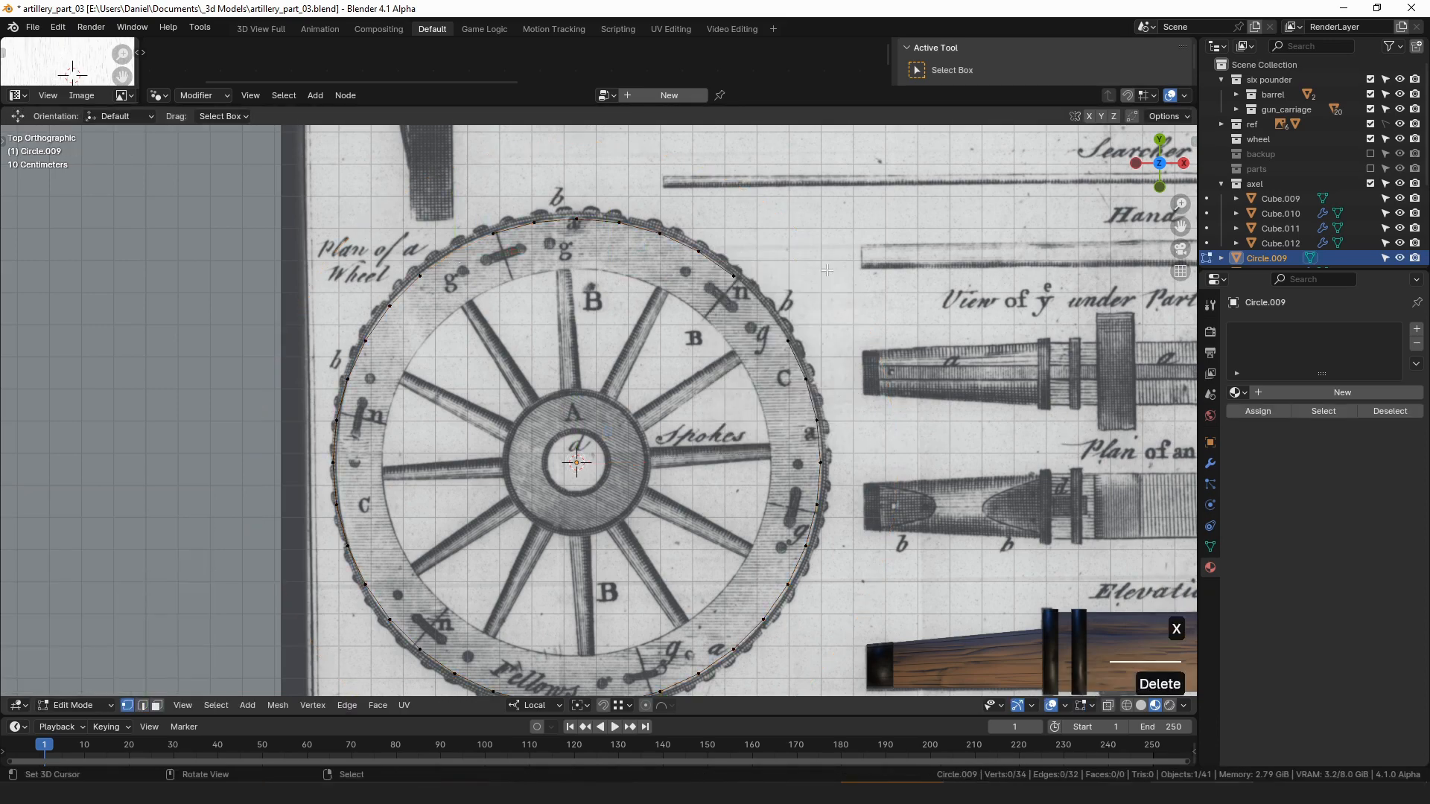
right_click(822, 375)
key("ctrl+l")
key("x")
key("a")
- Extrude the arc and scale it to form a flat strip between the felloe's inner and outer edges
middle_click_drag(879, 328, 865, 382, "shift")
scroll(893, 369, "up", 1)
key("e")
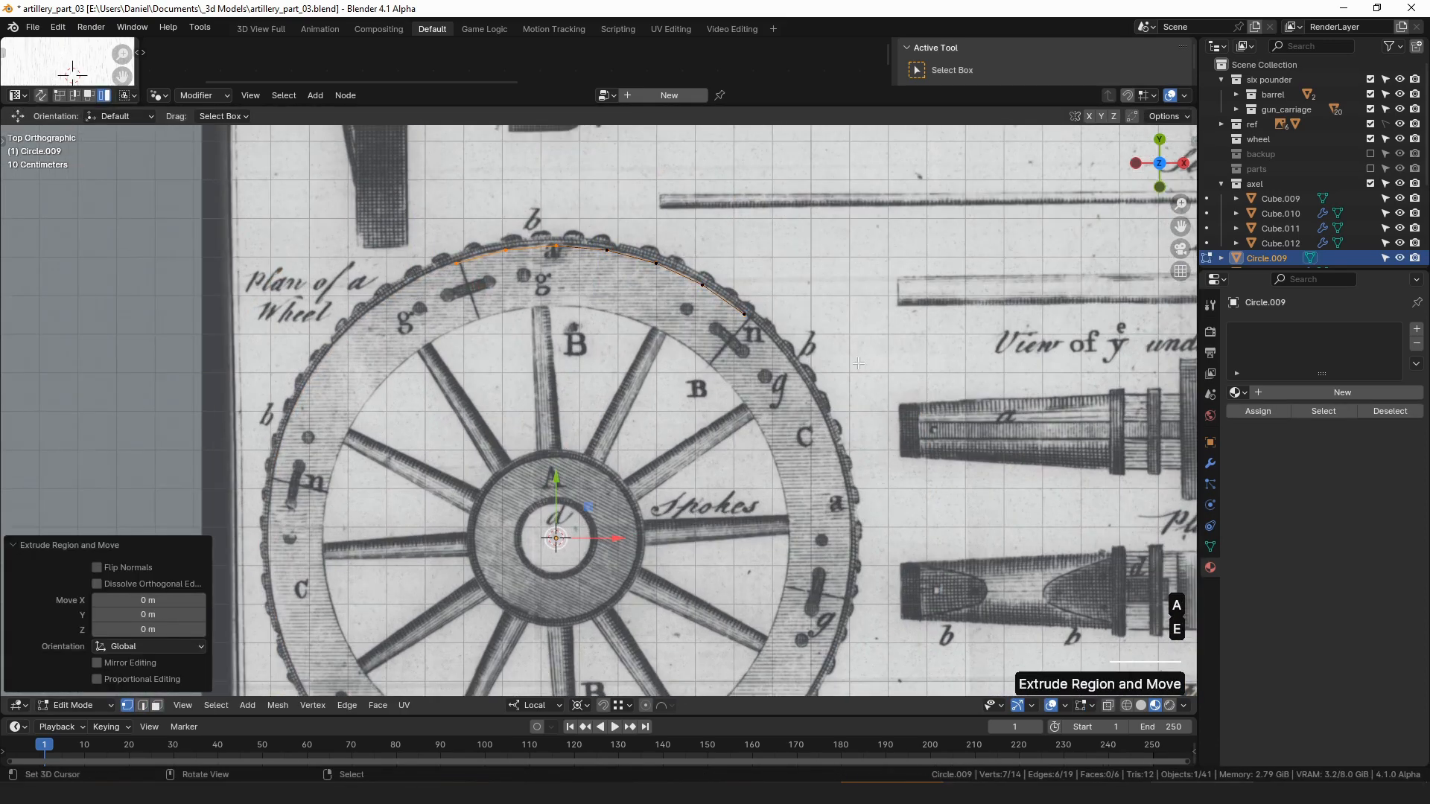
key("s")
left_click(852, 390)
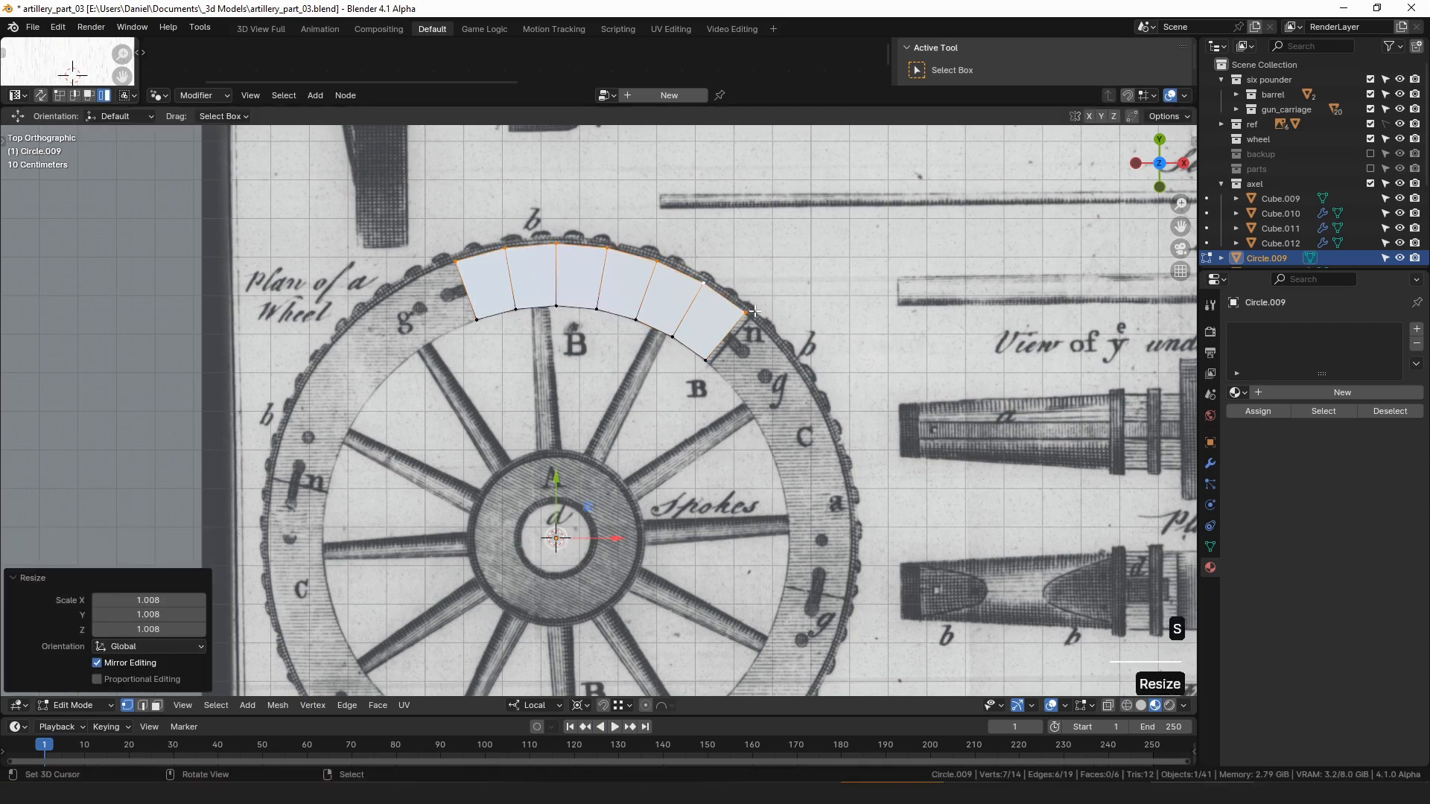
- Extrude the whole felloe strip about 0.09 m to give it thickness
scroll(743, 395, "down", 2)
middle_click_drag(744, 396, 682, 291)
key("a")
key("a")
key("a")
key("a")
key("e")
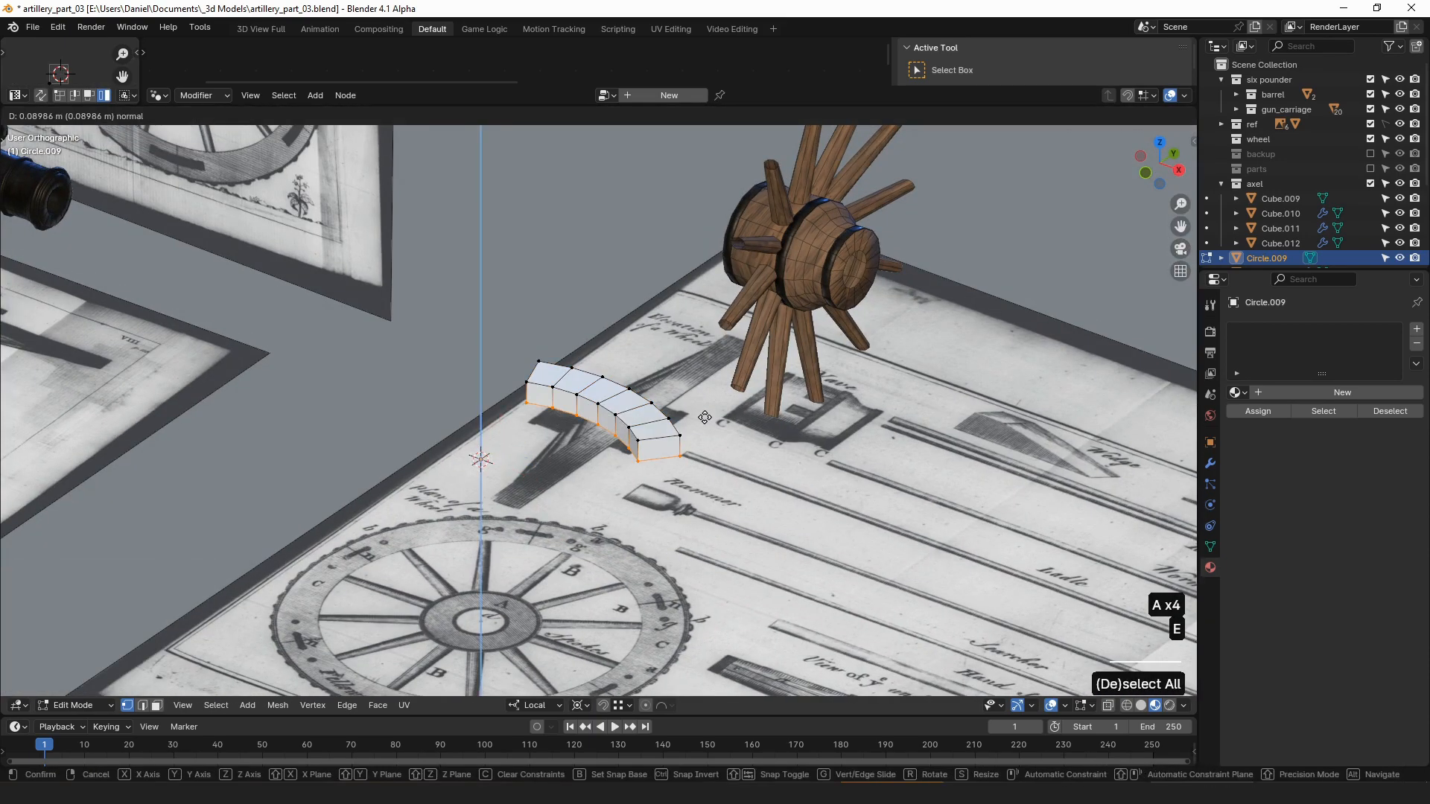
left_click(705, 416)
- Mark seams on the four short vertical edges at the felloe's two ends
key("2")
right_click(639, 438)
right_click(528, 393, "shift")
middle_click_drag(530, 394, 693, 399)
right_click(654, 378, "shift")
right_click(494, 450, "shift")
key("ctrl+e")
left_click(544, 437)
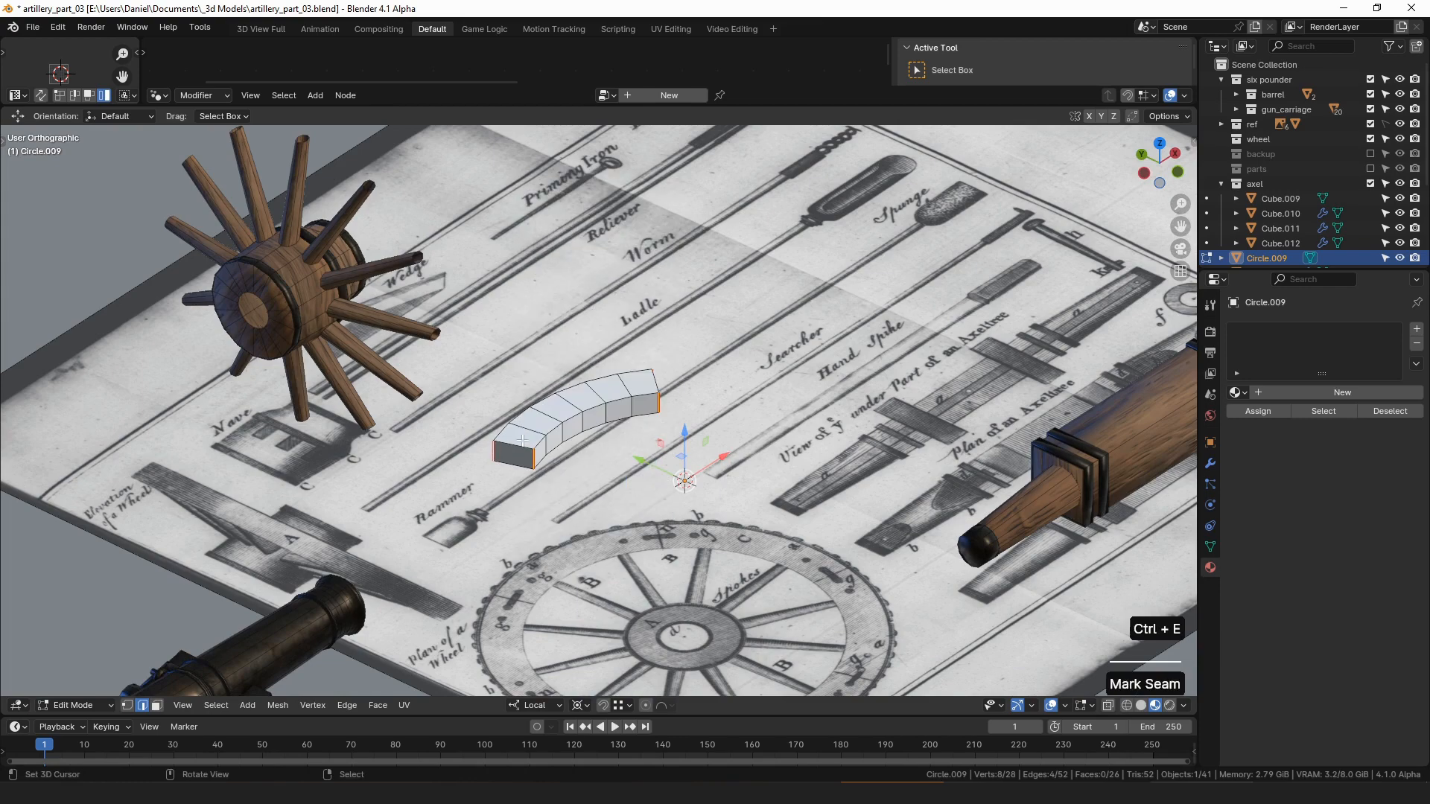
- Mark seams along the lower edge of the felloe's end face and its long lower edge
right_click(517, 462)
right_click(585, 430, "alt+shift")
middle_click_drag(671, 429, 507, 417)
middle_click_drag(782, 424, 681, 427)
key("ctrl+e")
left_click(680, 426)
middle_click_drag(581, 417, 731, 439)
- Unwrap the whole felloe mesh and shade it smooth
key("a")
key("a")
key("u")
key("u")
key("Tab")
key("w")
left_click(721, 405)
key("KP_7")
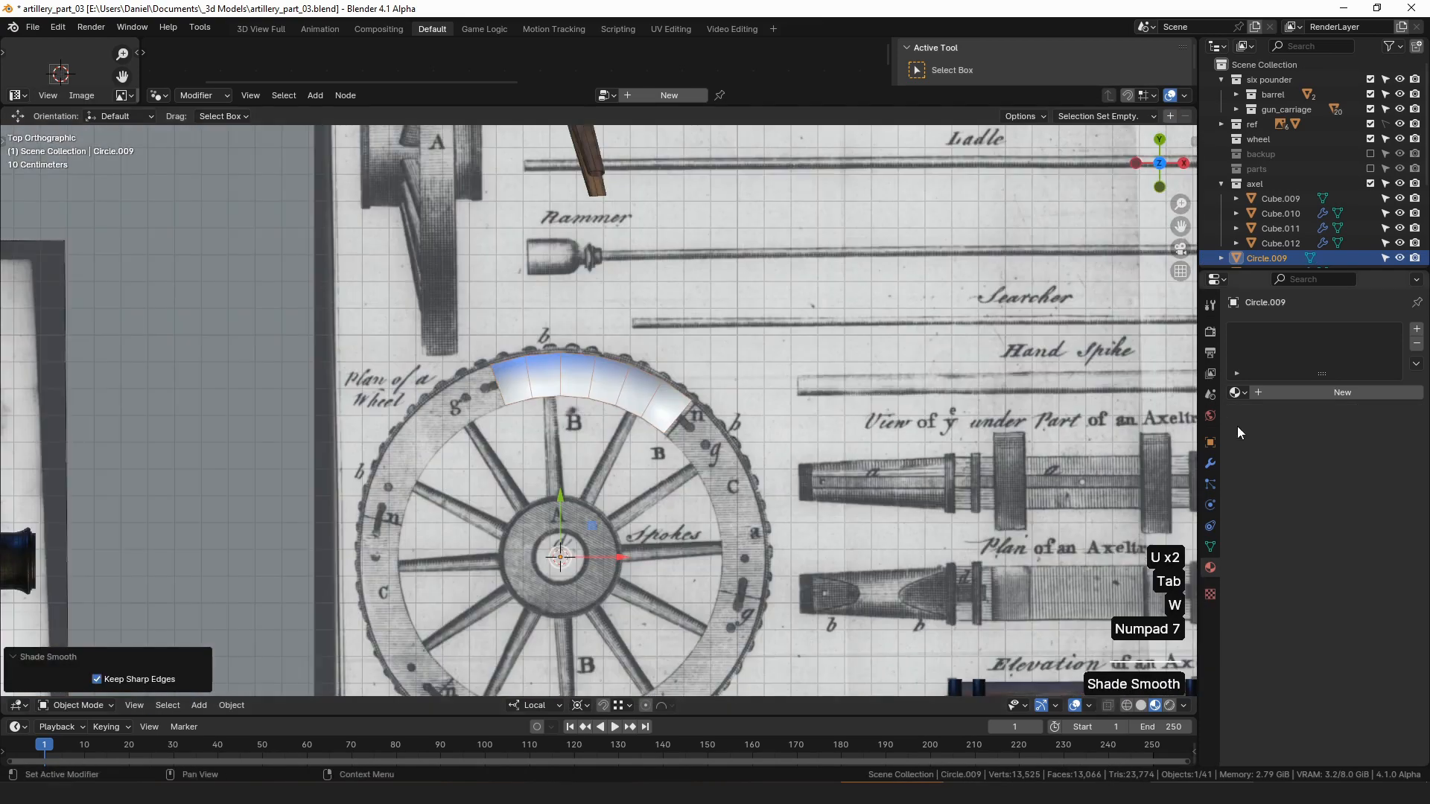
- Add an Array 1D modifier to the felloe, disable its relative offset and set the X offset to 0
left_click(1210, 463)
left_click(1264, 329)
type("ar")
left_click(1153, 395)
left_click(1349, 396)
left_click(1345, 413)
type("0")
key("Return")
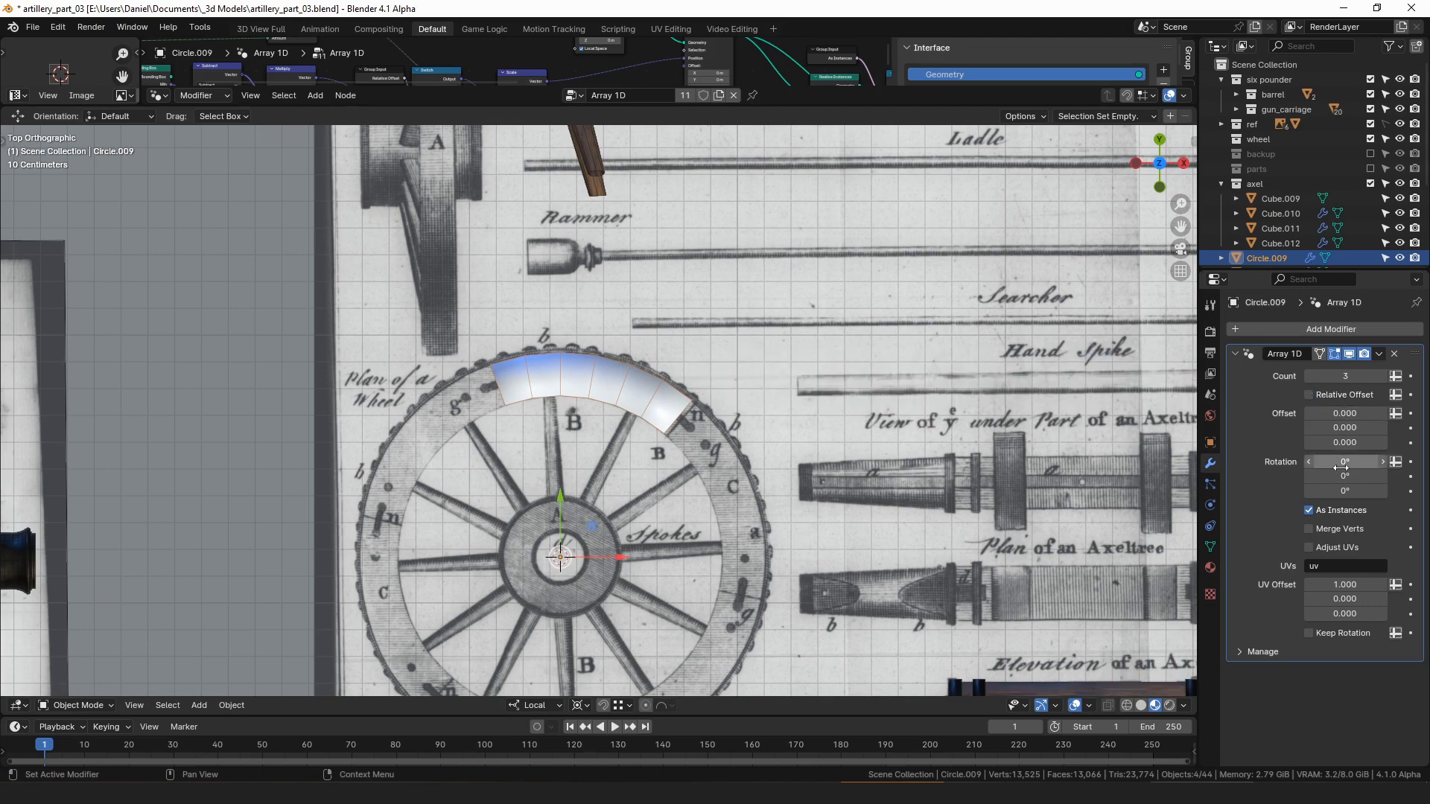
- Set the felloe array's Z rotation to 60° and its count to 6 to close the rim
left_click(1328, 491)
type("60")
key("Return")
key("Return")
left_click(1348, 490)
type("60")
key("Return")
left_click(1352, 376)
type("6")
key("Return")
middle_click_drag(766, 417, 812, 397, "shift")
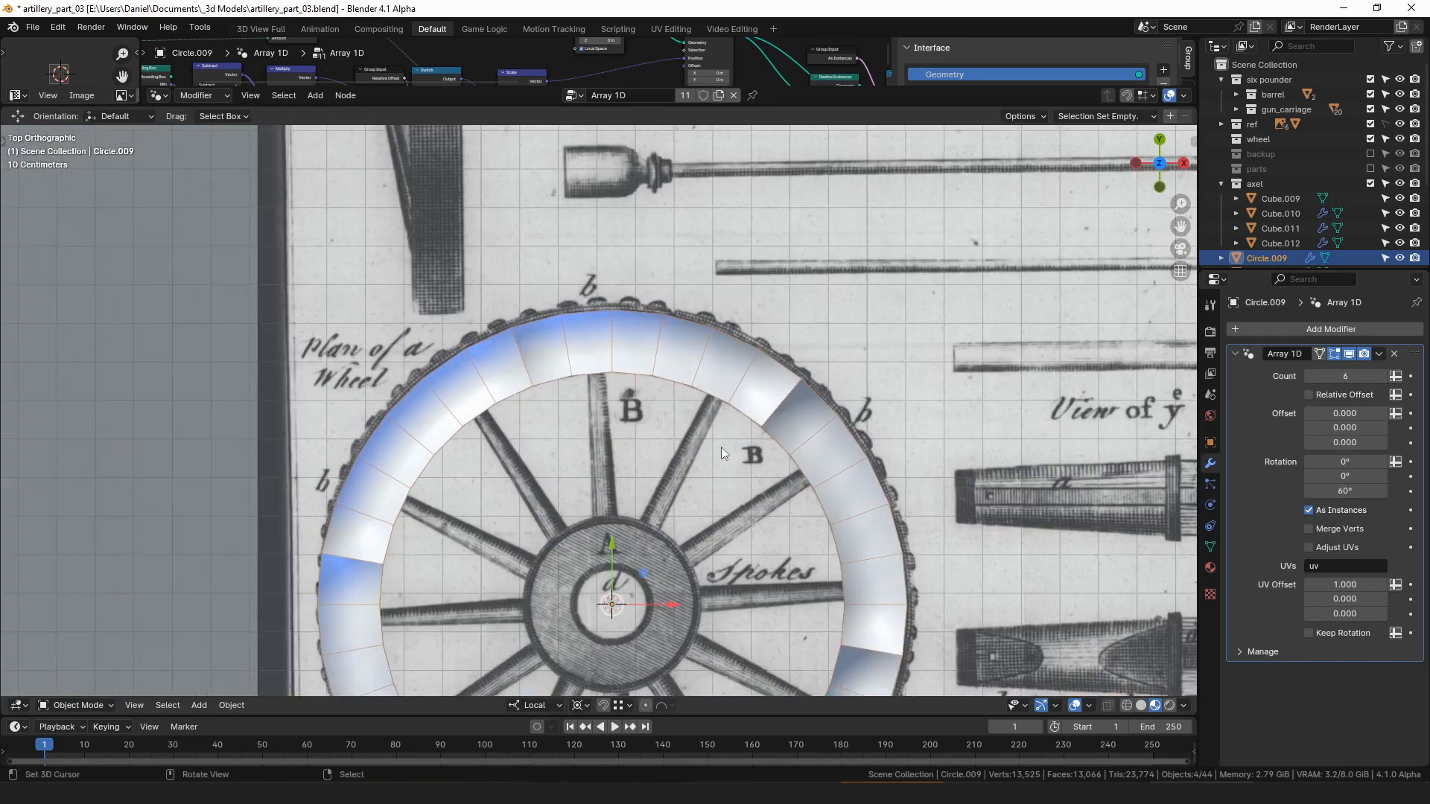
- Duplicate the completed felloe rim and move the copy up near the nave in the elevation drawing
middle_click_drag(785, 466, 771, 384)
key("KP_7")
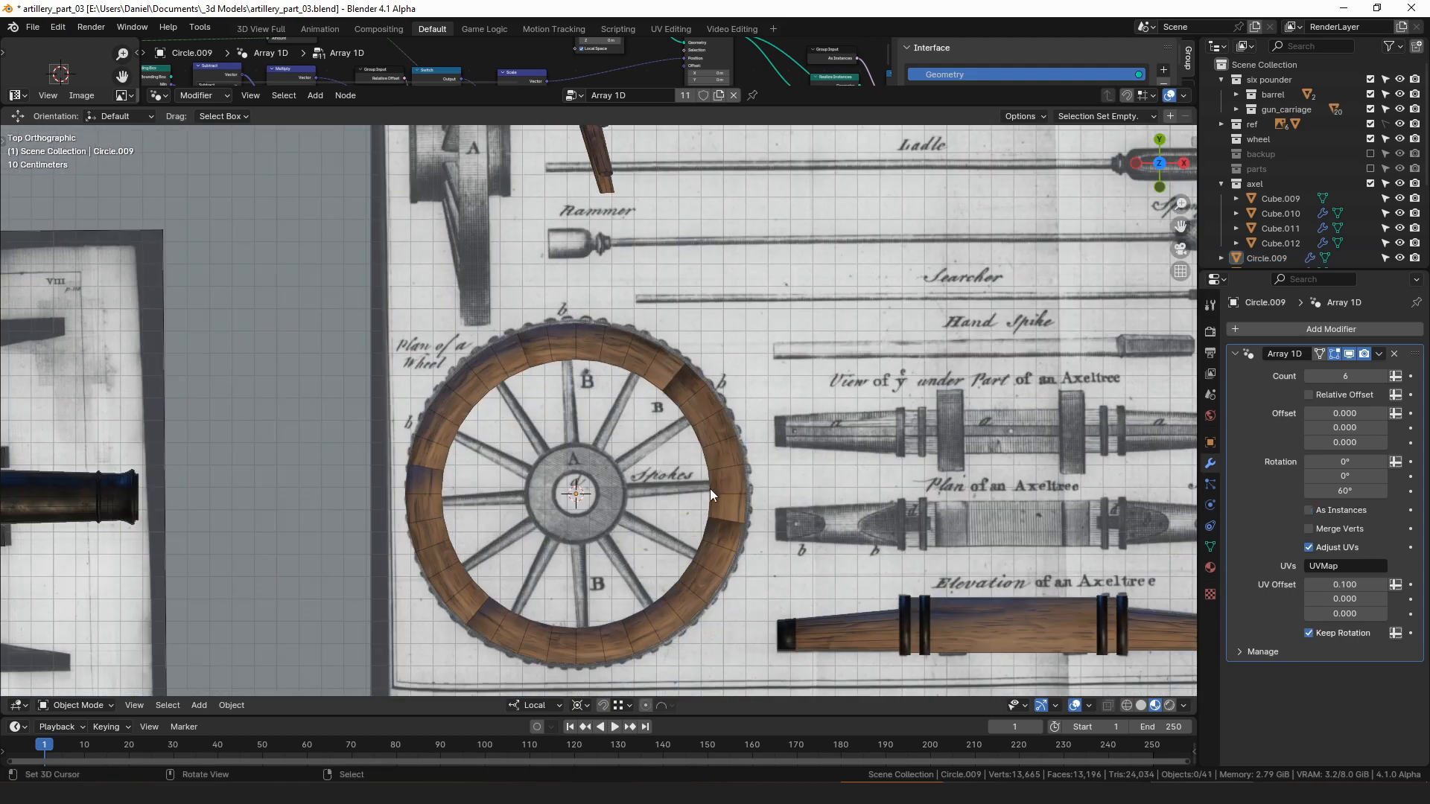
left_click(706, 420)
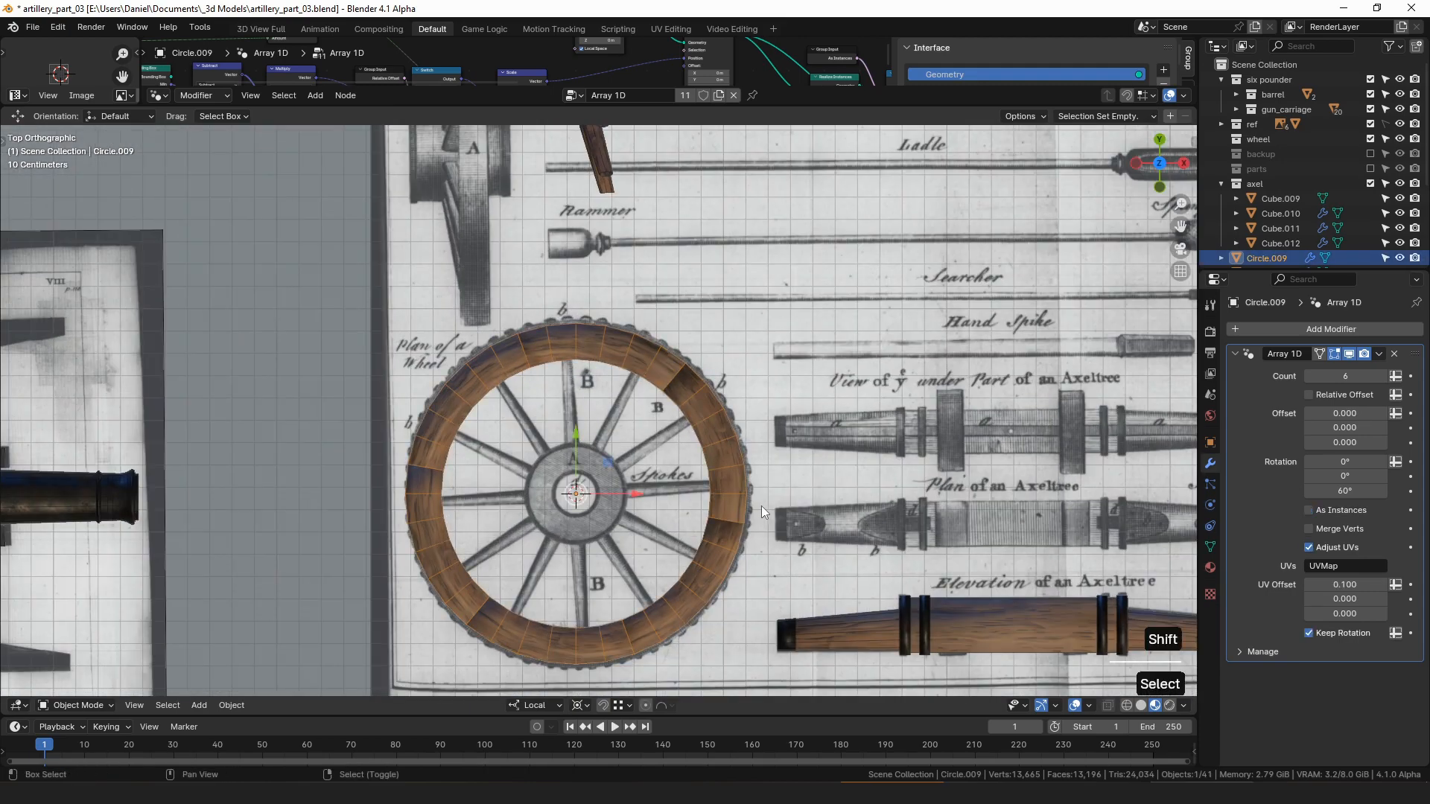
key("shift+d")
right_click(748, 449)
scroll(681, 460, "down", 4)
key("g")
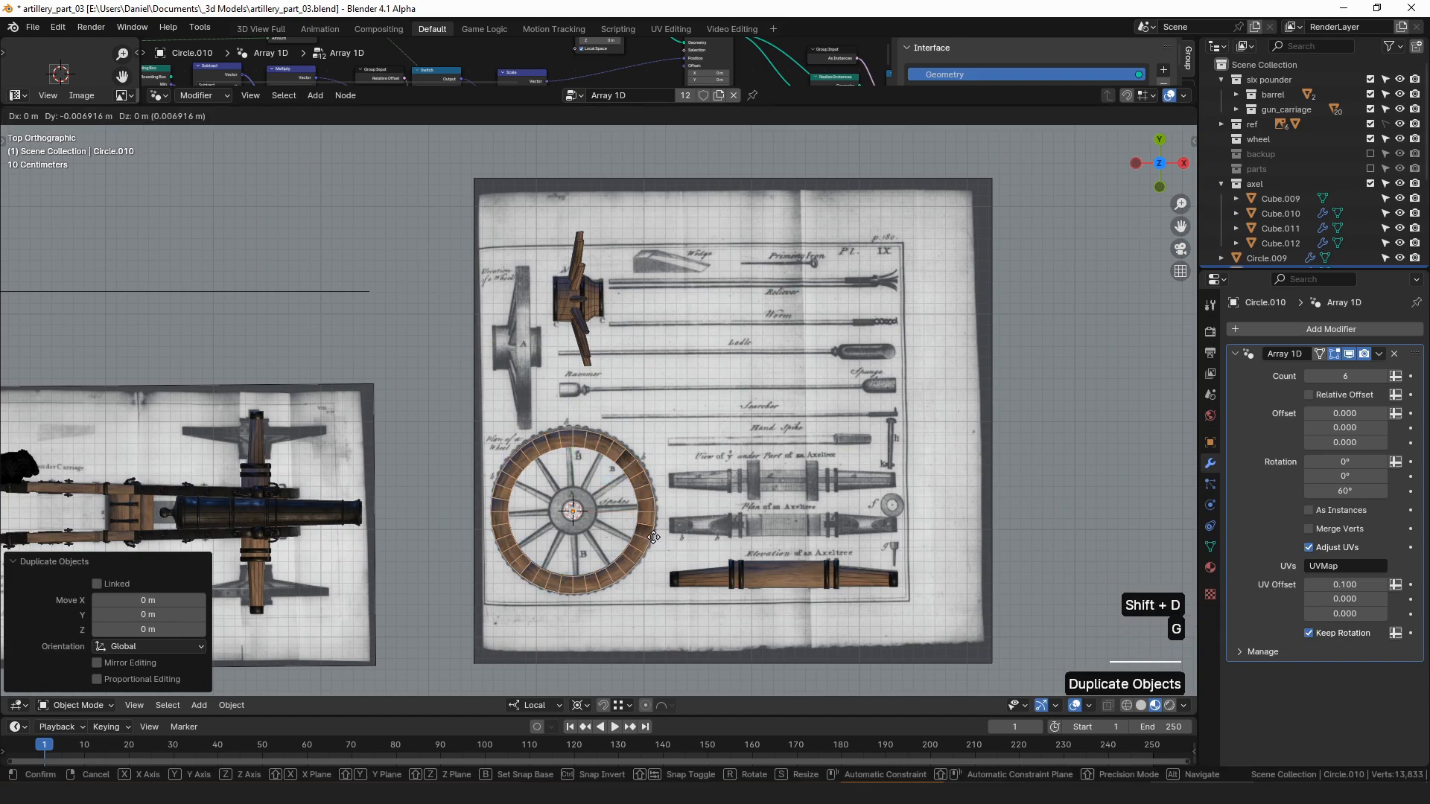
left_click(575, 319)
- Snap the copied rim to the nave's centre and rotate it 90° about its local Y axis
left_click(563, 307)
key("shift+s")
left_click(593, 389)
right_click(633, 431)
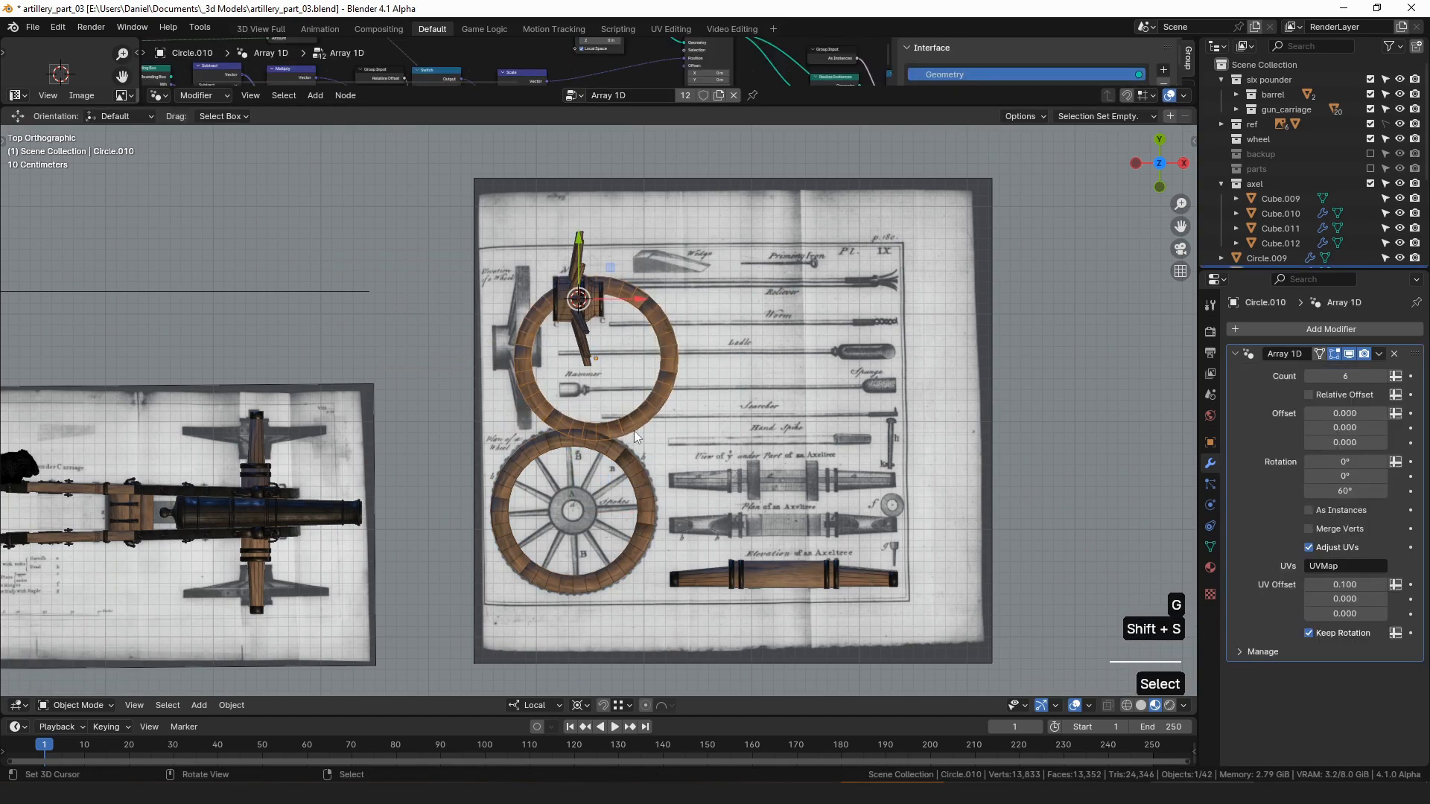
key("shift+s")
left_click(651, 355)
middle_click_drag(646, 280, 654, 334, "shift")
key("r")
type("y90")
key("Return")
scroll(654, 333, "up", 3)
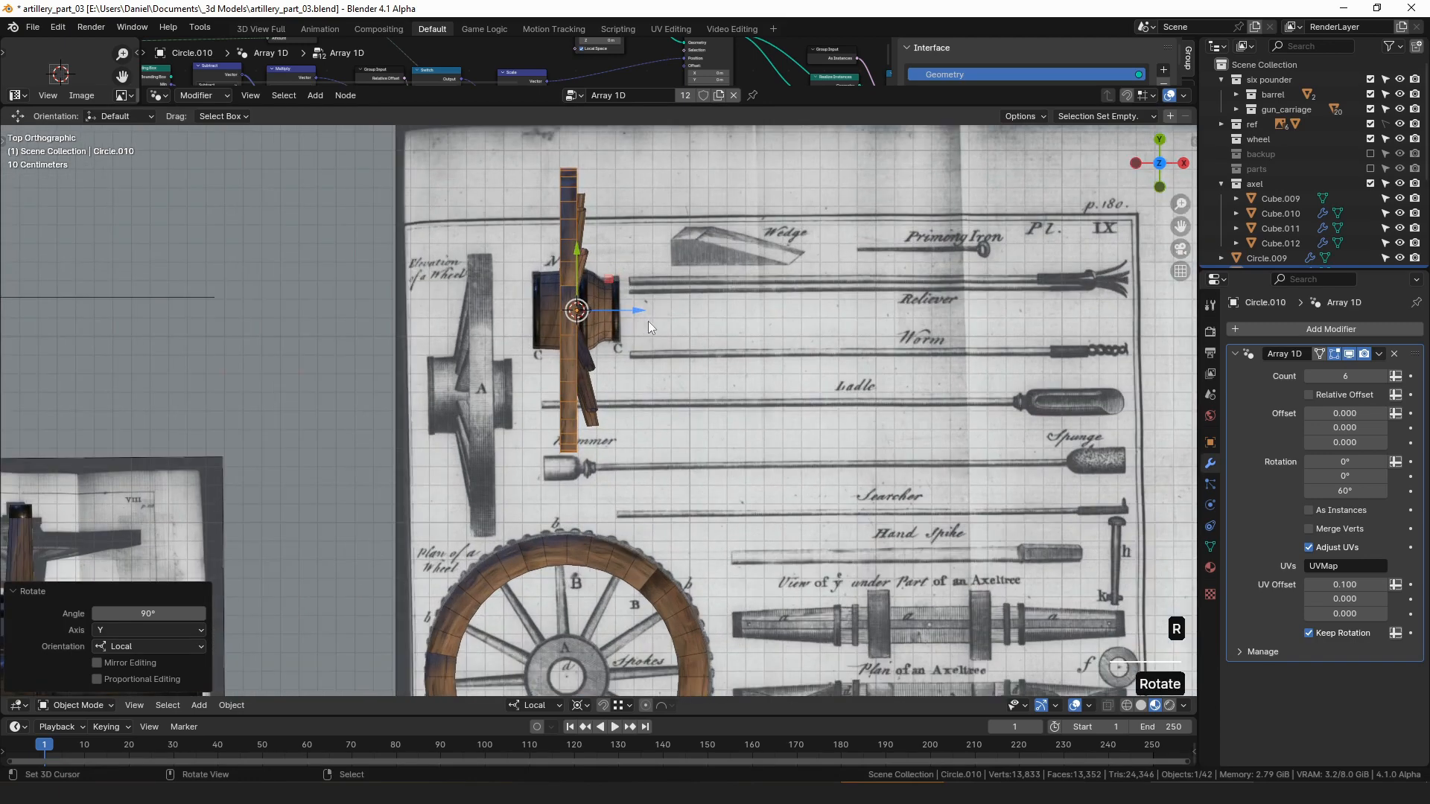
- Clear the spoke array's rotation and rotate it -90° about its local Y axis
middle_click_drag(673, 310, 682, 324, "shift")
scroll(642, 401, "up", 2)
left_click(642, 401)
scroll(642, 401, "up", 2)
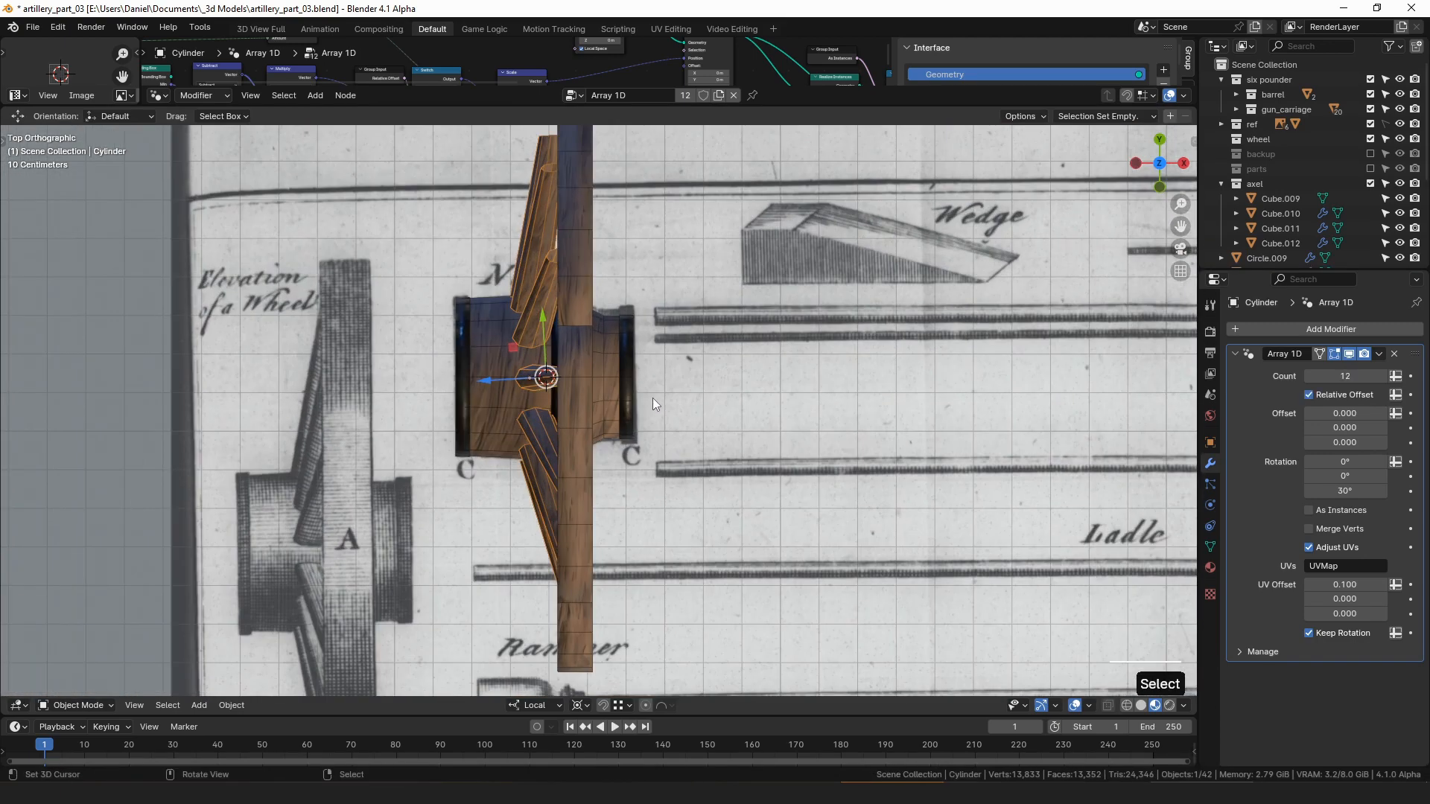
key("alt+r")
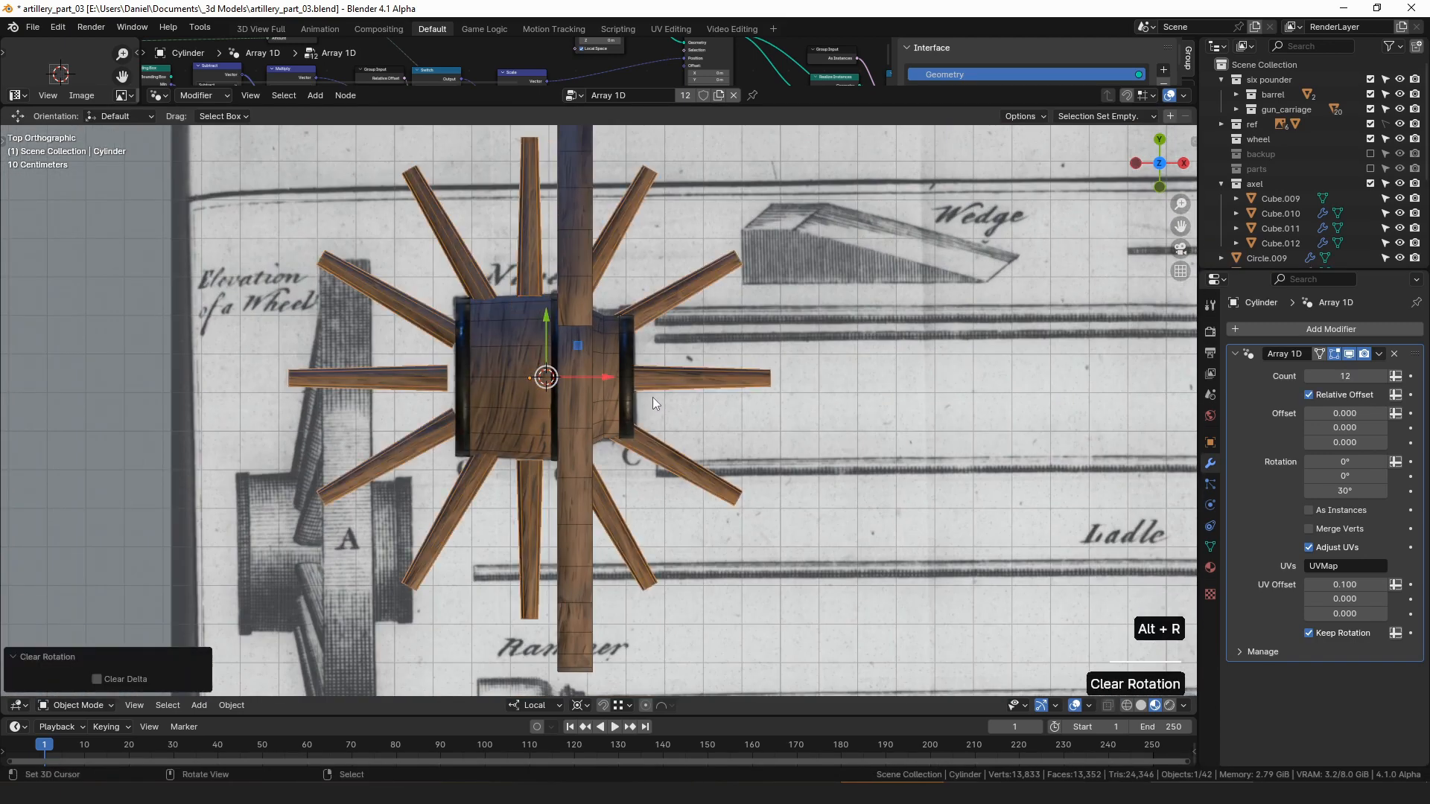
type("ry90")
type("-")
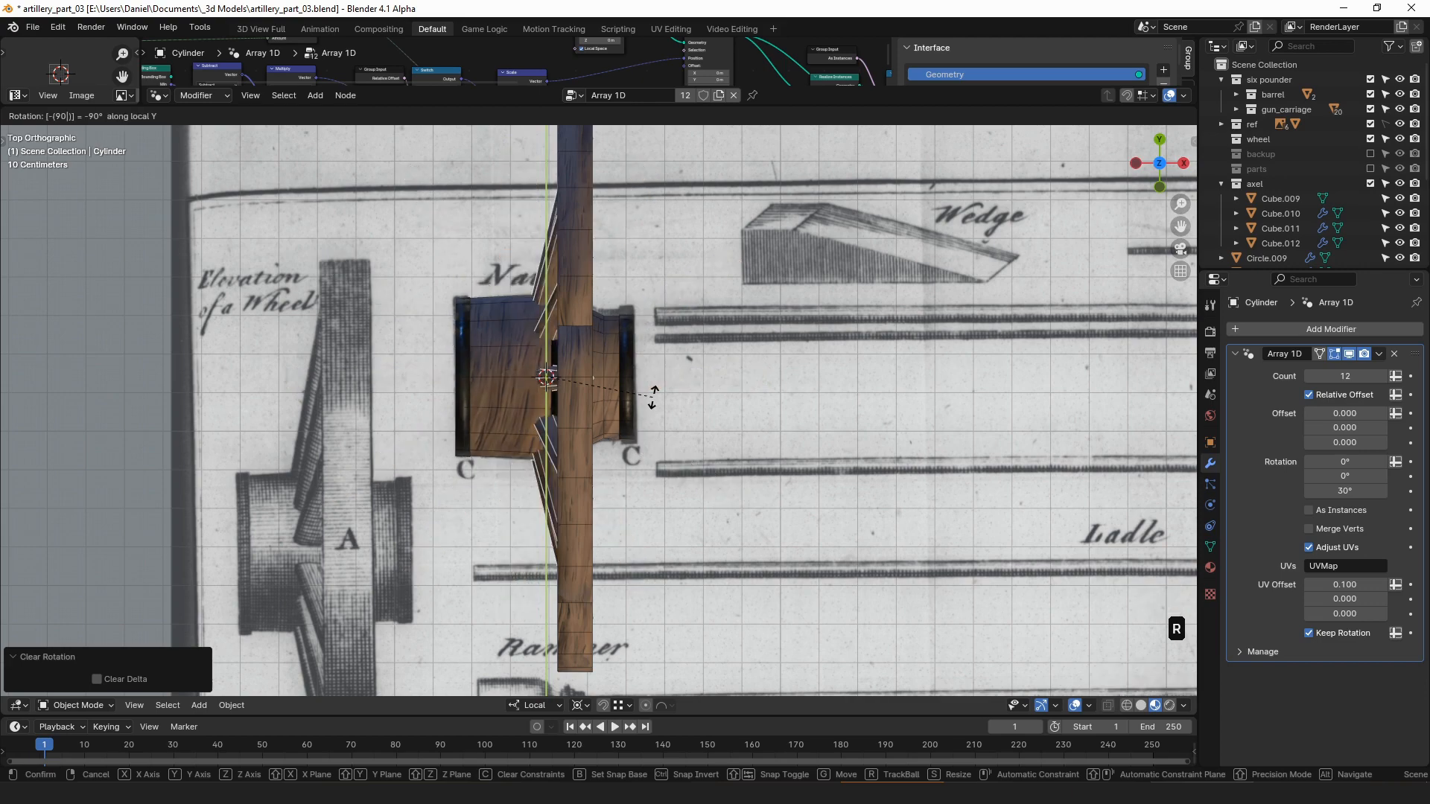
key("Return")
- Move the spoke array about 0.054 m and the upright rim about -0.041 m along their local Z axes
left_click_drag(488, 374, 467, 375)
left_click(555, 405)
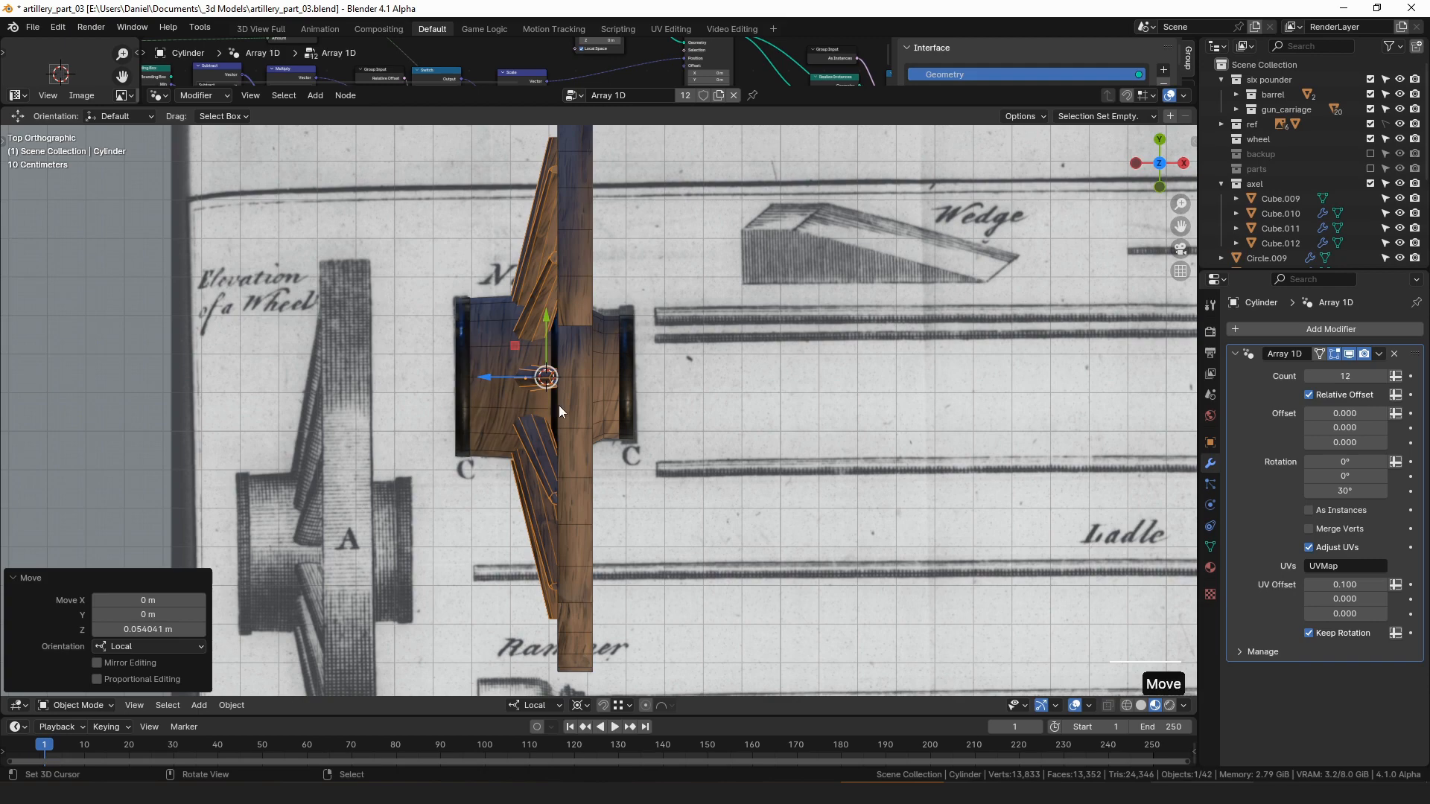
left_click(560, 399)
key("g")
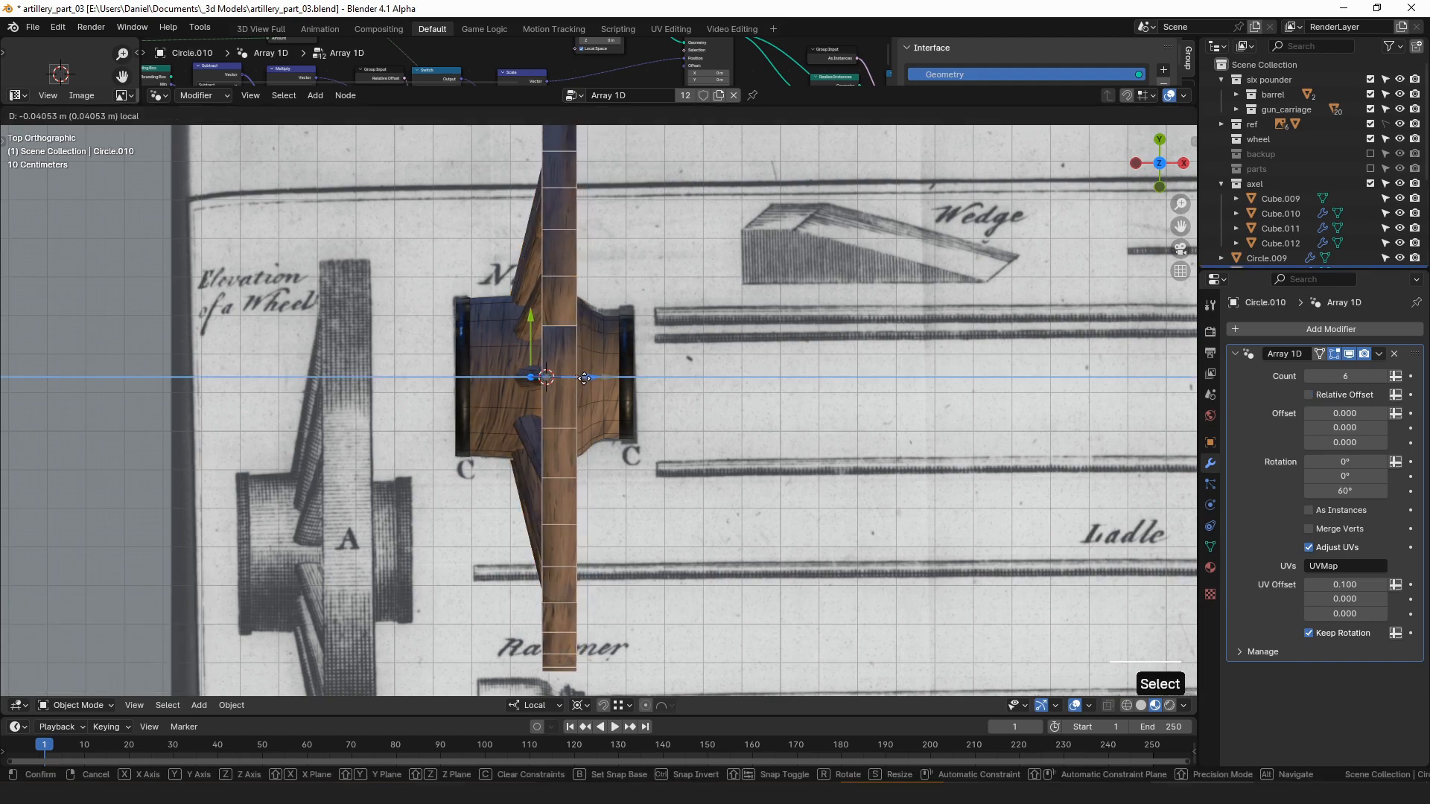
left_click(584, 378)
scroll(473, 493, "up", 1)
- Select the flat side faces of the upright rim's felloe and shift them about -0.048 m along local Z to thicken the rim
key("g")
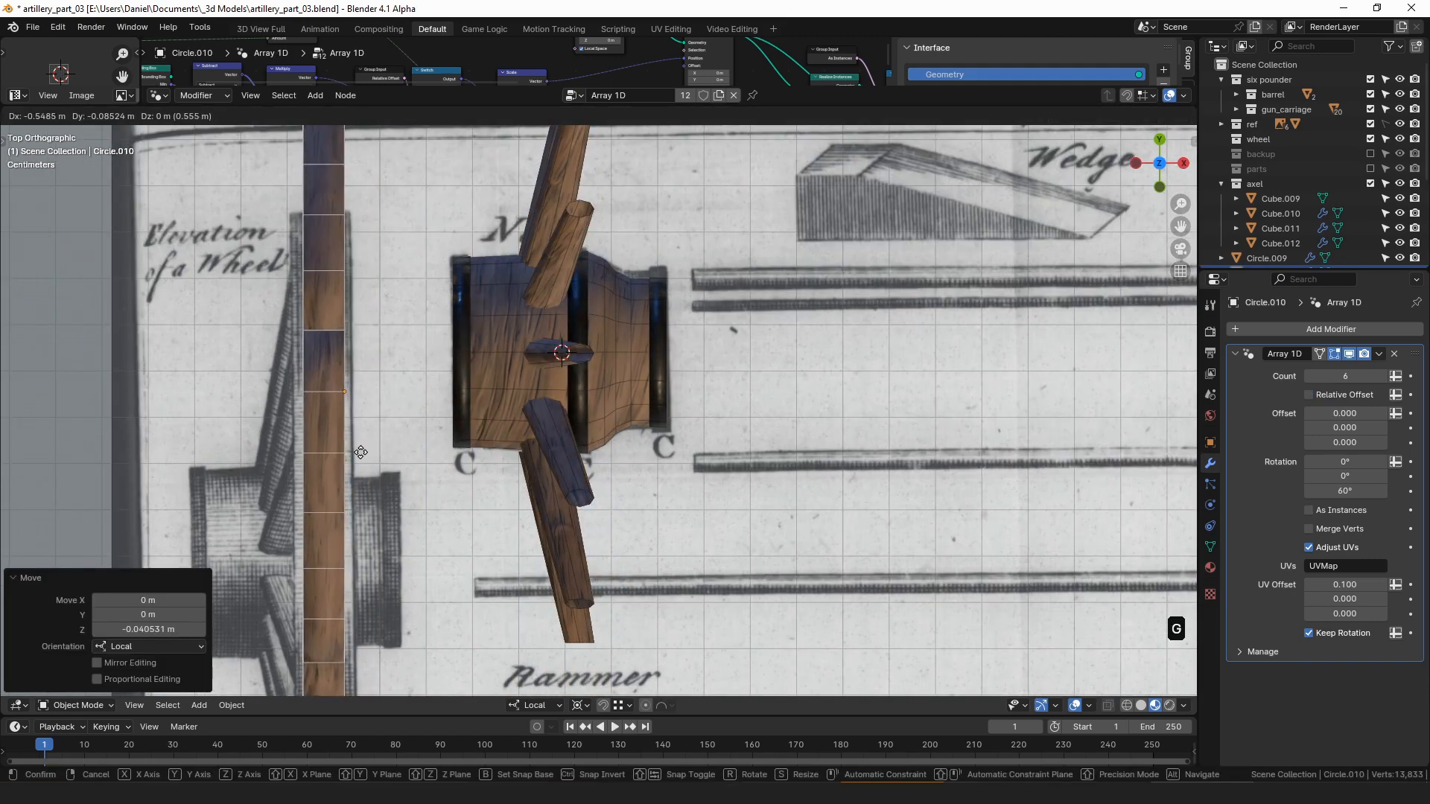
right_click(360, 453)
key("Tab")
mouse_move(629, 348)
middle_mouse_down()
mouse_move(605, 353)
mouse_move(644, 337)
middle_mouse_up()
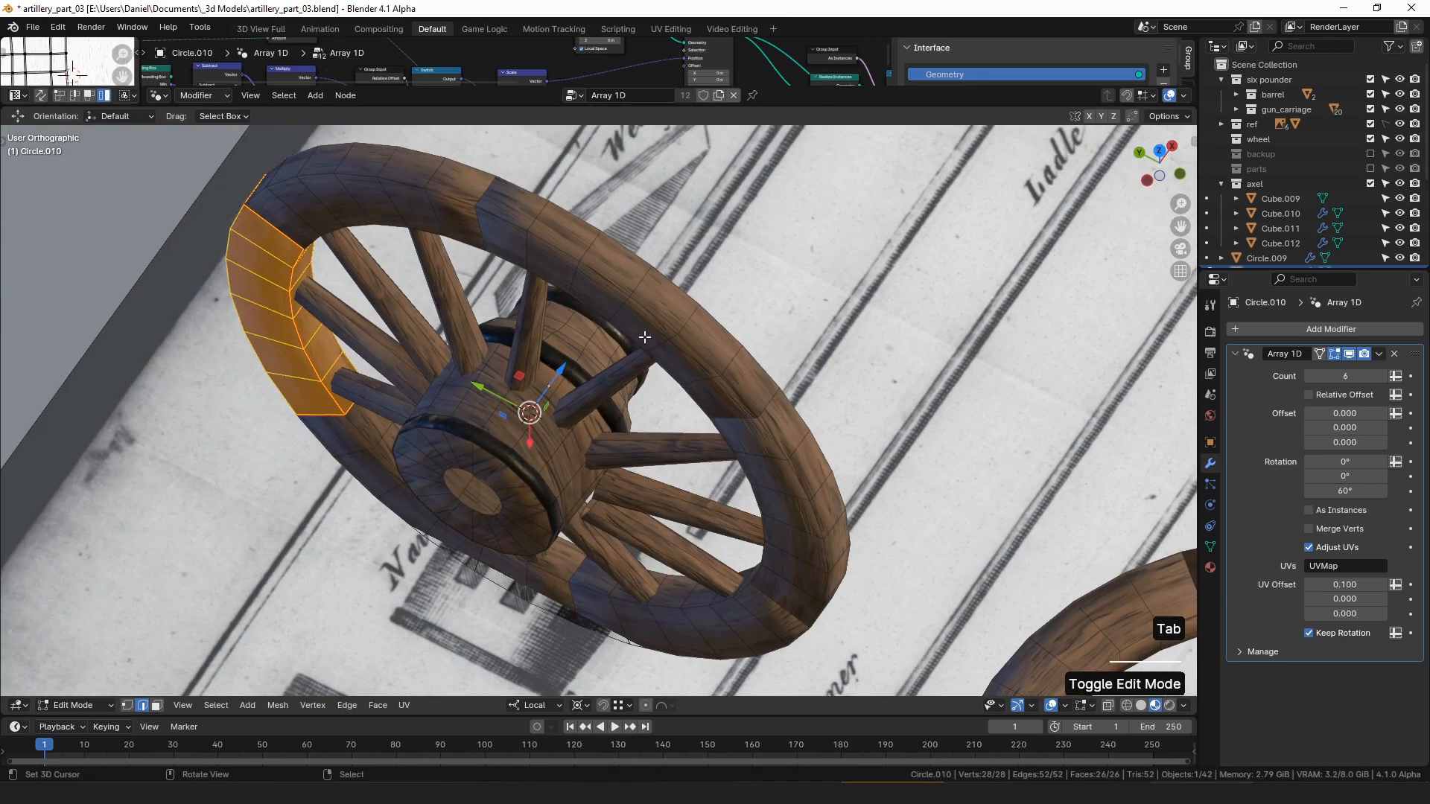
left_click(267, 268)
key("ctrl+shift+l")
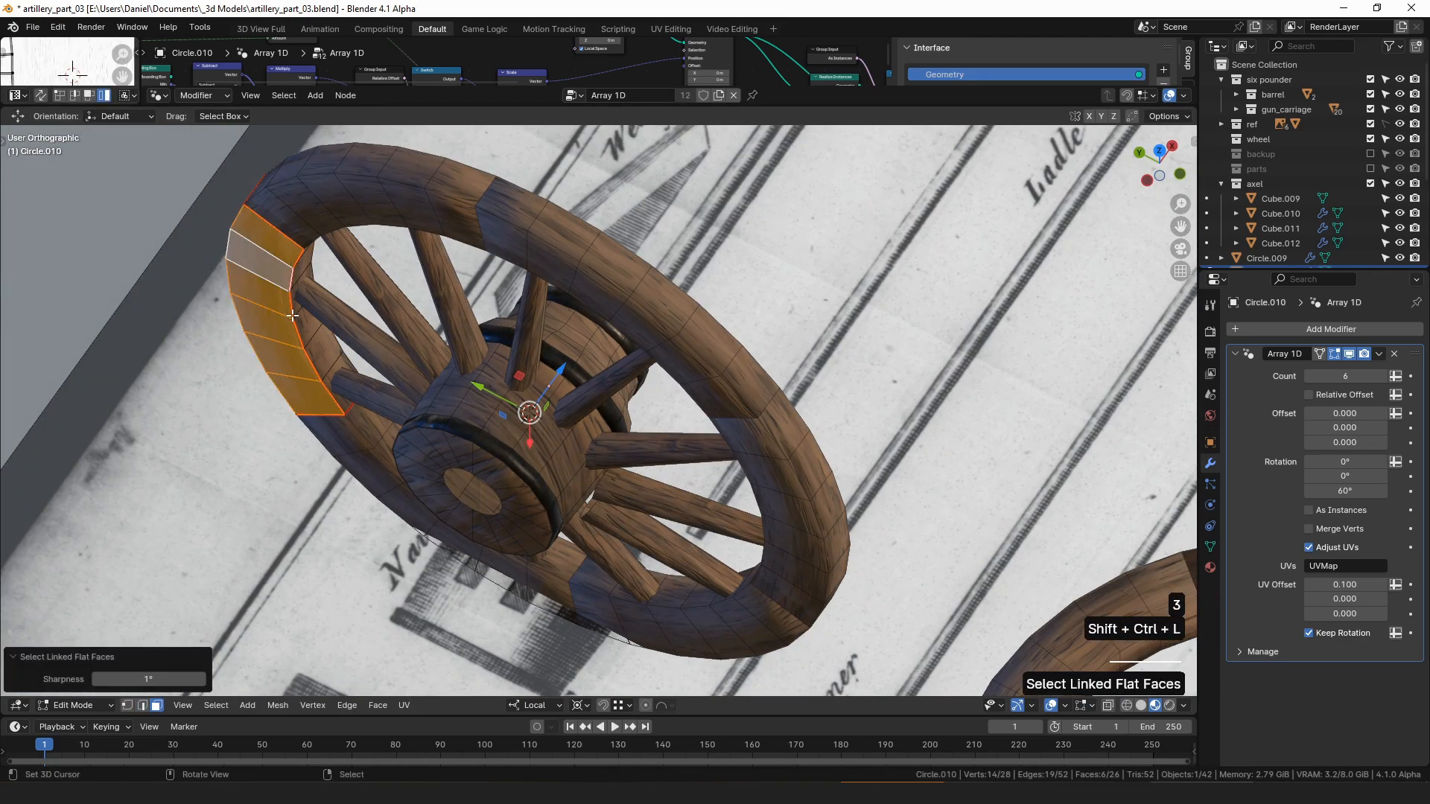
key("KP_7")
left_click_drag(631, 352, 610, 353)
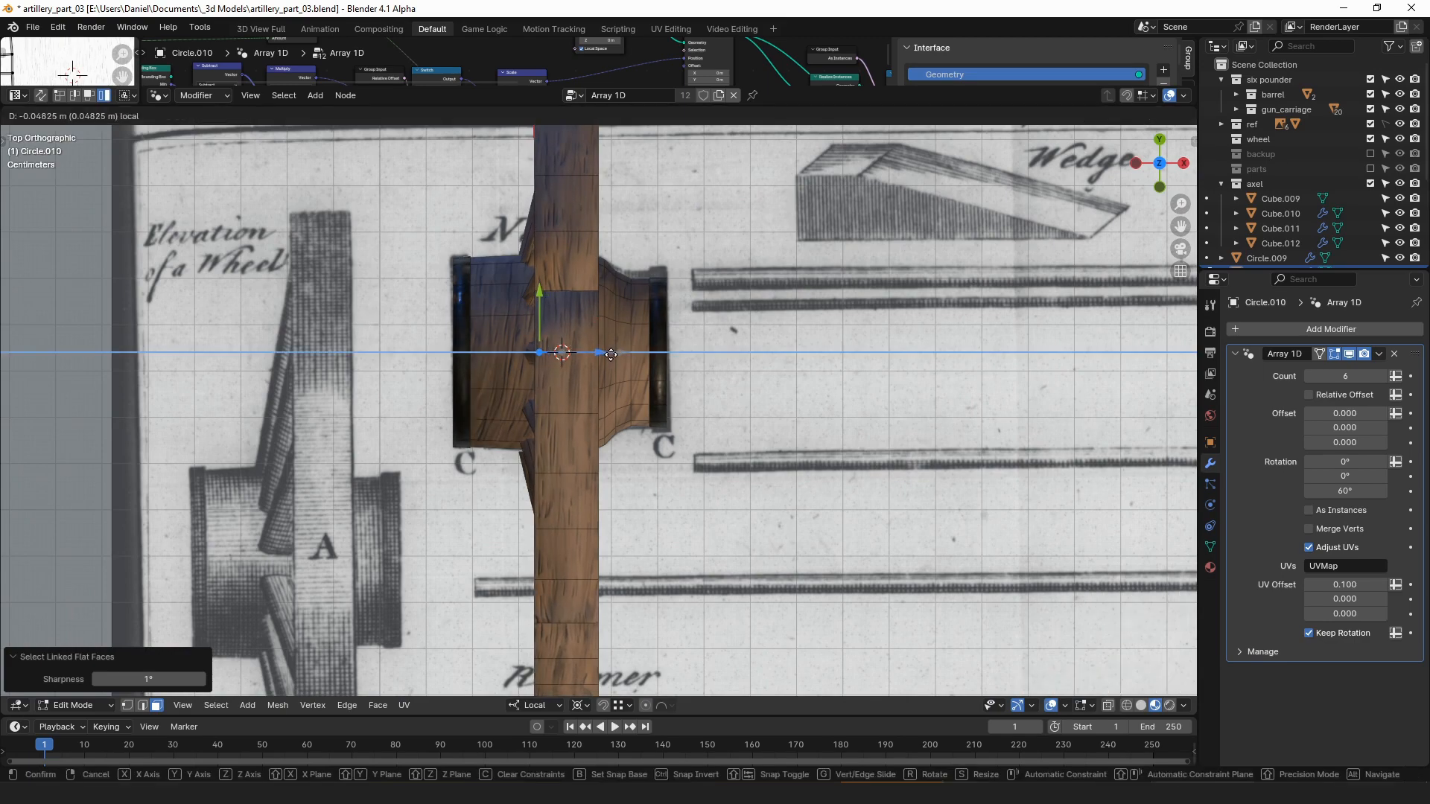
key("a")
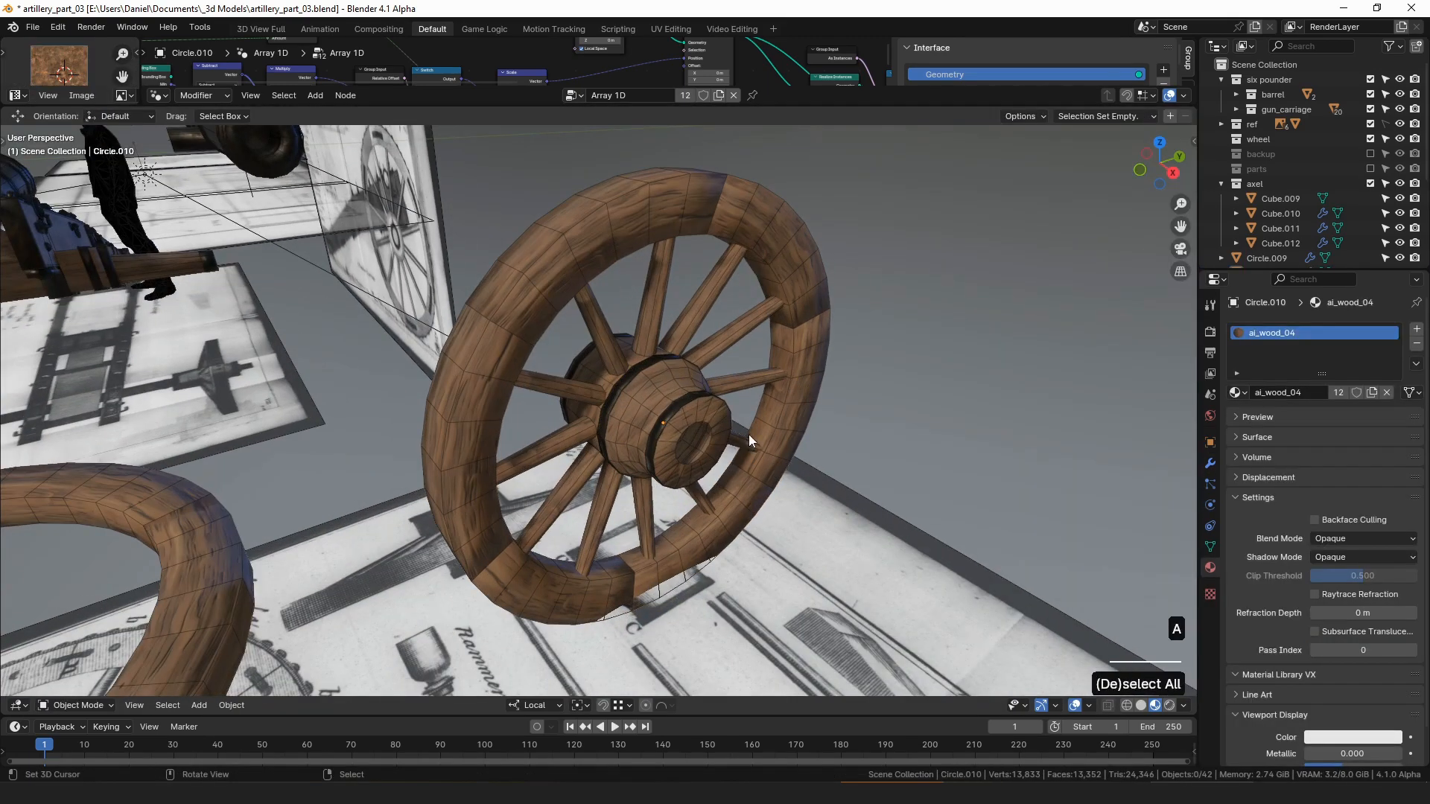
- Examine the assembled nave, spokes and rim from several angles
middle_click_drag(748, 435, 703, 222)
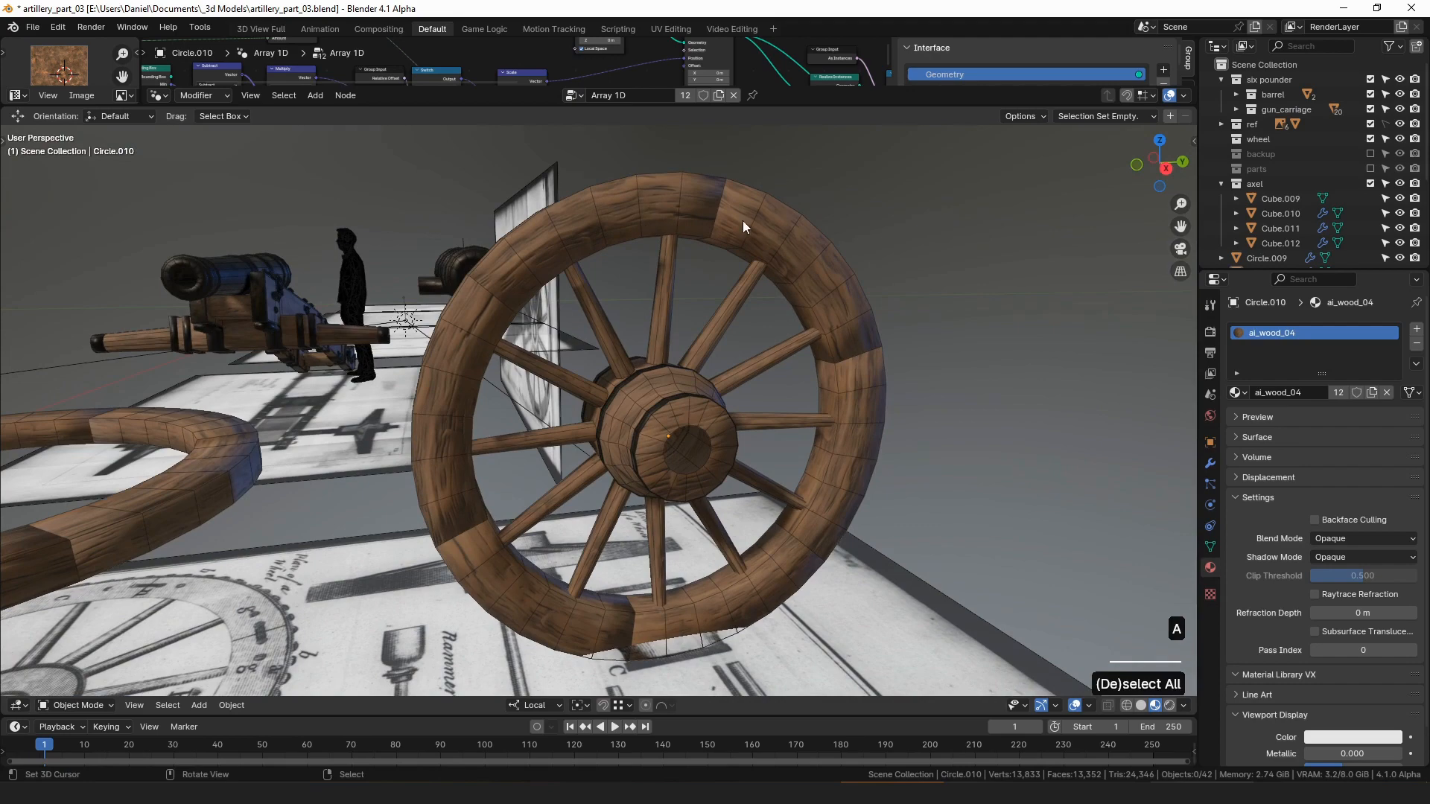
middle_click_drag(809, 274, 842, 325)
middle_click_drag(615, 278, 665, 421)
middle_click_drag(474, 525, 650, 304)
middle_click_drag(739, 239, 657, 482)
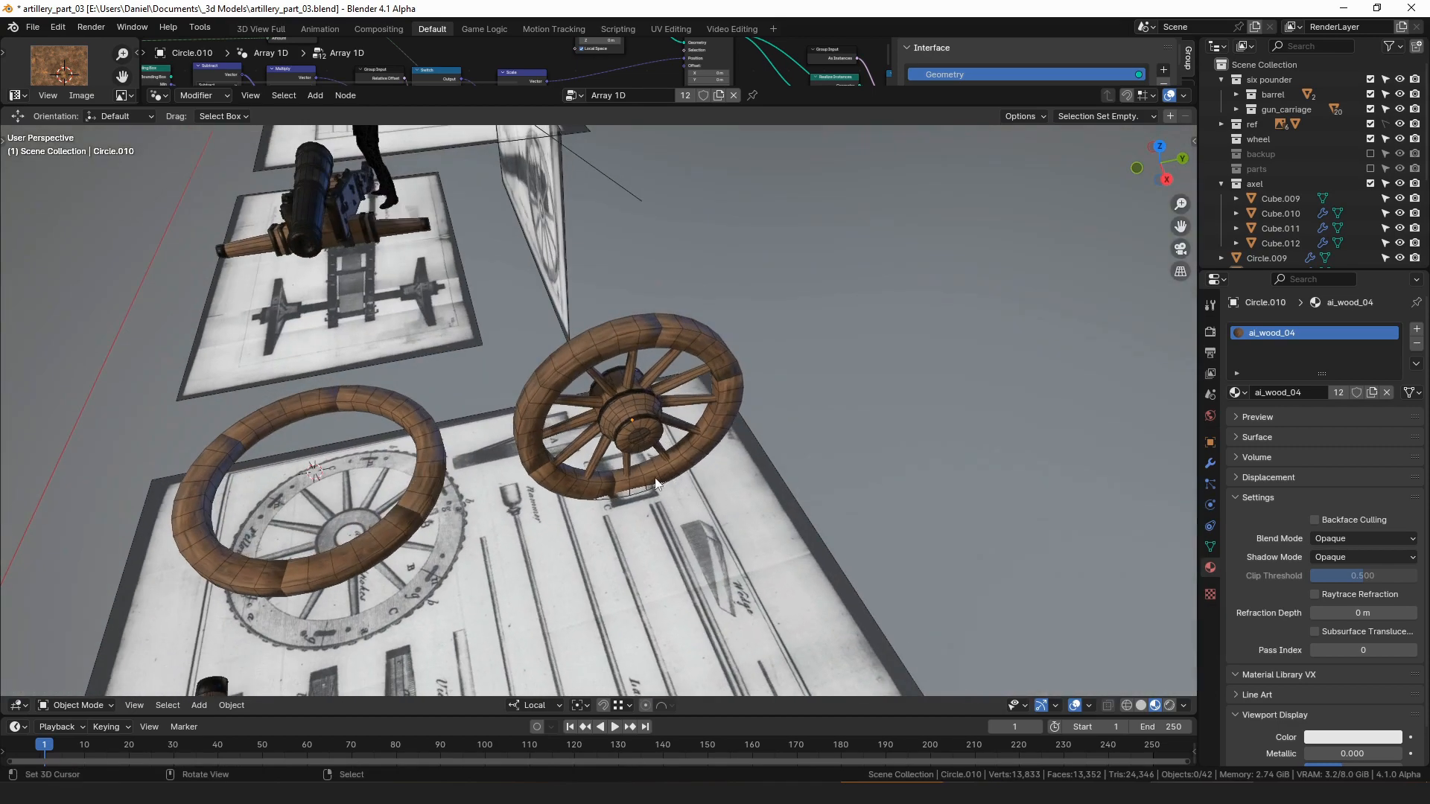
middle_click_drag(544, 497, 669, 372, "shift")
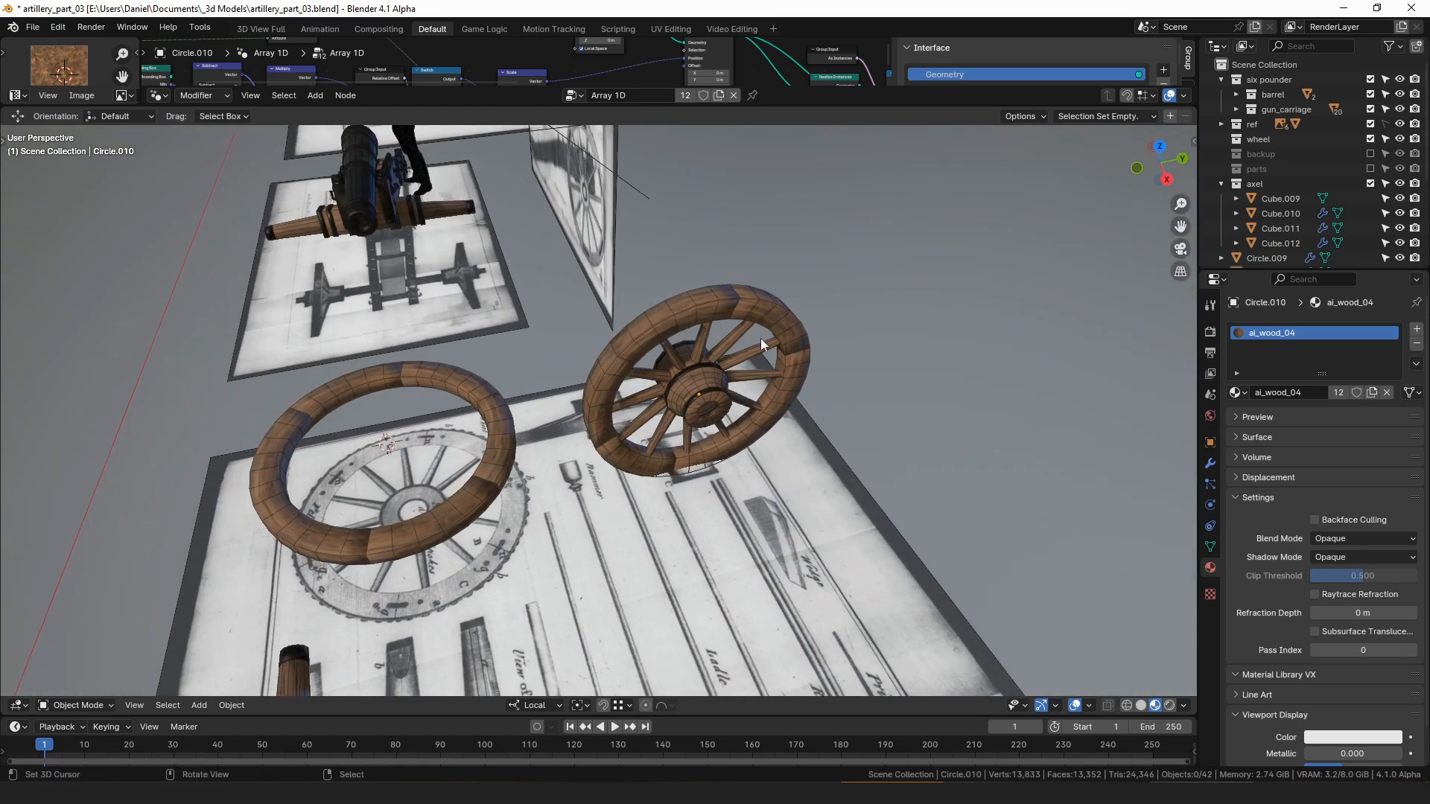
middle_click_drag(774, 399, 785, 365)
scroll(785, 365, "up", 4)
scroll(686, 402, "down", 4)
- Select the inner faces of the original metal rim and scale them outward about the 3D cursor to form a thin tyre
key("KP_7")
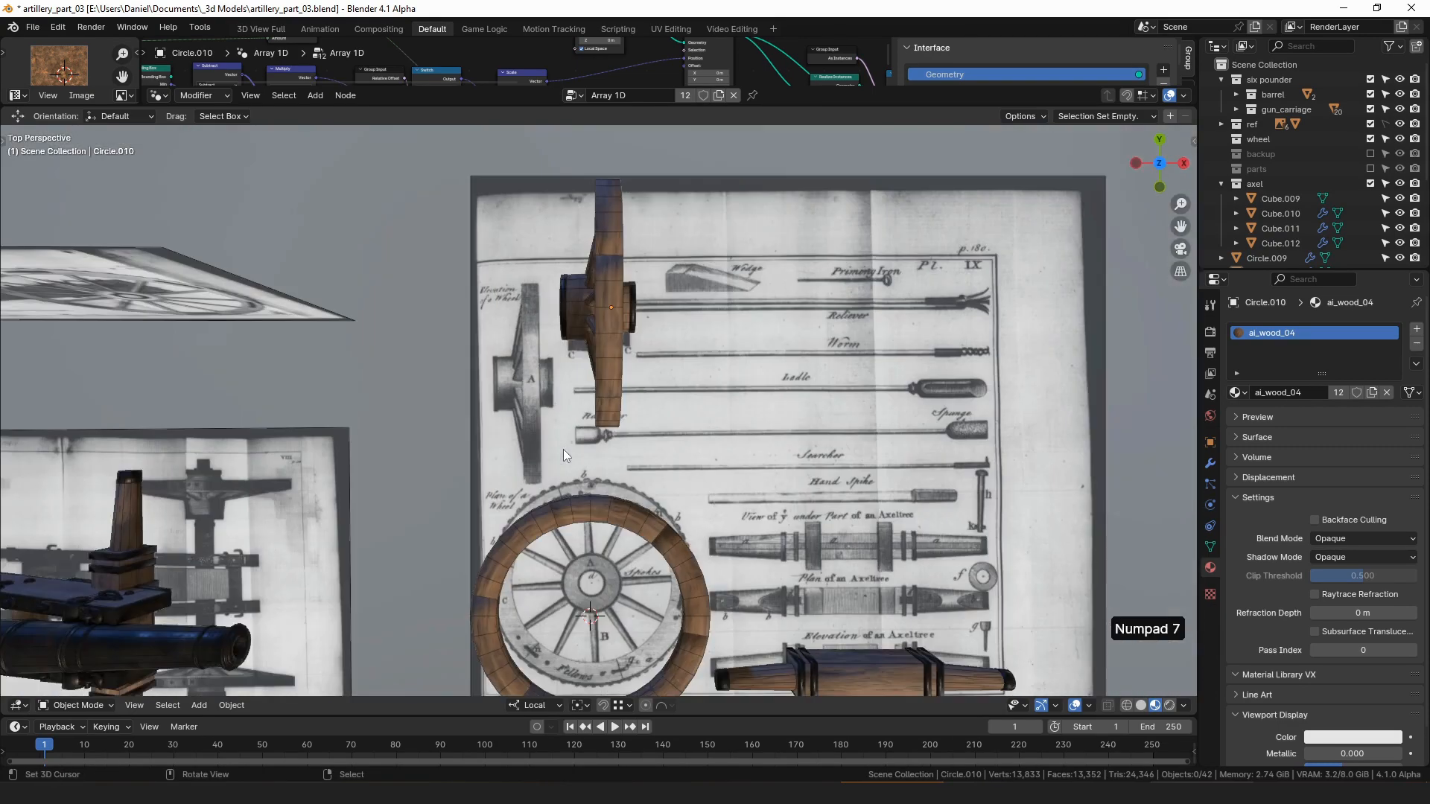
scroll(600, 431, "up", 3)
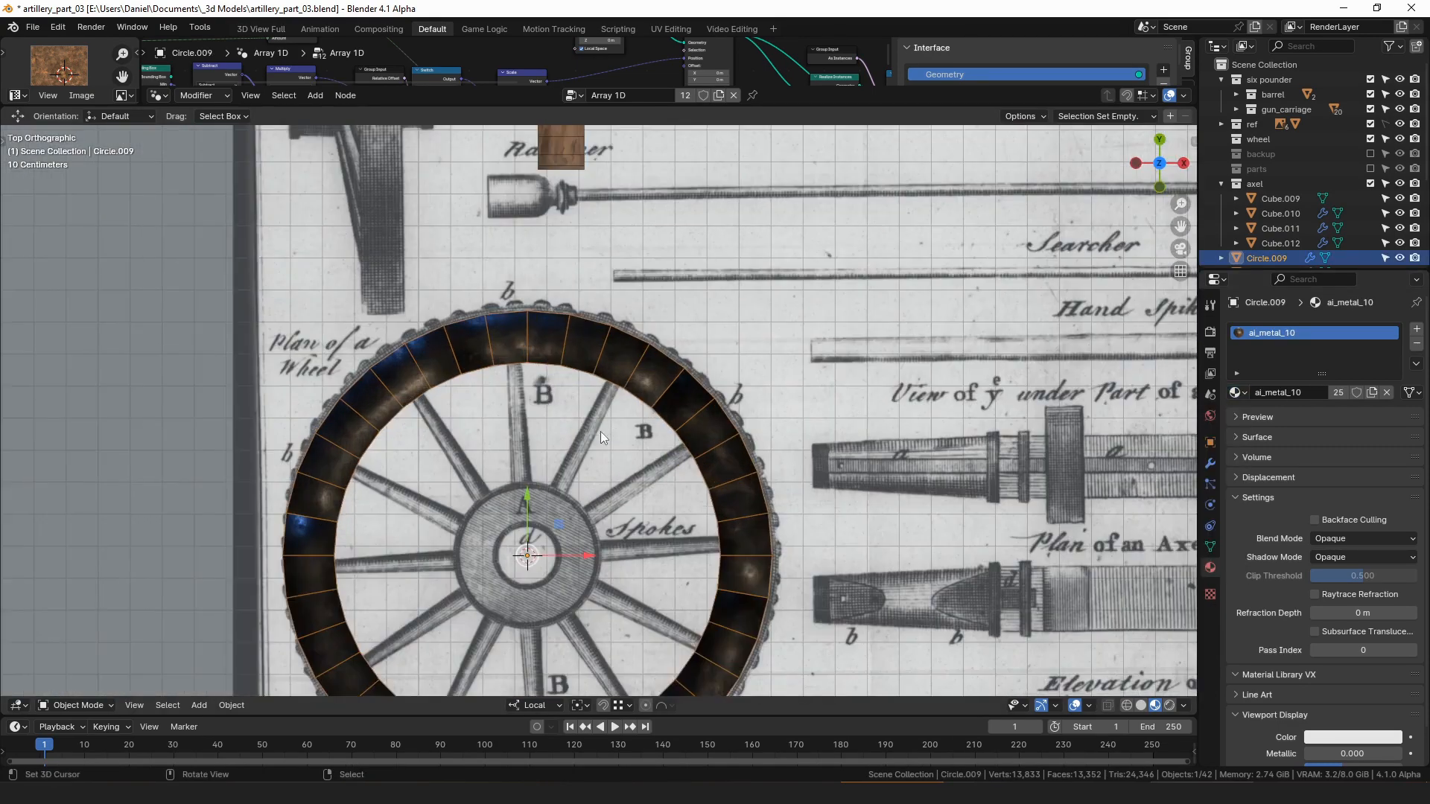
key("Tab")
middle_click_drag(600, 431, 559, 350)
right_click(453, 381)
right_click(656, 389, "ctrl")
key("KP_7")
key("period")
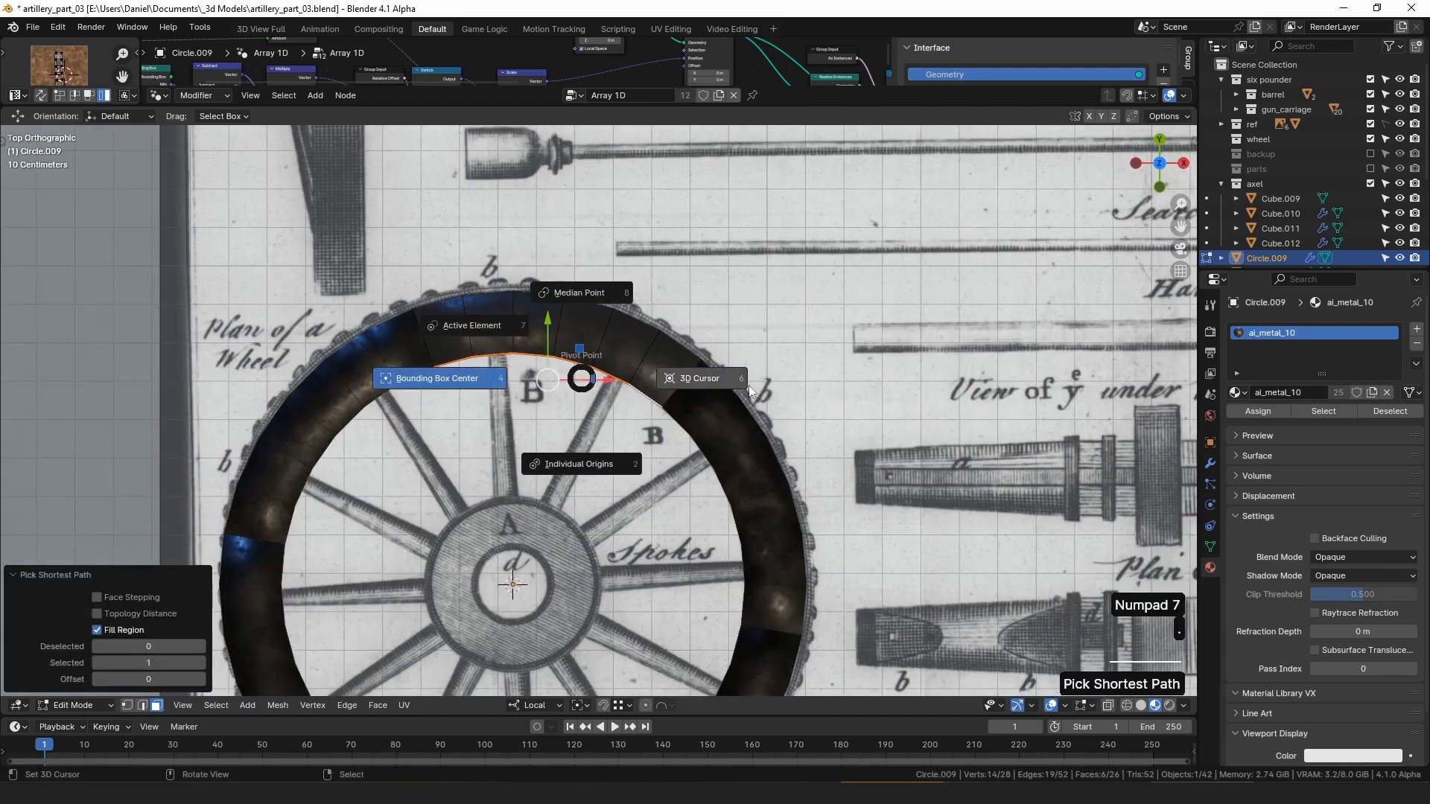
left_click(749, 391)
key("s")
left_click(785, 351)
- Rotate the tyre segment 30° about the wheel centre and delete its inner faces
key("a")
key("a")
type("r30")
key("Return")
middle_click_drag(783, 352, 722, 328, "shift")
scroll(689, 398, "up", 3)
right_click(395, 388)
right_click(814, 491, "ctrl")
key("x")
left_click(808, 527)
scroll(801, 496, "down", 2)
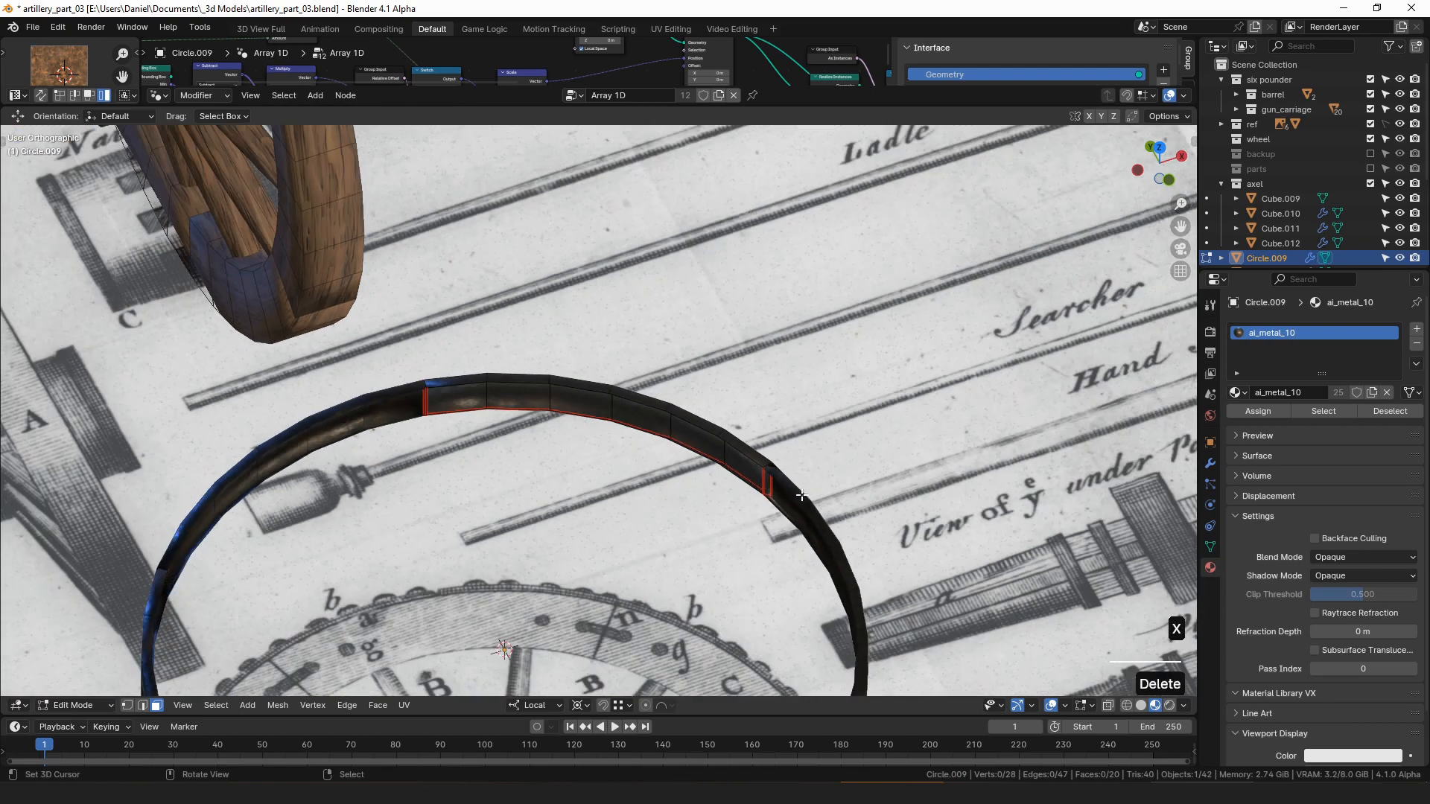
- Snap the tyre to the upright wheel's centre and rotate it -90° about its local Y axis
key("KP_7")
key("Tab")
scroll(659, 470, "down", 5)
middle_click_drag(655, 465, 670, 533, "shift")
right_click(575, 364)
key("shift+s")
left_click(645, 483)
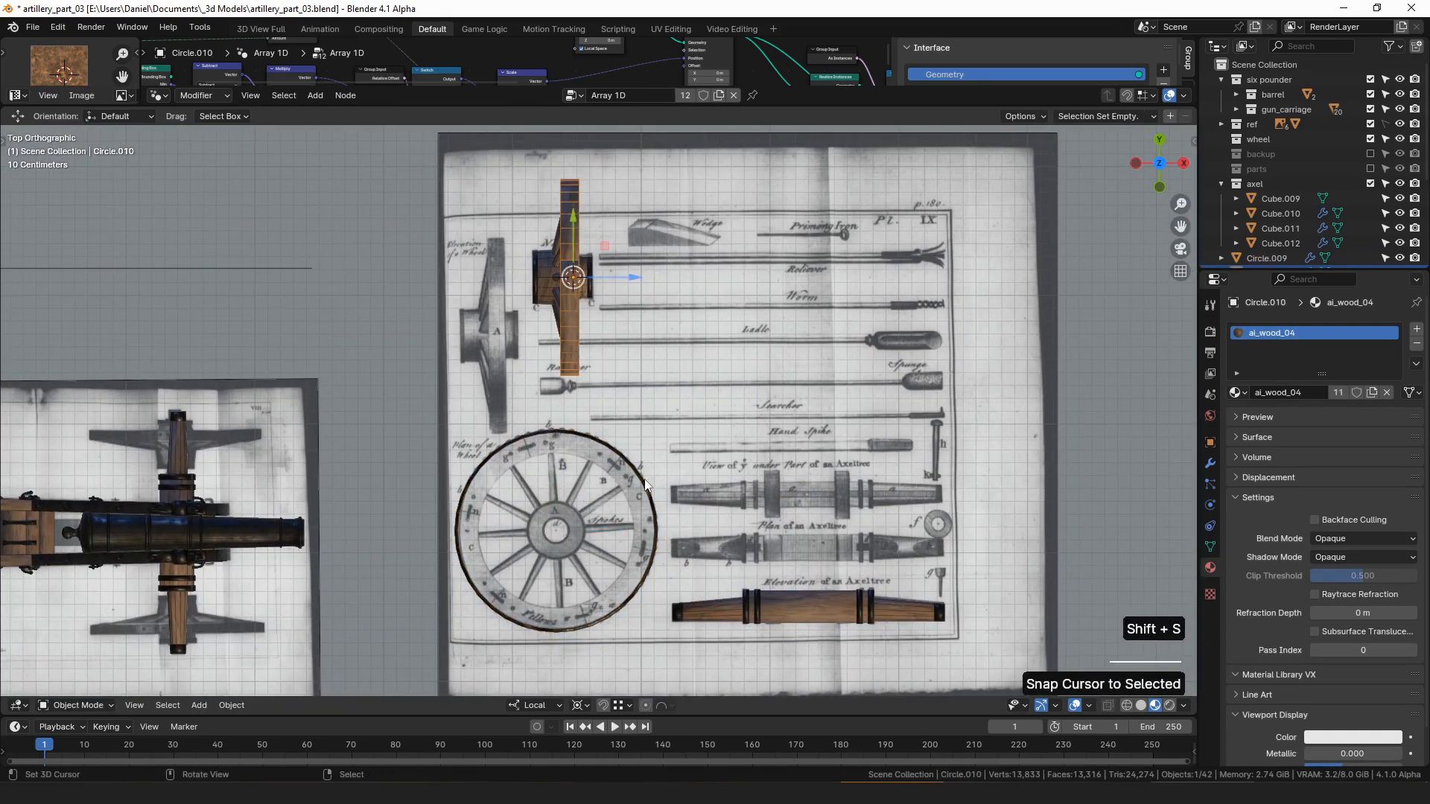
right_click(646, 478)
key("shift+s")
left_click(639, 425)
middle_click_drag(623, 329, 631, 391, "shift")
type("rx90y")
key("minus")
key("Return")
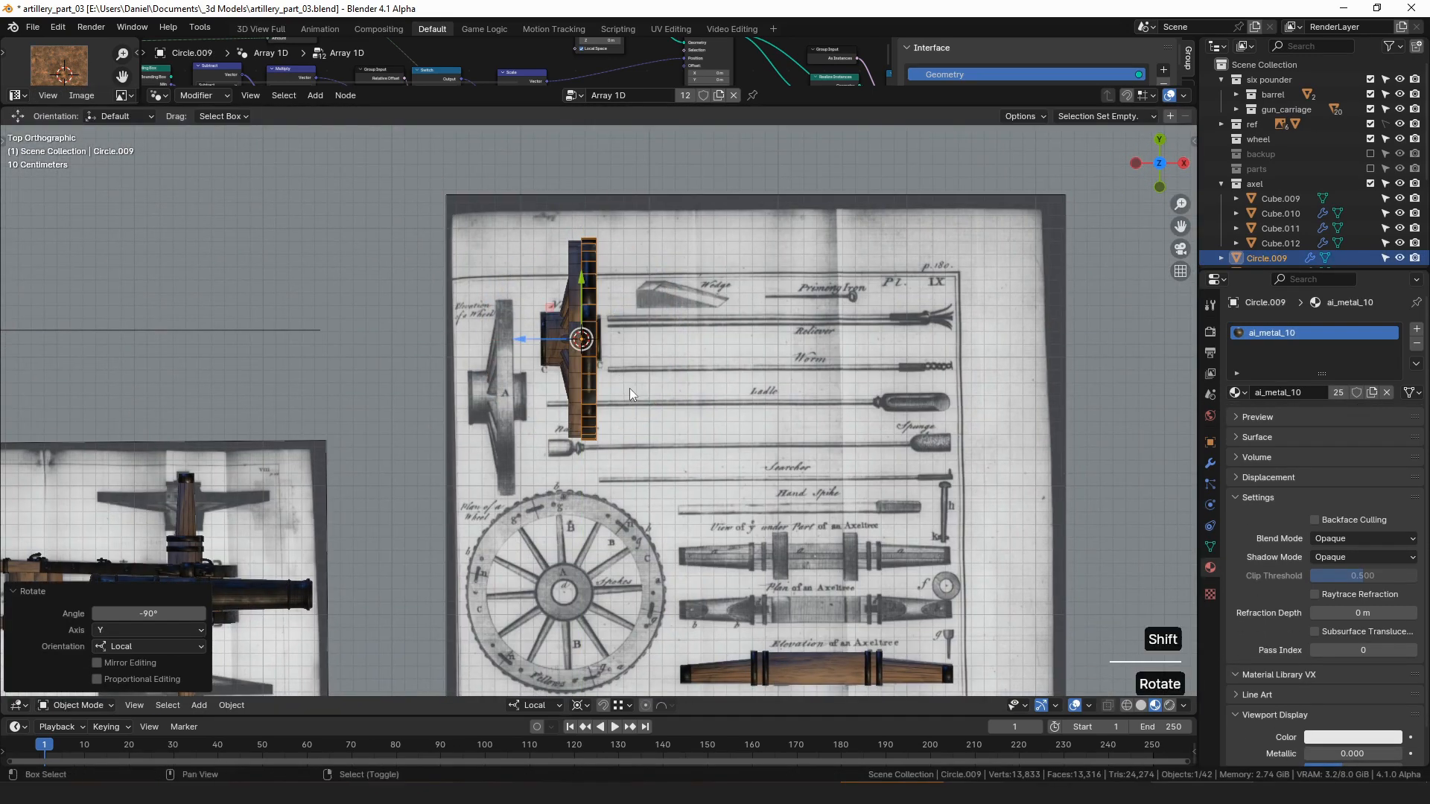
- Shift the whole tyre mesh along the wheel's axis until it lies over the felloes
scroll(590, 292, "up", 4)
key("Tab")
key("a")
left_click_drag(508, 390, 485, 390)
scroll(575, 277, "up", 5)
middle_click_drag(505, 558, 514, 569, "shift")
scroll(514, 569, "up", 2)
- Scale the tyre mesh along global X and adjust its position to match the width of the felloes
key("s")
key("x")
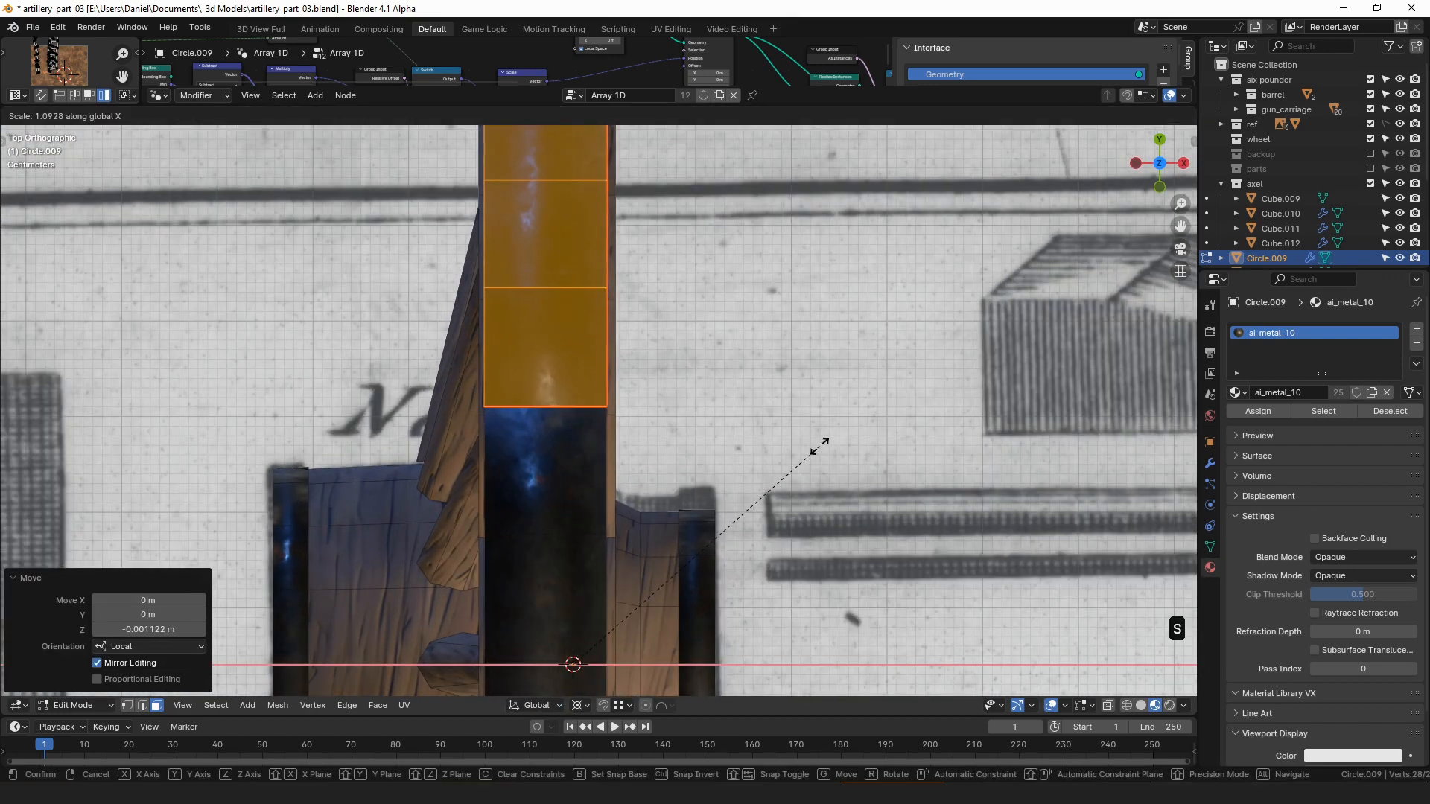
left_click(825, 456)
key("g")
left_click(627, 670)
key("s")
key("x")
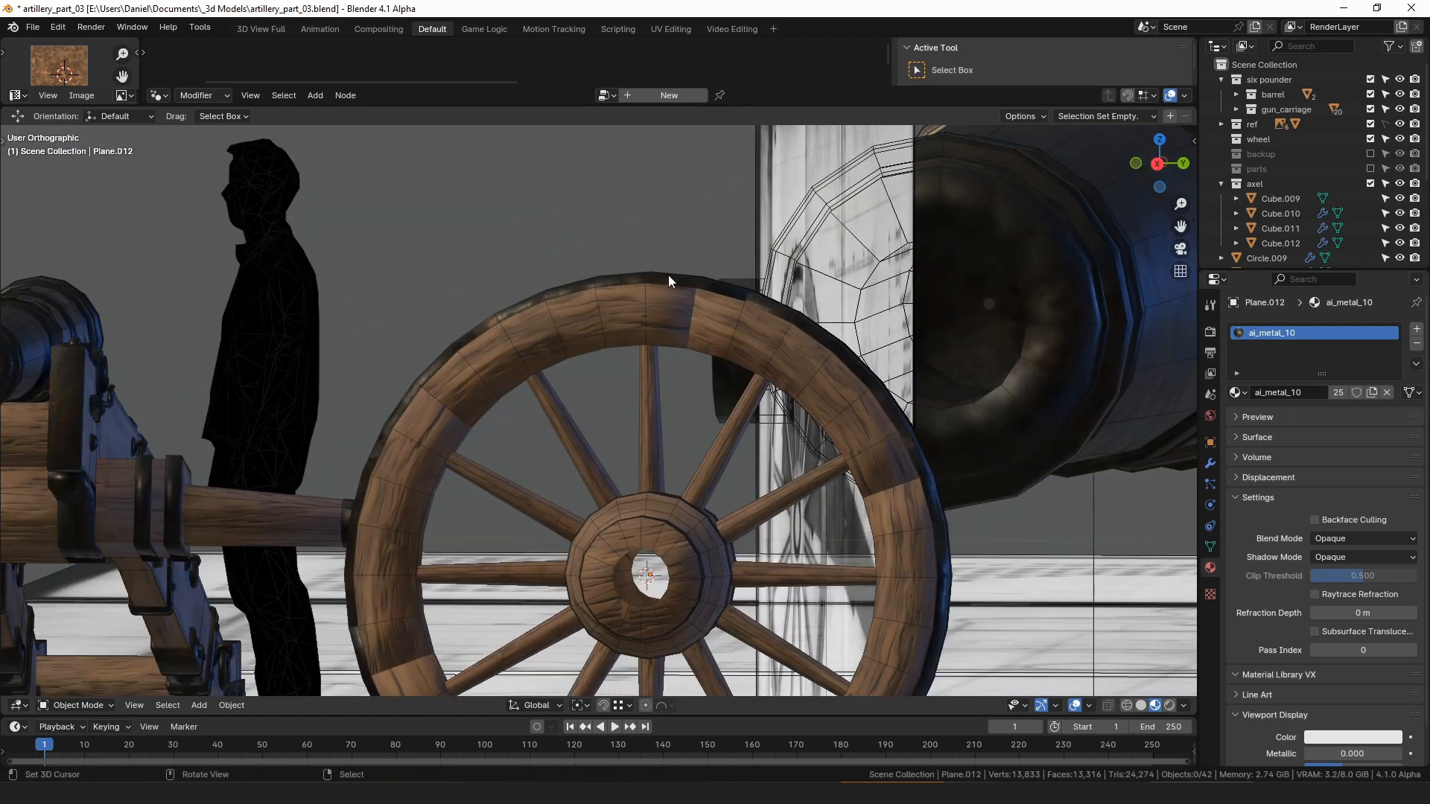
- Examine how the tyre joints sit against the felloe joints and compare them with the wheel plan drawing
left_click(731, 292)
middle_click_drag(592, 332, 755, 262)
scroll(721, 324, "up", 4)
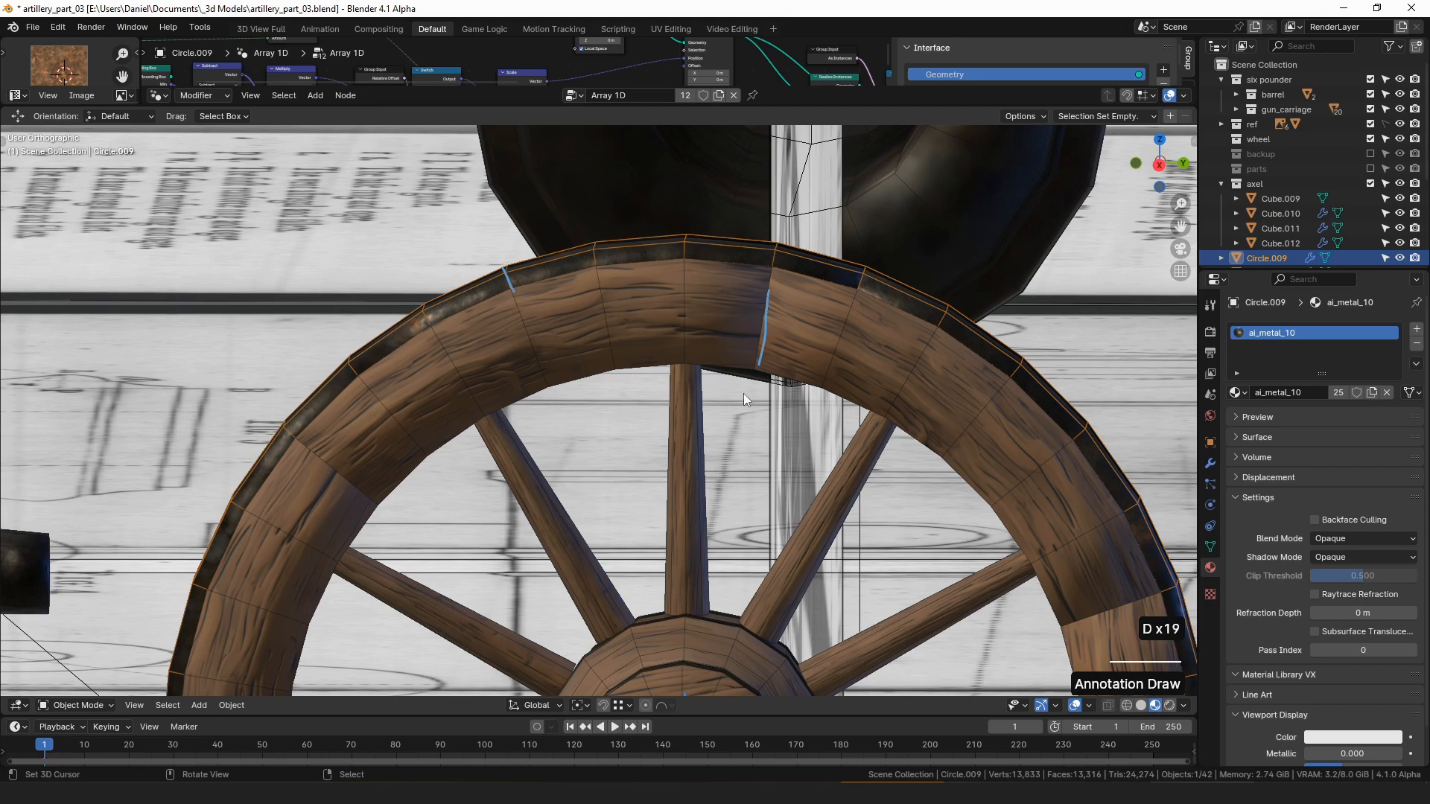
scroll(743, 393, "down", 5)
mouse_move(779, 423)
middle_mouse_down()
mouse_move(800, 429)
mouse_move(731, 430)
mouse_move(732, 497)
mouse_move(549, 573)
mouse_move(444, 485)
middle_mouse_up()
mouse_move(345, 467)
middle_mouse_down("shift")
mouse_move(580, 422)
mouse_move(534, 436)
middle_mouse_up("shift")
key("shift+KP_7")
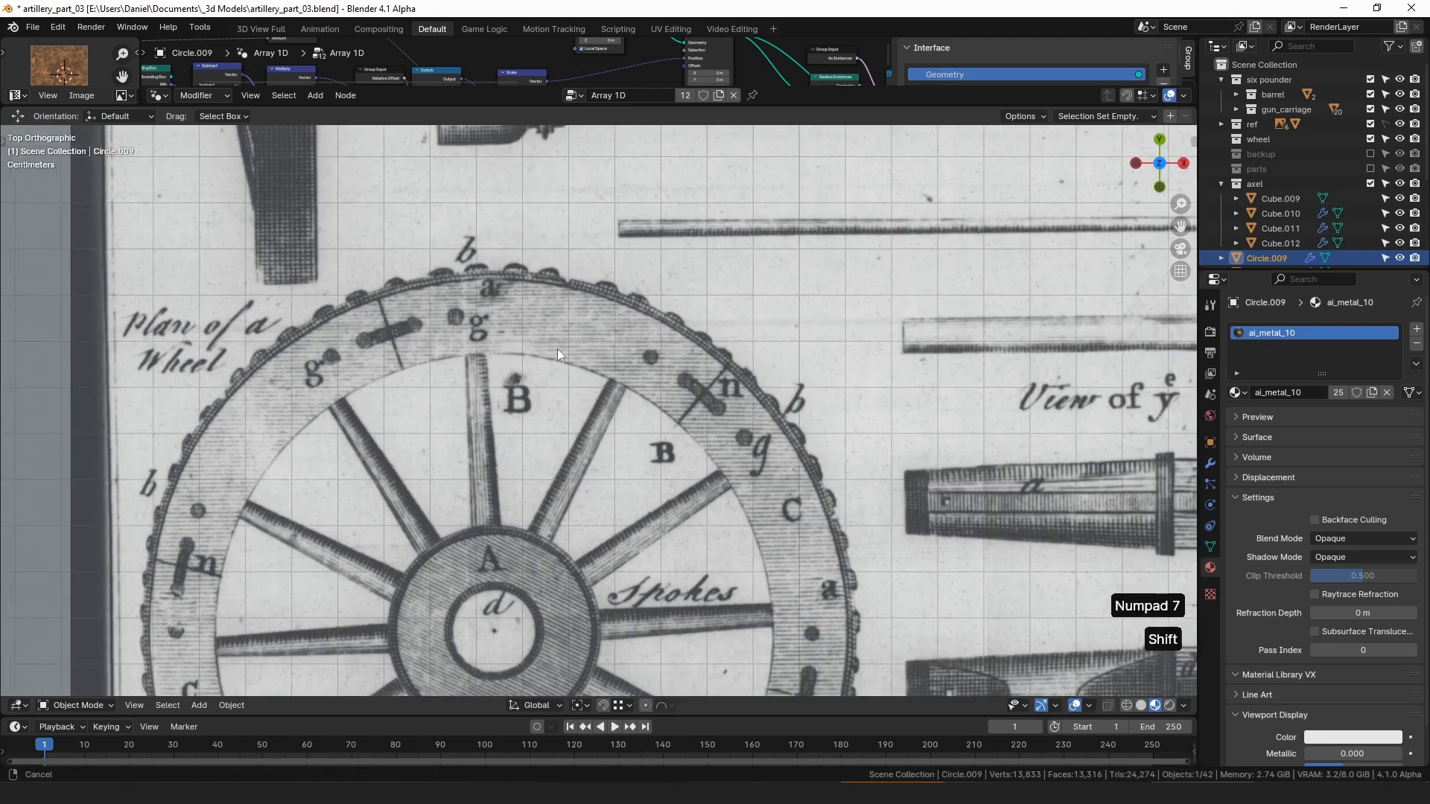
key("KP_7")
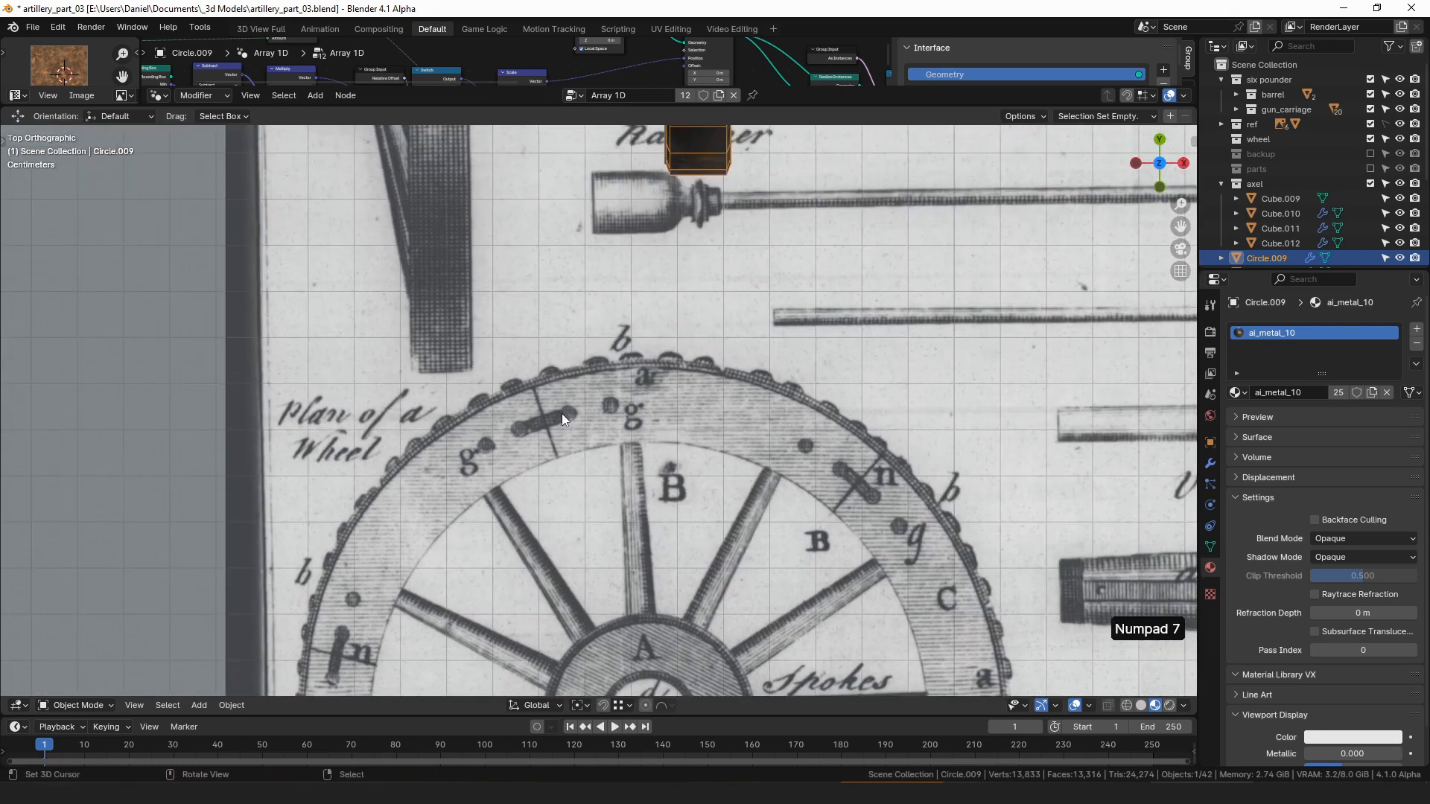
scroll(627, 398, "up", 5)
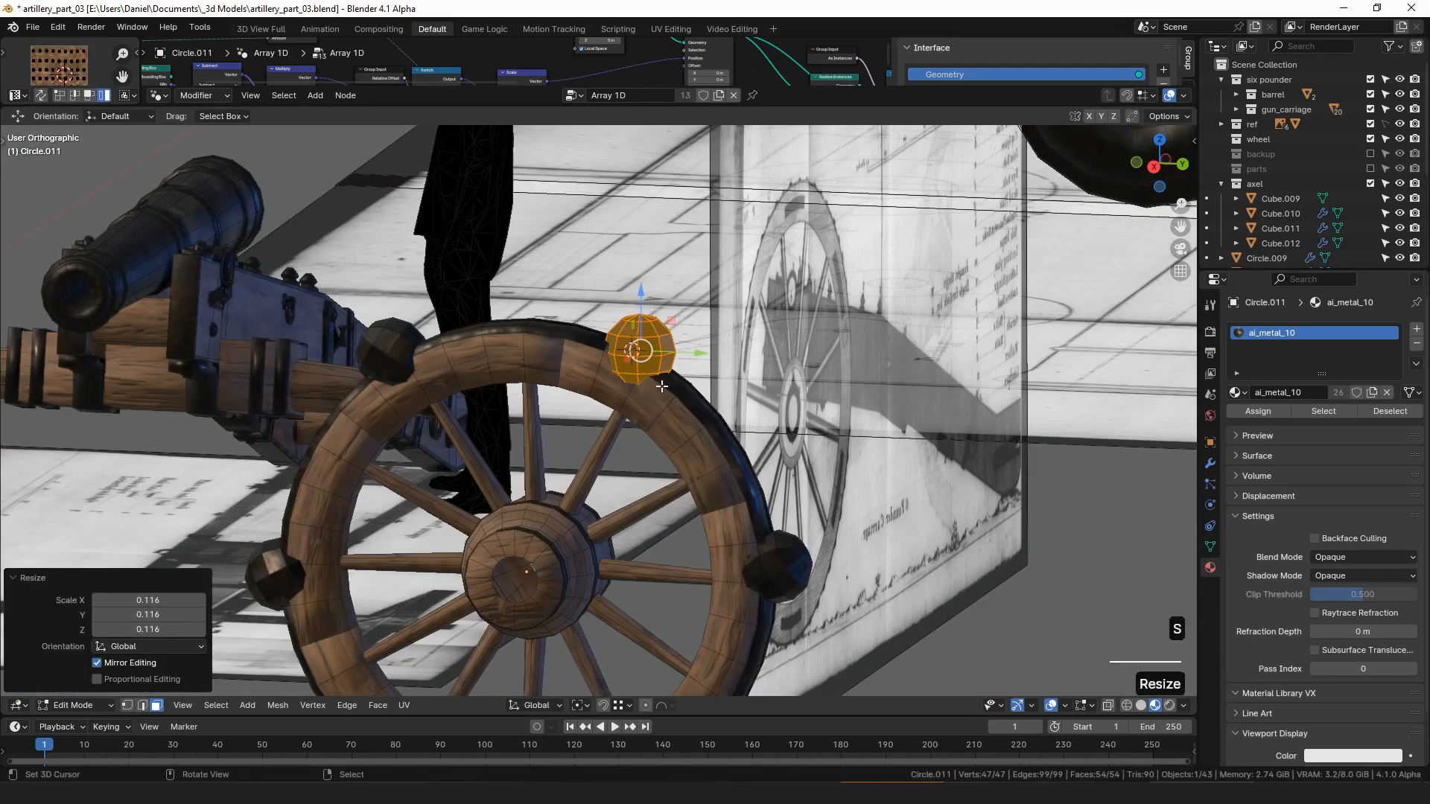
- Delete the lower half of the small metal sphere to leave a domed nail head
key("x")
left_click(655, 371)
key("ctrl+l")
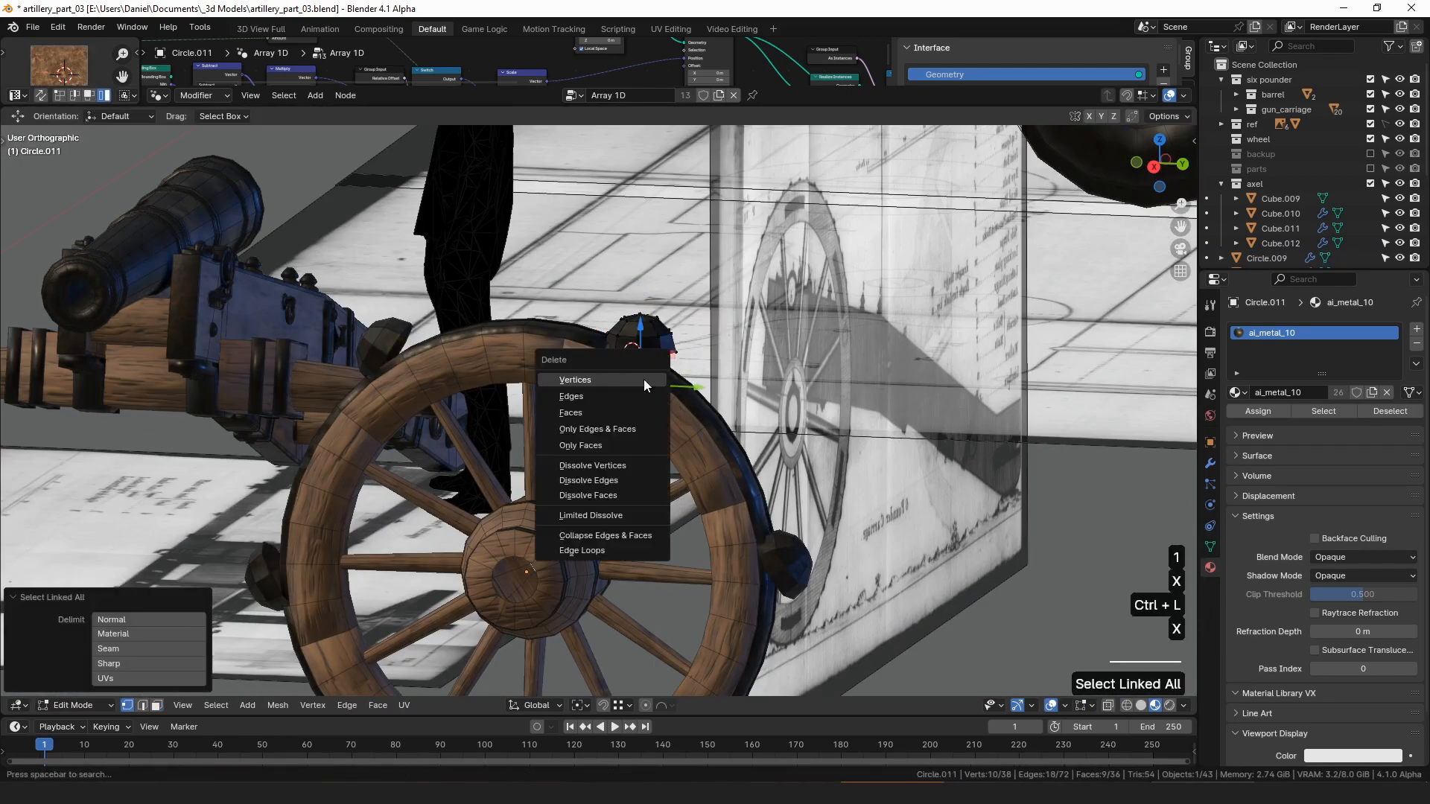
- Rotate and move the domed nail head so it sits flush on the tyre's outer surface
key("KP_3")
key("KP_Decimal")
scroll(402, 331, "down", 5)
key("r")
key("g")
key("r")
scroll(775, 283, "down", 2)
middle_click_drag(774, 284, 773, 304, "shift")
- Rotate the nail head mesh about -24.6° around the wheel's centre to bring it to the top
key("Tab")
key("Tab")
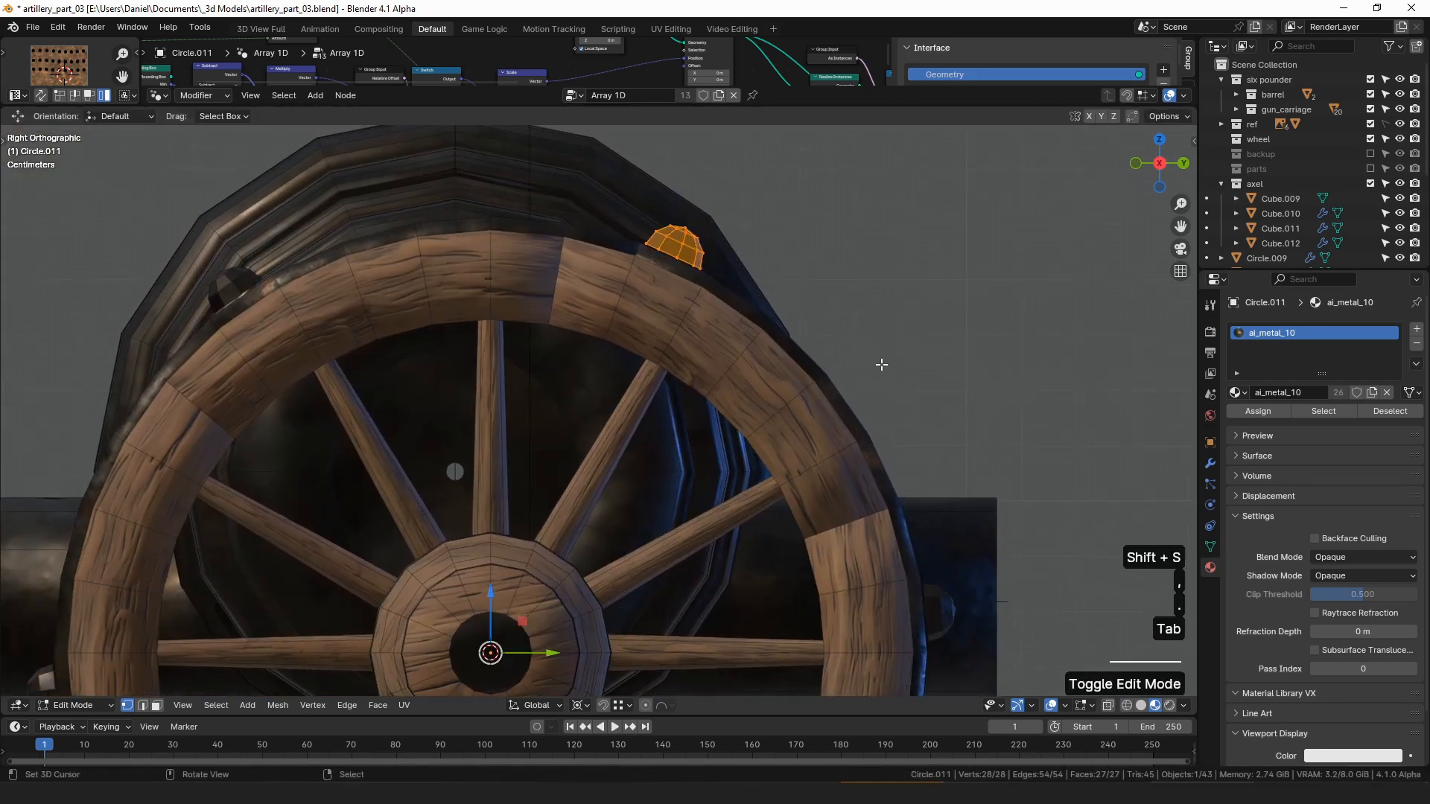
key("r")
left_click(715, 282)
scroll(673, 374, "up", 5)
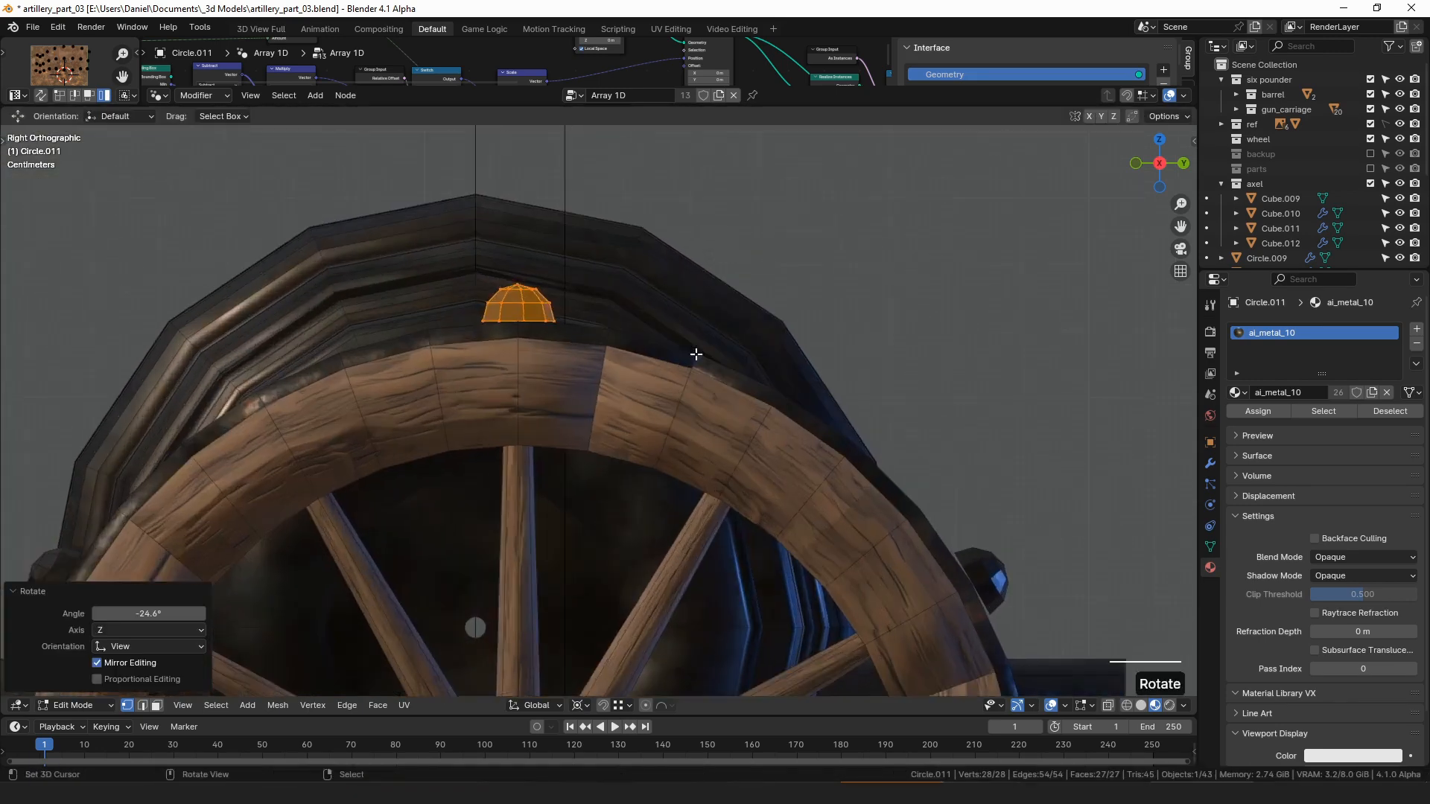
- Flatten the nail head along Z and resize it to suit the tyre
key("s")
key("z")
left_click(514, 246)
key("s")
key("z")
left_click(519, 240)
key("s")
left_click(629, 291)
- Shade the nail head smooth and set its array to 24 copies with a 15° Z rotation around the tyre
key("Tab")
key("Tab")
key("a")
key("a")
left_click_drag(482, 238, 498, 263)
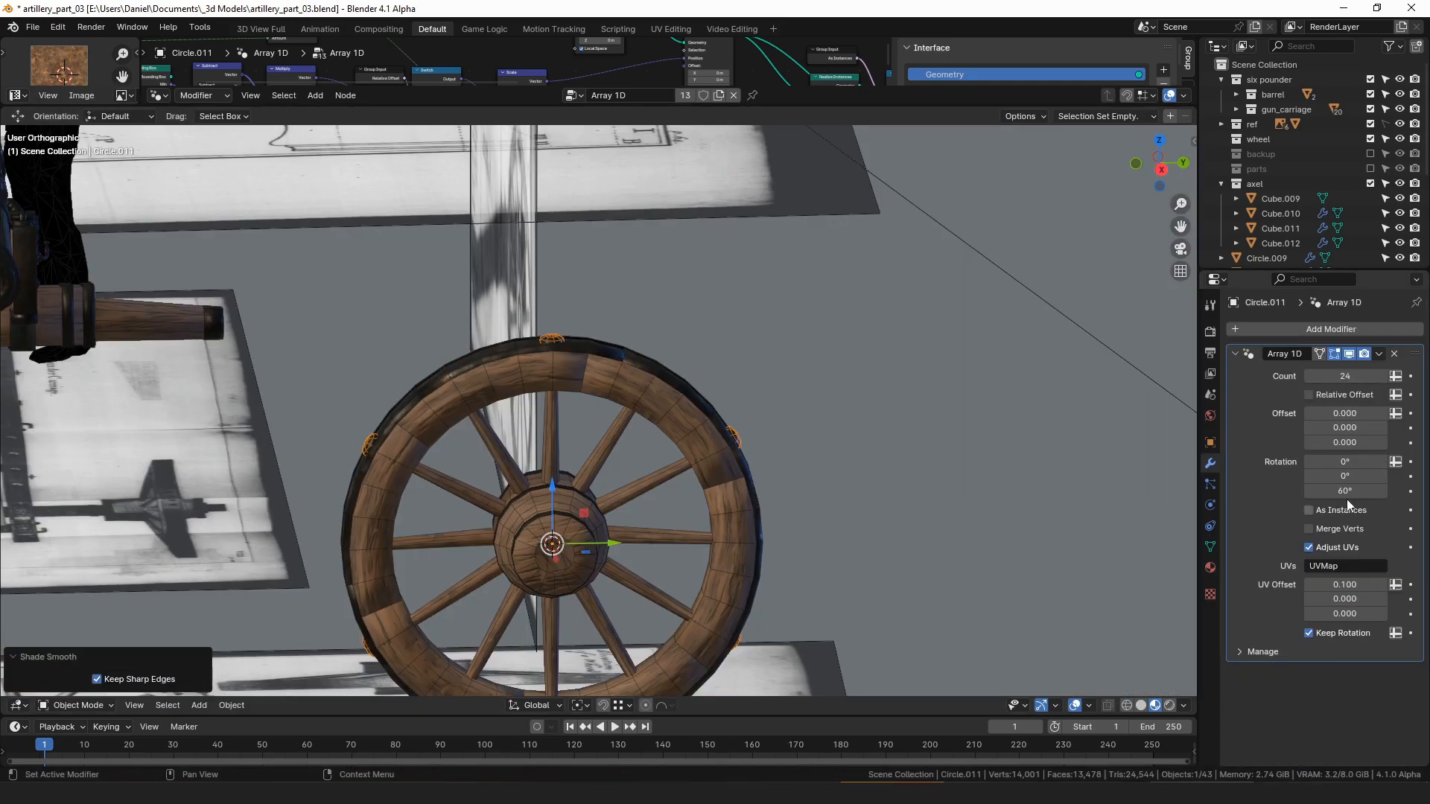
key("alt+a")
middle_click_drag(648, 454, 588, 347)
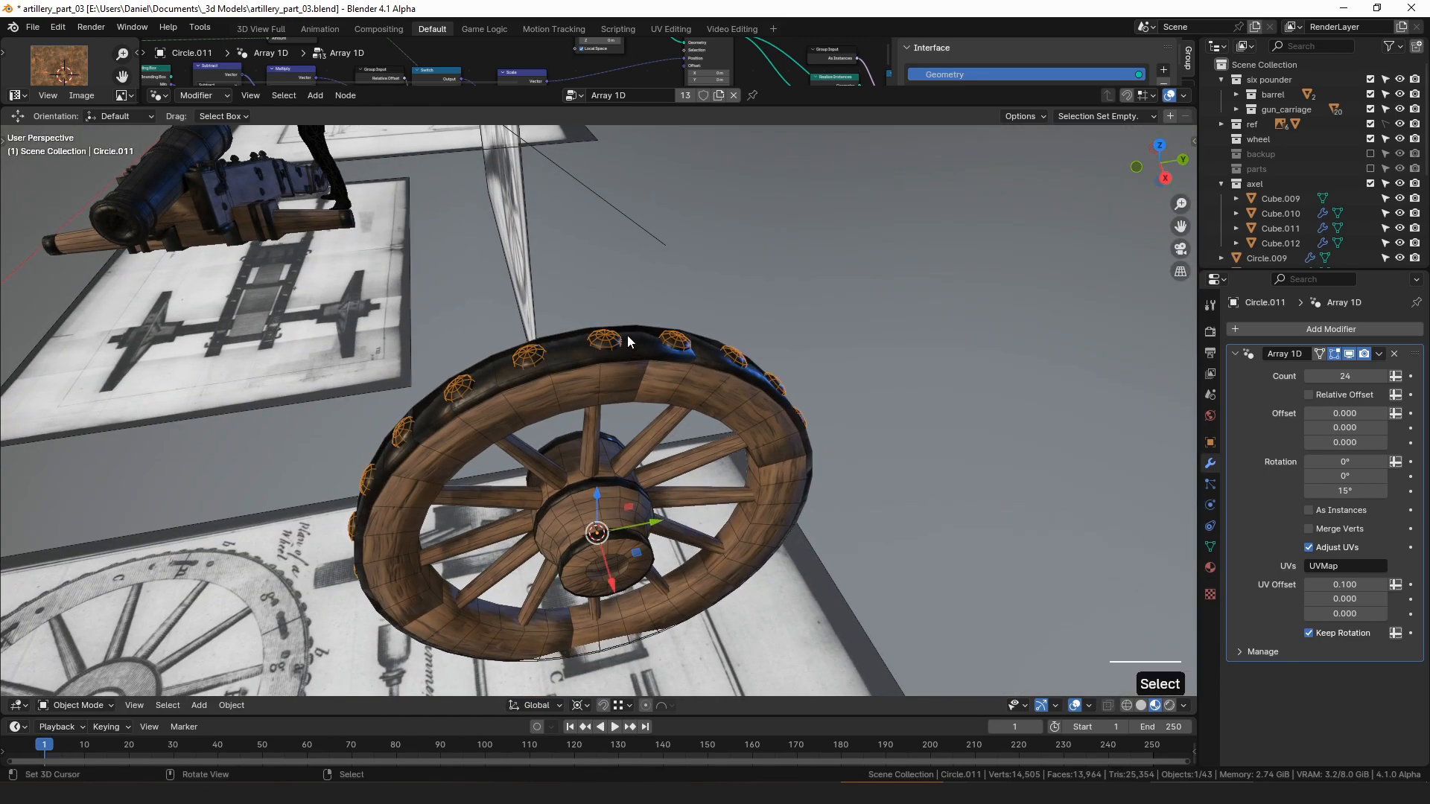
- Move the duplicated metal felloe mesh about 0.06 m along X, out from the wooden rim, and rotate it 30° about X
middle_click_drag(410, 426, 640, 350)
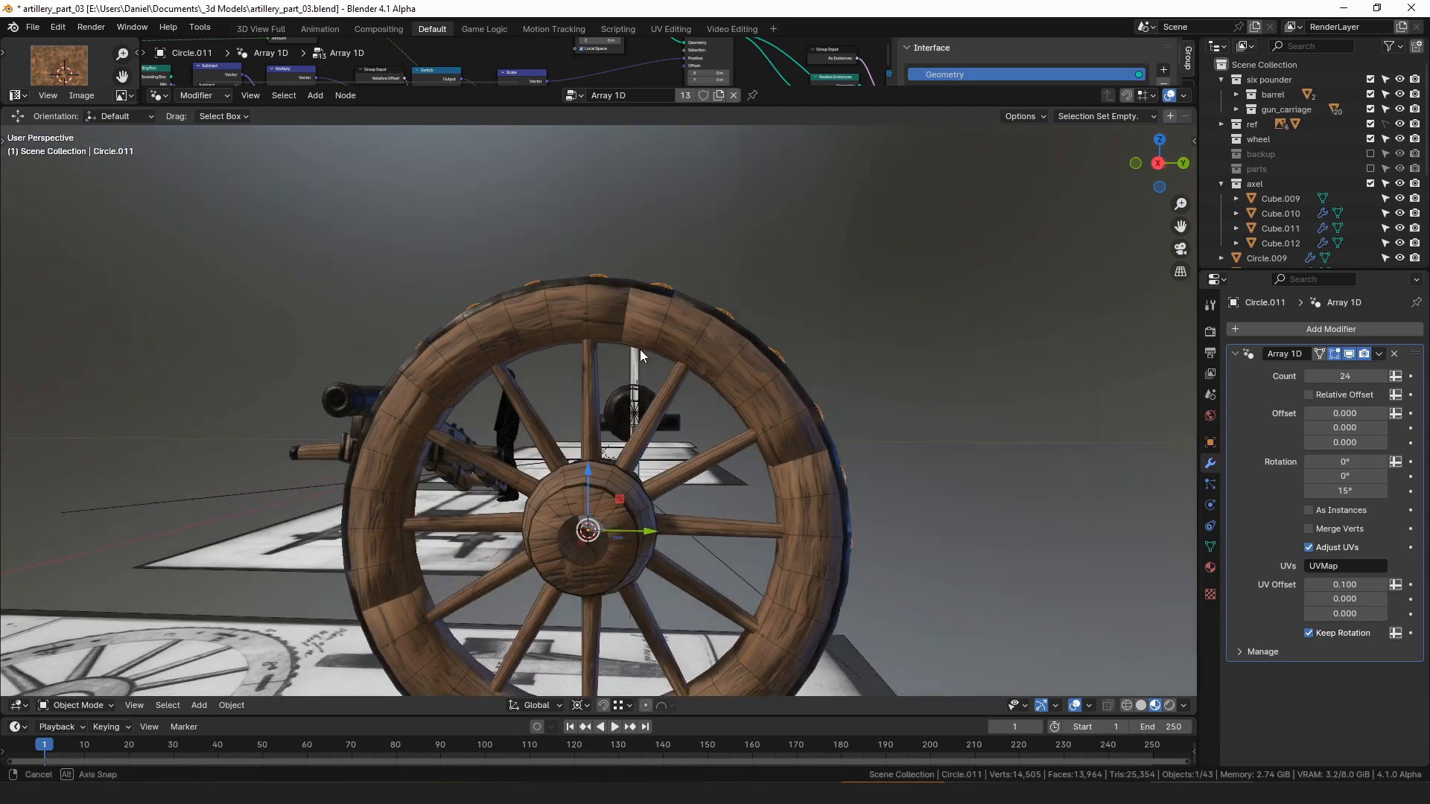
middle_click_drag(633, 418, 725, 458)
key("Tab")
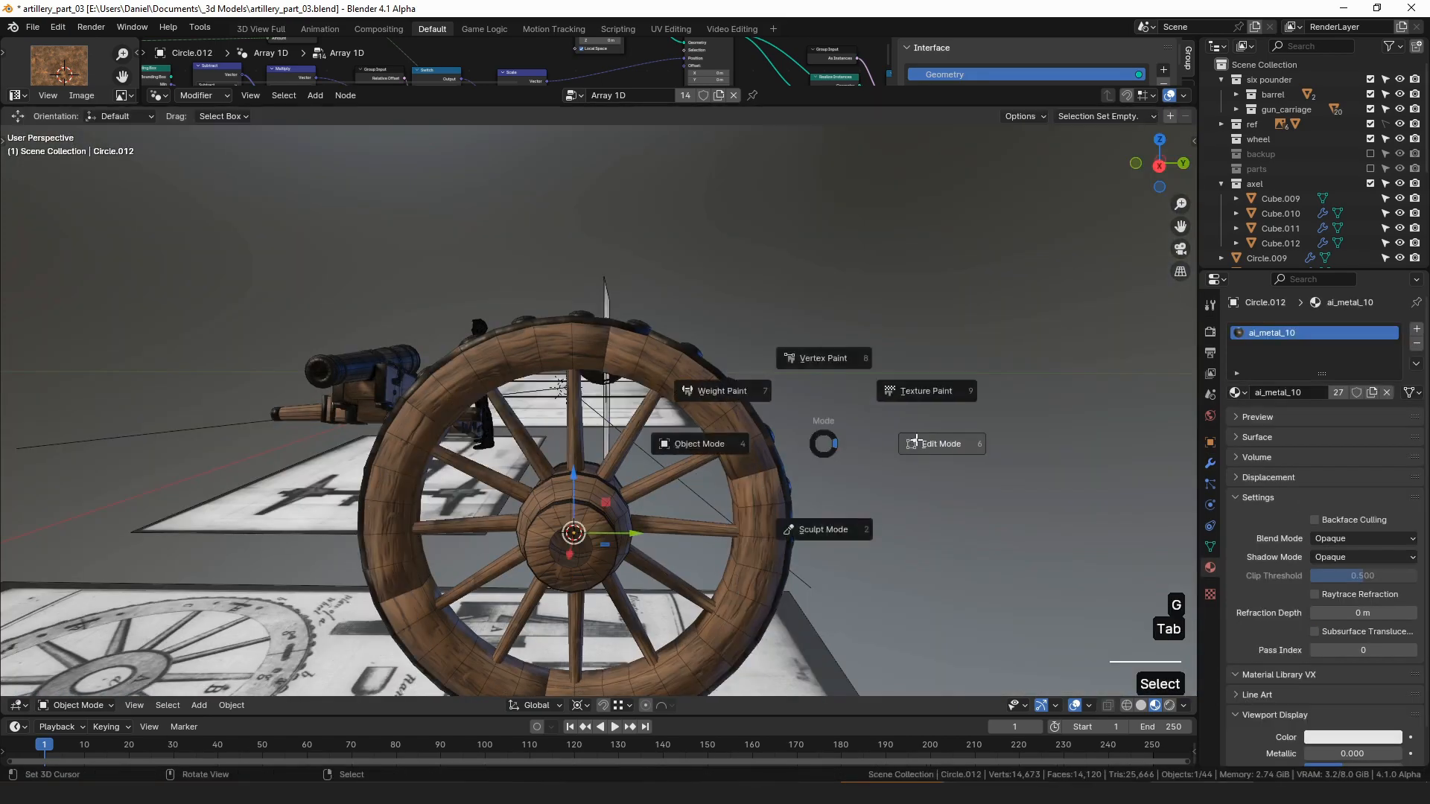
key("a")
key("a")
left_click_drag(498, 498, 445, 496)
right_click(446, 496)
middle_click_drag(477, 507, 417, 499)
left_click_drag(411, 490, 395, 489)
middle_click_drag(417, 491, 715, 499)
type("rx30")
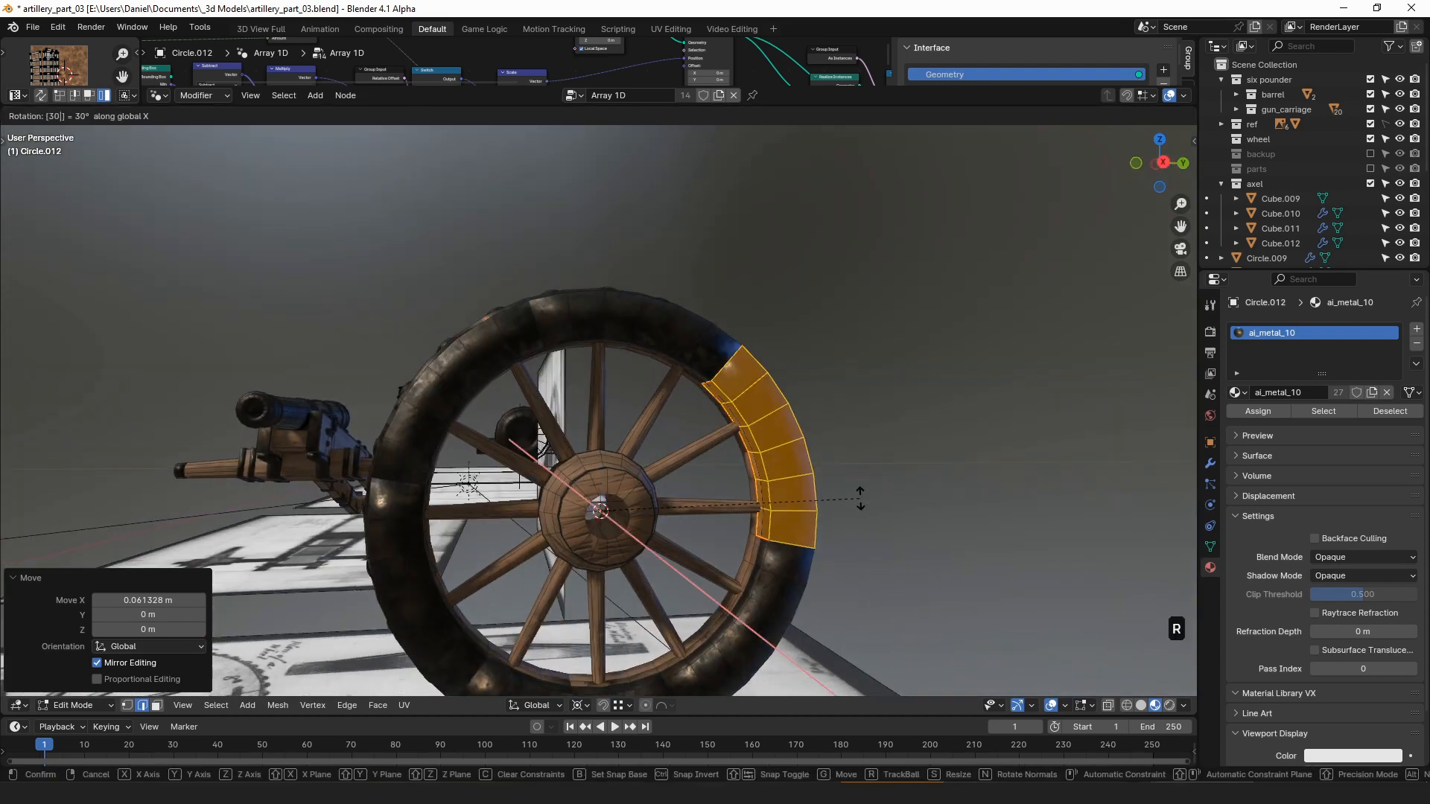
key("Return")
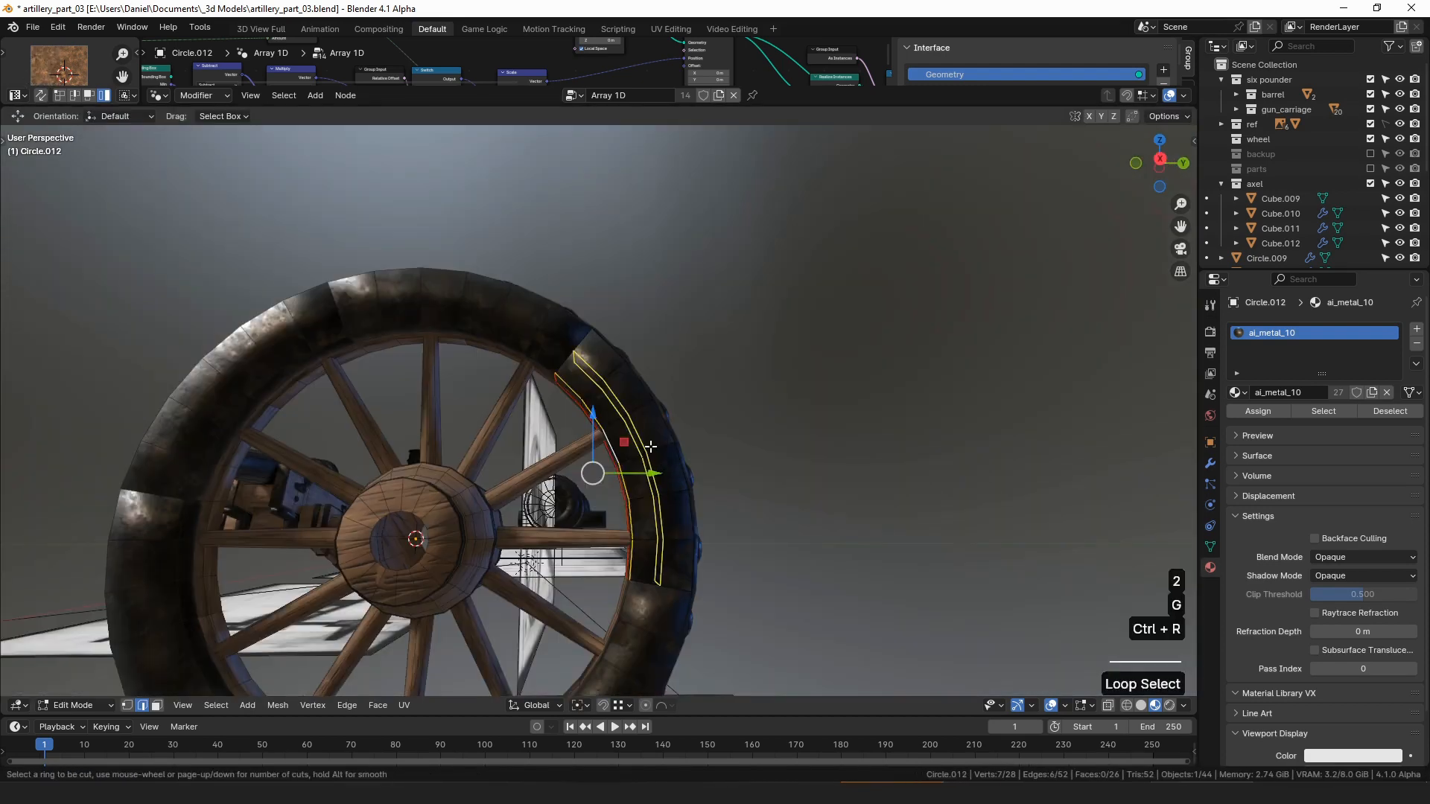
- Delete the metal felloe's unneeded faces, leaving only a short strip across the felloe joint as a strap plate
key("3")
left_click(632, 454, "alt")
key("x")
left_click(634, 456)
key("ctrl+l")
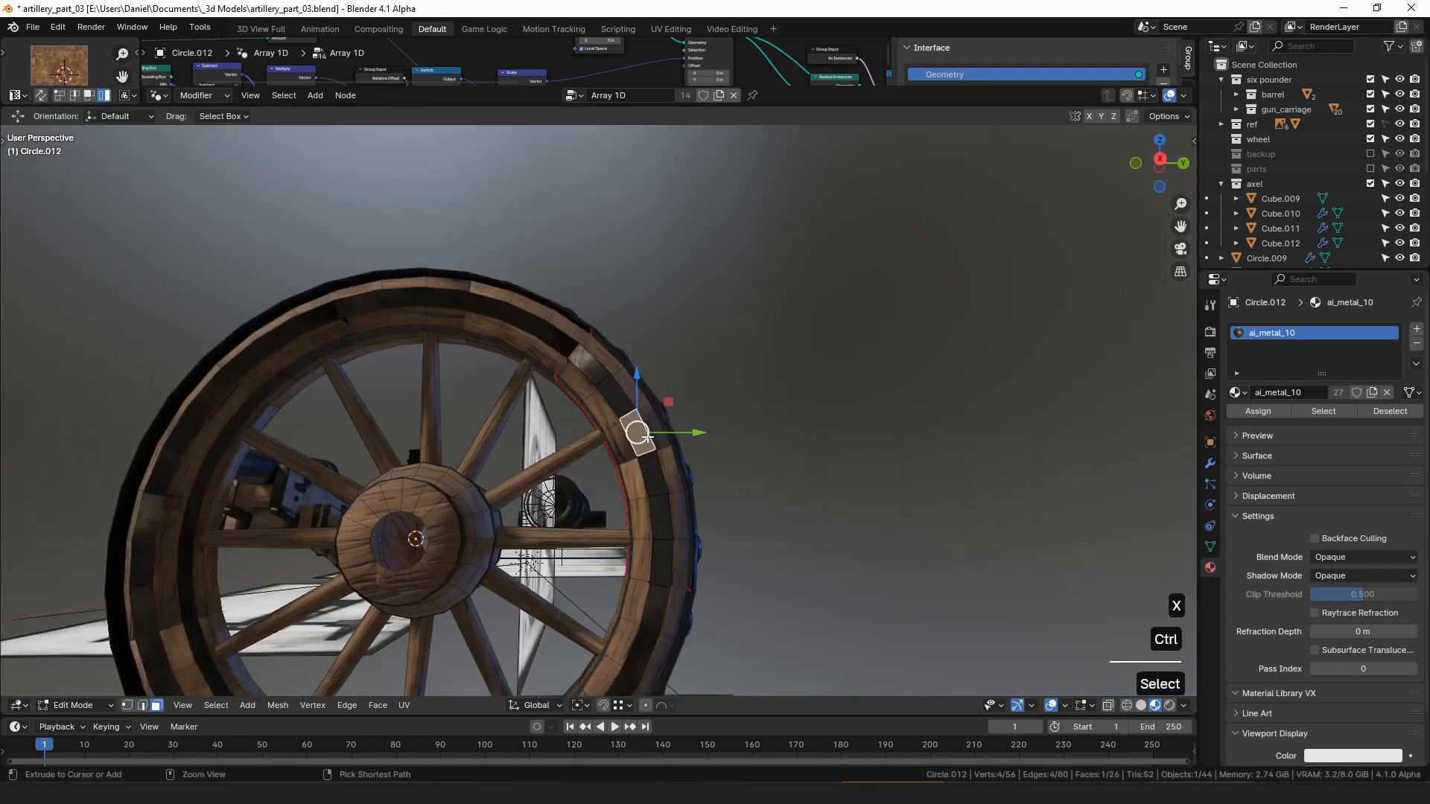
key("ctrl+i")
left_click(618, 385)
key("x")
left_click(677, 527)
- Isolate the strap object, reveal its hidden geometry and delete the stray faces outside the strap strip
key("KP_Divide")
key("alt+h")
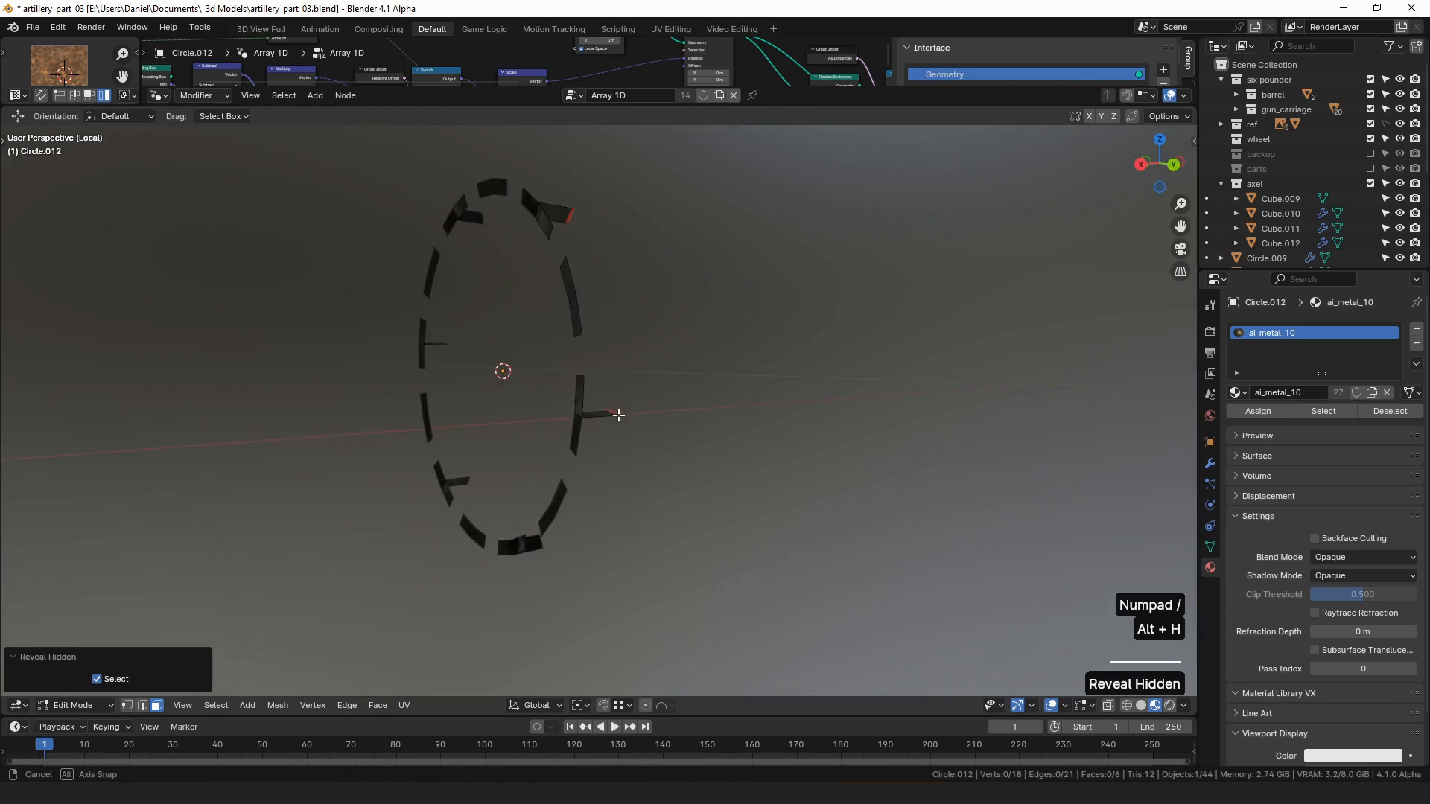
left_click(563, 431)
left_click(540, 204, "shift")
key("ctrl+l")
key("x")
left_click(541, 204)
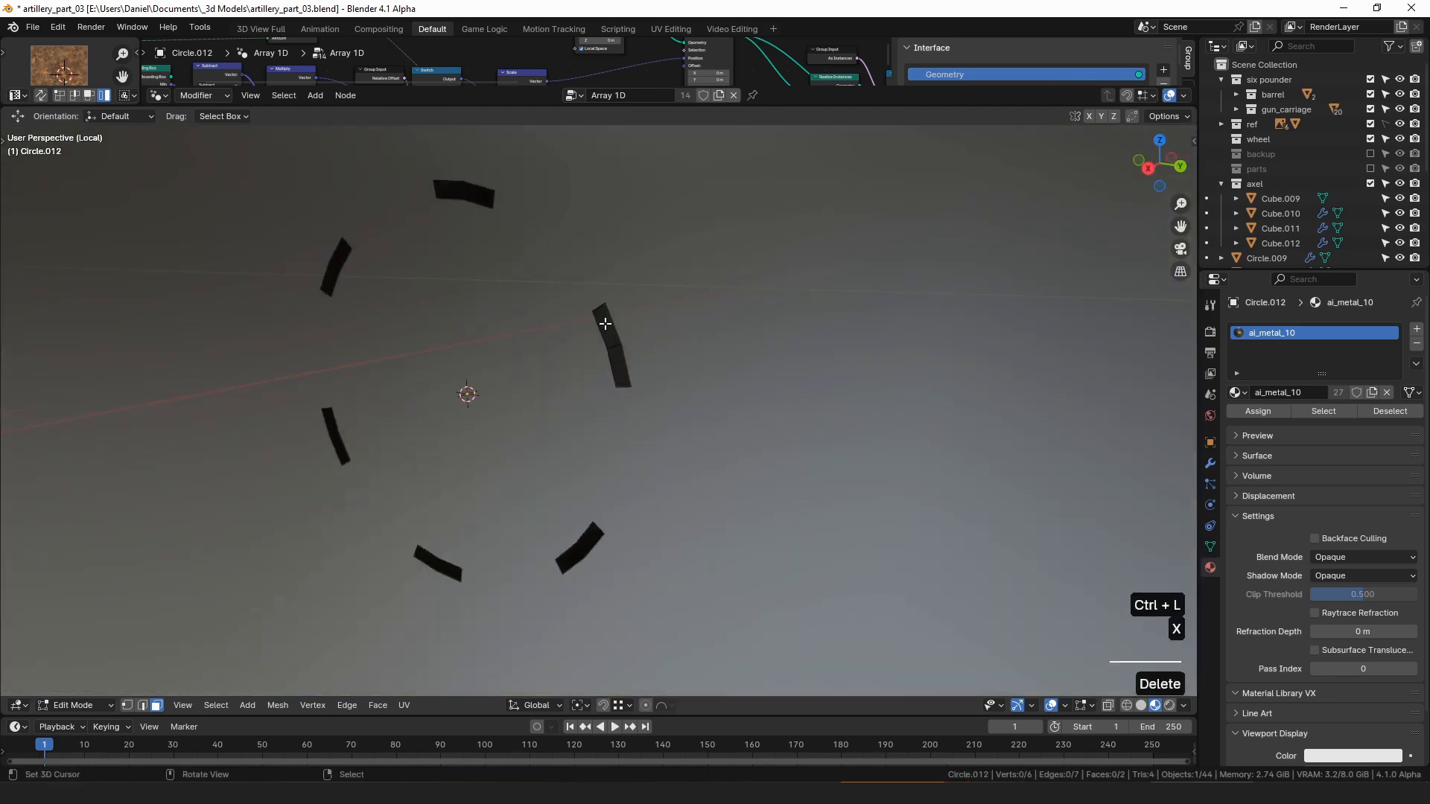
- Return to the full scene and extrude the strap's faces to form a thin metal plate over the felloe joint
left_click(712, 354)
key("KP_Divide")
key("e")
key("ctrl+z")
left_click_drag(588, 517, 633, 493)
mouse_move(633, 493)
middle_mouse_down()
mouse_move(773, 492)
mouse_move(648, 500)
middle_mouse_up()
left_click(648, 501)
key("e")
key("ctrl+z")
key("ctrl+z")
key("i")
left_click(883, 476)
middle_click_drag(879, 478, 745, 506)
- Add an eight-sided cylinder to the strap mesh as a bolt head and rotate it 90° about Y
left_click_drag(605, 515, 614, 505)
key("ctrl+l")
middle_click_drag(633, 499, 743, 469)
key("r")
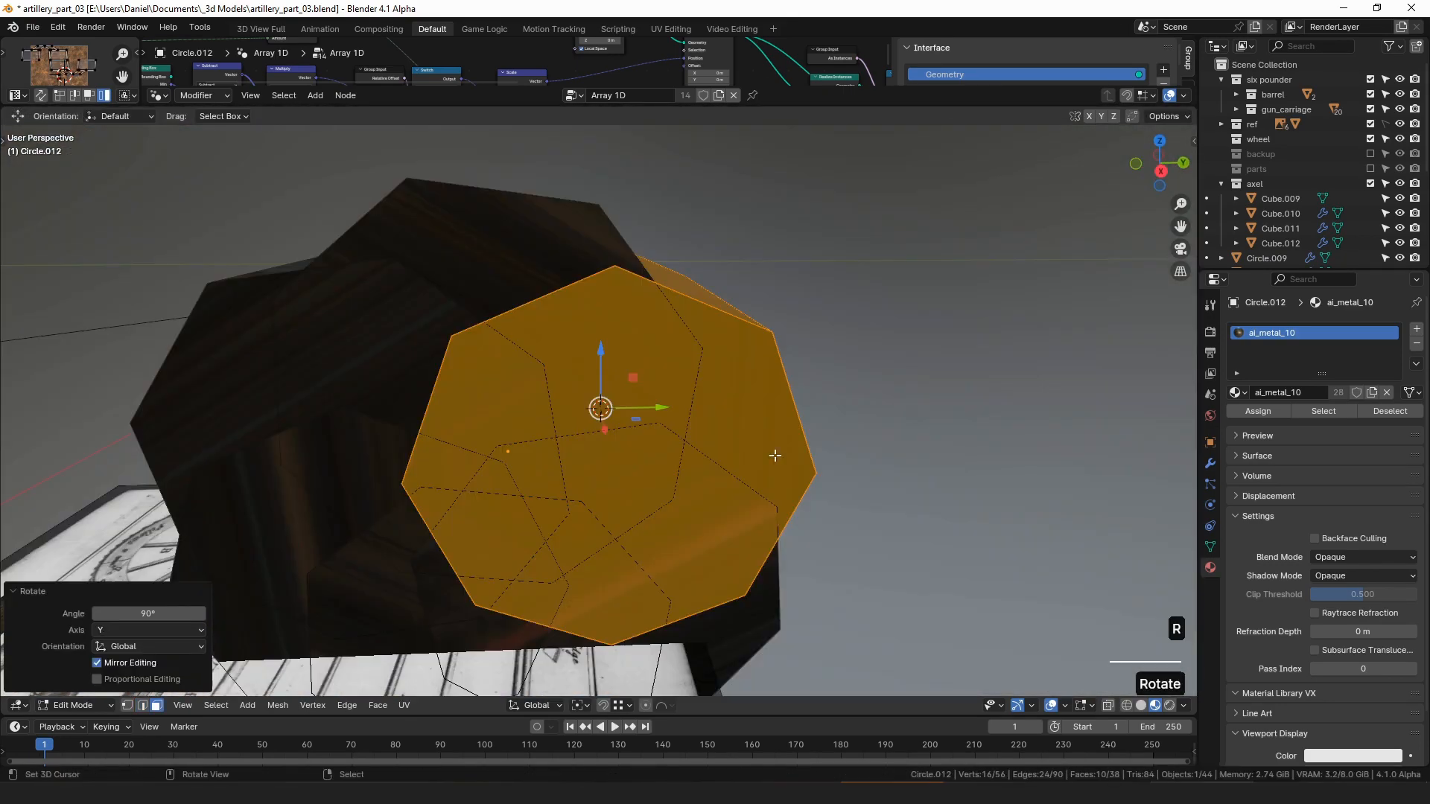
- Scale the cylinder down to bolt size and flatten it along X
key("s")
left_click(619, 411)
scroll(817, 403, "up", 4)
key("s")
left_click(655, 394)
scroll(699, 365, "up", 3)
key("s")
key("x")
left_click(700, 441)
- Move the bolt head along X clear of the felloe and delete its hidden back face
middle_click_drag(701, 440, 791, 456)
key("g")
key("x")
left_click(901, 464)
left_click(844, 454)
key("x")
left_click(875, 451)
- Inset the bolt head's front face to shape it and move the whole bolt along X onto the felloe
left_click(792, 509)
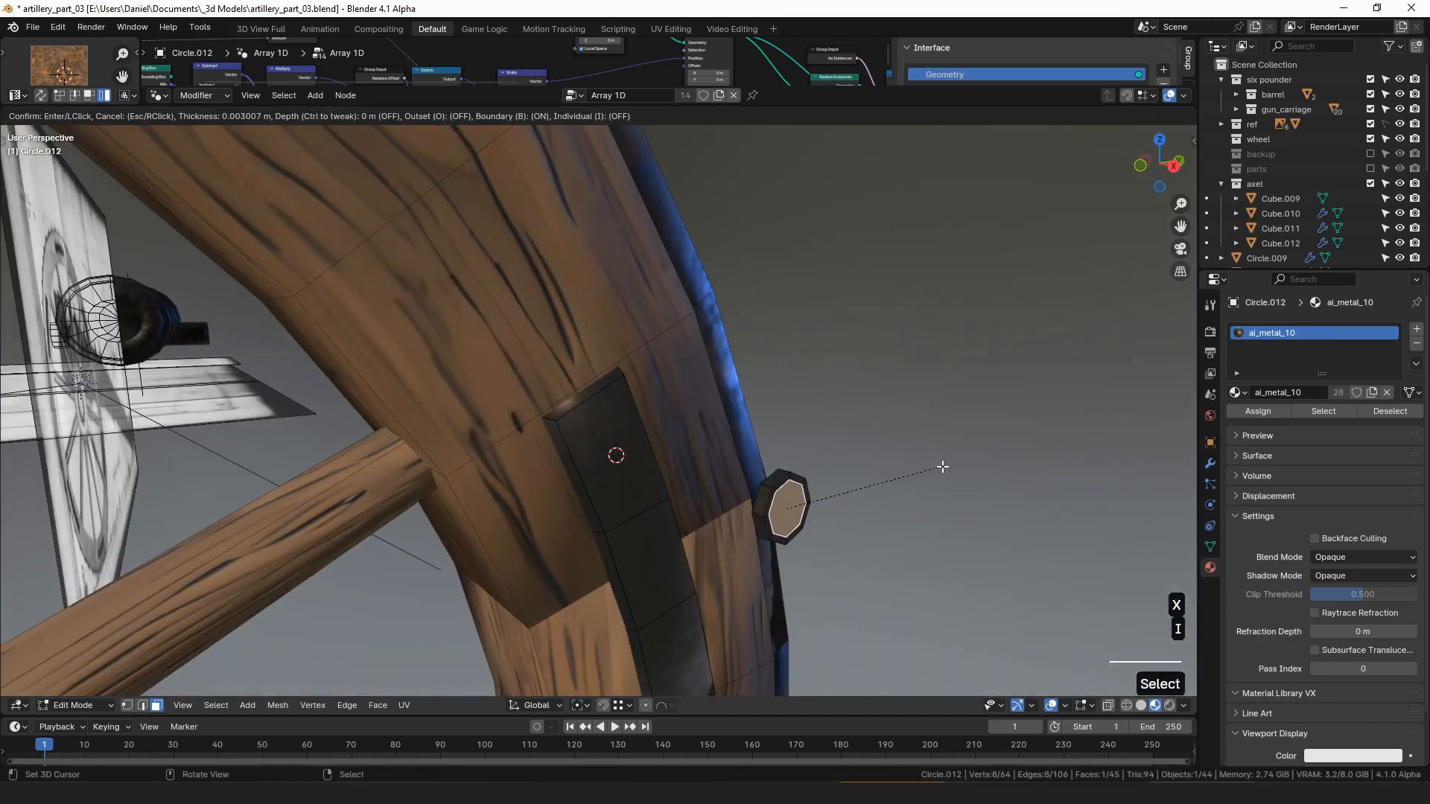
key("i")
left_click(932, 474)
left_click(940, 473)
key("ctrl+l")
key("g")
key("x")
left_click(804, 447)
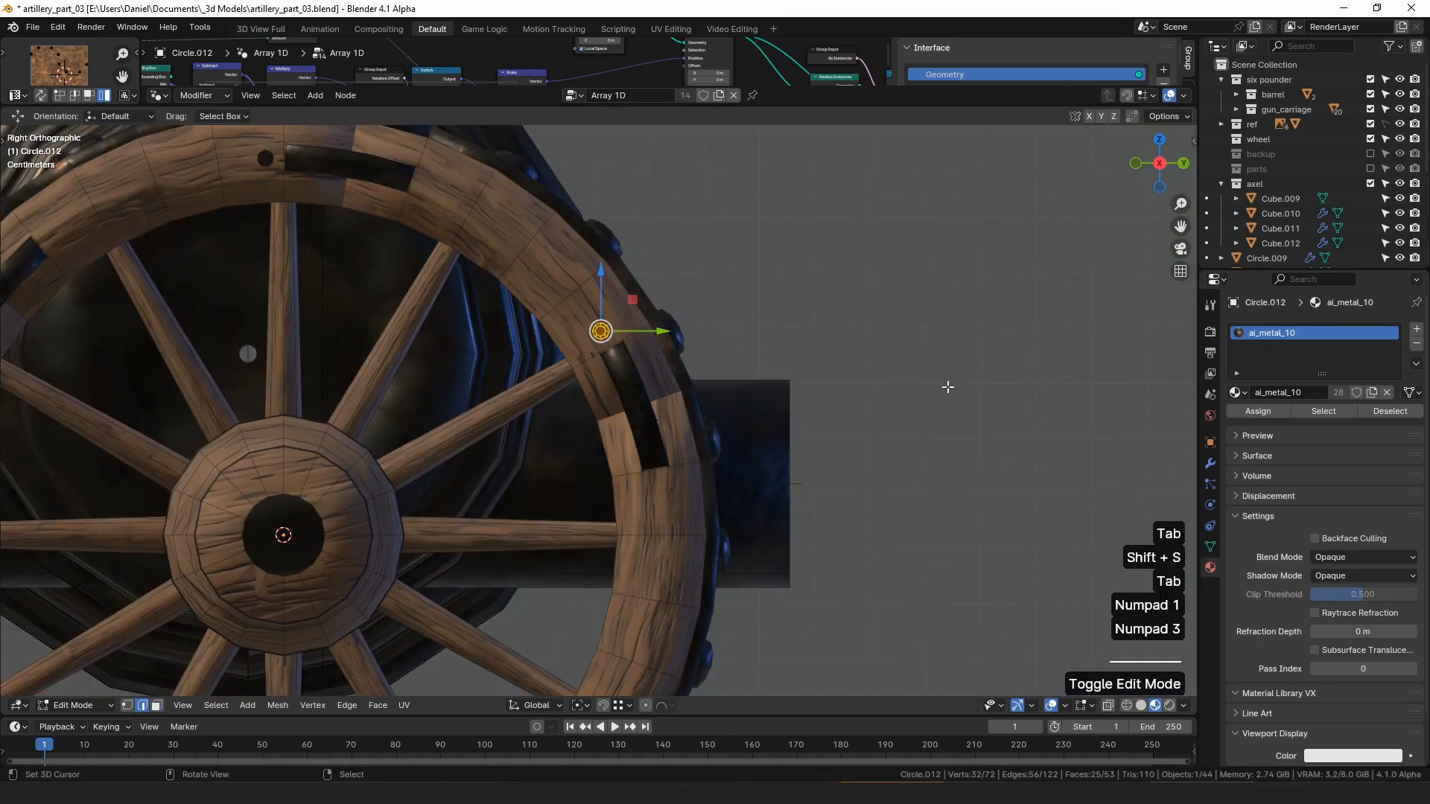
- Duplicate the bolt and rotate the copy about 25° around the wheel's centre to the strap's other end
key("period")
left_click(784, 399)
key("shift+d")
key("r")
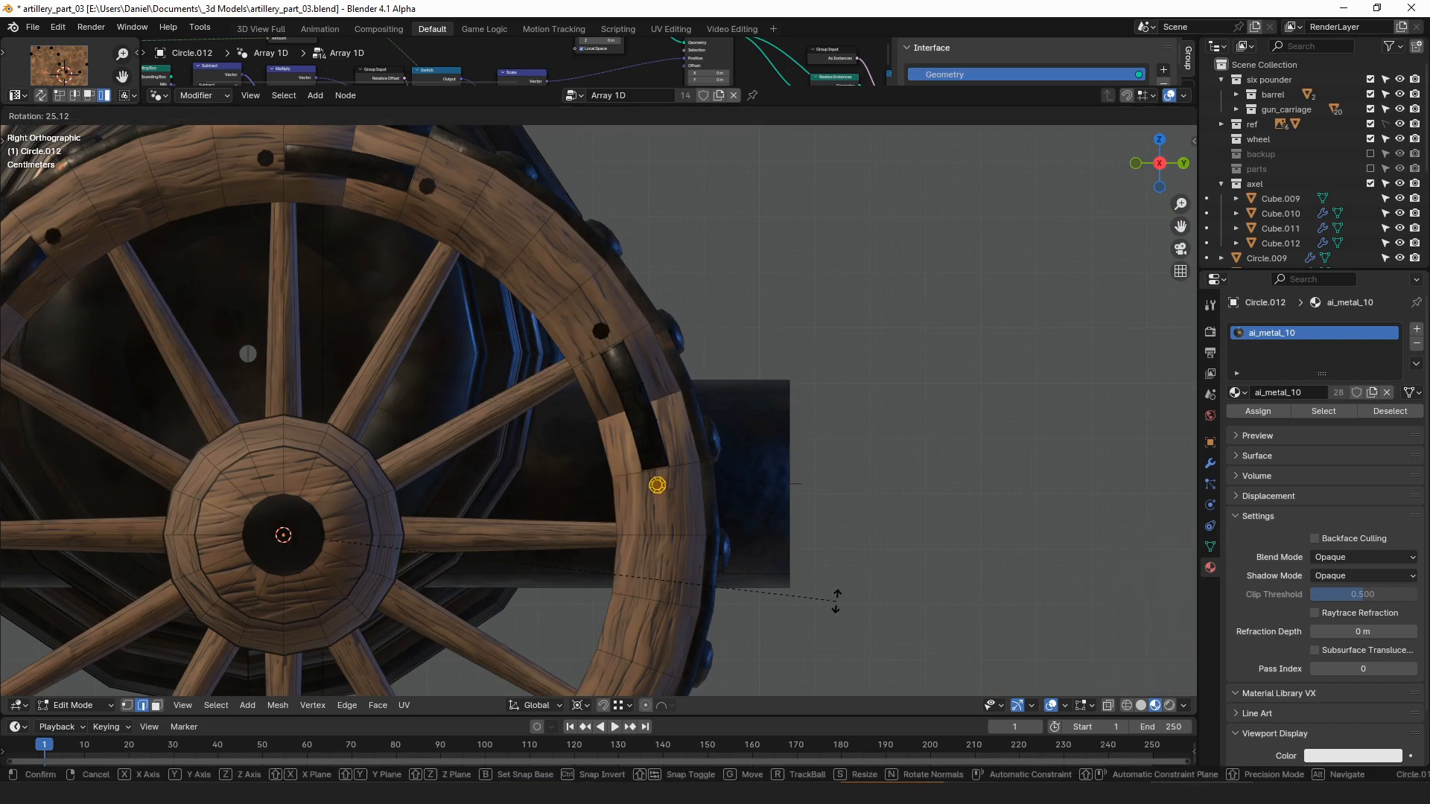
left_click(760, 549)
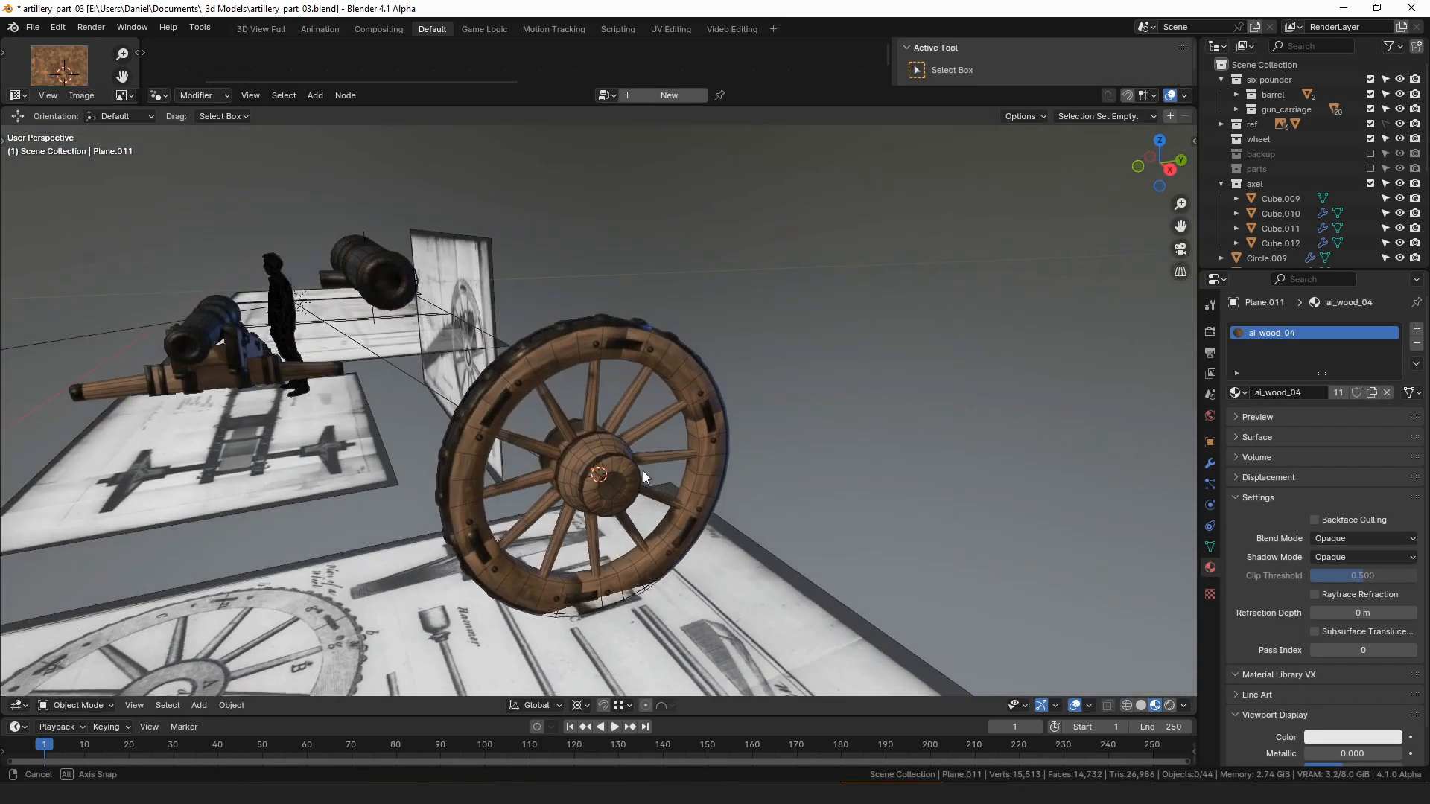
- Try adding a Bevel modifier to the wooden felloe ring after its array
middle_click_drag(642, 471, 649, 488)
middle_click_drag(649, 487, 649, 426, "shift")
scroll(539, 485, "up", 3)
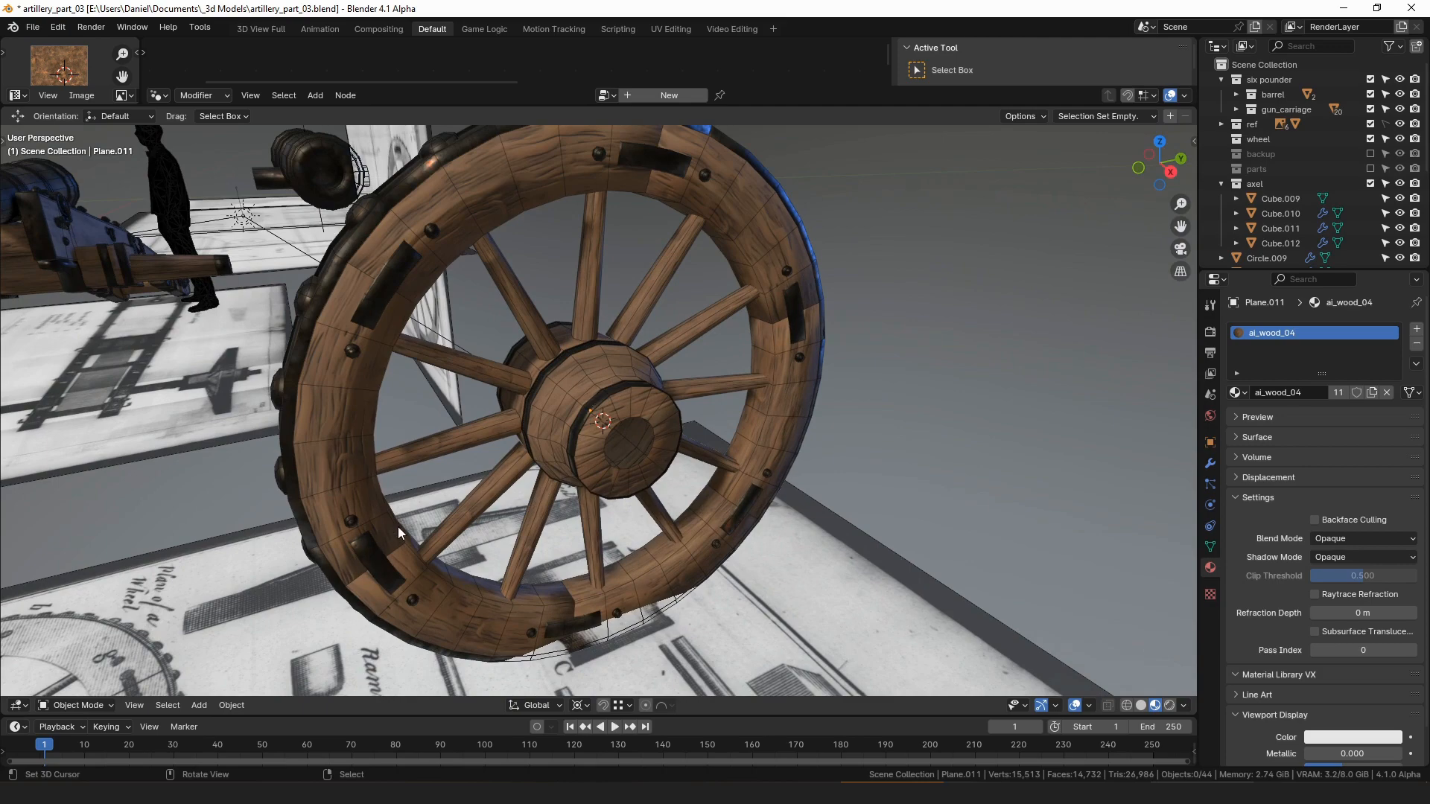
middle_click_drag(398, 526, 560, 558, "shift")
right_click(524, 517)
middle_click_drag(636, 534, 617, 514)
mouse_move(616, 514)
middle_mouse_down("shift")
mouse_move(629, 511)
mouse_move(607, 538)
middle_mouse_up("shift")
middle_click_drag(609, 627, 597, 584, "shift")
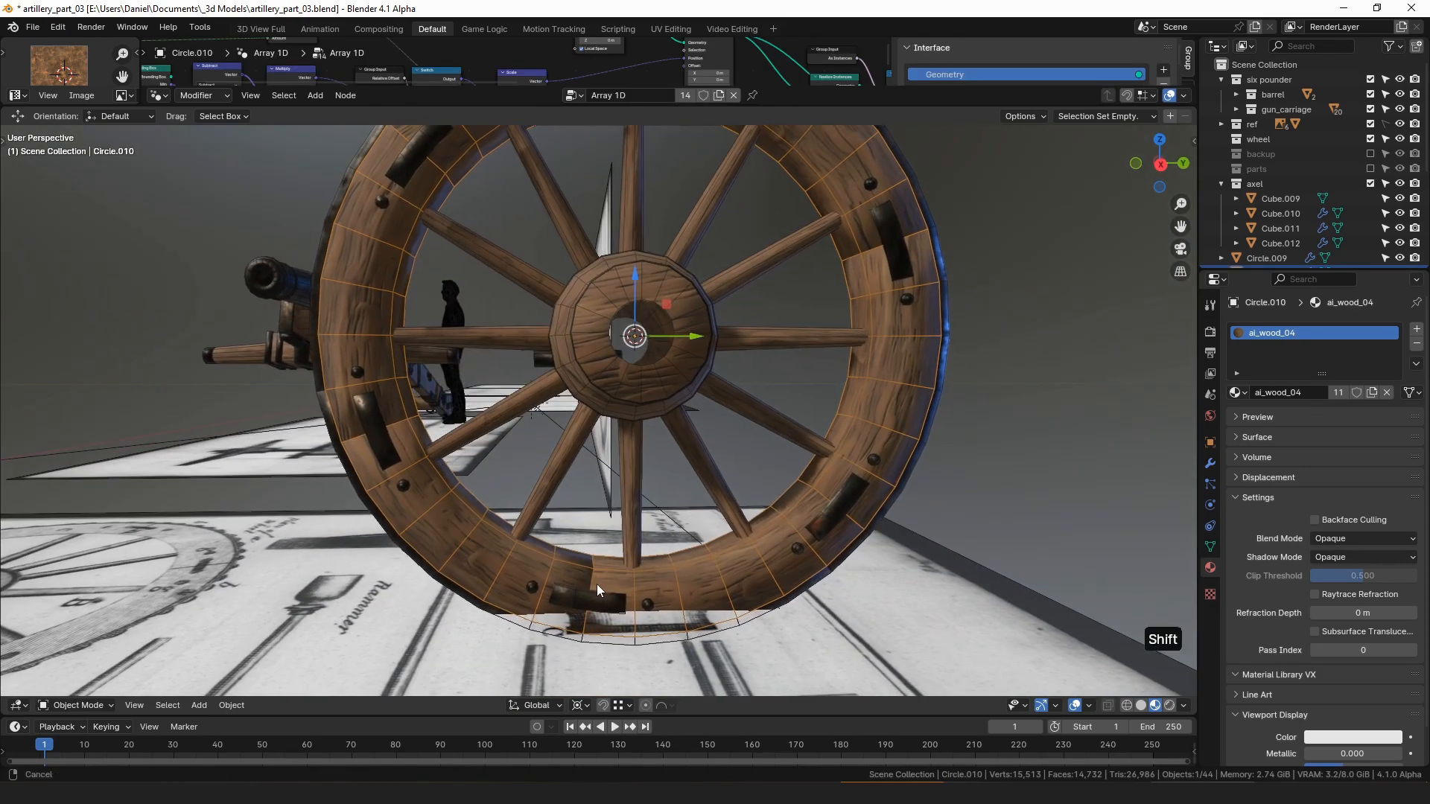
left_click(1211, 463)
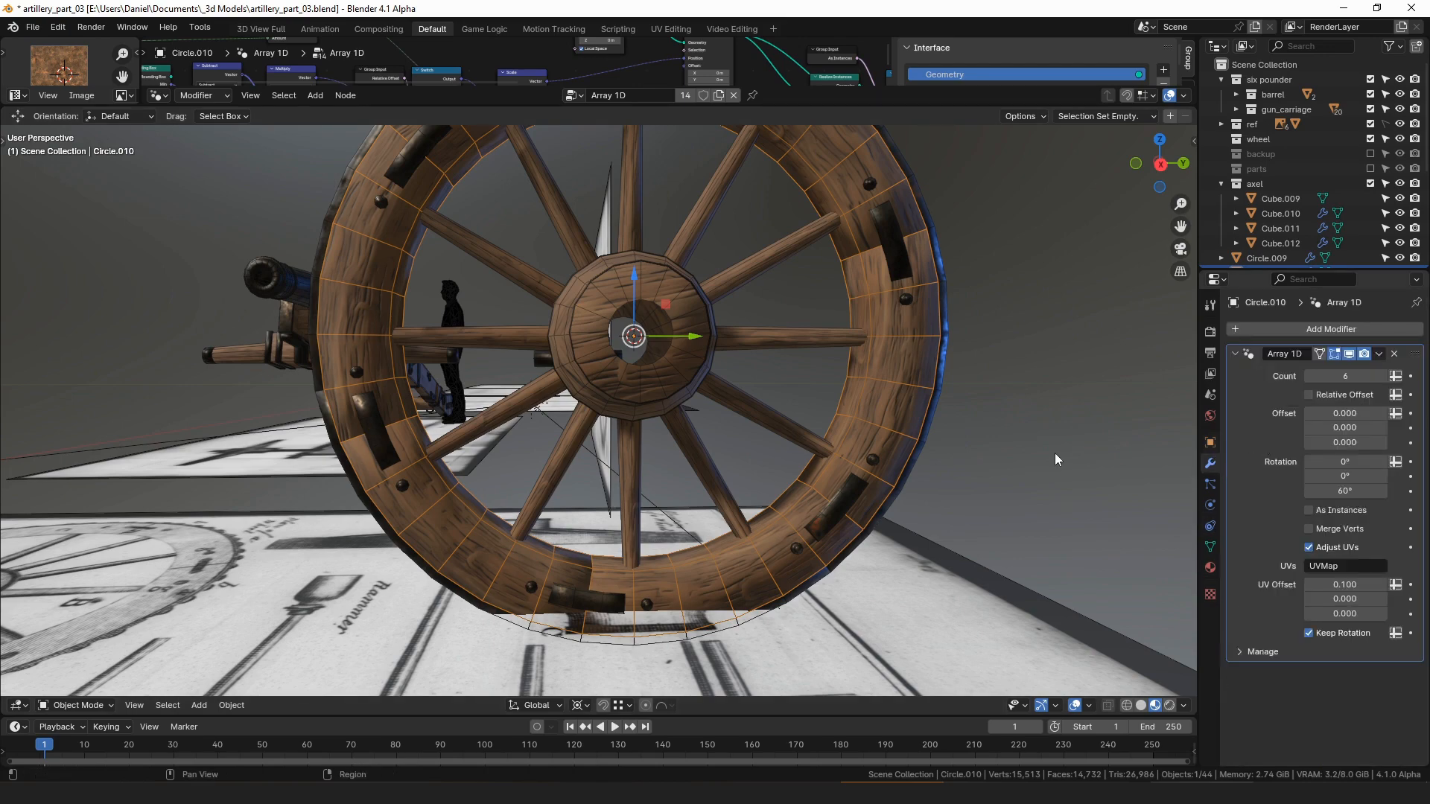
scroll(569, 608, "up", 3)
middle_click_drag(569, 608, 583, 499, "shift")
scroll(596, 529, "up", 2)
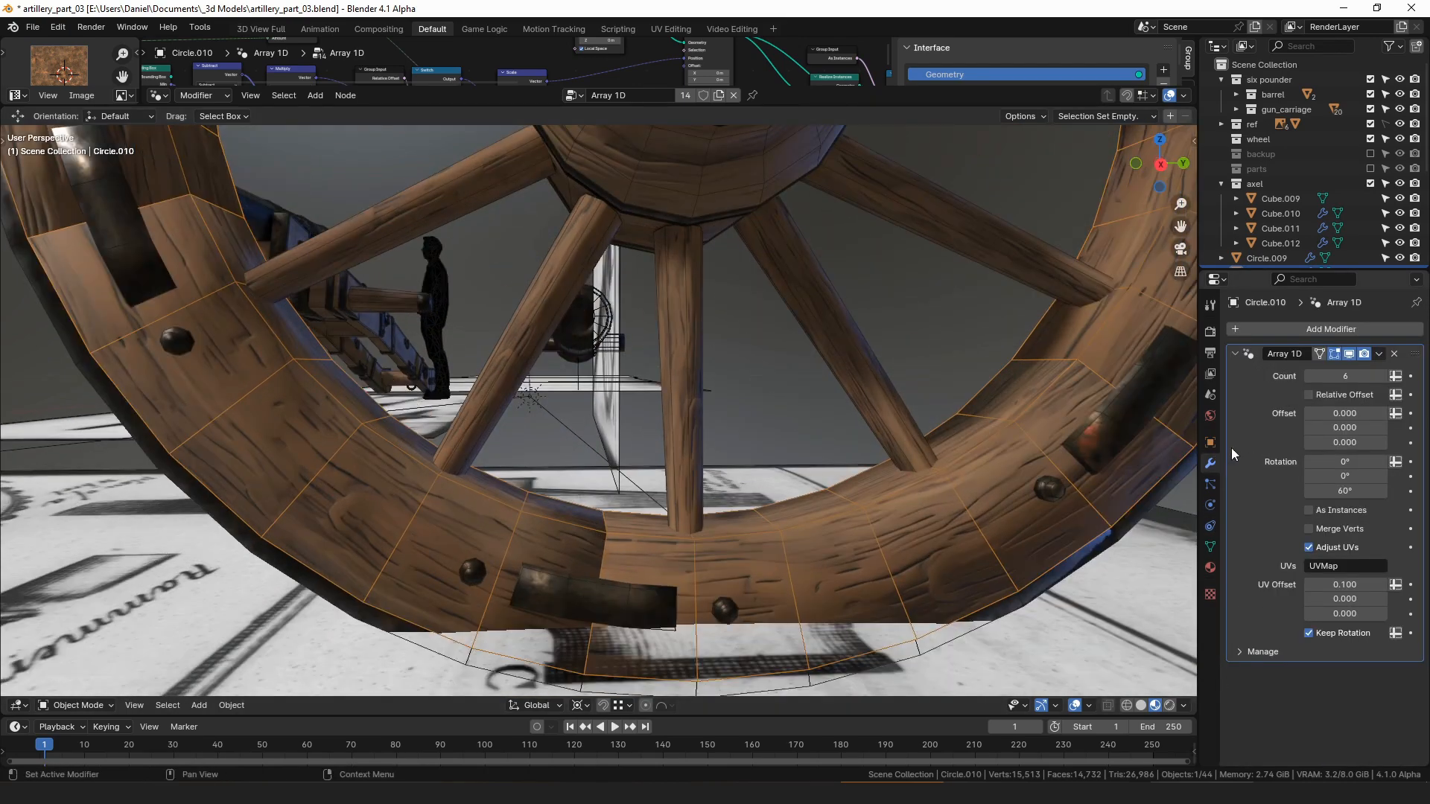
left_click(1290, 334)
type("be")
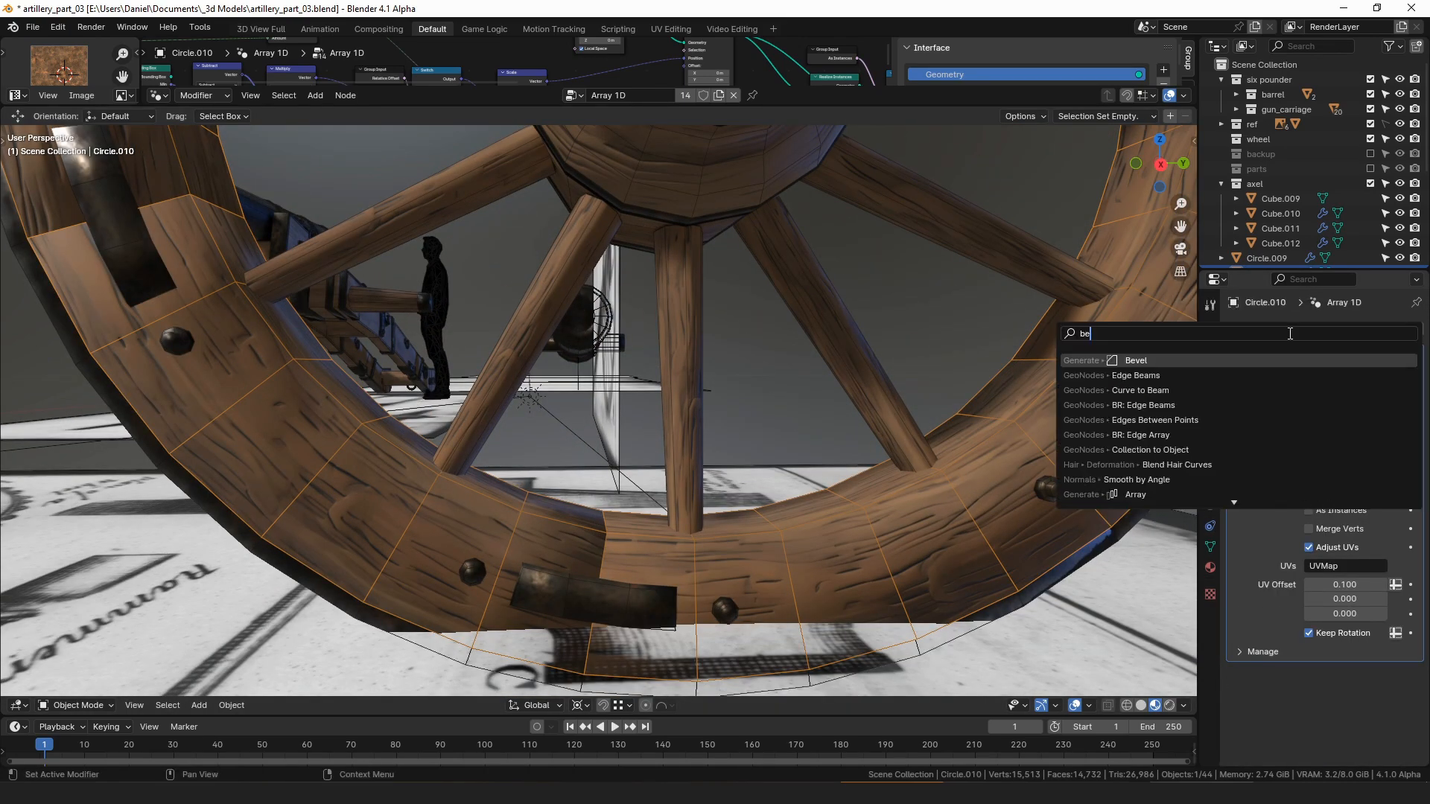
type("ve")
key("Return")
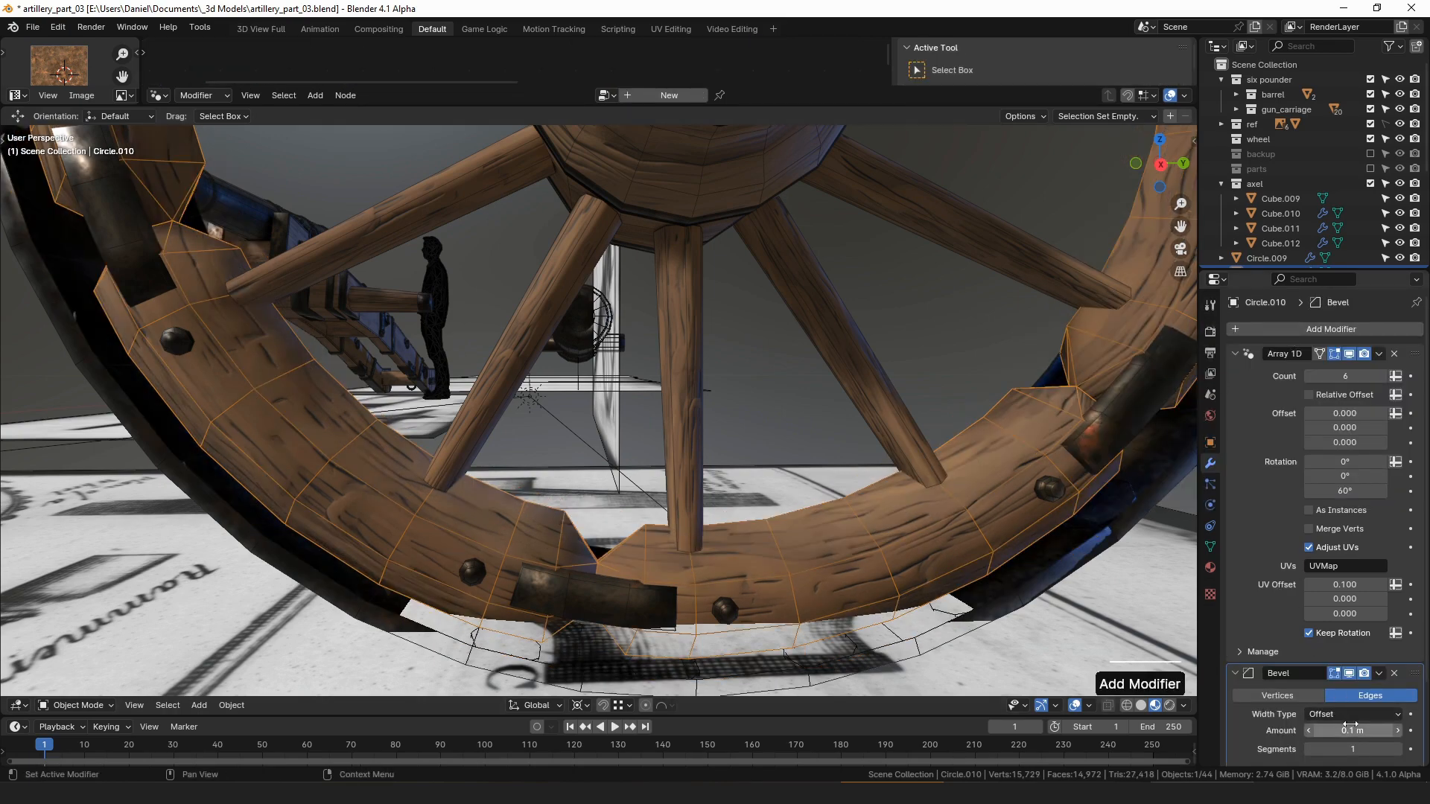
- Try a bevel amount of 0.005 m with 3 segments on the felloes
left_click_drag(1353, 731, 1360, 731, "shift")
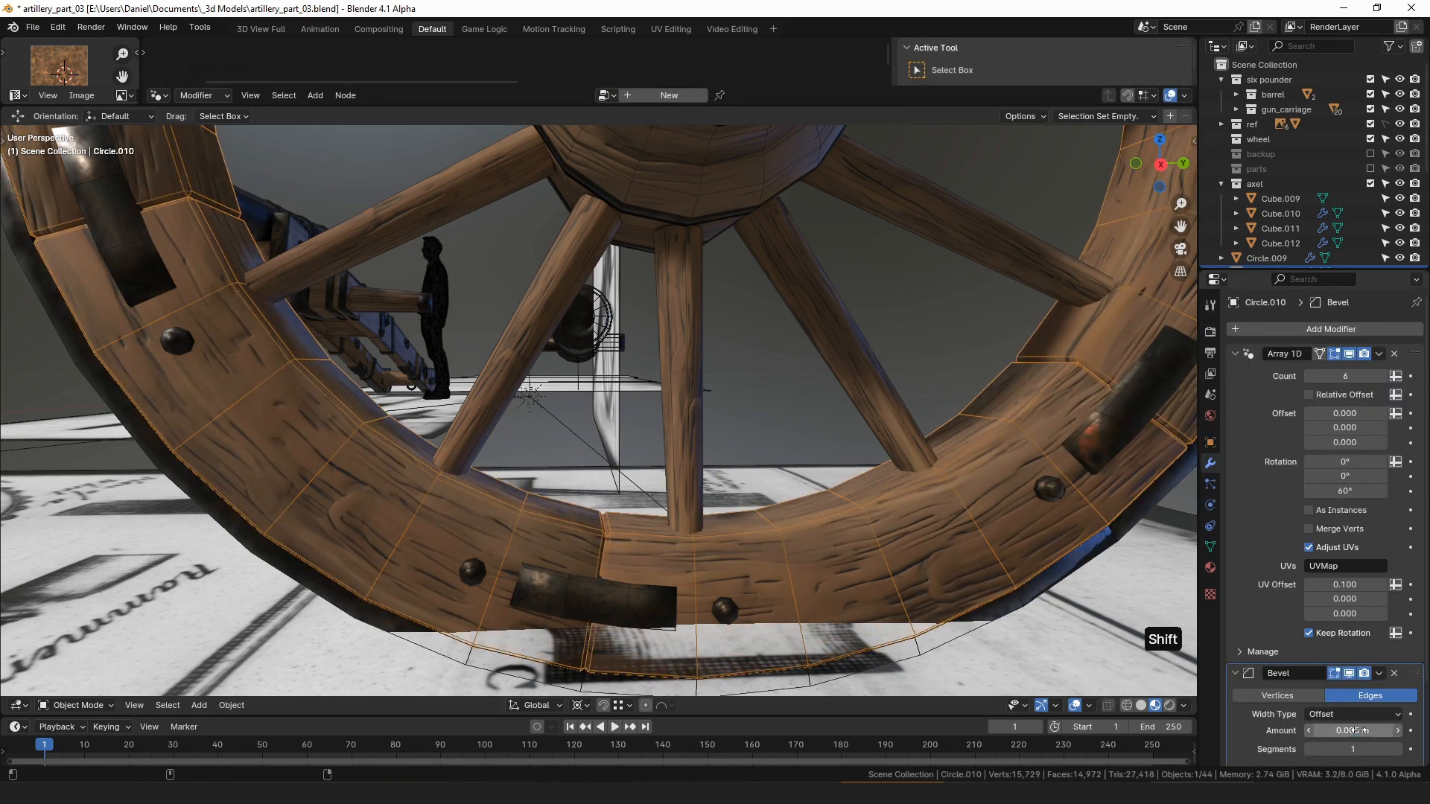
left_click(1398, 749)
scroll(968, 558, "down", 4)
key("Tab")
key("a")
middle_click_drag(648, 444, 692, 502)
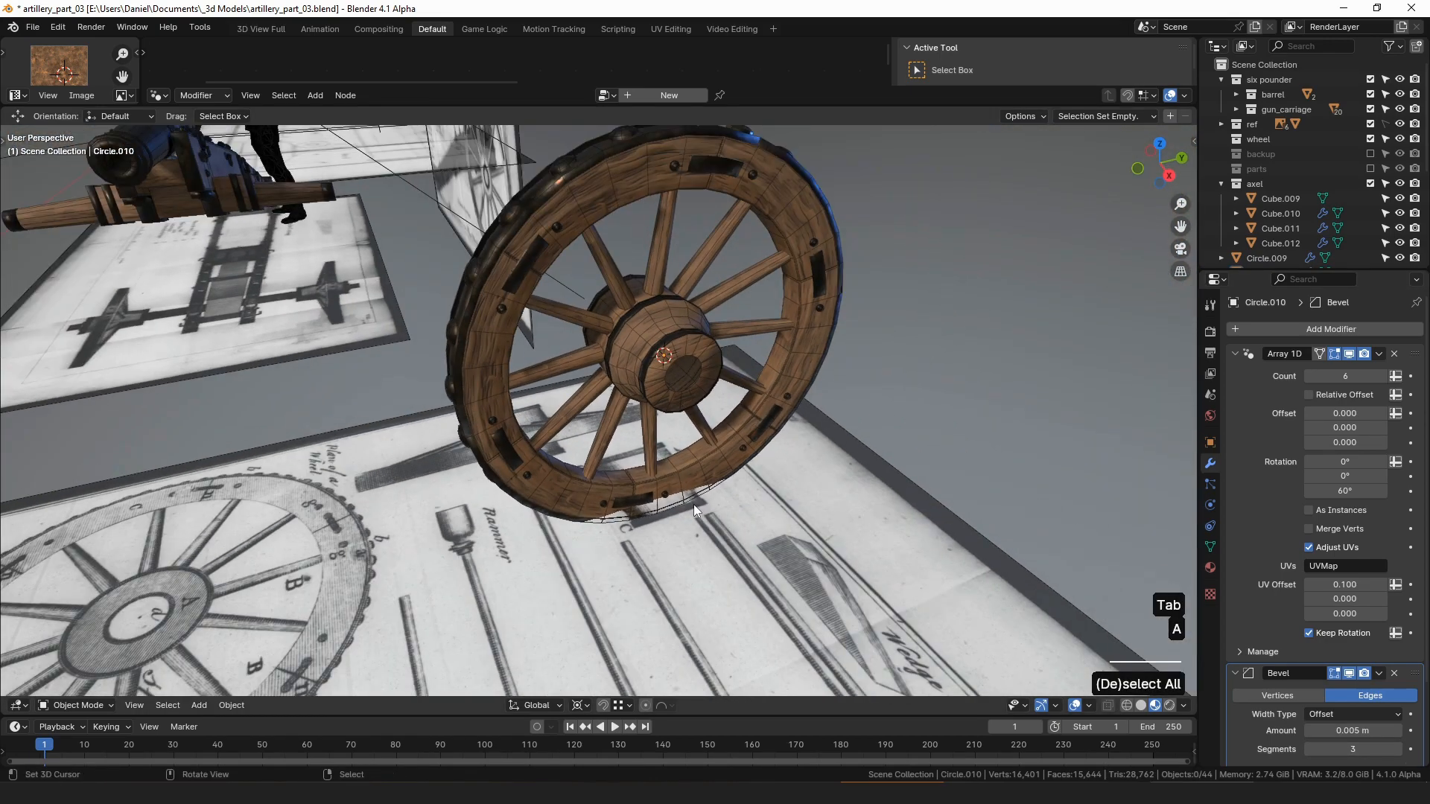
right_click(792, 355)
middle_click_drag(861, 424, 785, 410)
scroll(785, 410, "up", 2)
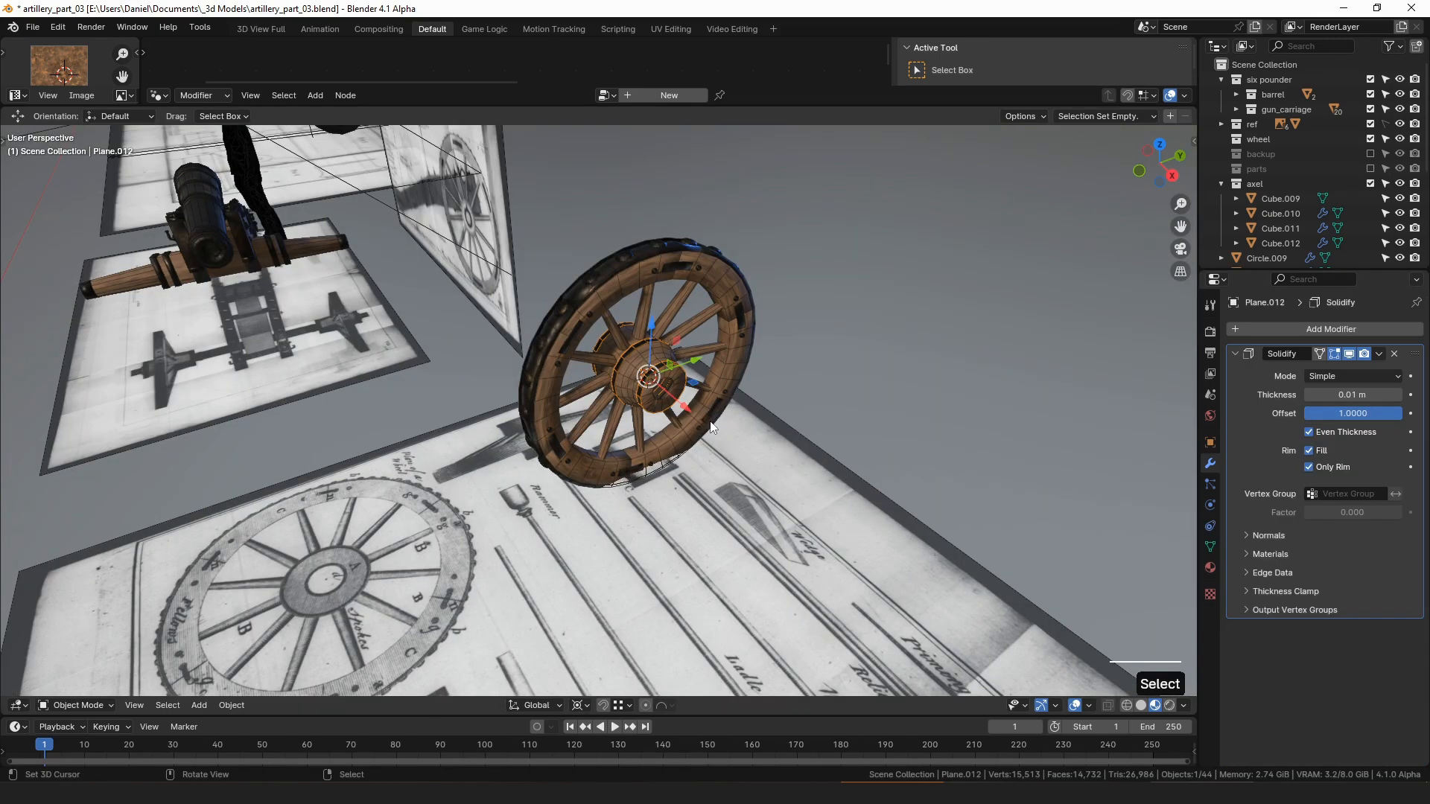
- Select all the wheel's parts and move them into a new collection named wheel
middle_click_drag(712, 426, 730, 199)
key("b")
left_click_drag(581, 512, 581, 512)
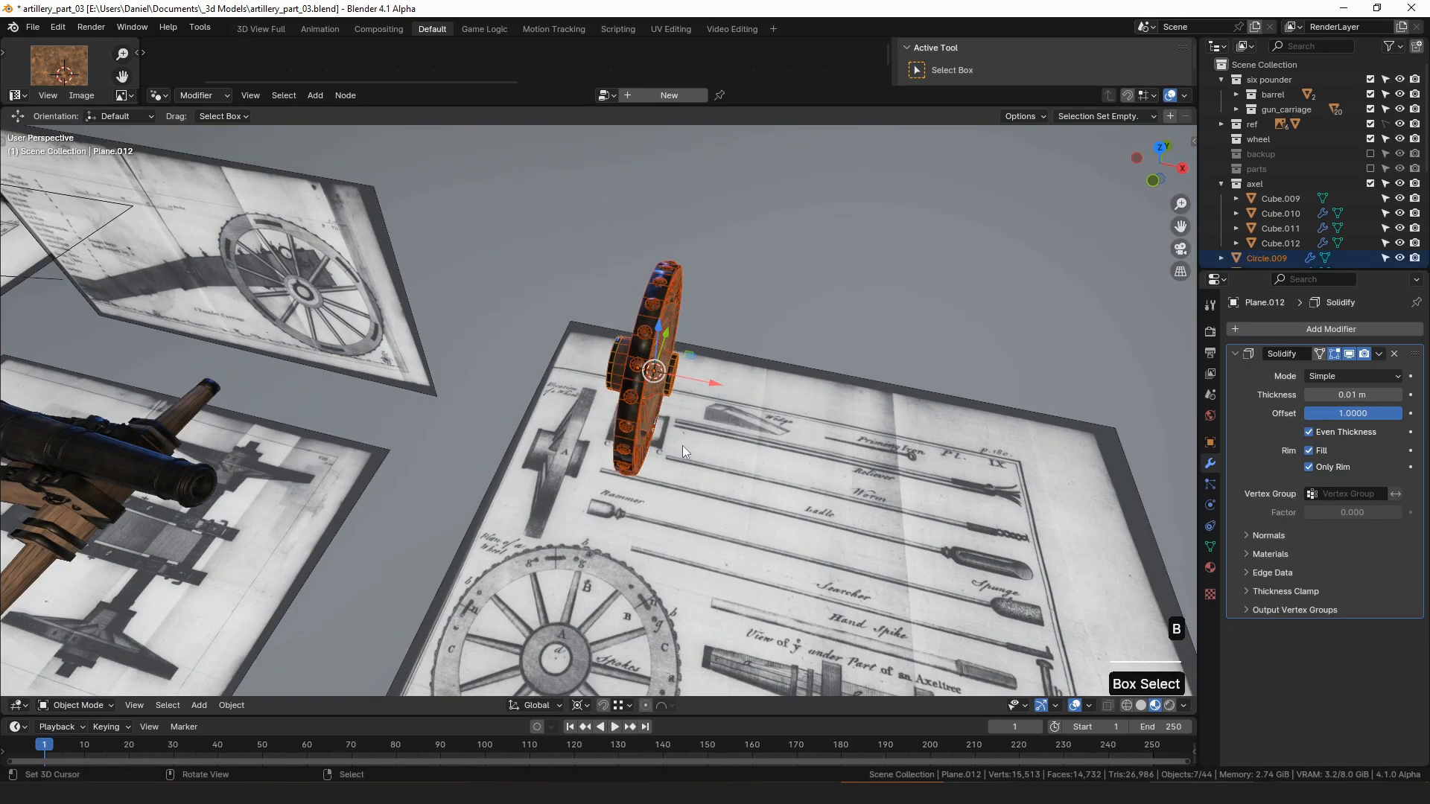
key("m")
left_click(682, 446)
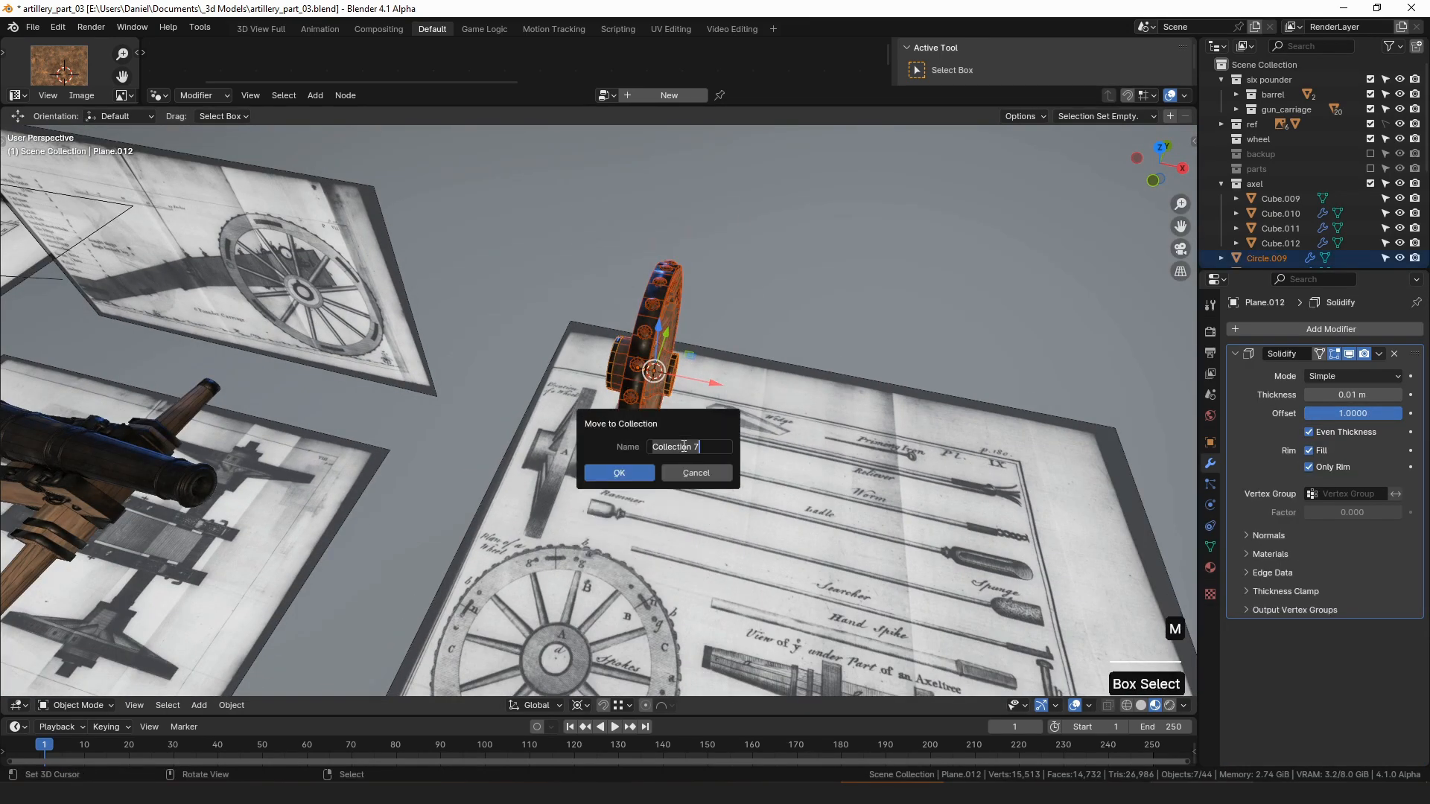
type("el")
key("Return")
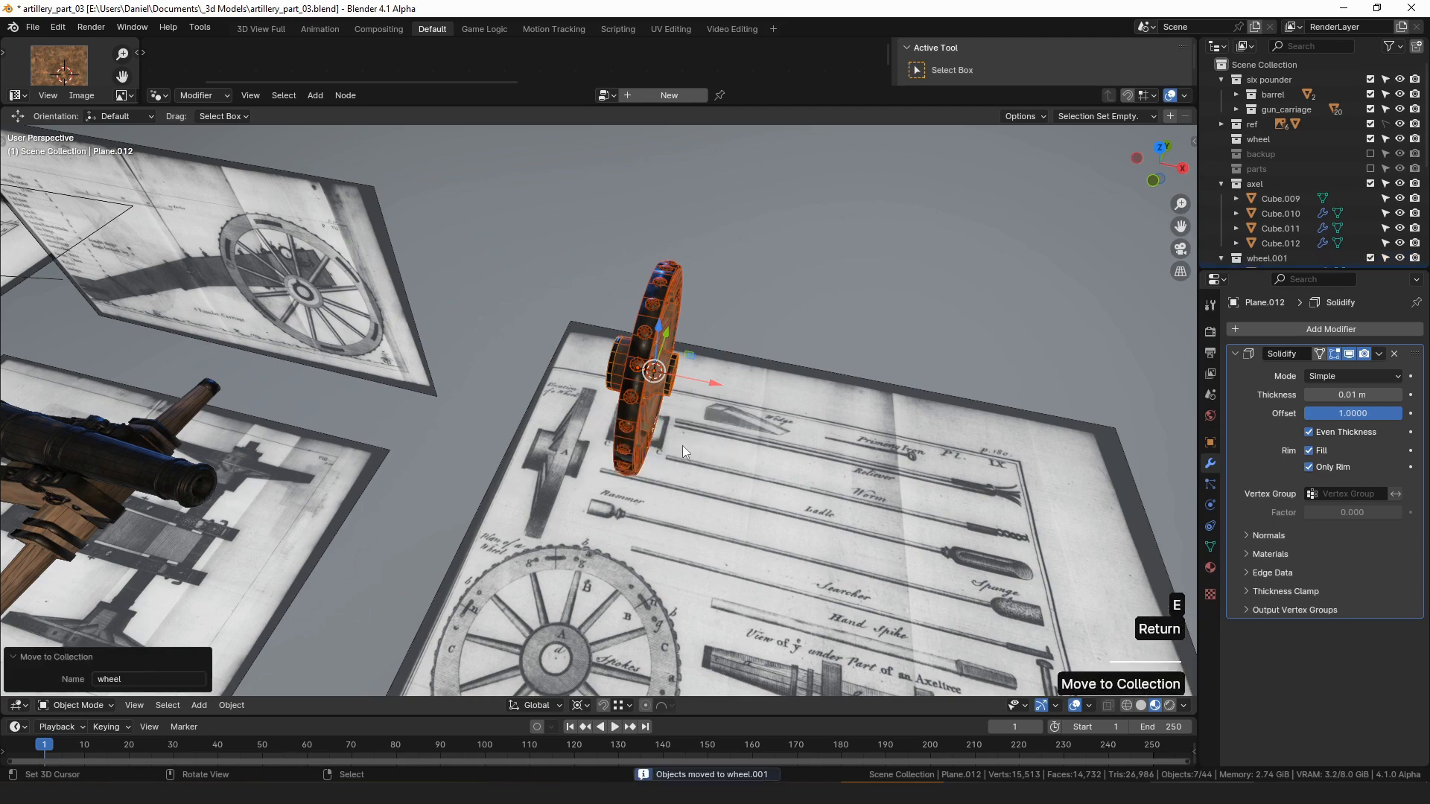
- Raise the whole wheel slightly along Z and deselect it
middle_click_drag(682, 446, 632, 321)
key("g")
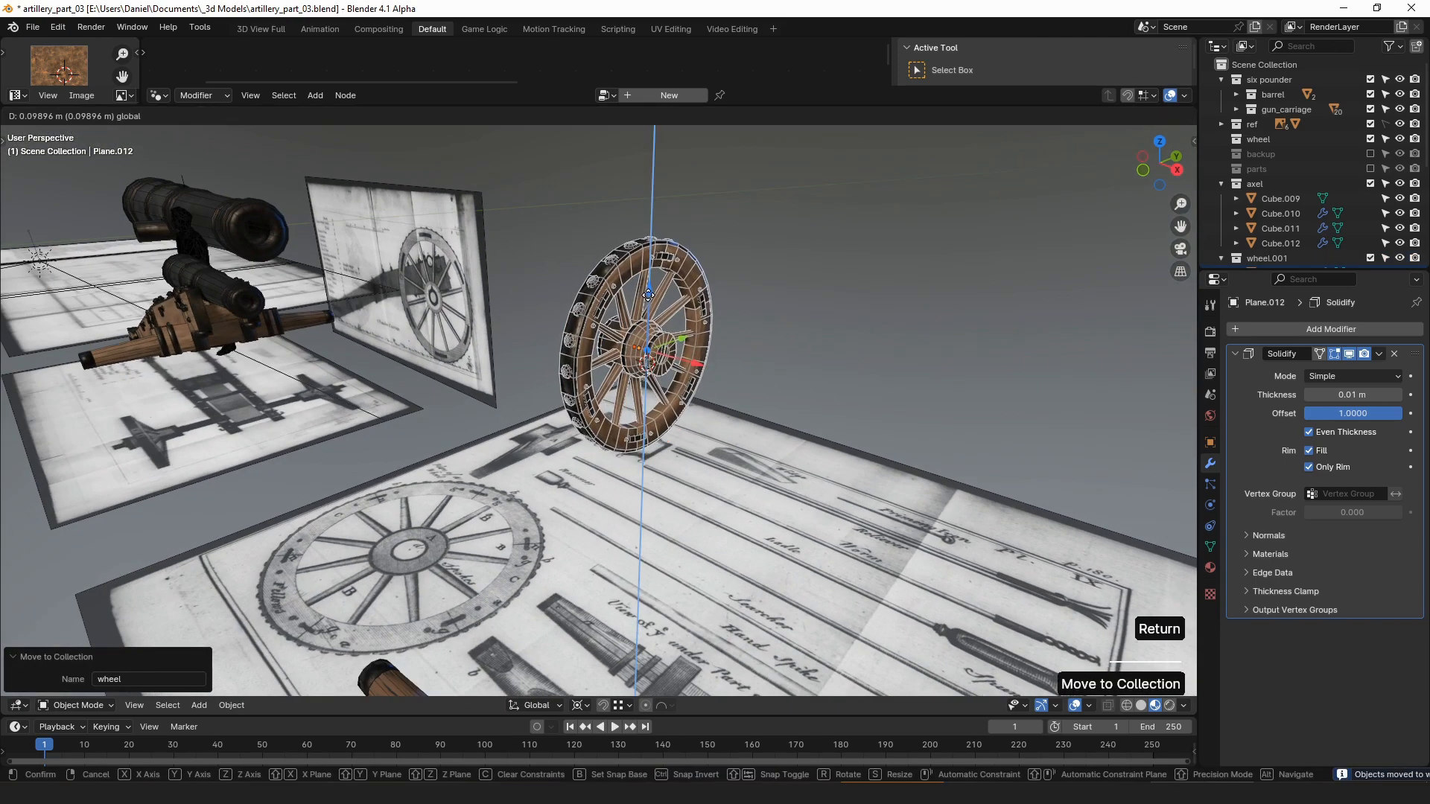
left_click(721, 381)
key("a")
middle_click_drag(721, 380, 904, 398)
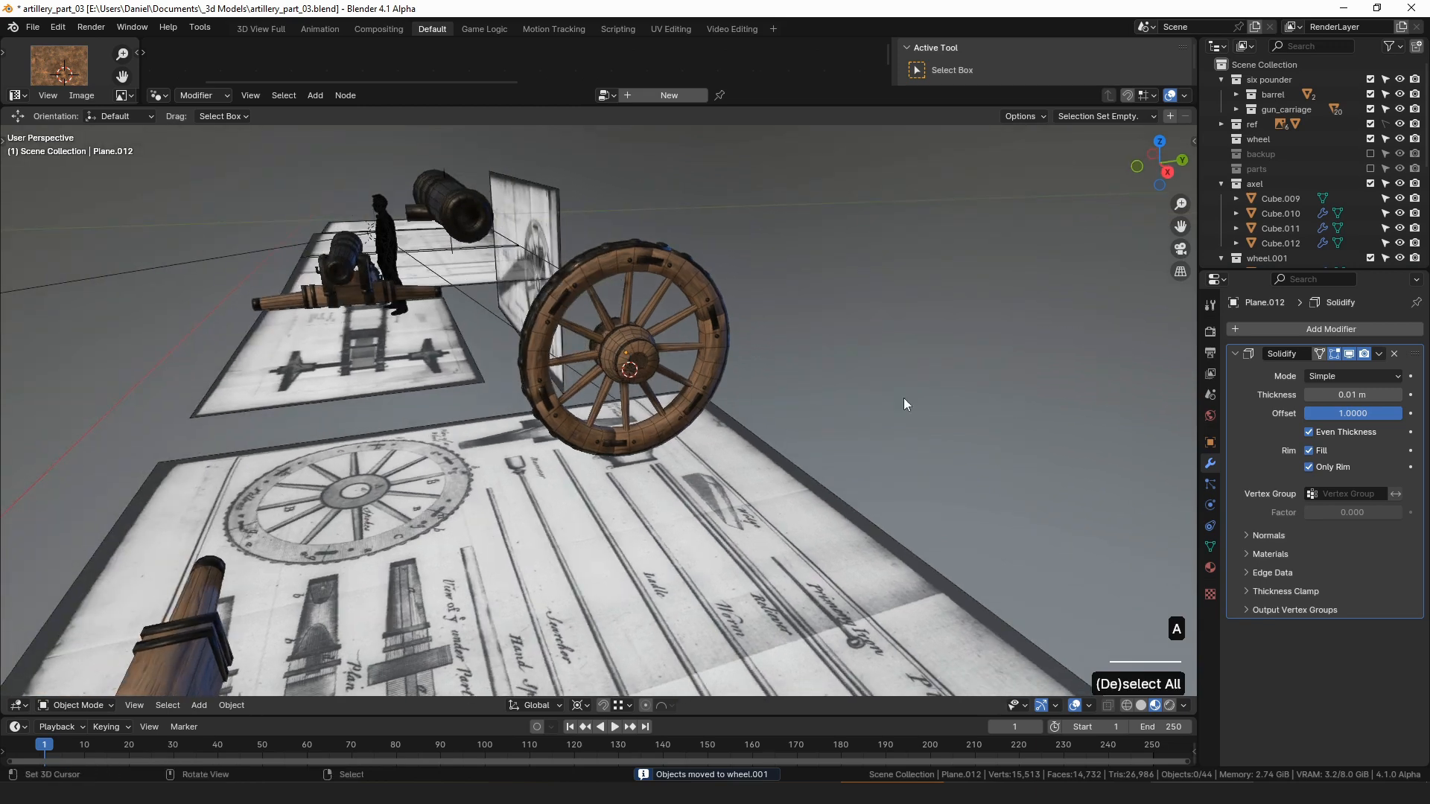
- Add an eight-sided cylinder in front of the wheel and give it a Collection to Object modifier
key("shift+a")
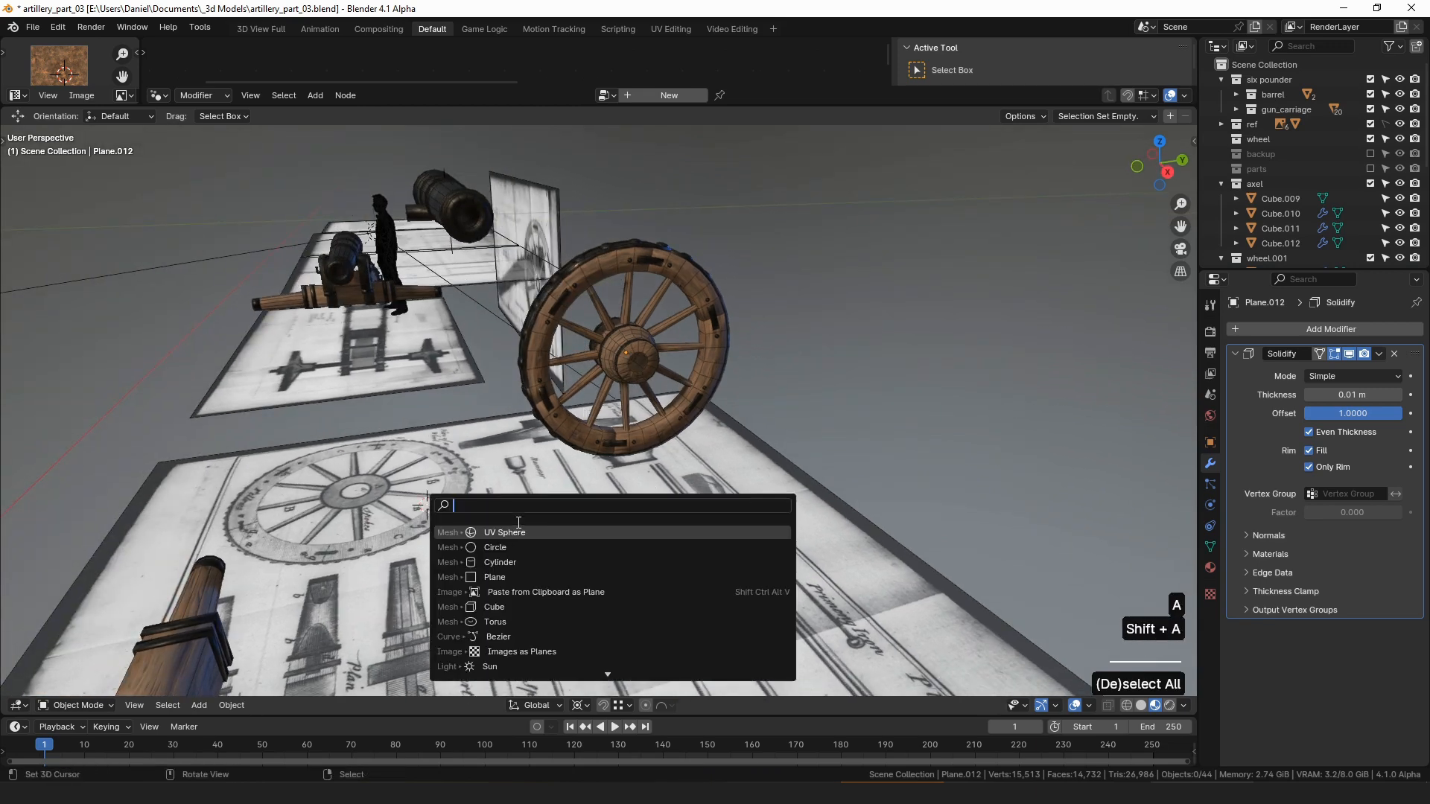
left_click(514, 563)
left_click(1303, 329)
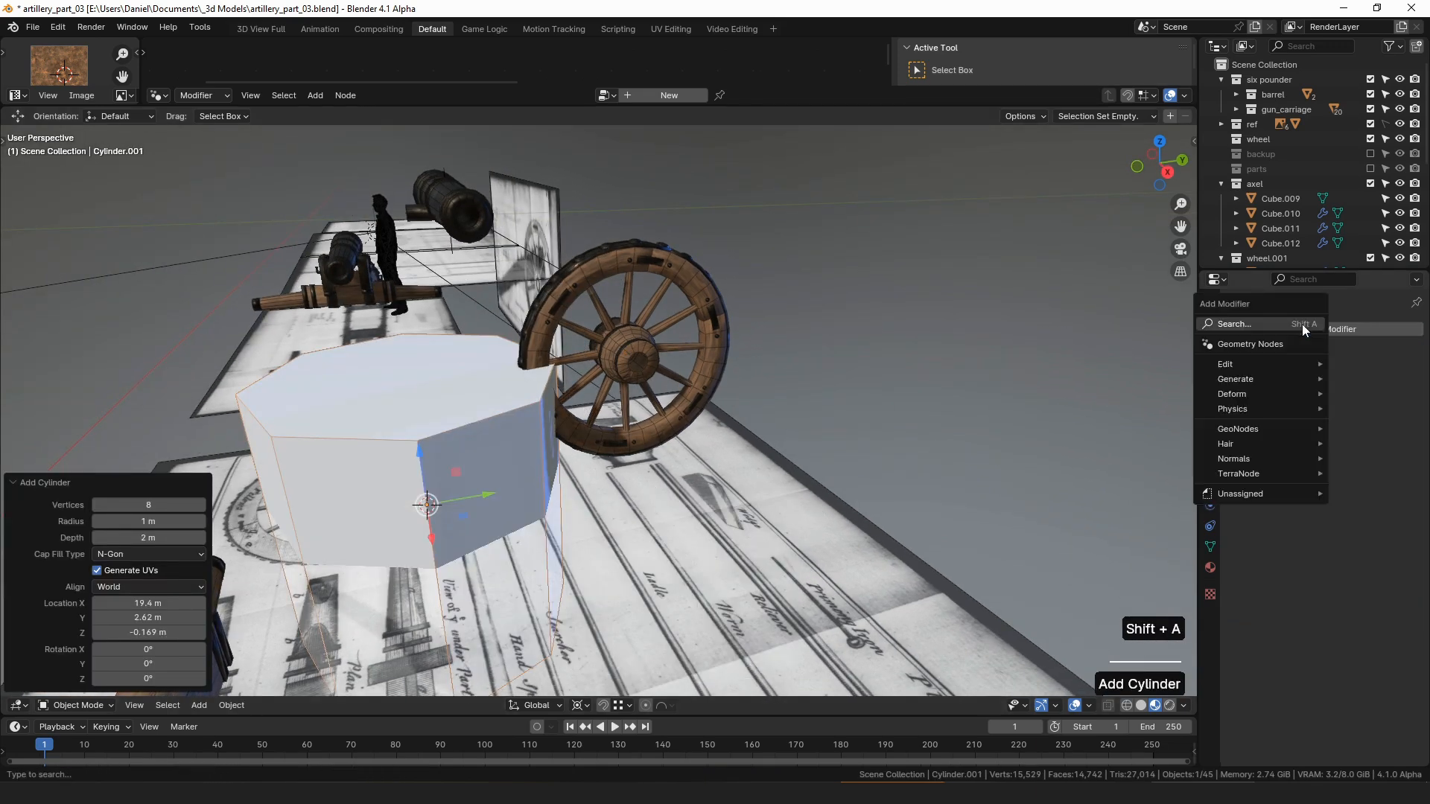
left_click(1302, 324)
type("coll")
key("Down")
key("Return")
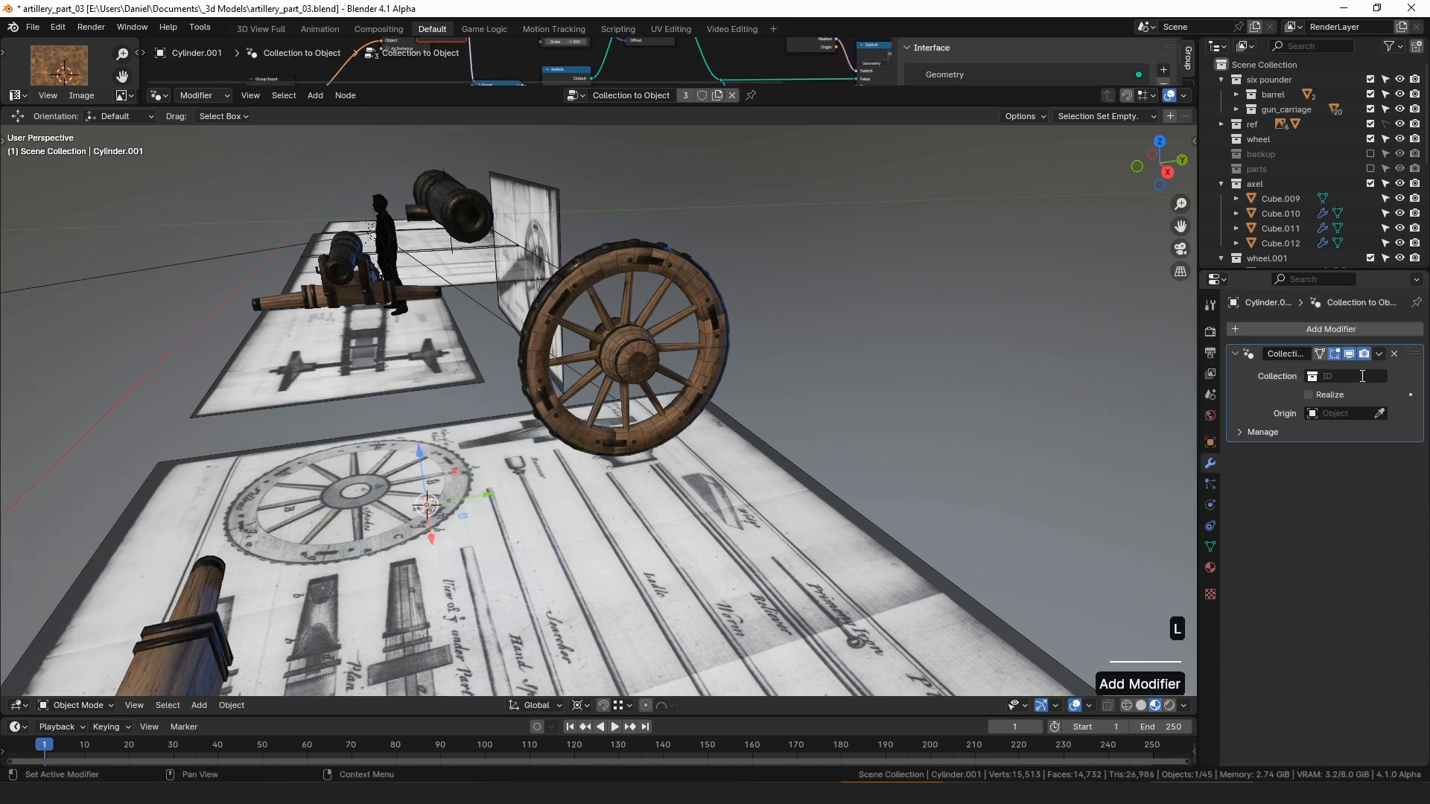
- Set the Collection to Object modifier's source collection to wheel.001, which holds the new wheel parts
left_click(1362, 376)
type("w")
left_click(1350, 399)
scroll(1299, 221, "down", 4)
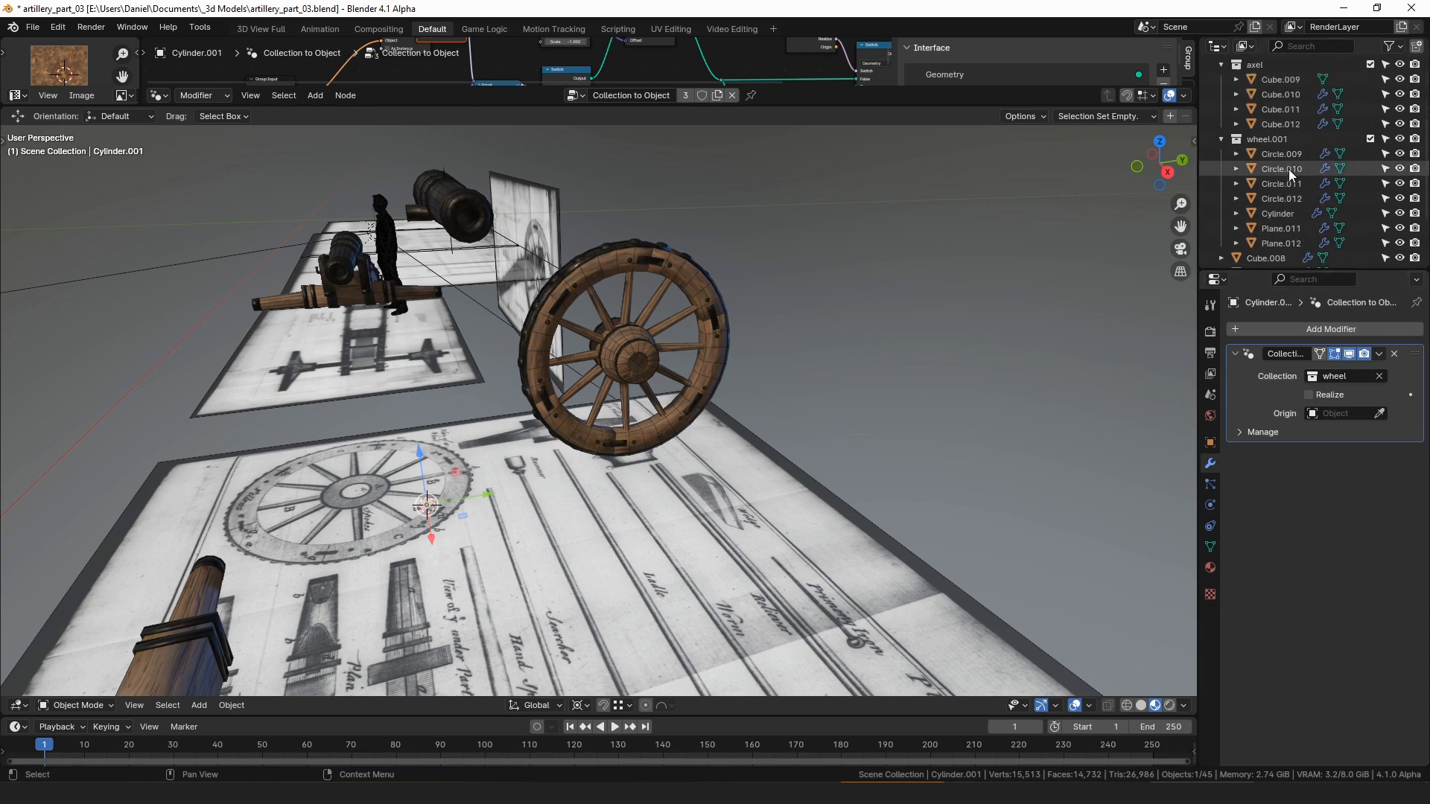
left_click(1334, 377)
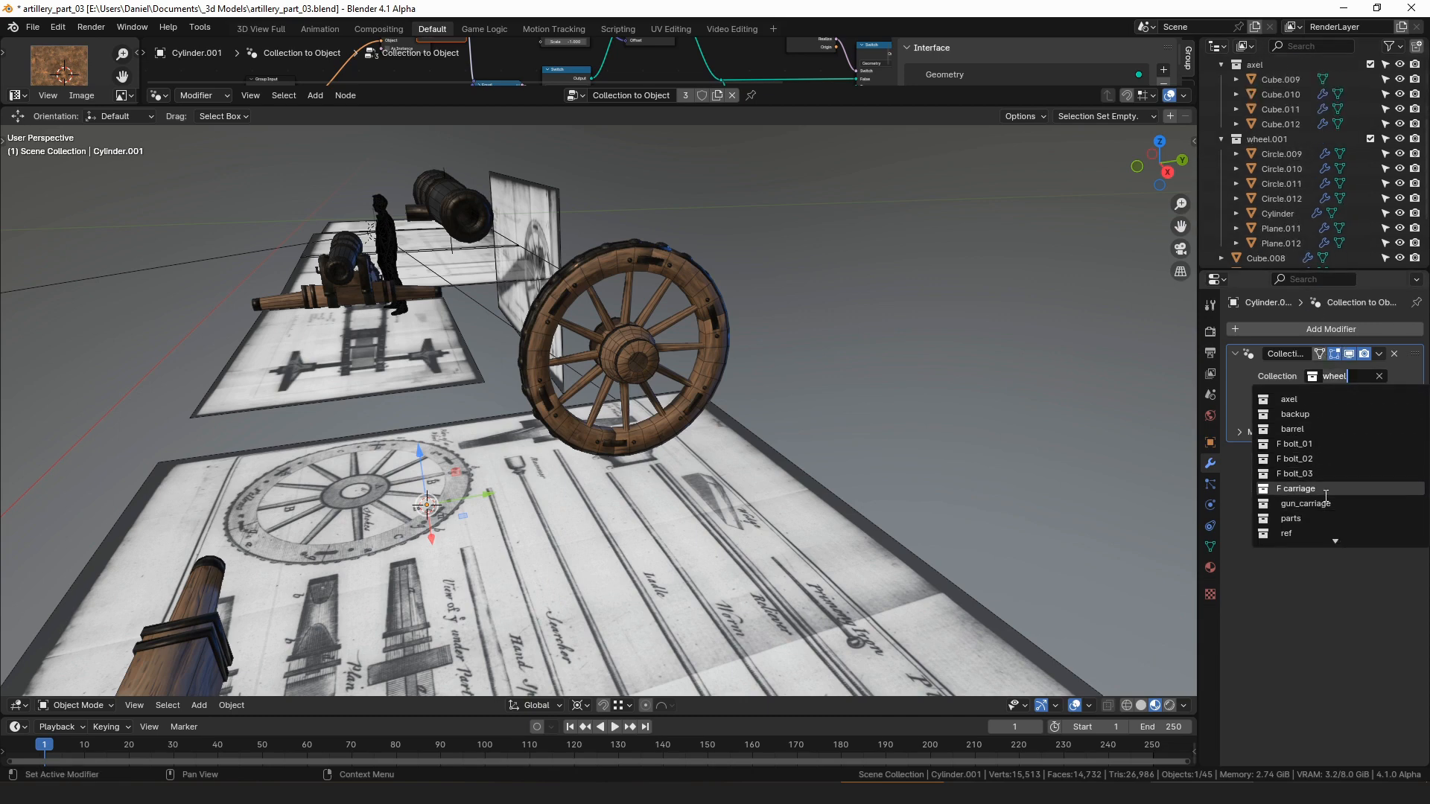
left_click(1320, 413)
- Enable Realize on the modifier and pick the wheel's nave, Plane.011, as its origin object
middle_click_drag(678, 360, 846, 422)
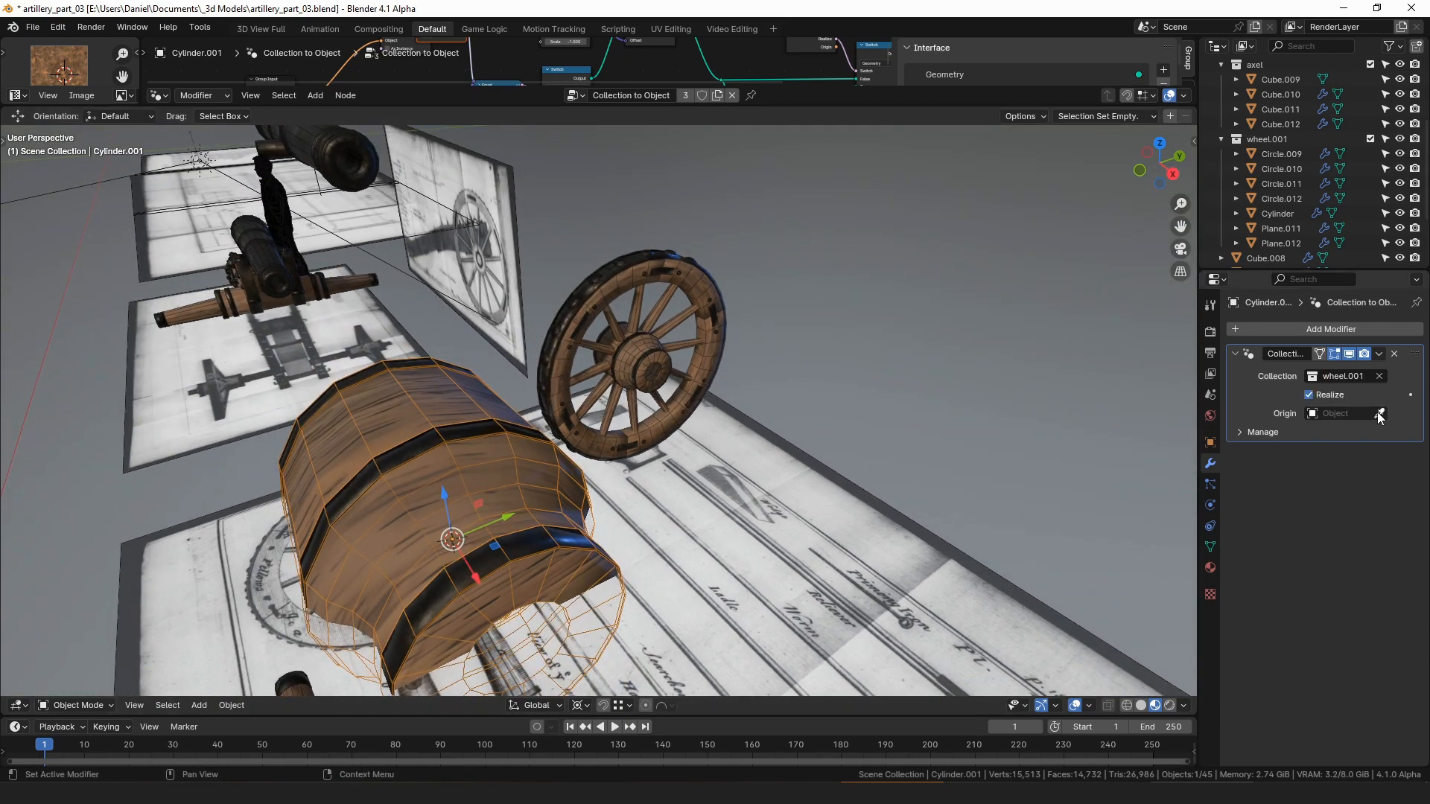
left_click(642, 345)
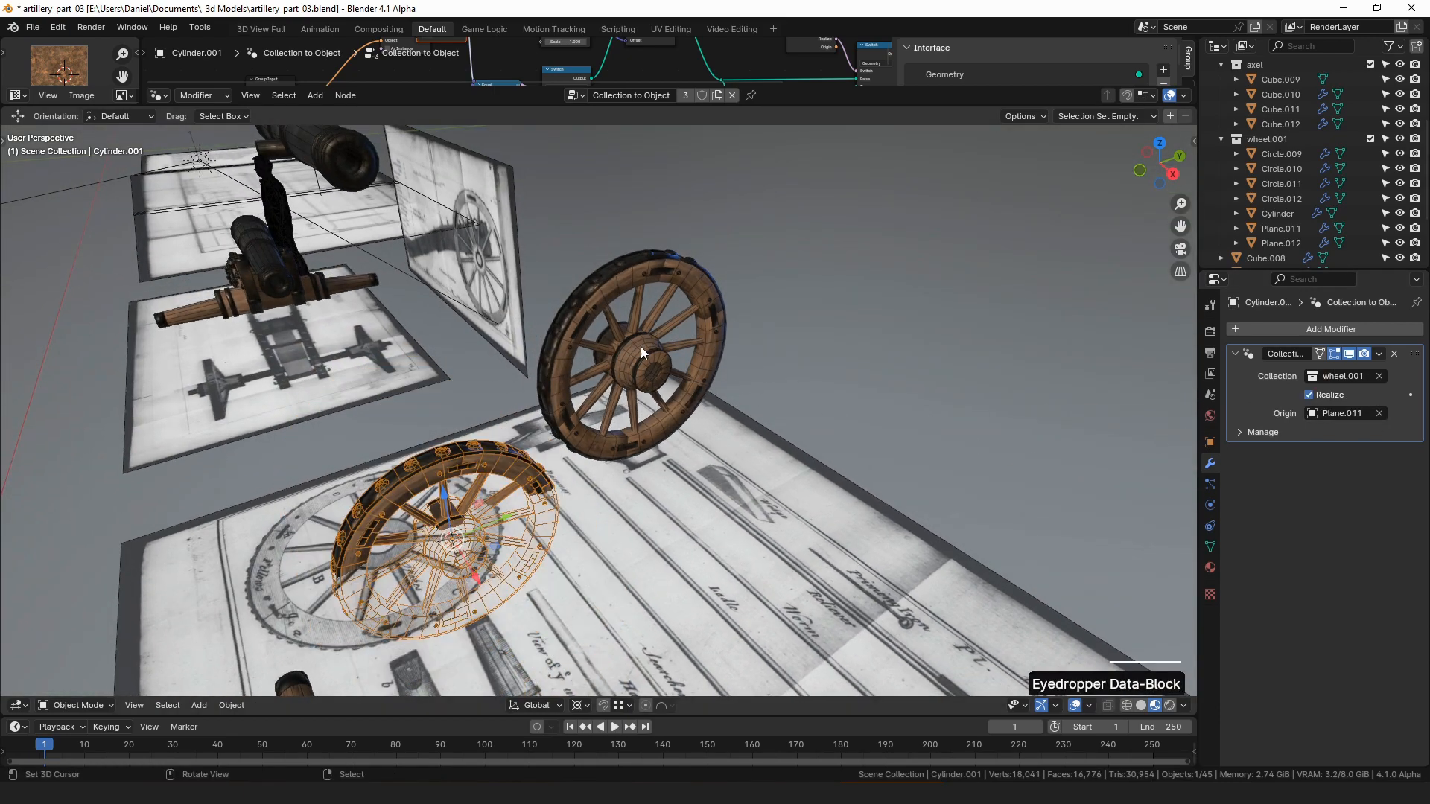
middle_click_drag(606, 484, 651, 450)
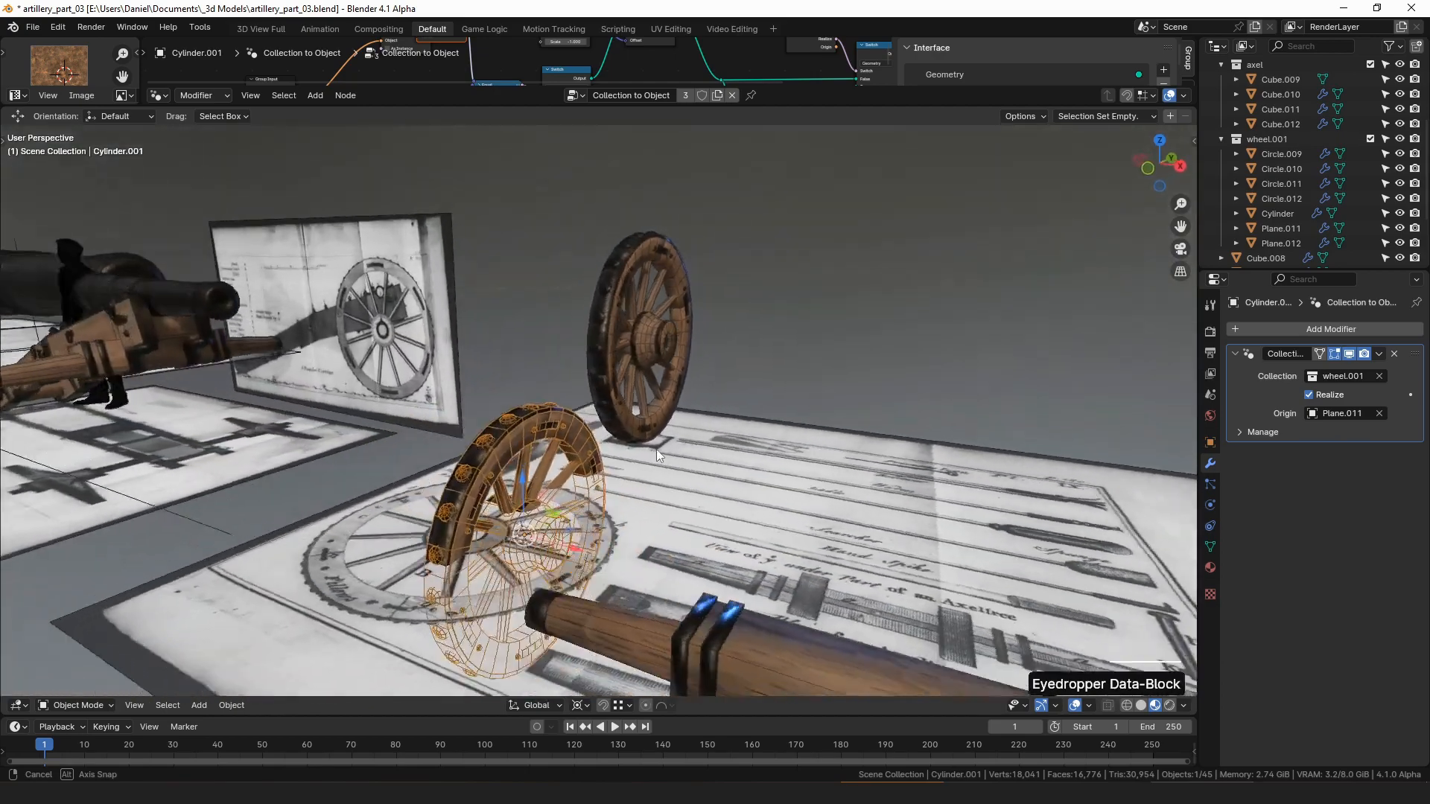
- Place the 3D cursor on the gun carriage and snap the wheel object to it
right_click(377, 456)
key("shift+s")
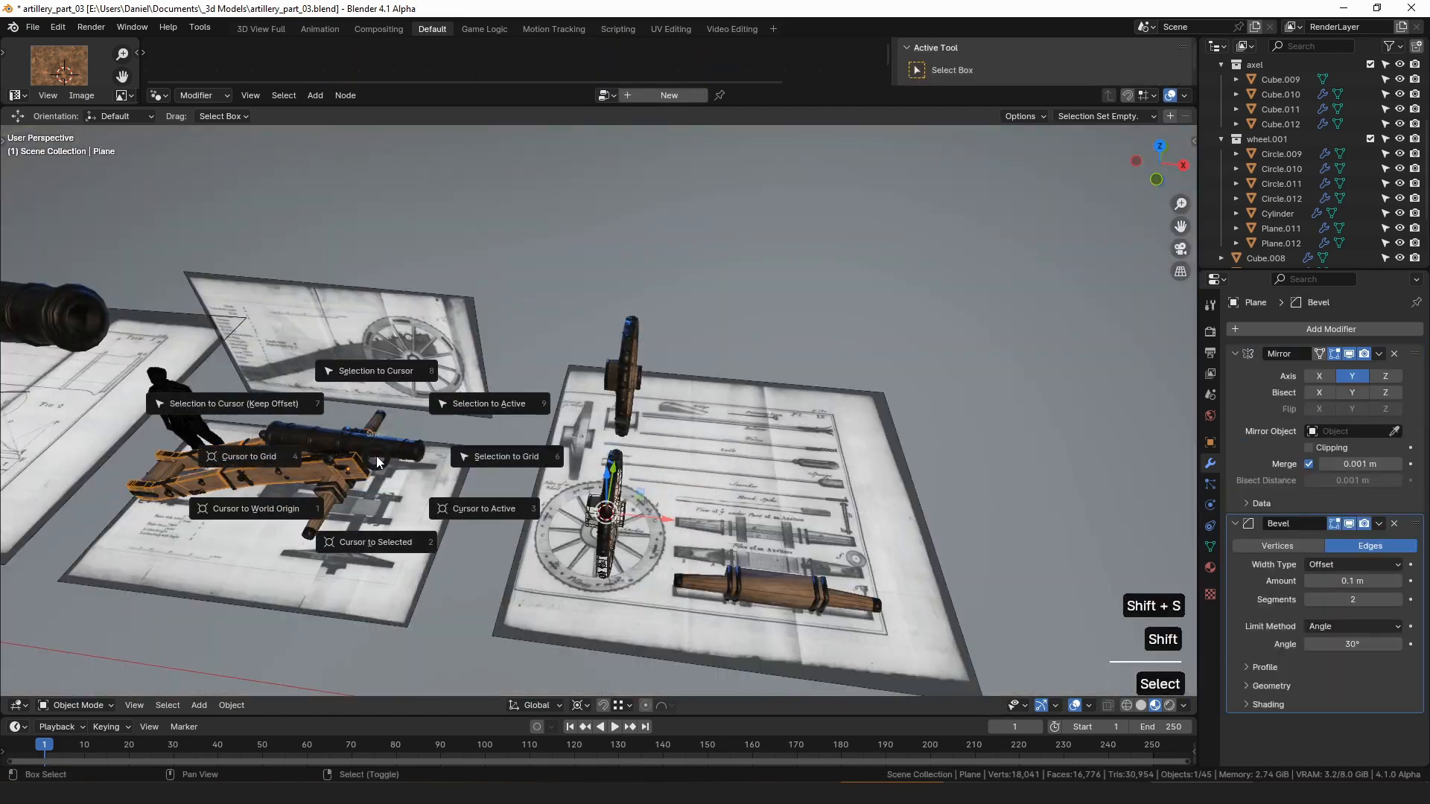
left_click(378, 541)
right_click(596, 501)
key("shift+s")
left_click(547, 334)
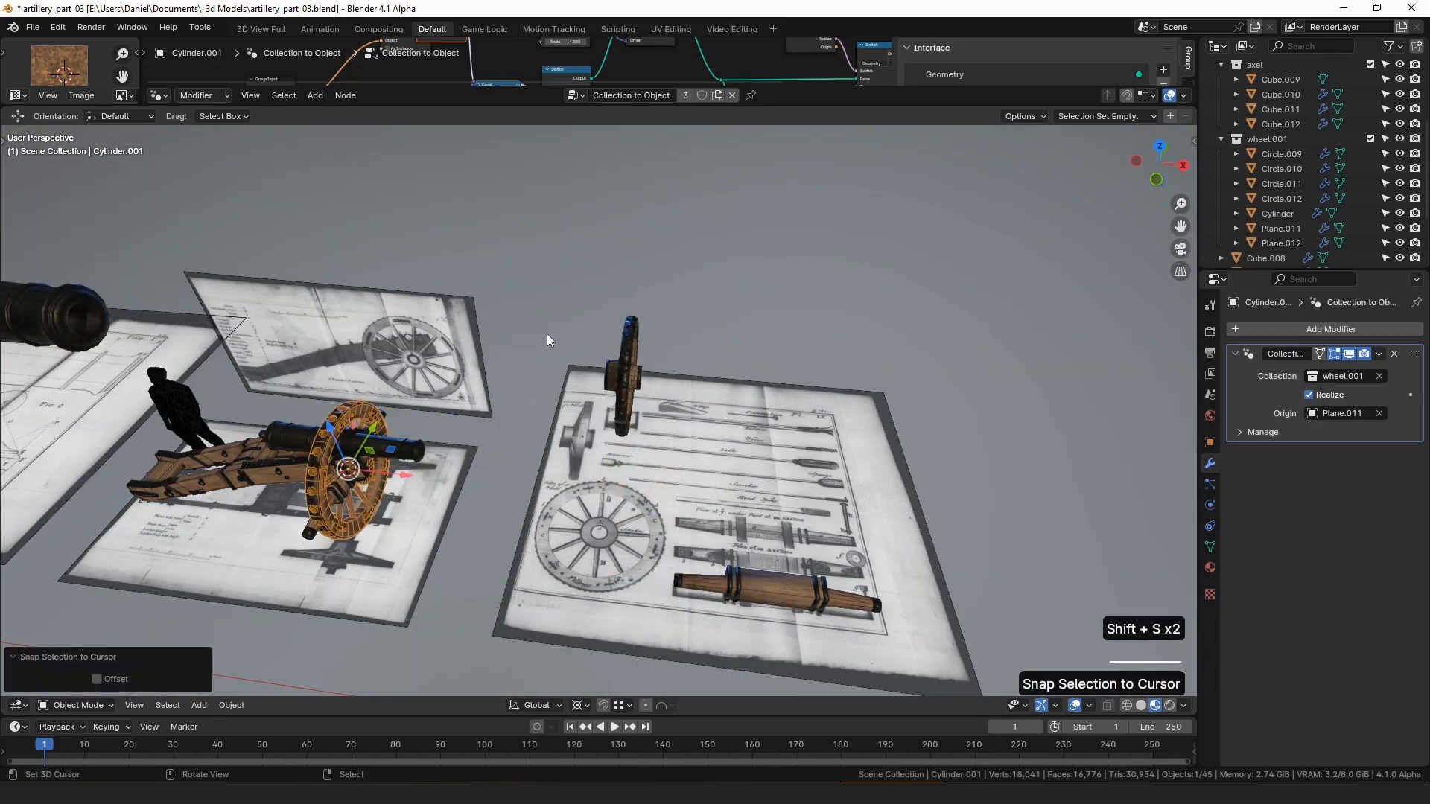
- Rotate the wheel object 90° in top view so it lines up with the carriage
middle_click_drag(546, 333, 595, 401, "shift")
key("KP_7")
type("r90")
key("Return")
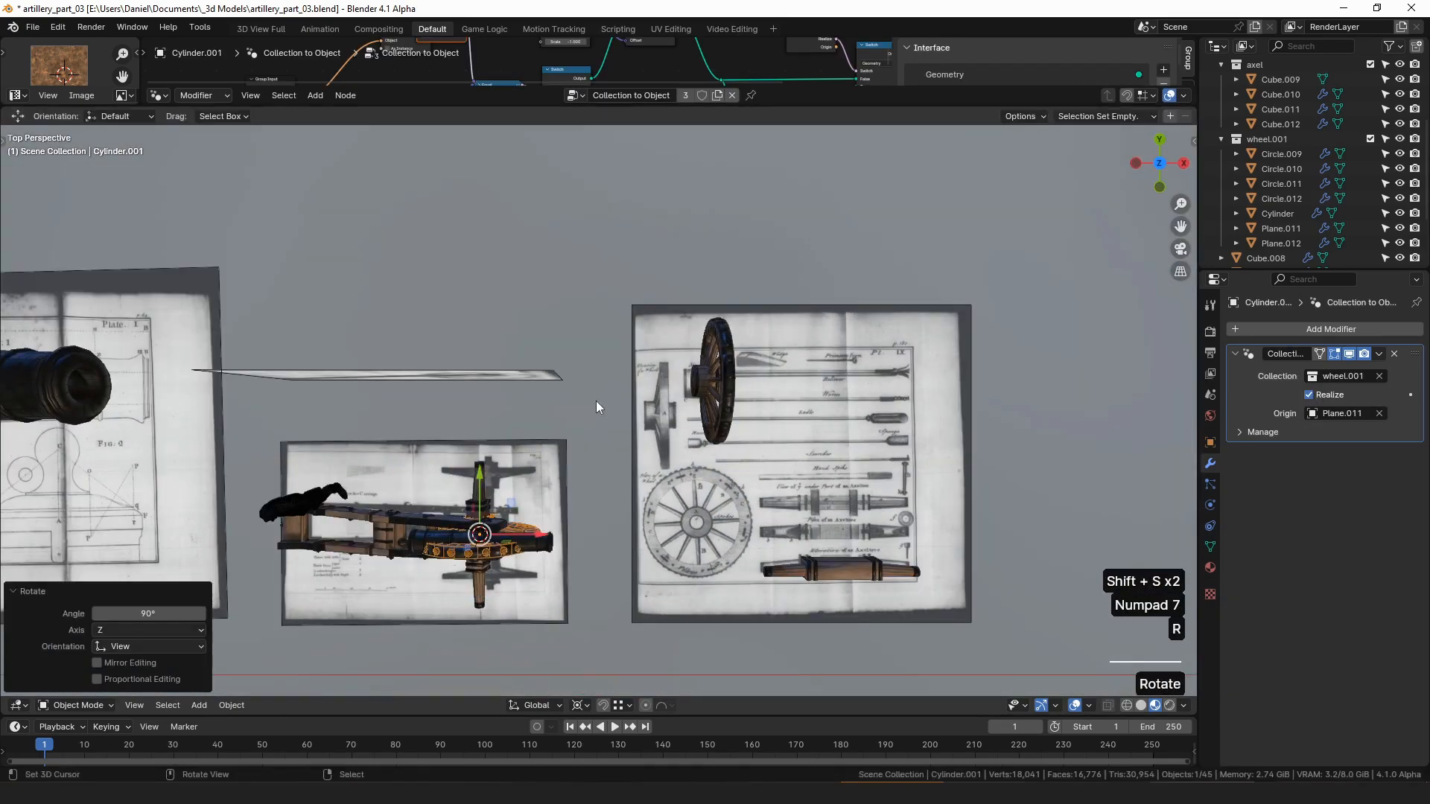
- Move the wheel about 0.89 m in the negative Y direction onto the axle arm in the top view
key("KP_5")
scroll(628, 306, "up", 3)
scroll(598, 410, "up", 3)
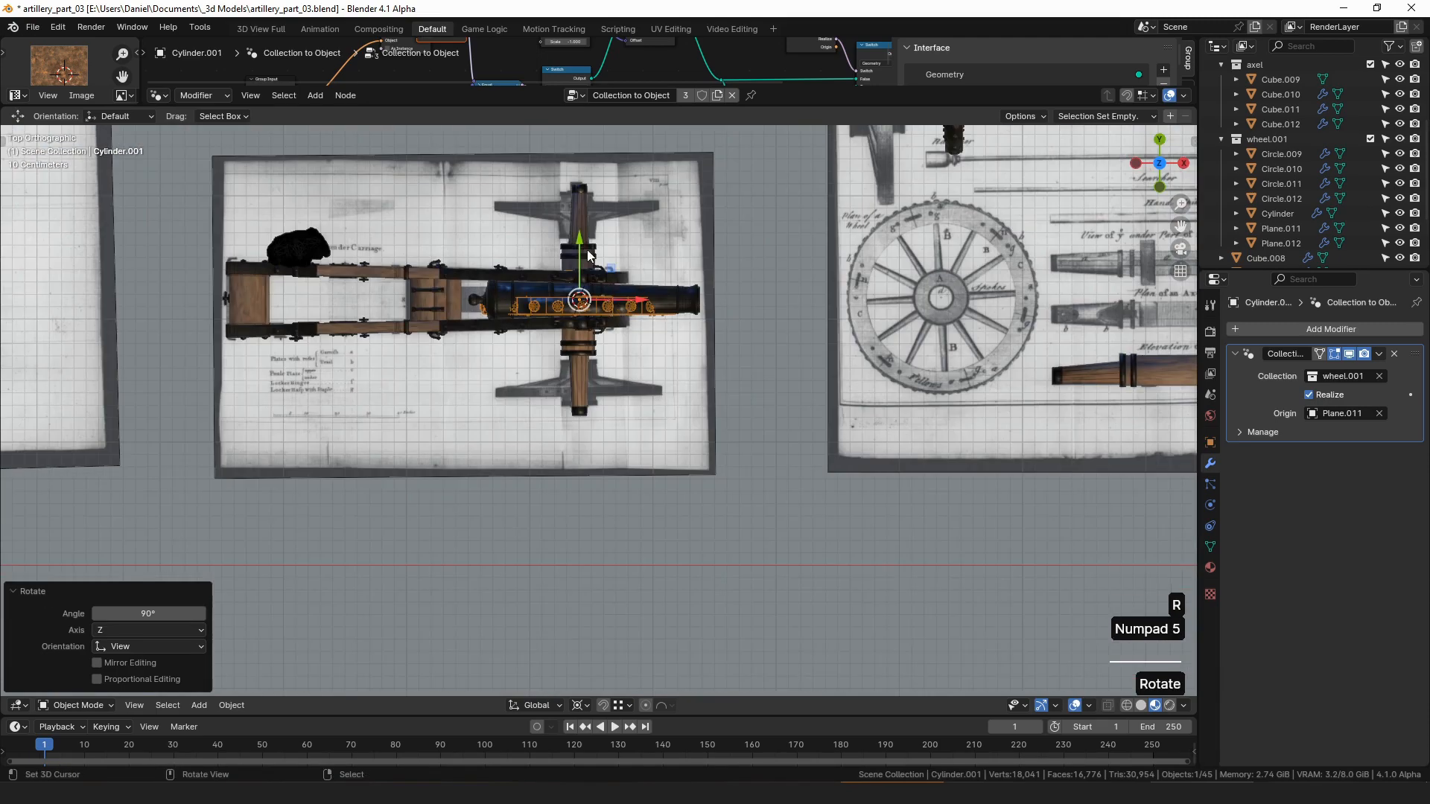
key("g")
key("y")
left_click(598, 350)
- Scale the wheel by 0.861 and shift it about 0.08 m along Y so it fits the axle arm
scroll(783, 393, "up", 4)
key("s")
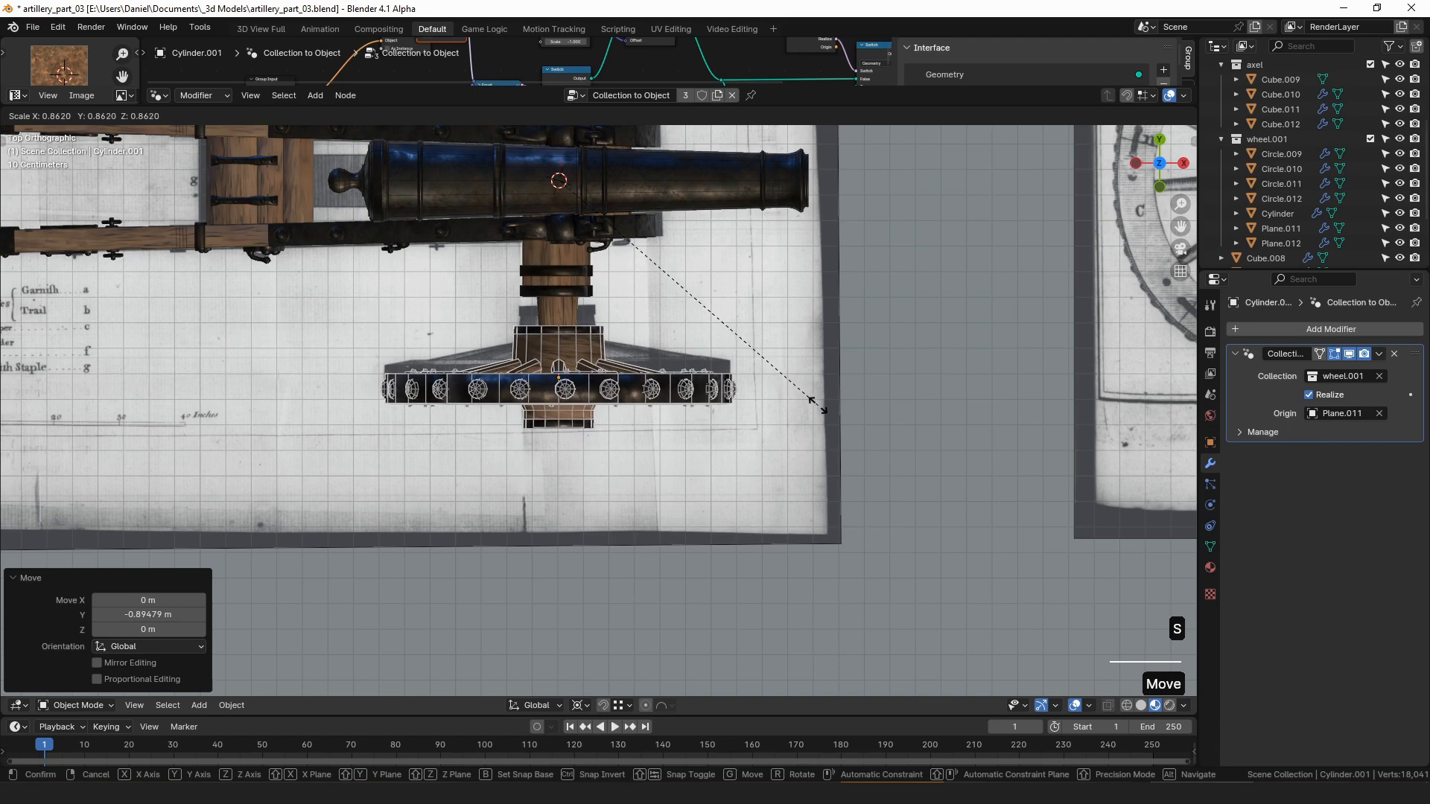
left_click(816, 405)
scroll(672, 371, "up", 2, "shift")
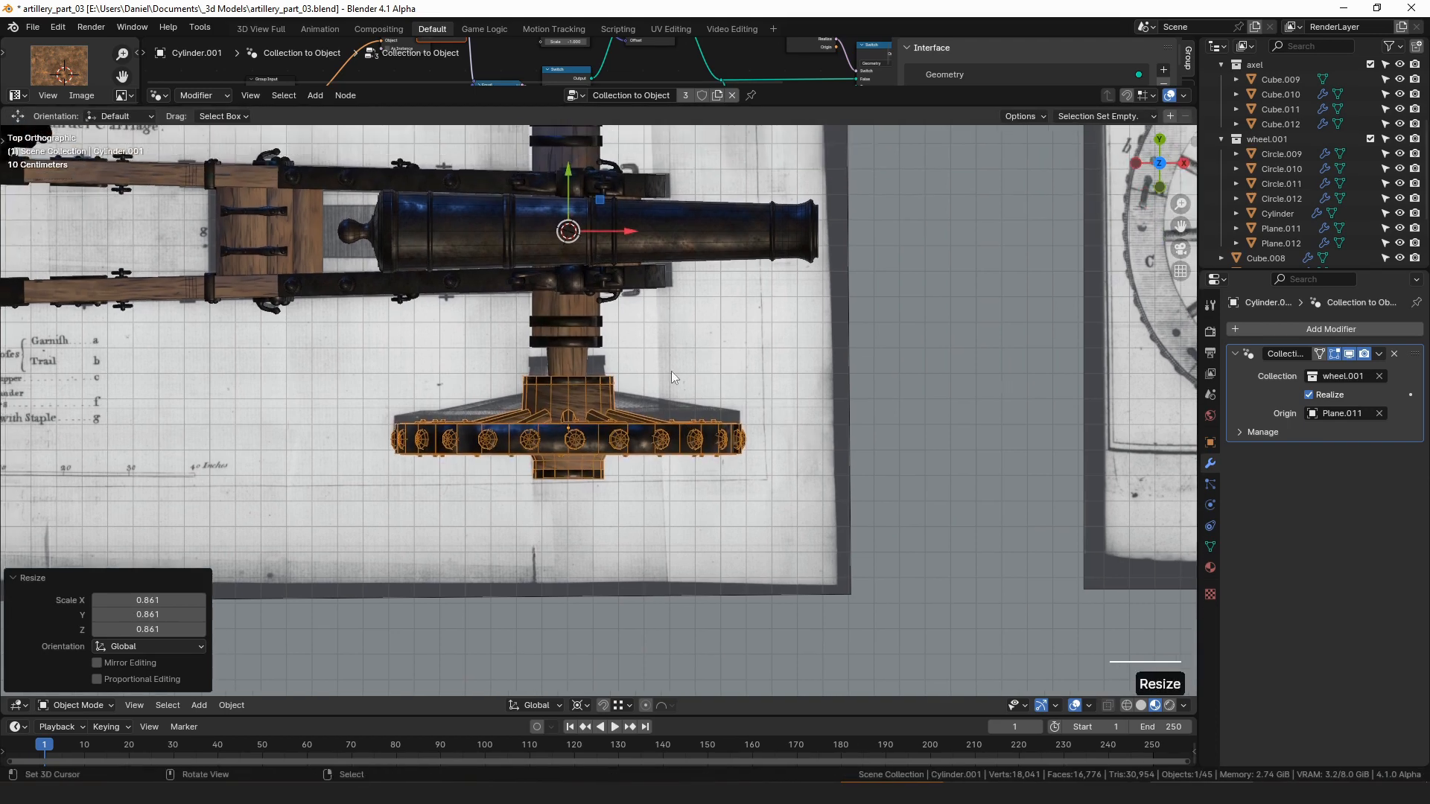
left_click_drag(573, 195, 578, 163)
scroll(577, 298, "up", 5, "shift")
- Add a Mirror modifier to the wheel on the Y axis, using the carriage's Plane as the mirror object
left_click(1286, 329)
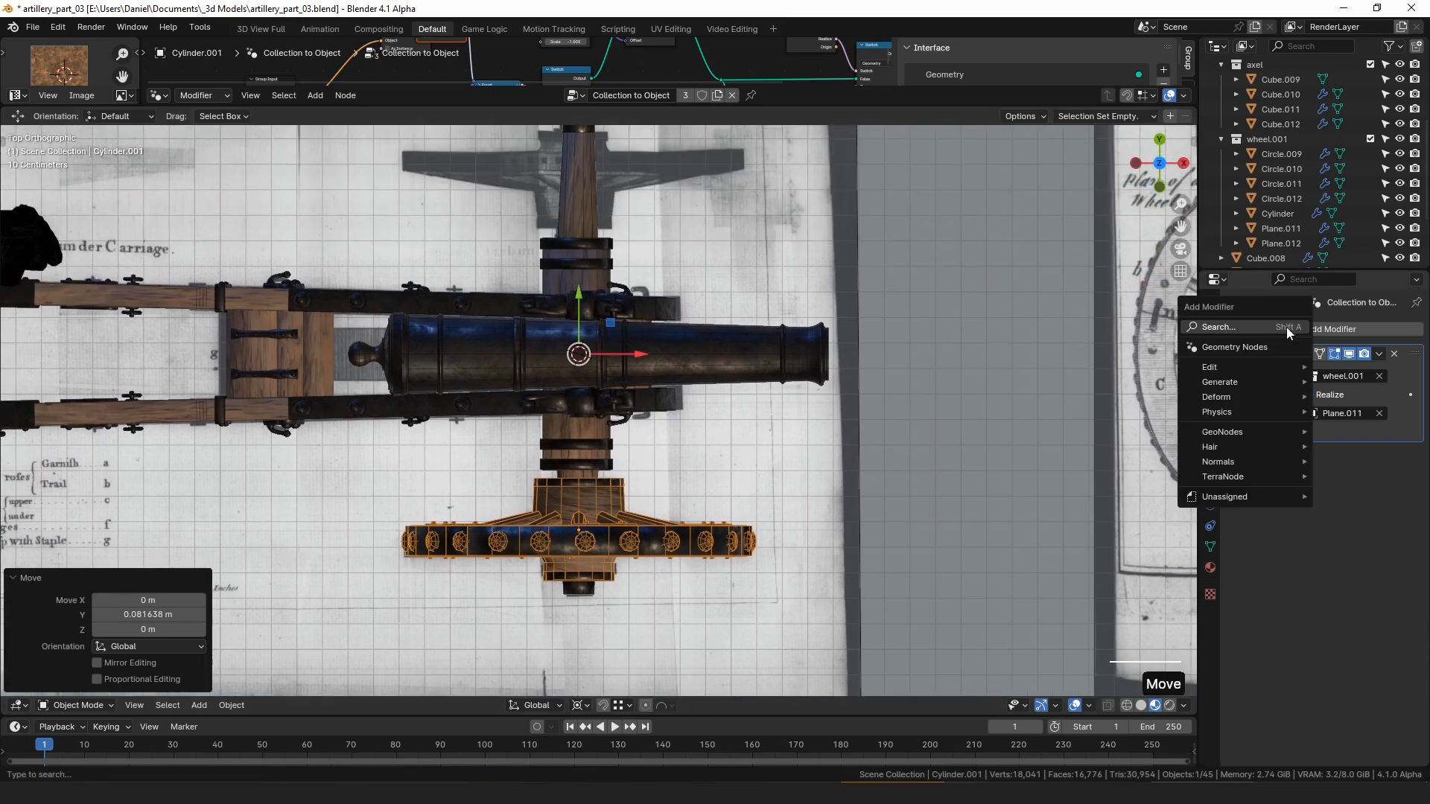
type("mir")
key("Return")
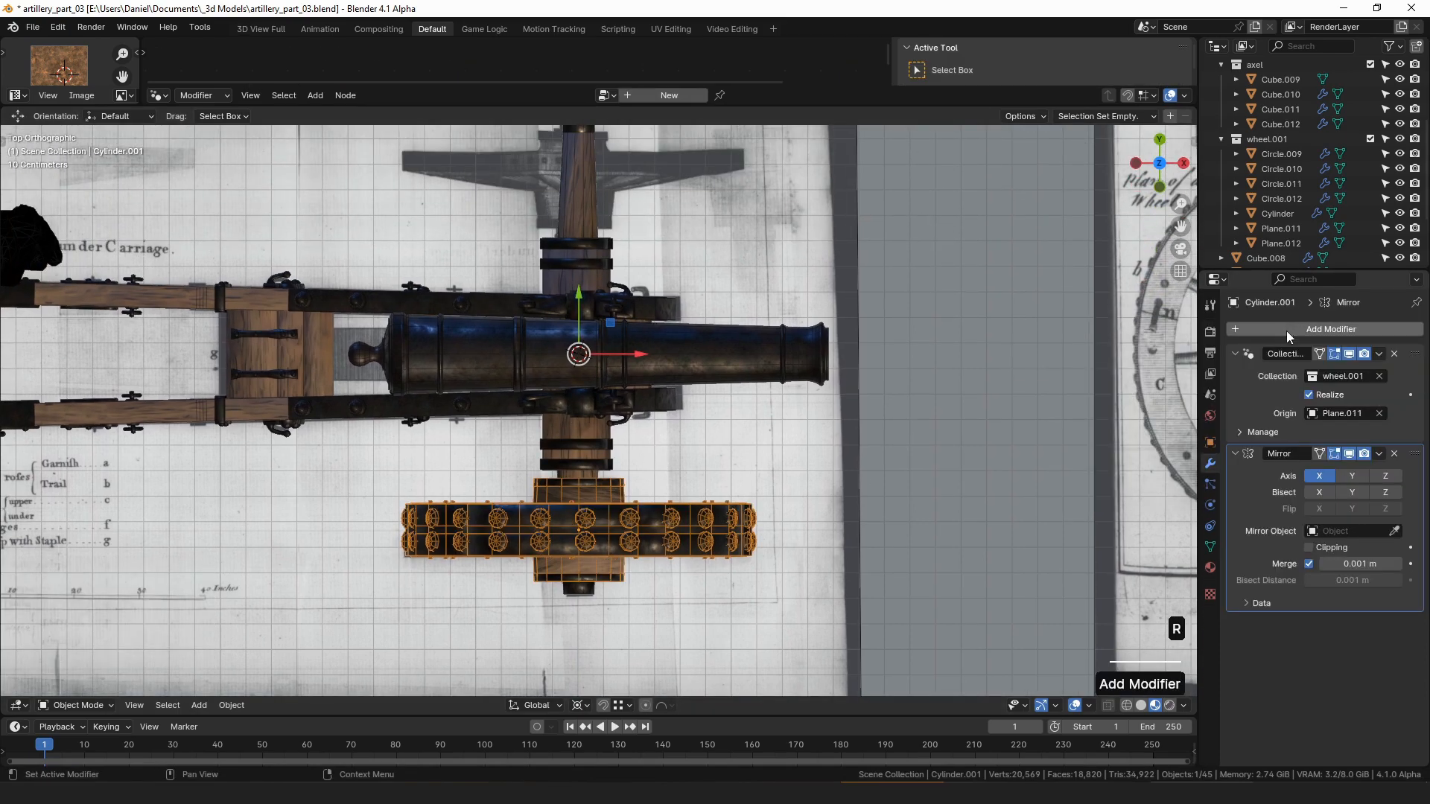
left_click(1352, 476)
left_click(1320, 475)
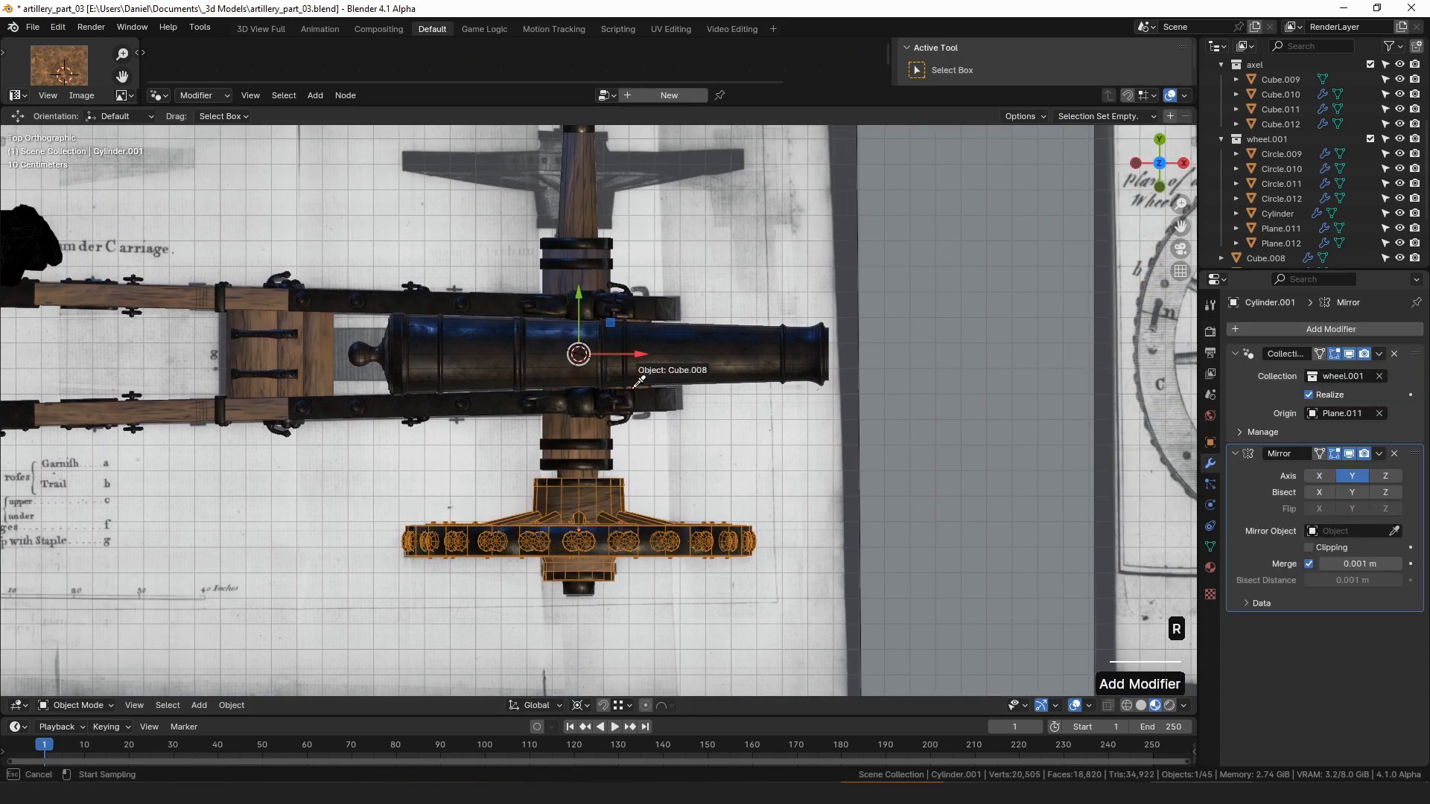
middle_click_drag(388, 472, 551, 350)
left_click(404, 316)
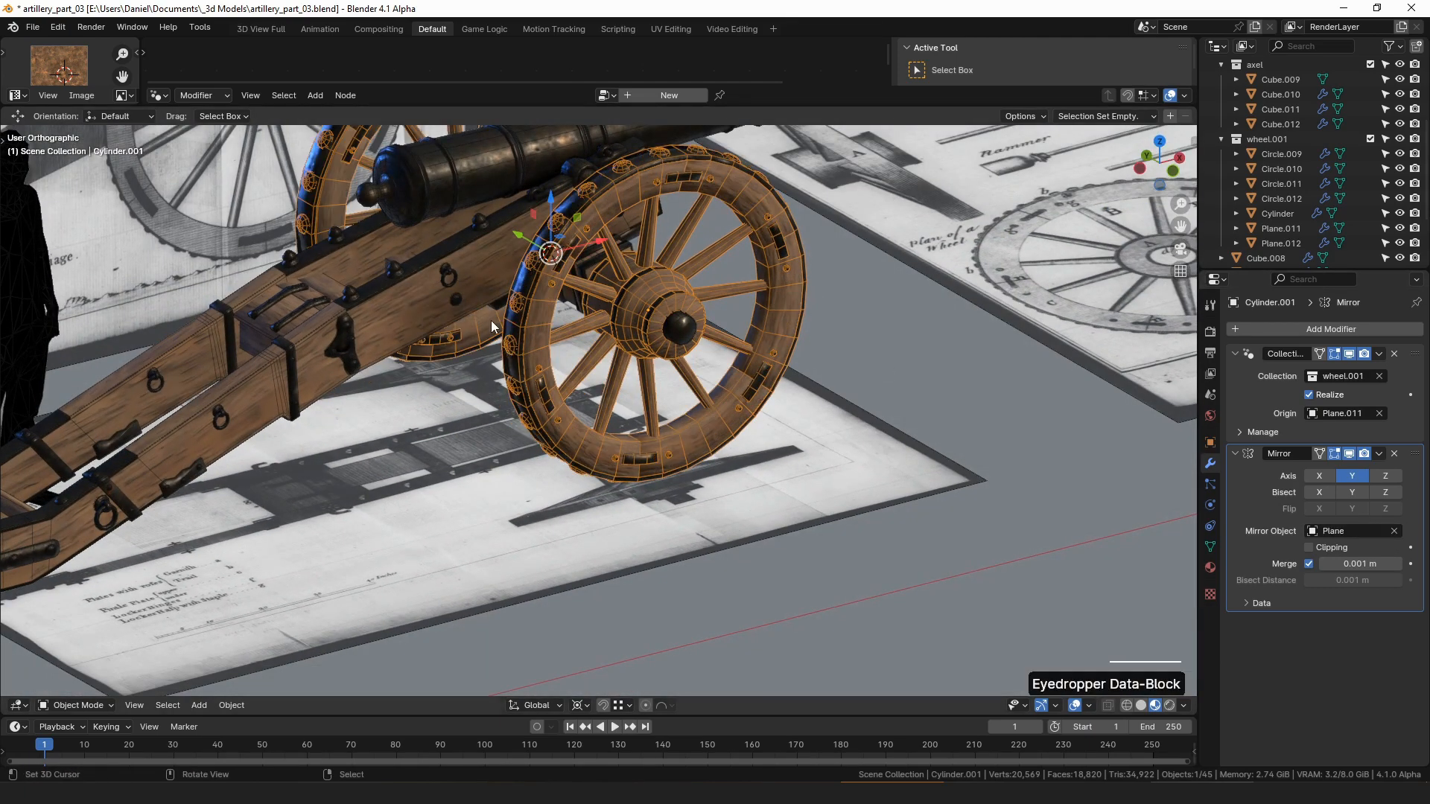
- Raise the mirrored wheels about 0.006 m along Z so the nave centres on the axle end
middle_click_drag(635, 290, 645, 447, "shift")
middle_click_drag(541, 415, 586, 369)
middle_click_drag(470, 320, 918, 381)
key("KP_1")
mouse_move(682, 360)
middle_mouse_down("shift")
mouse_move(745, 405)
mouse_move(733, 365)
middle_mouse_up("shift")
scroll(767, 417, "up", 4)
key("z")
left_click(553, 468)
scroll(735, 407, "up", 5)
scroll(735, 407, "up", 3)
middle_click_drag(867, 423, 794, 449, "shift")
scroll(805, 410, "up", 2)
scroll(804, 409, "down", 4)
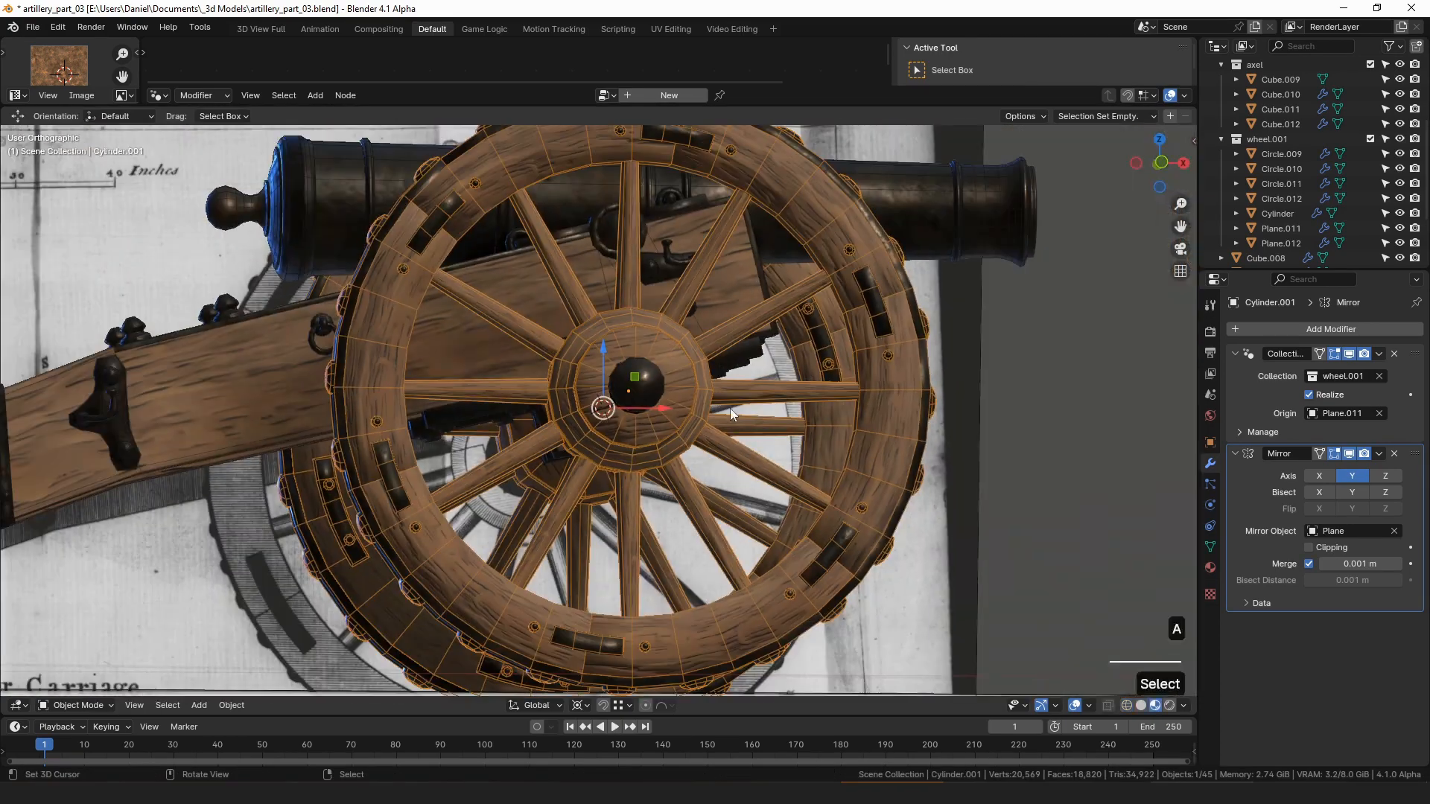
scroll(633, 337, "up", 5)
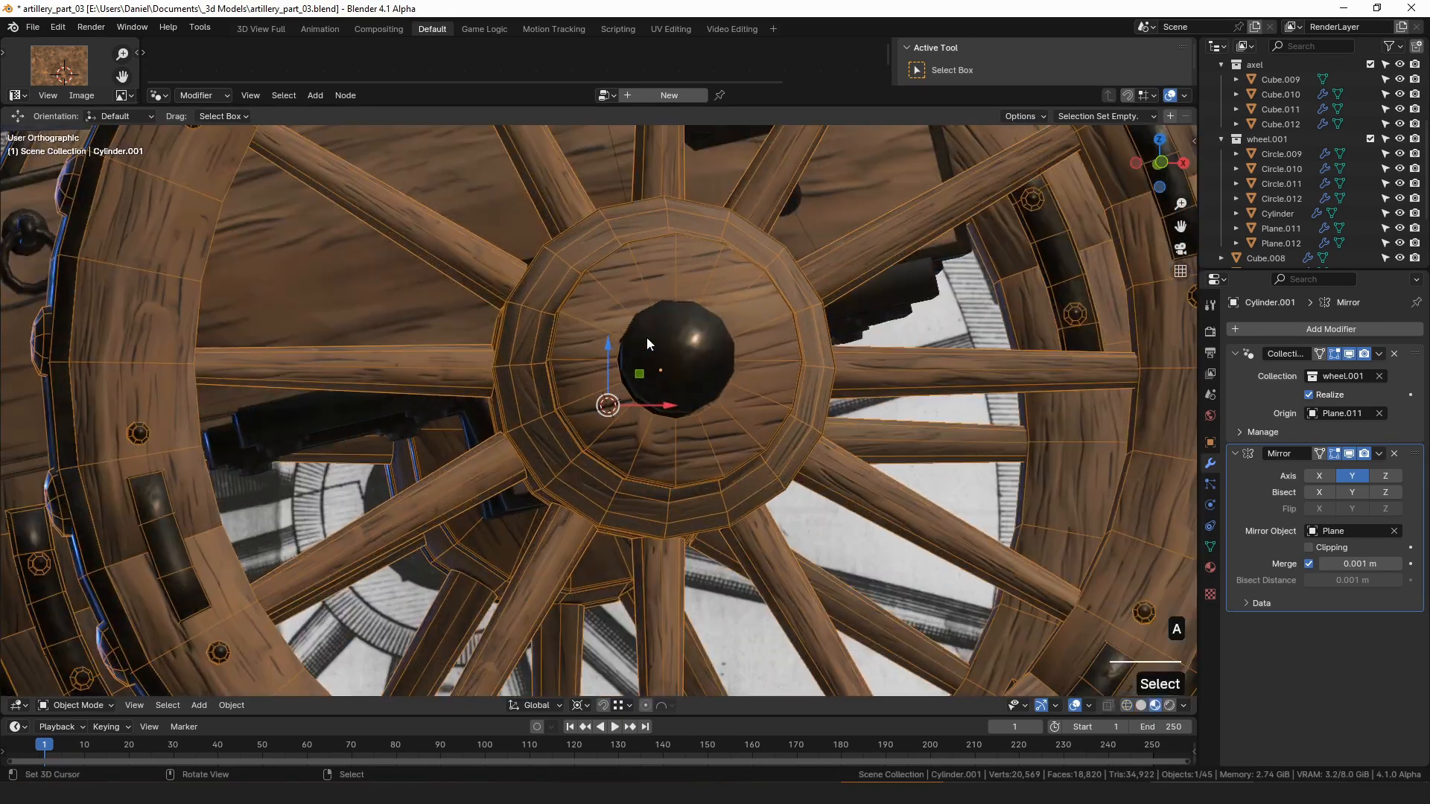
key("g")
key("z")
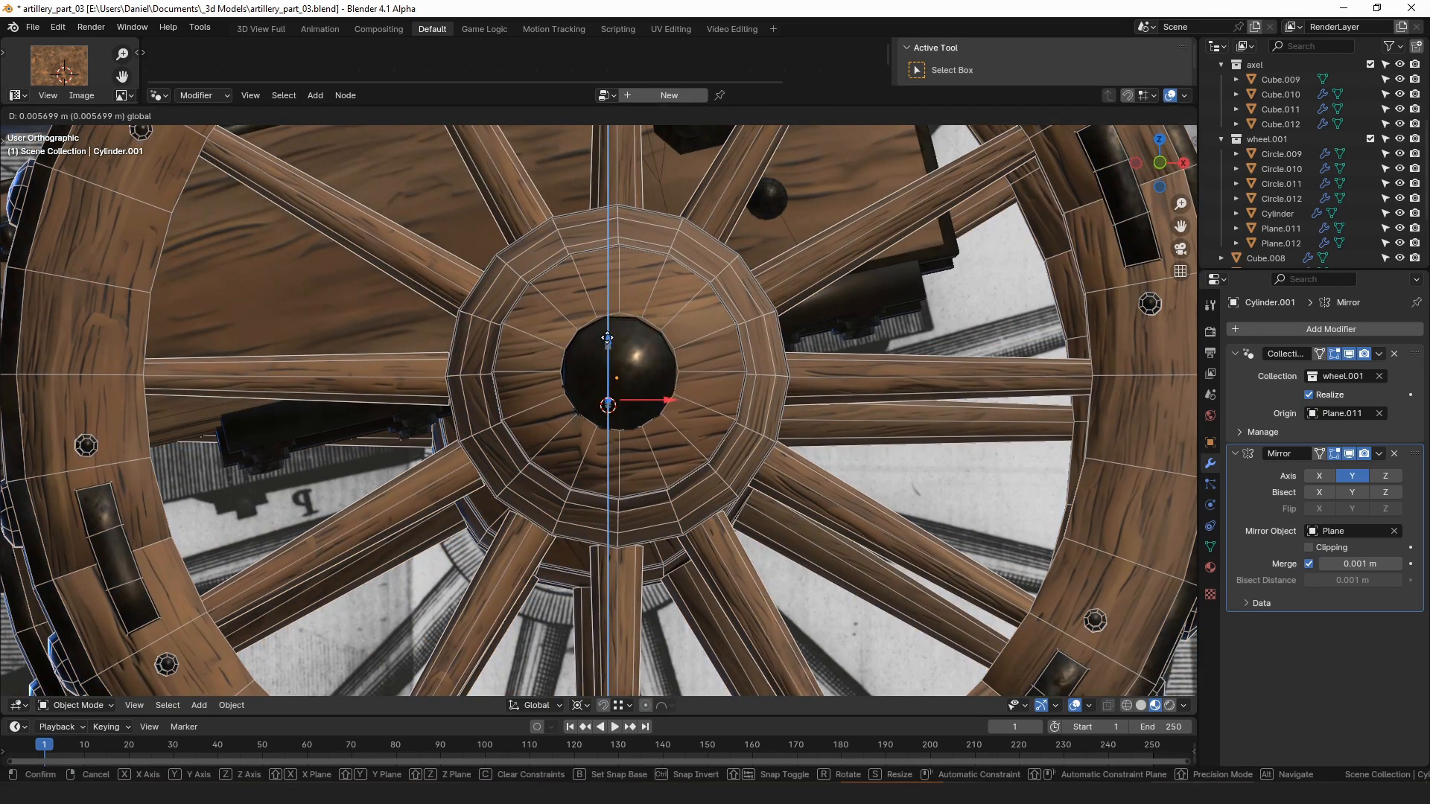
left_click(627, 342)
- Scale the wheels up in front view to match the wheel outline in the 6 Pounder Carriage drawing
key("KP_1")
scroll(636, 384, "down", 3)
mouse_move(639, 398)
middle_mouse_down("shift")
mouse_move(646, 316)
mouse_move(627, 408)
middle_mouse_up("shift")
scroll(629, 409, "down", 3)
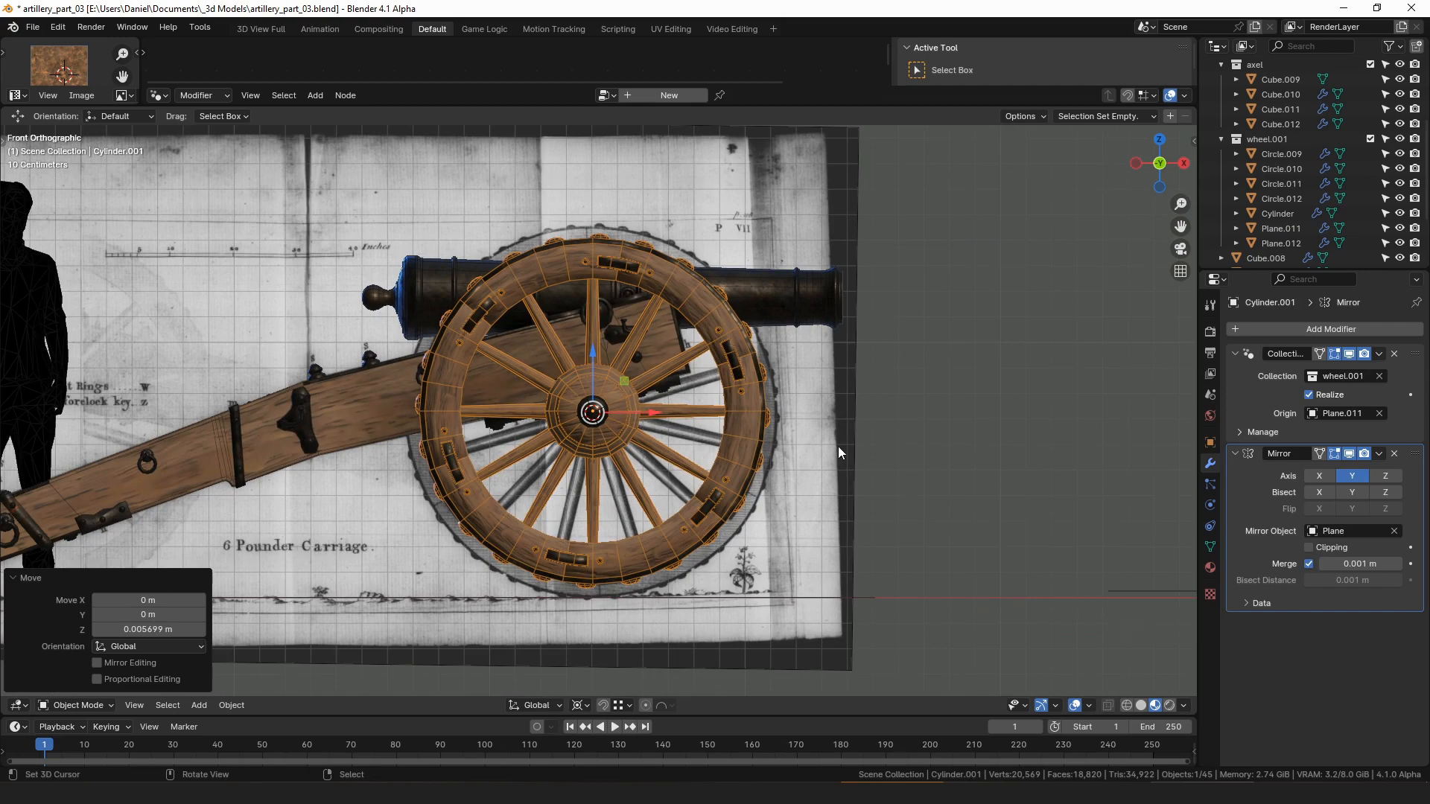
key("s")
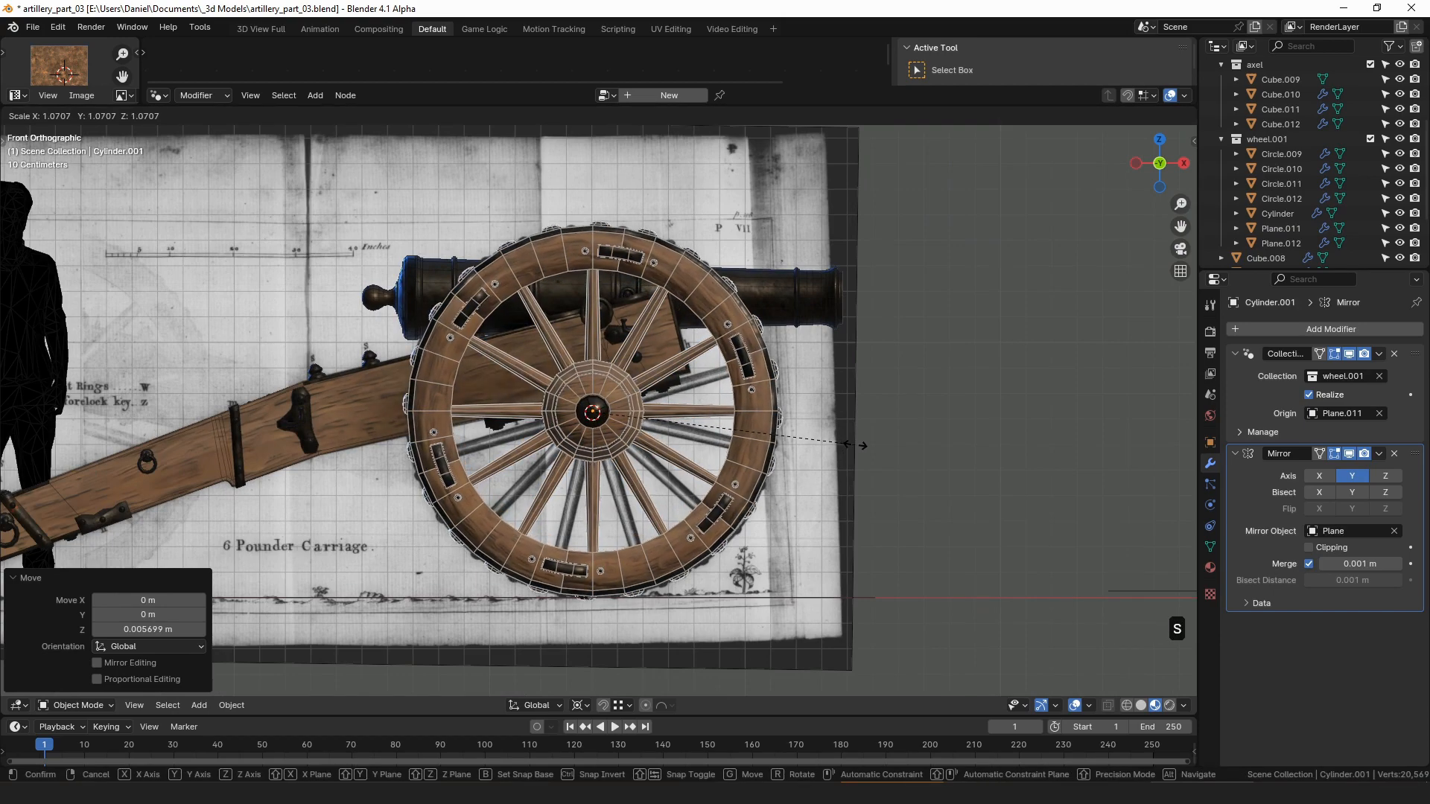
scroll(857, 445, "up", 2)
key("s")
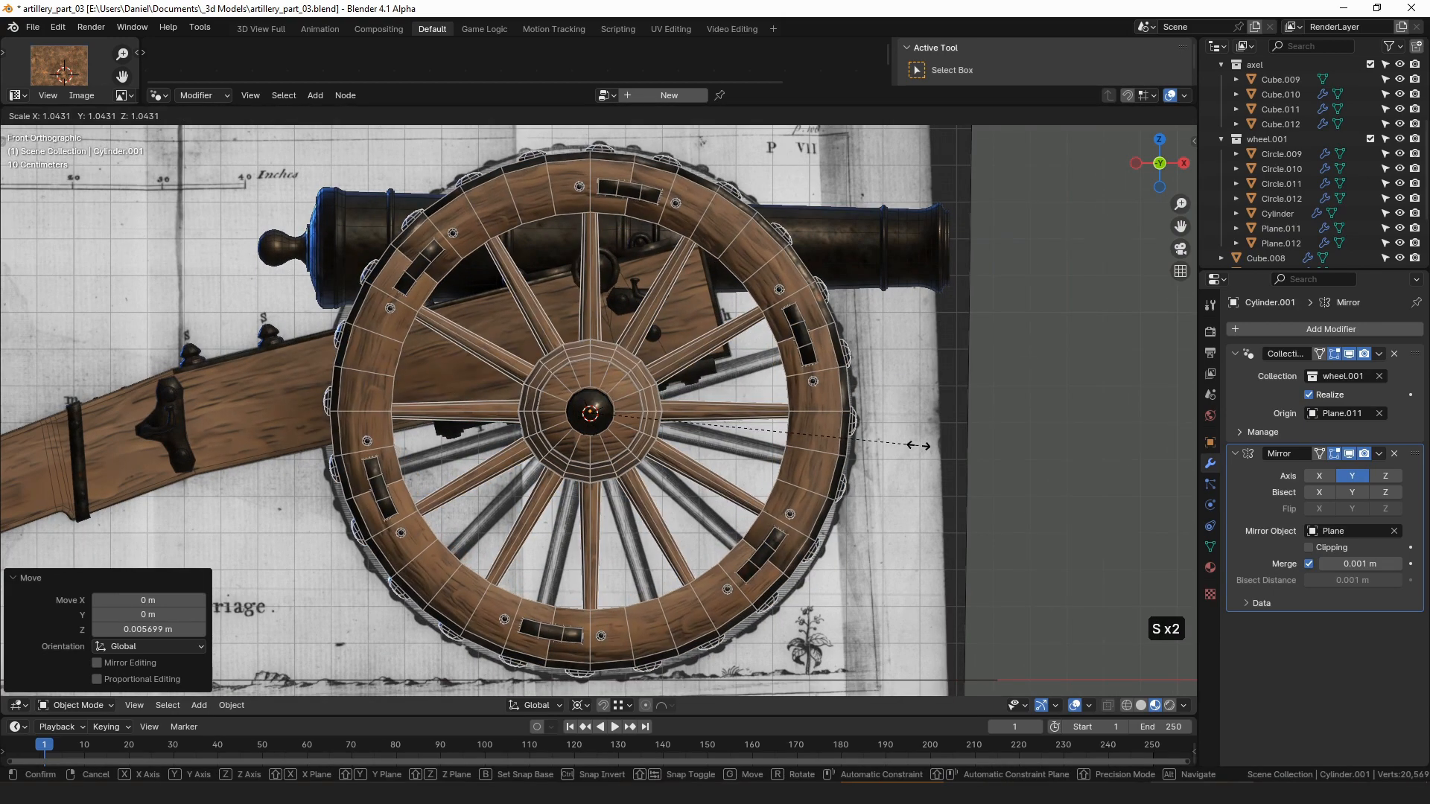
left_click(919, 446)
- Lower the wheels about 0.001 m along Z and shift them about 0.006 m along Y on the axle
middle_click_drag(779, 422, 790, 442, "shift")
scroll(654, 423, "up", 6)
left_click_drag(605, 413, 607, 419)
scroll(700, 422, "down", 6)
middle_click_drag(700, 422, 627, 402)
scroll(611, 445, "up", 5)
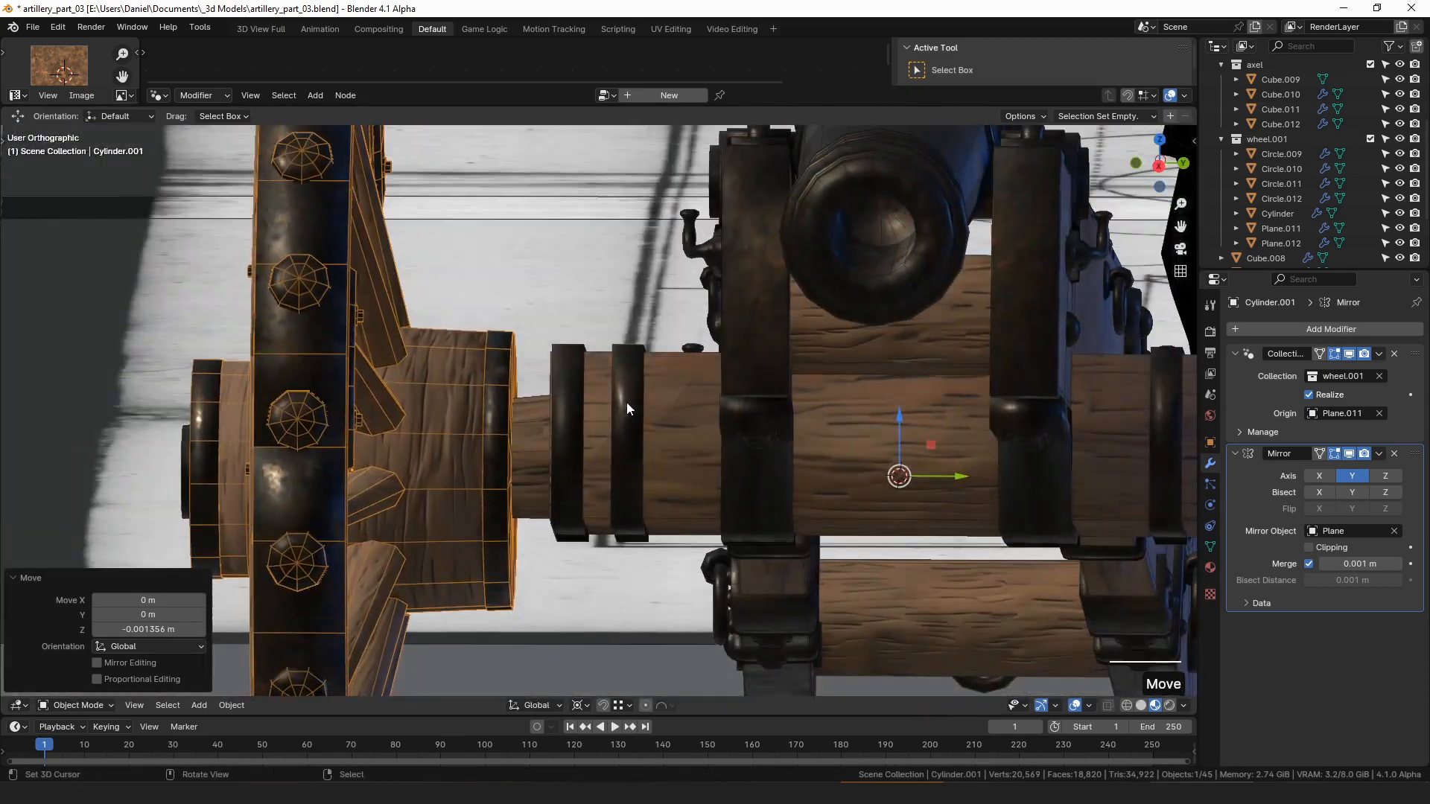
left_click_drag(945, 473, 933, 471)
- Change the pivot to the wheel's own origin and tilt the wheel -2.6° in the right view
middle_click_drag(932, 471, 790, 399)
key("KP_1")
key("KP_3")
scroll(789, 399, "up", 2)
key("r")
right_click(850, 409)
key("period")
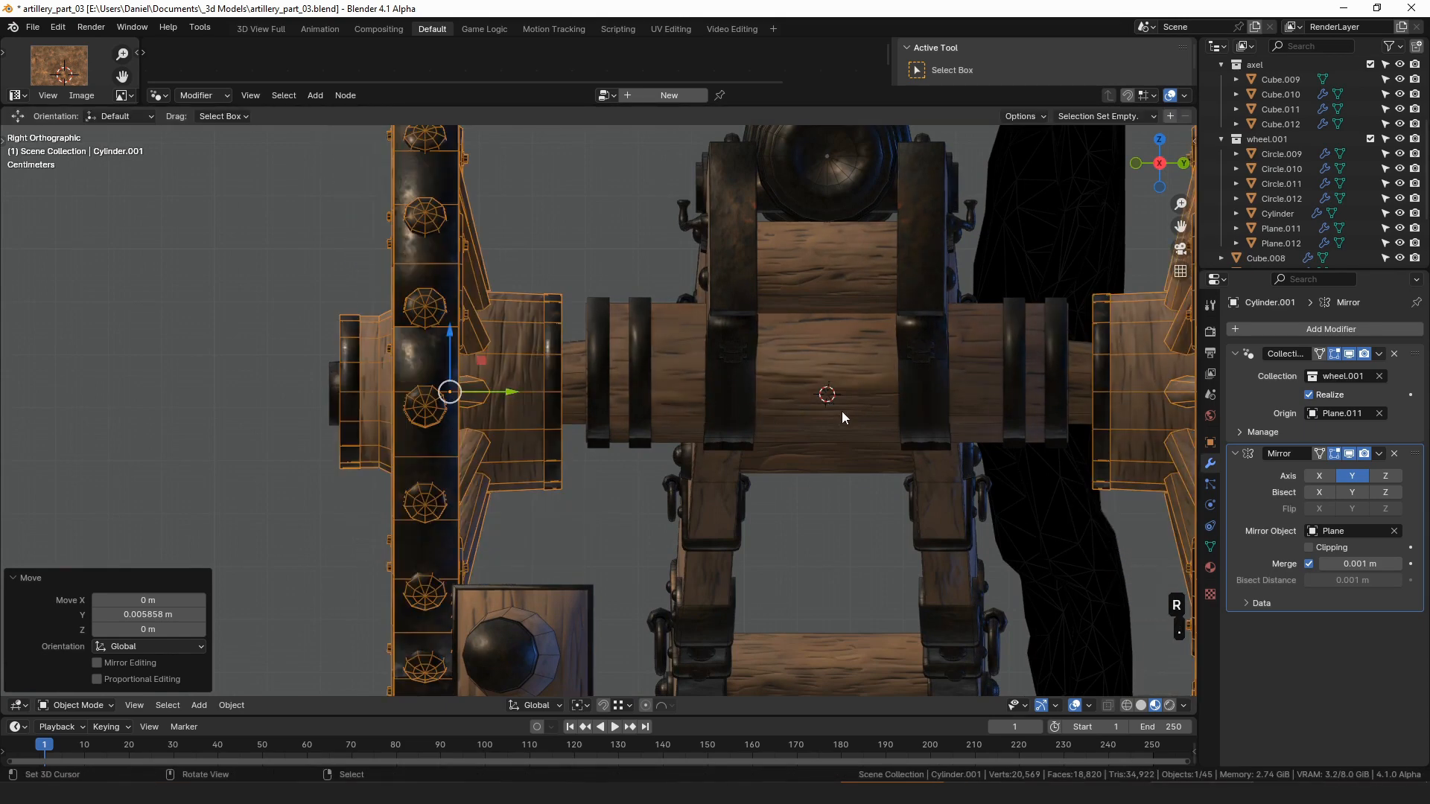
key("r")
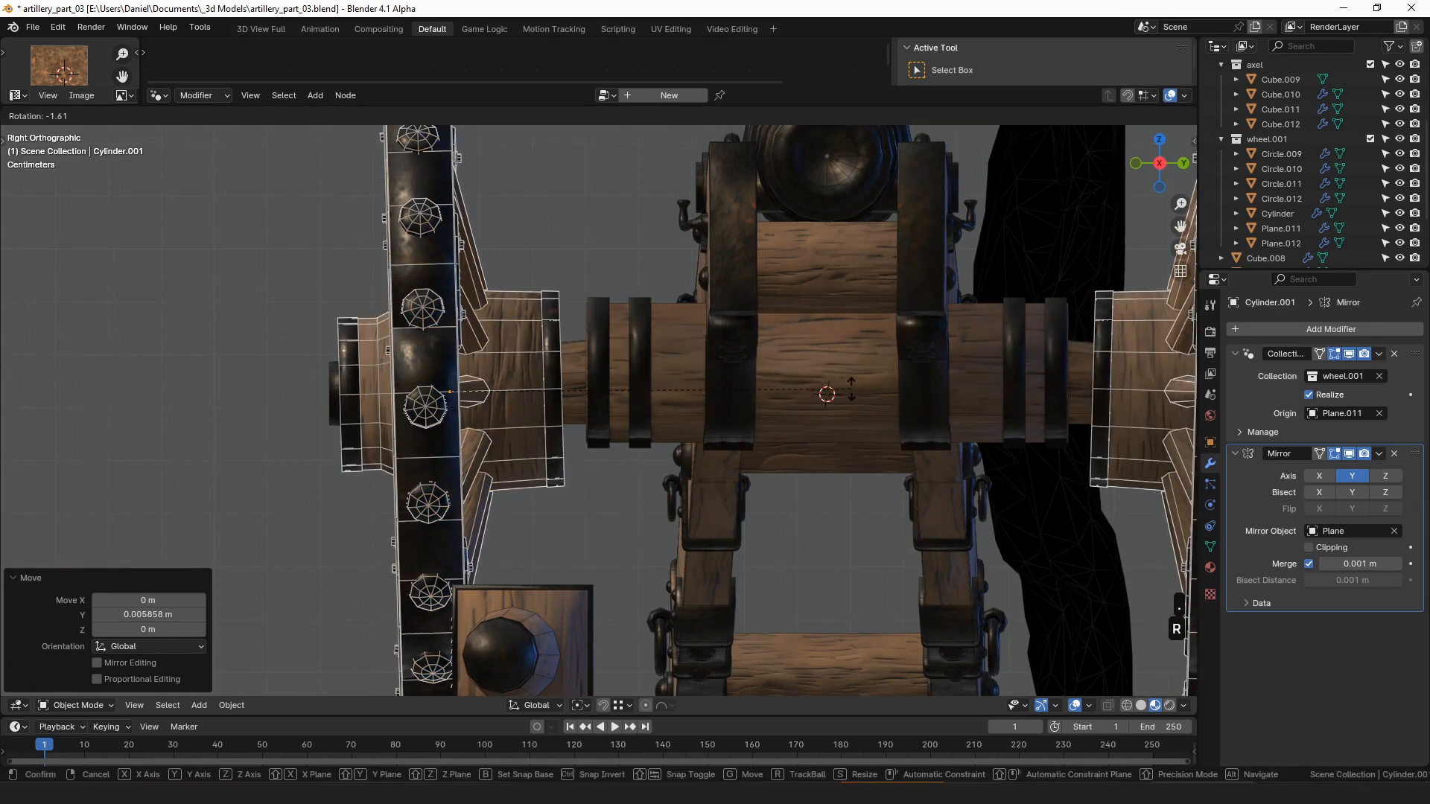
key("z")
scroll(707, 402, "up", 3)
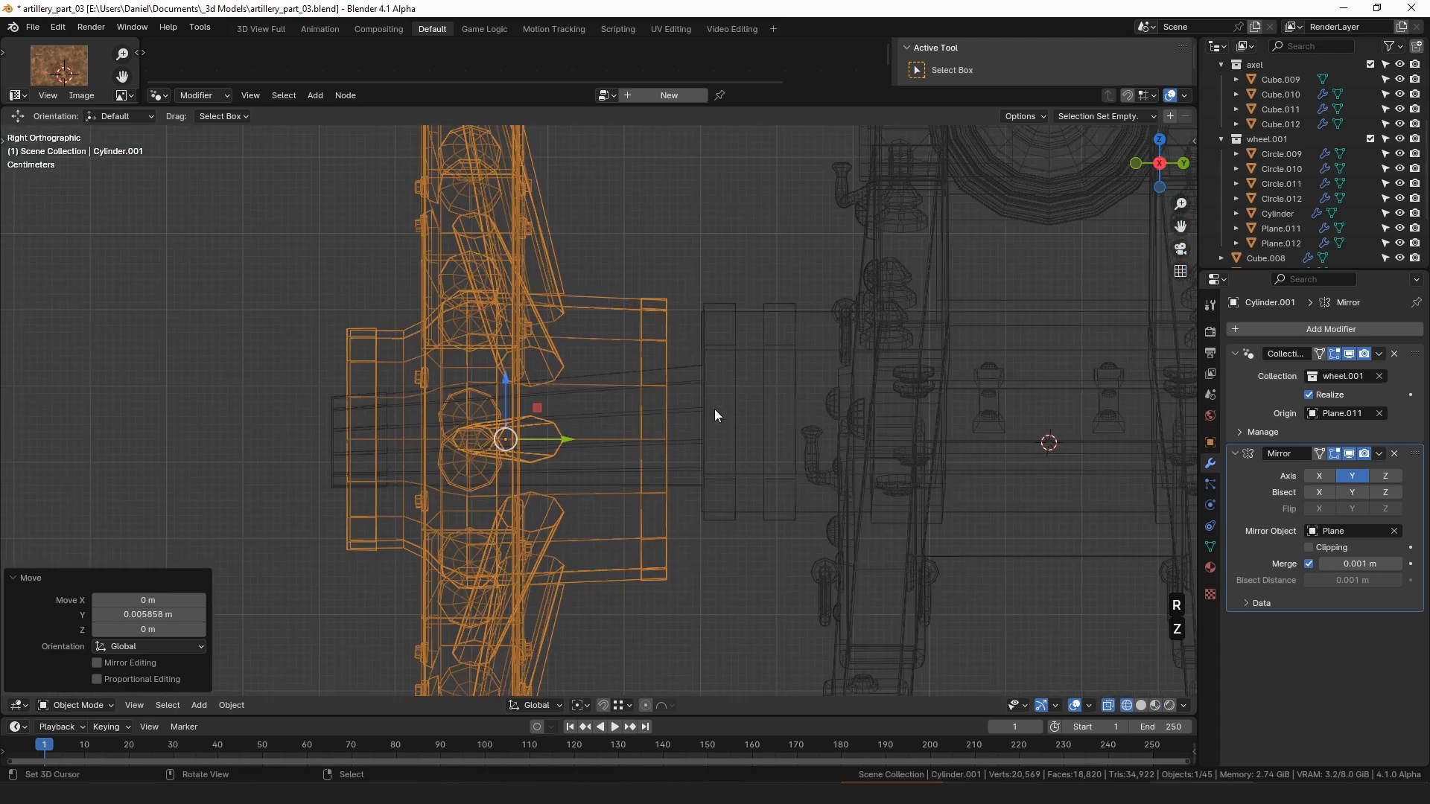
left_click(775, 397)
- Raise the tilted wheel about 0.004 m onto the axle arm and rotate it back about 0.8°
key("g")
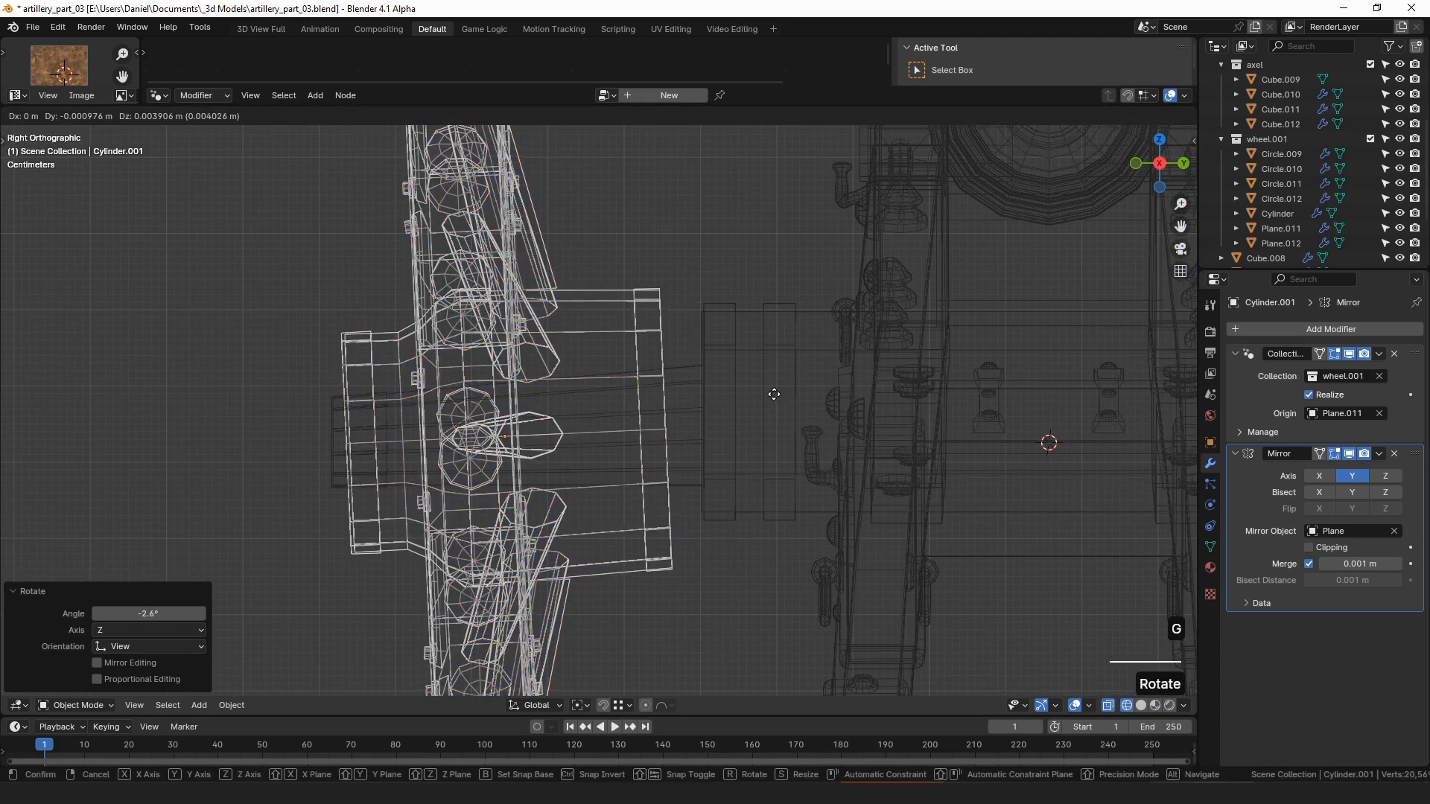
left_click(775, 395)
key("z")
scroll(767, 602, "down", 4)
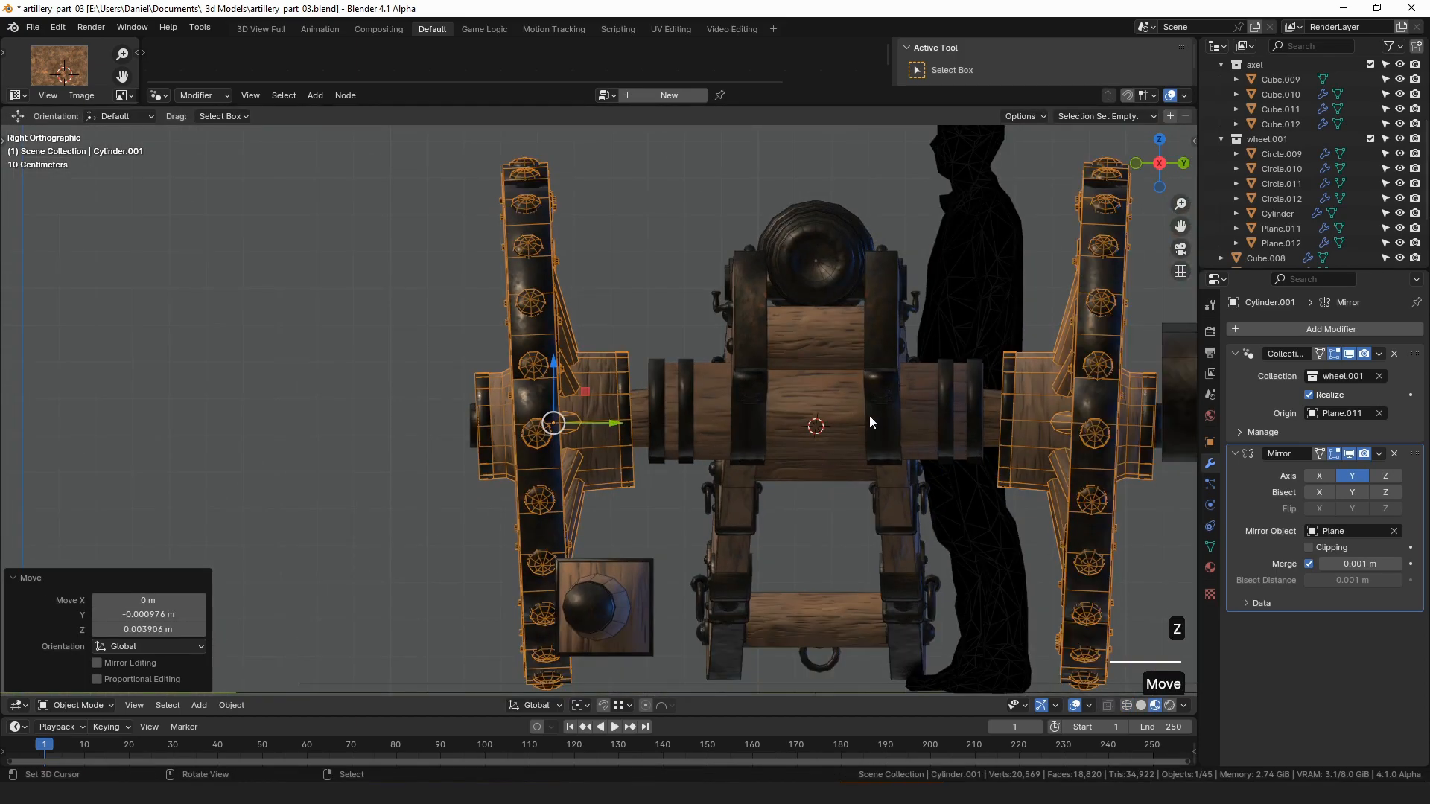
key("r")
left_click(878, 426)
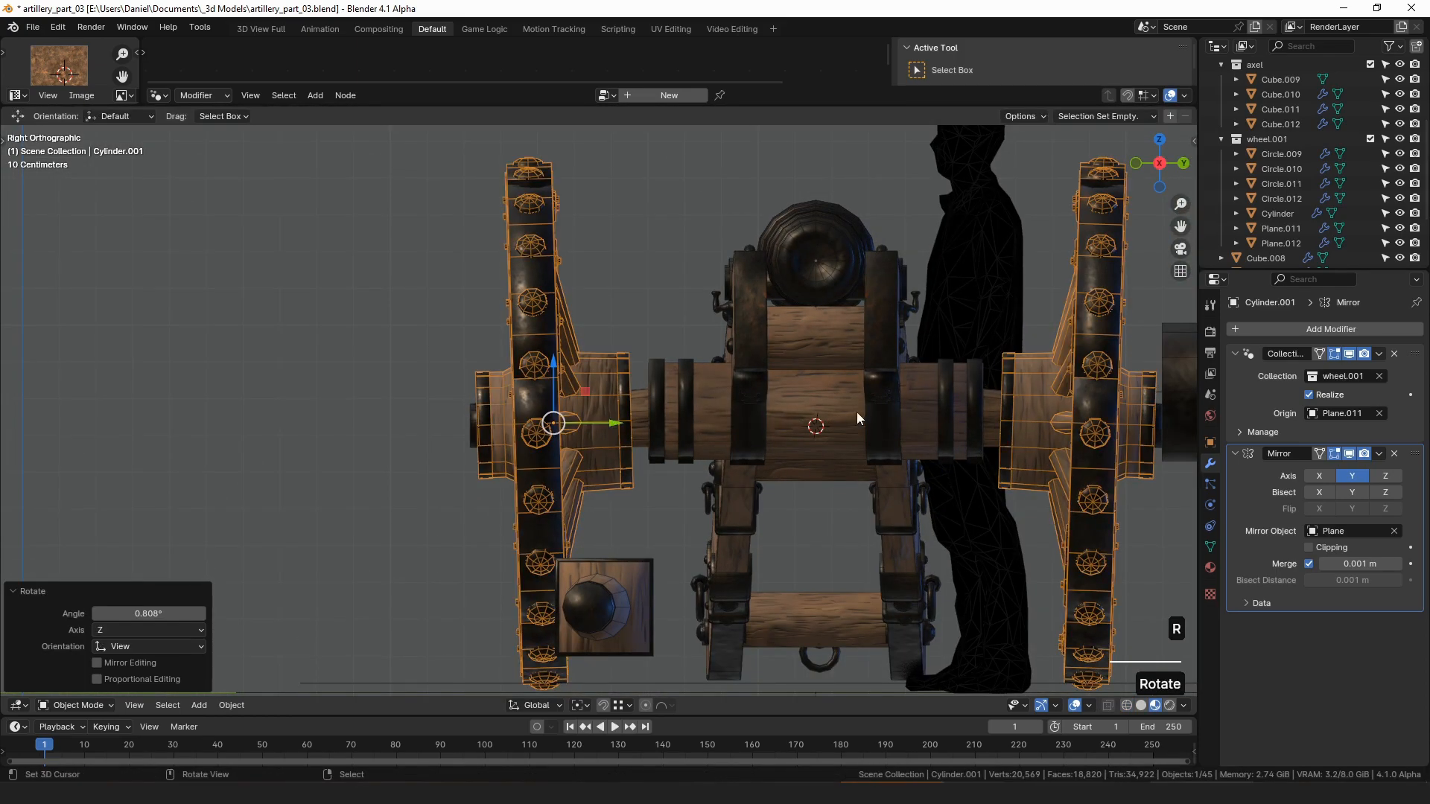
- Move the end vertex of the source wheel's nave profile, Plane.011, about 0.02 m along Y
middle_click_drag(757, 400, 801, 485)
key("a")
scroll(785, 421, "up", 3)
left_click(894, 395)
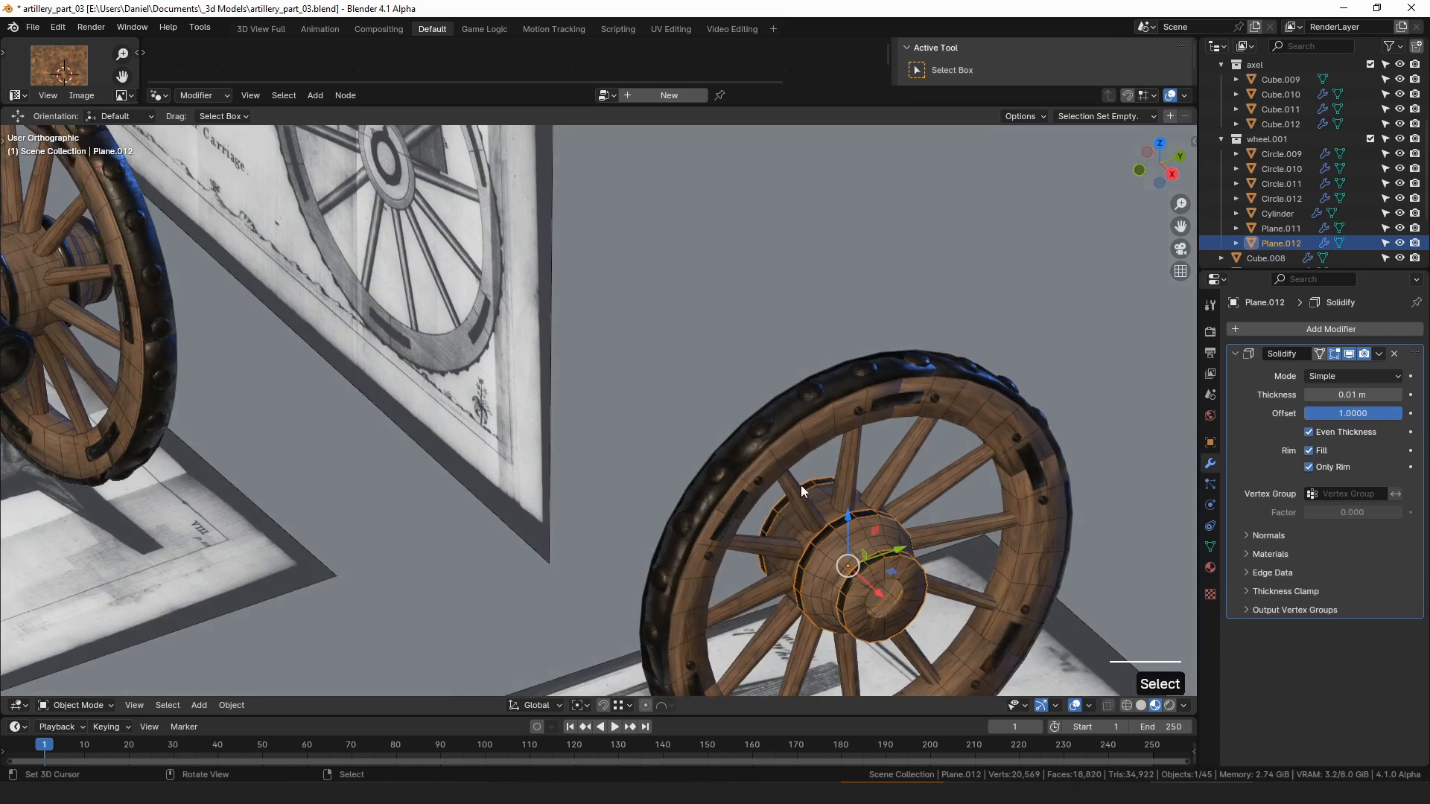
left_click(856, 584)
middle_click_drag(857, 584, 765, 528)
key("Tab")
key("1")
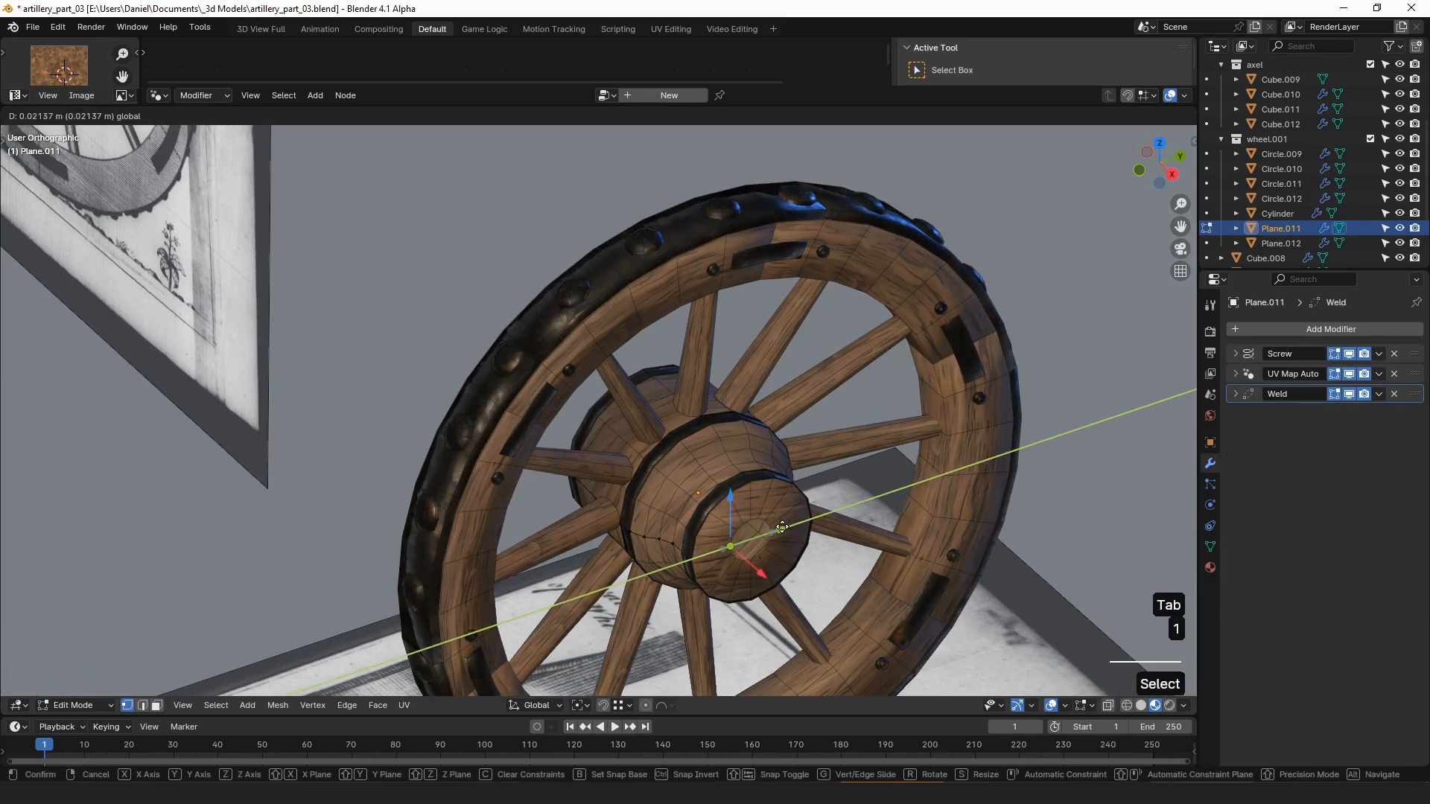
key("Tab")
- Clear the selection, place the 3D cursor on the assembled cannon's barrel and add a 2 m cube there
scroll(404, 499, "down", 5)
middle_click_drag(404, 499, 656, 436)
scroll(666, 422, "up", 6)
middle_click_drag(427, 396, 762, 391, "shift")
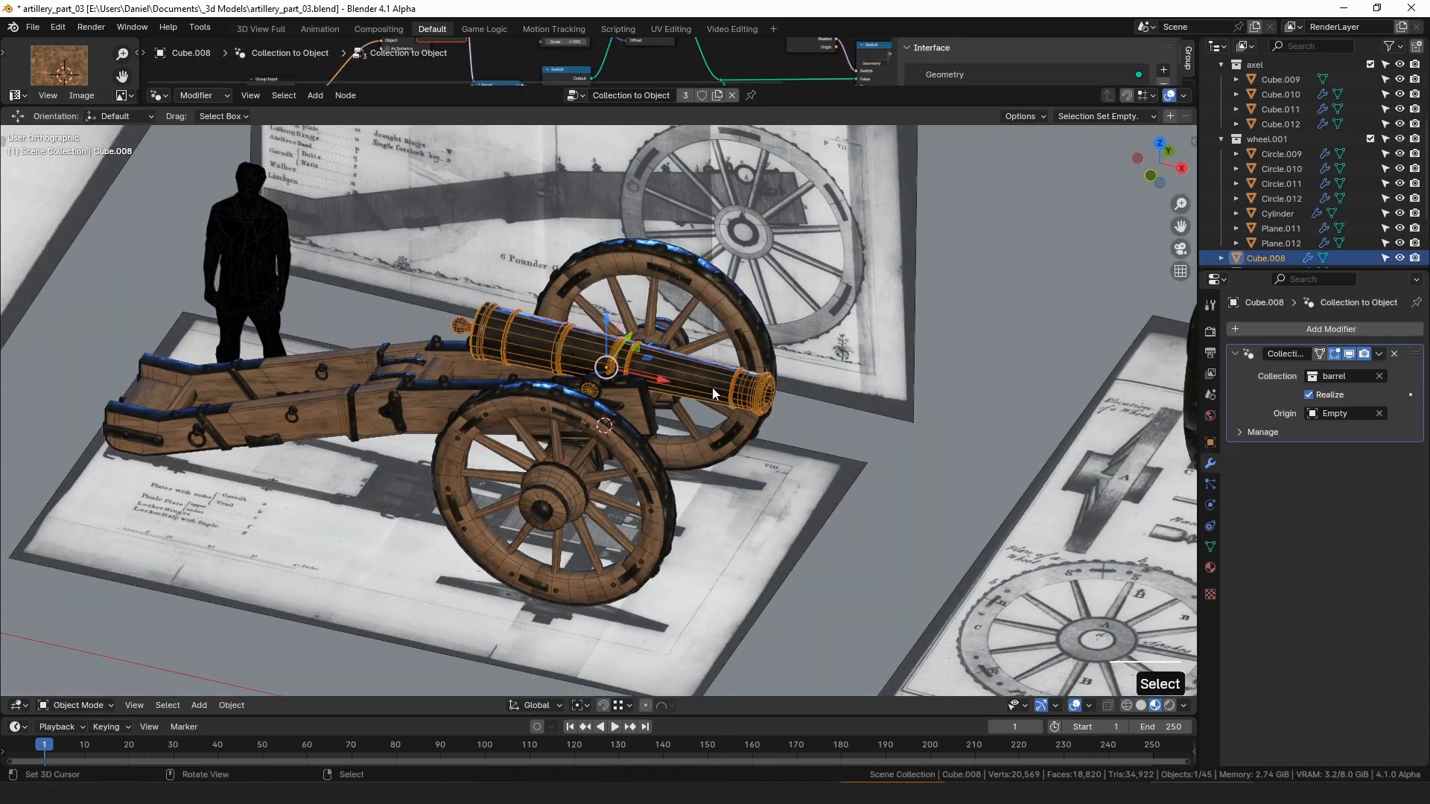
key("alt+a")
middle_click_drag(718, 388, 610, 383, "shift")
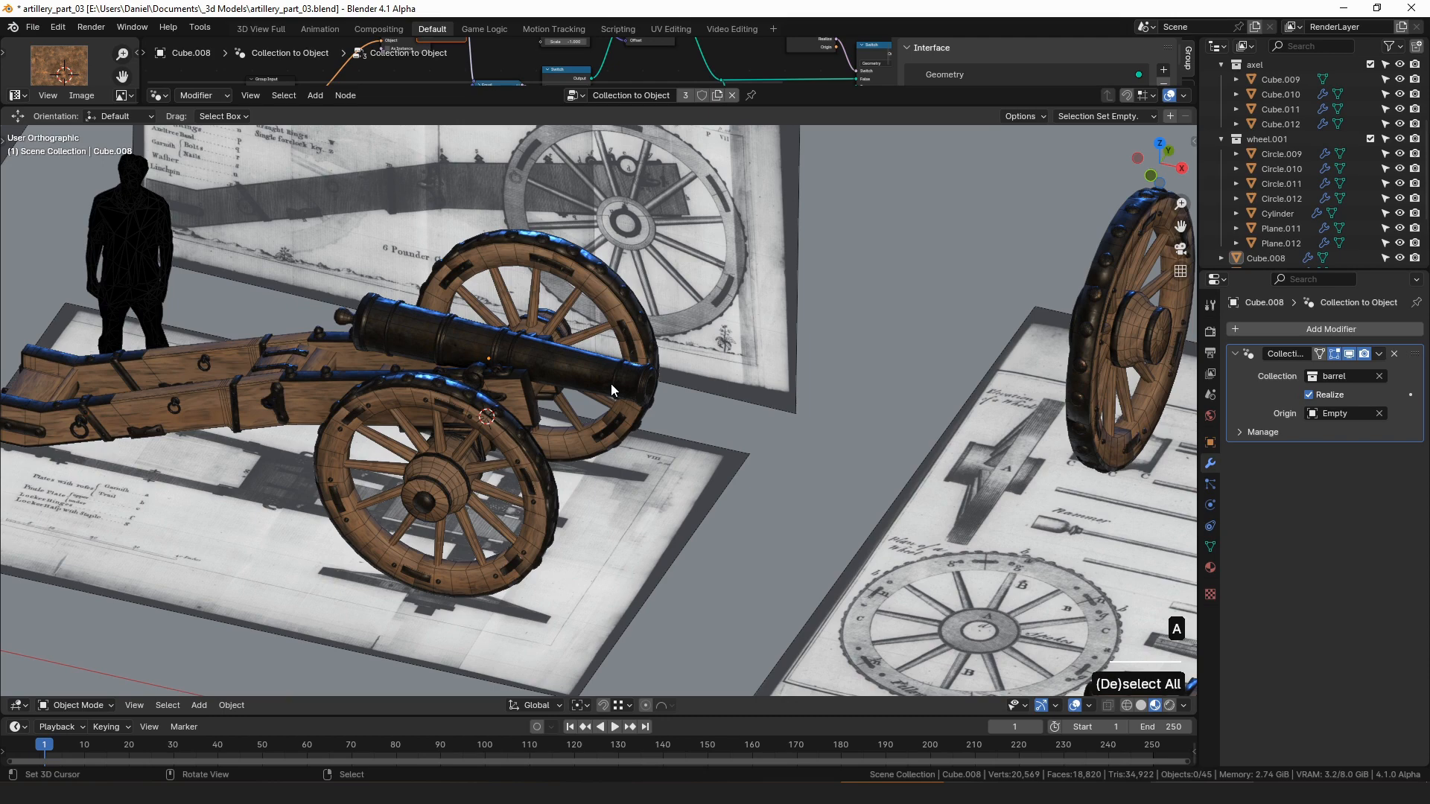
right_click(497, 361, "shift")
key("shift+a")
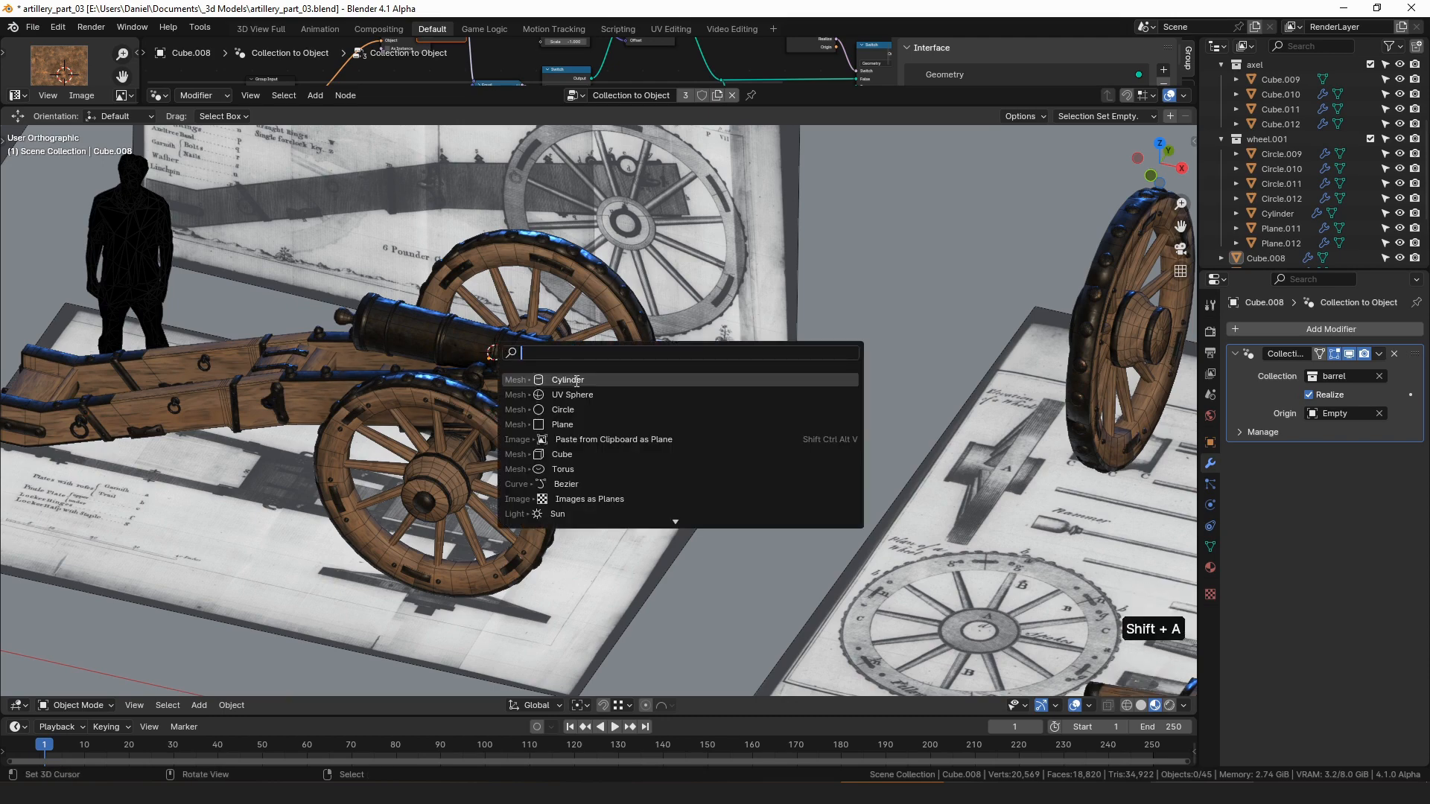
type("cube")
key("Return")
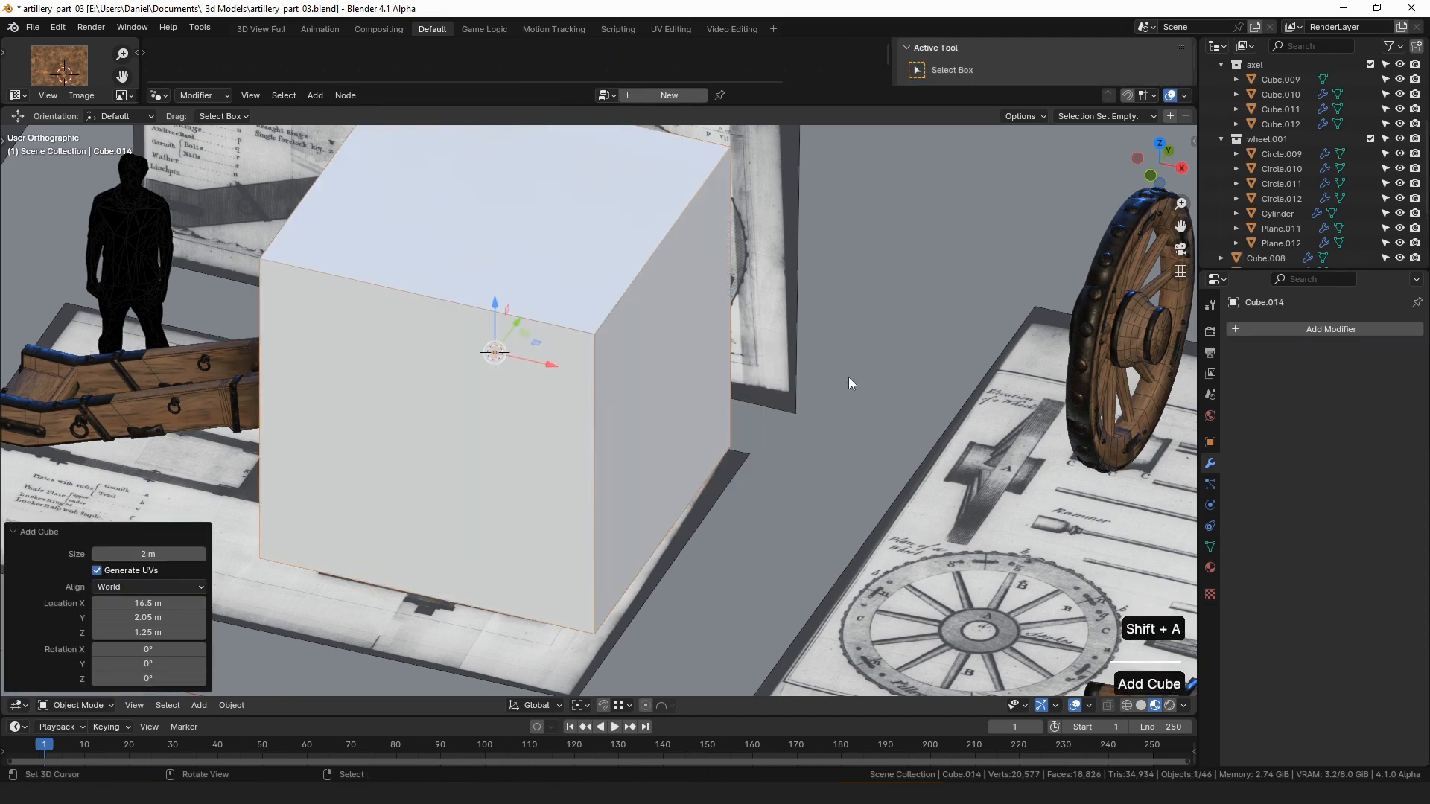
- Set the new cube's X dimension to 7.5 feet (2.29 m)
key("n")
left_click(1188, 145)
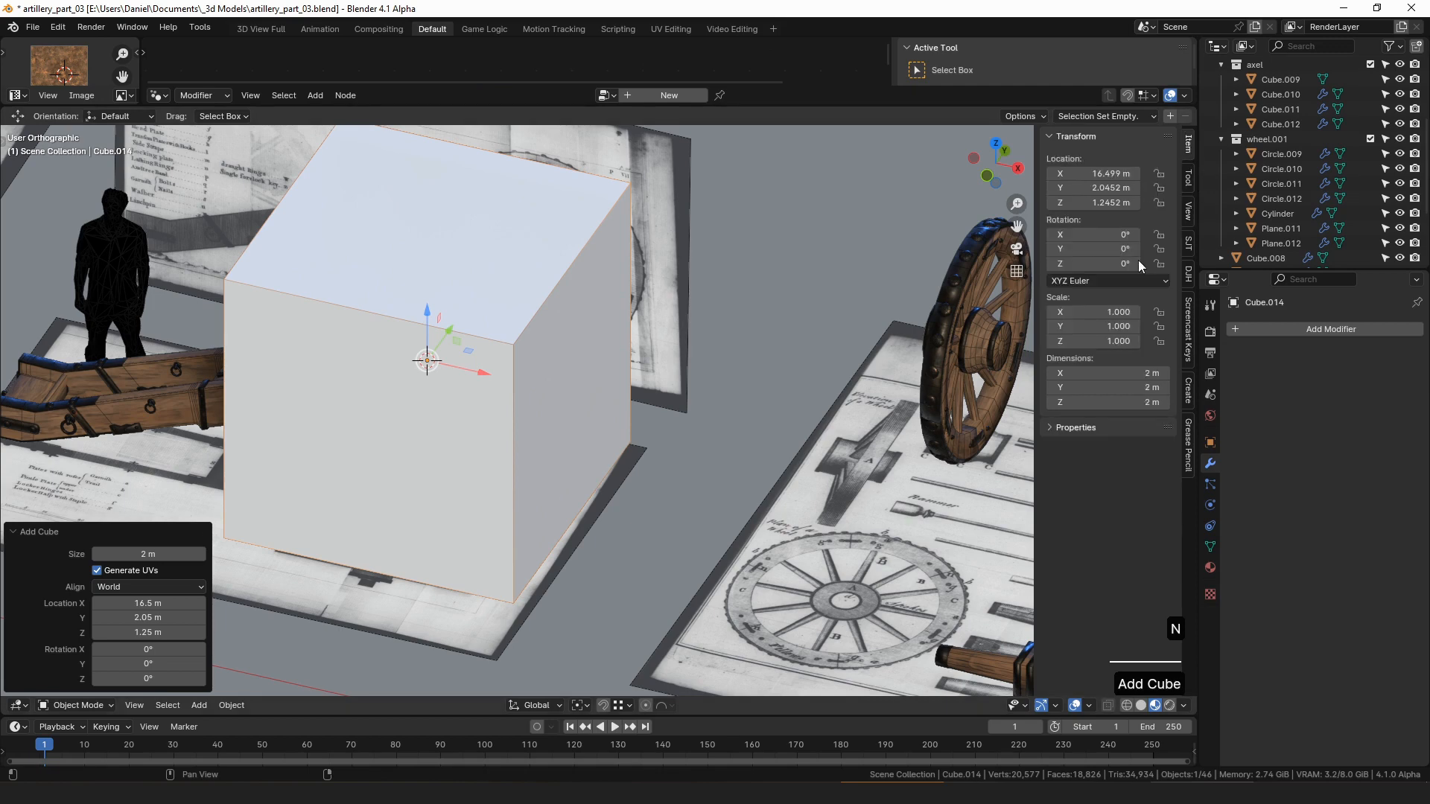
left_click(1129, 374)
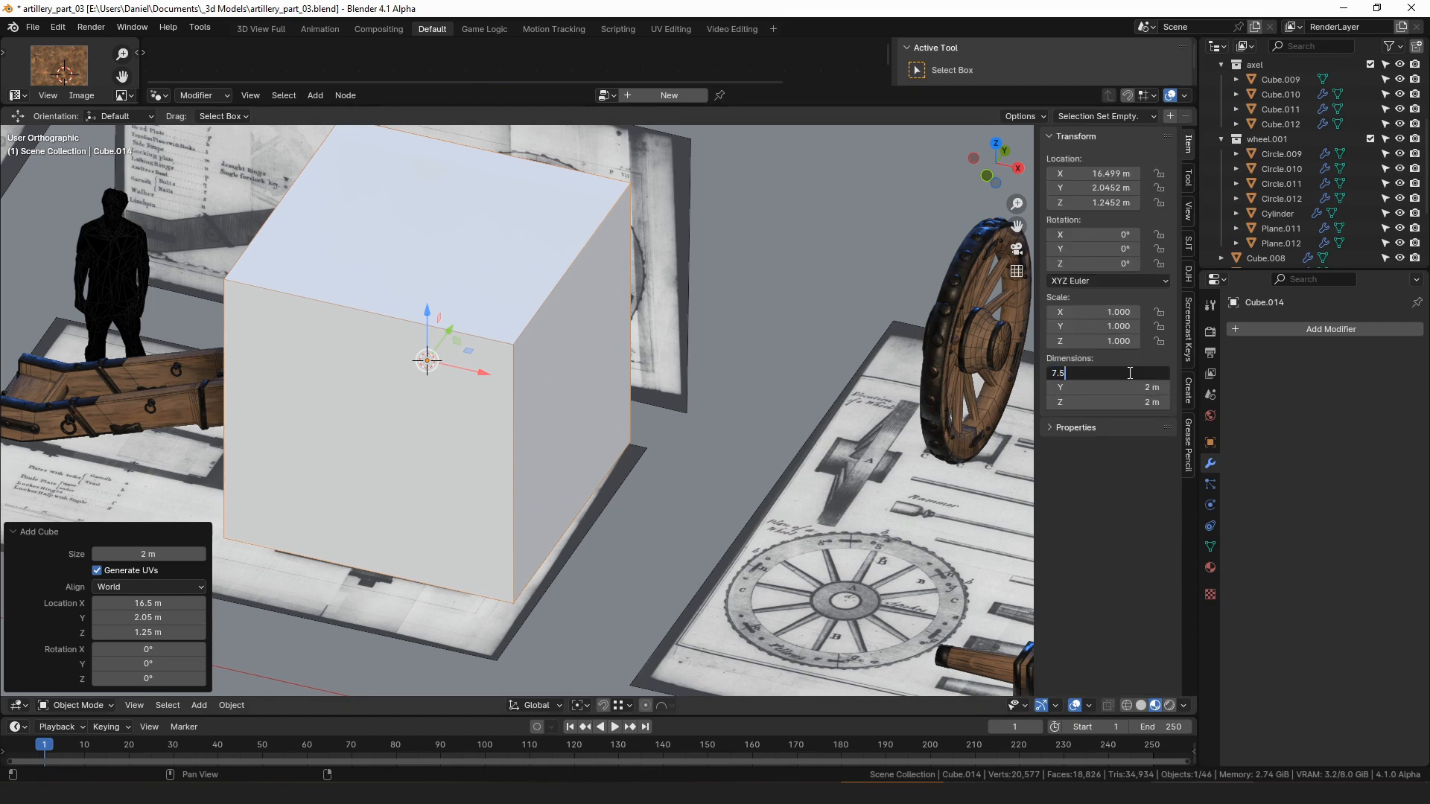
key("Return")
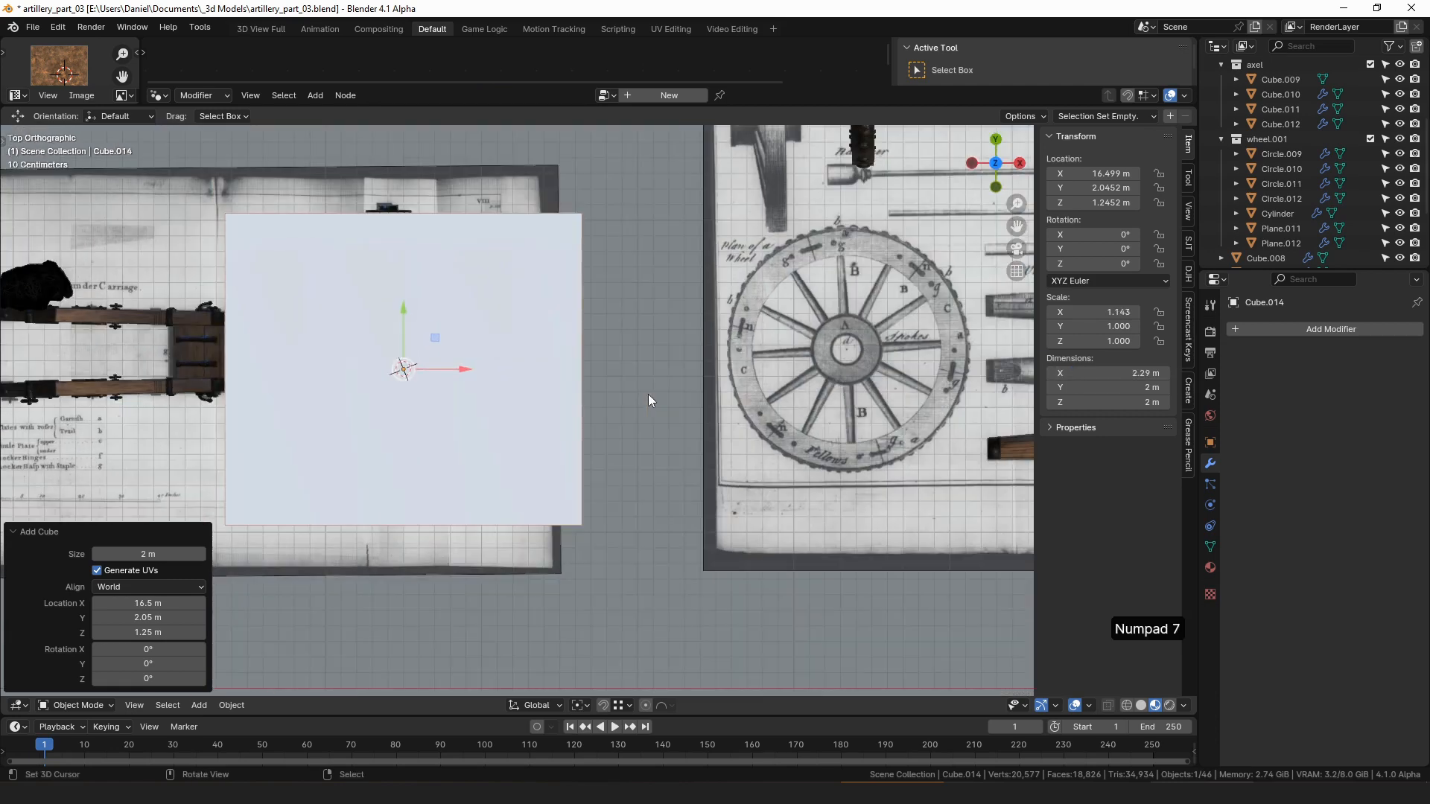
- Show the top view as wireframe and move the cube along Y to centre it over the carriage's axle
key("KP_7")
key("z")
left_click(324, 378)
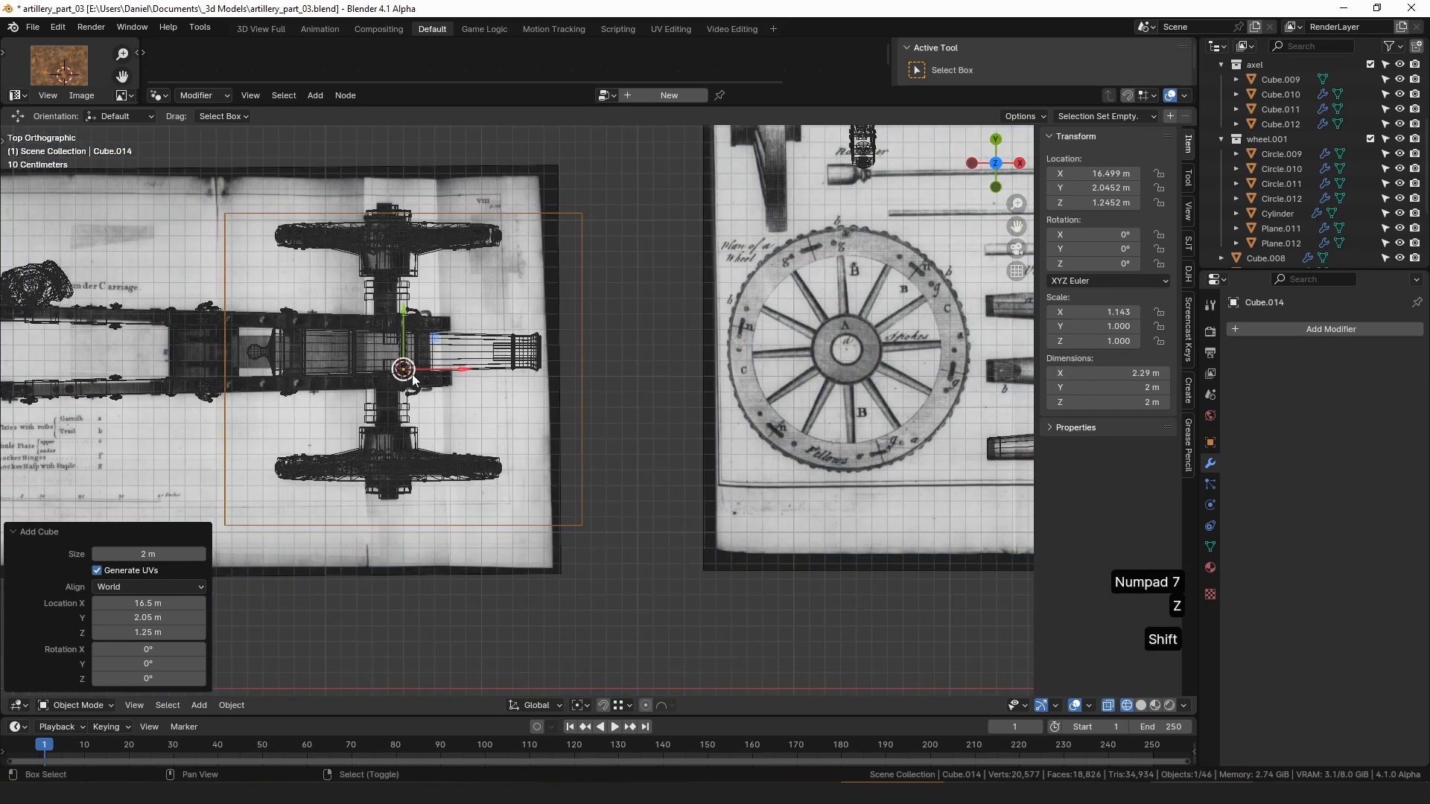
key("KP_Decimal")
left_click_drag(516, 341, 516, 317)
mouse_move(575, 372)
left_mouse_down()
mouse_move(563, 368)
mouse_move(579, 372)
left_mouse_up()
- Extend the source barrel, Plane.010, by moving its muzzle-end profile vertices outward along X towards the reference cube's edge
scroll(601, 373, "down", 4)
middle_click_drag(657, 484, 671, 503, "shift")
middle_click_drag(112, 276, 155, 276, "shift")
right_click(149, 277)
key("Tab")
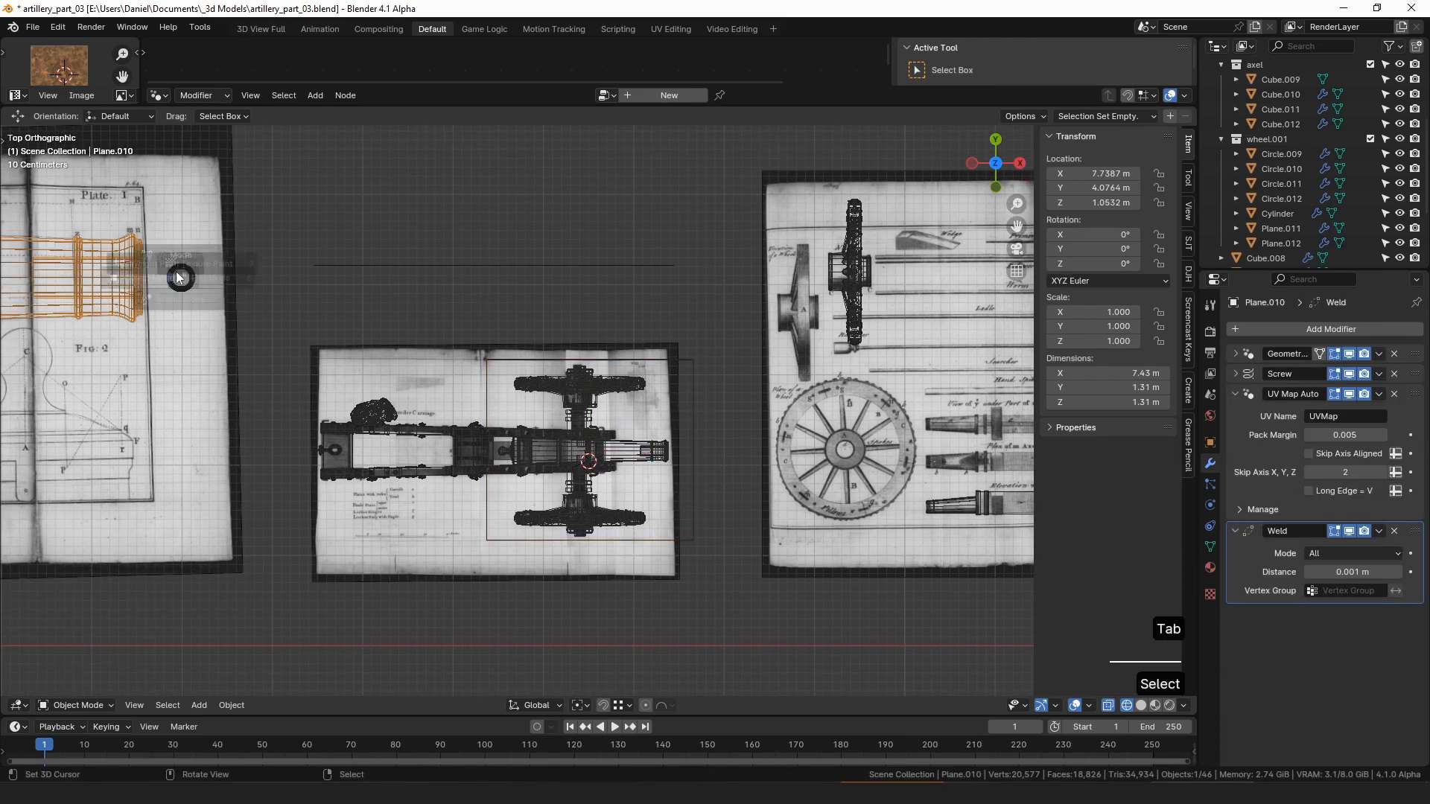
scroll(179, 277, "down", 3)
key("a")
key("a")
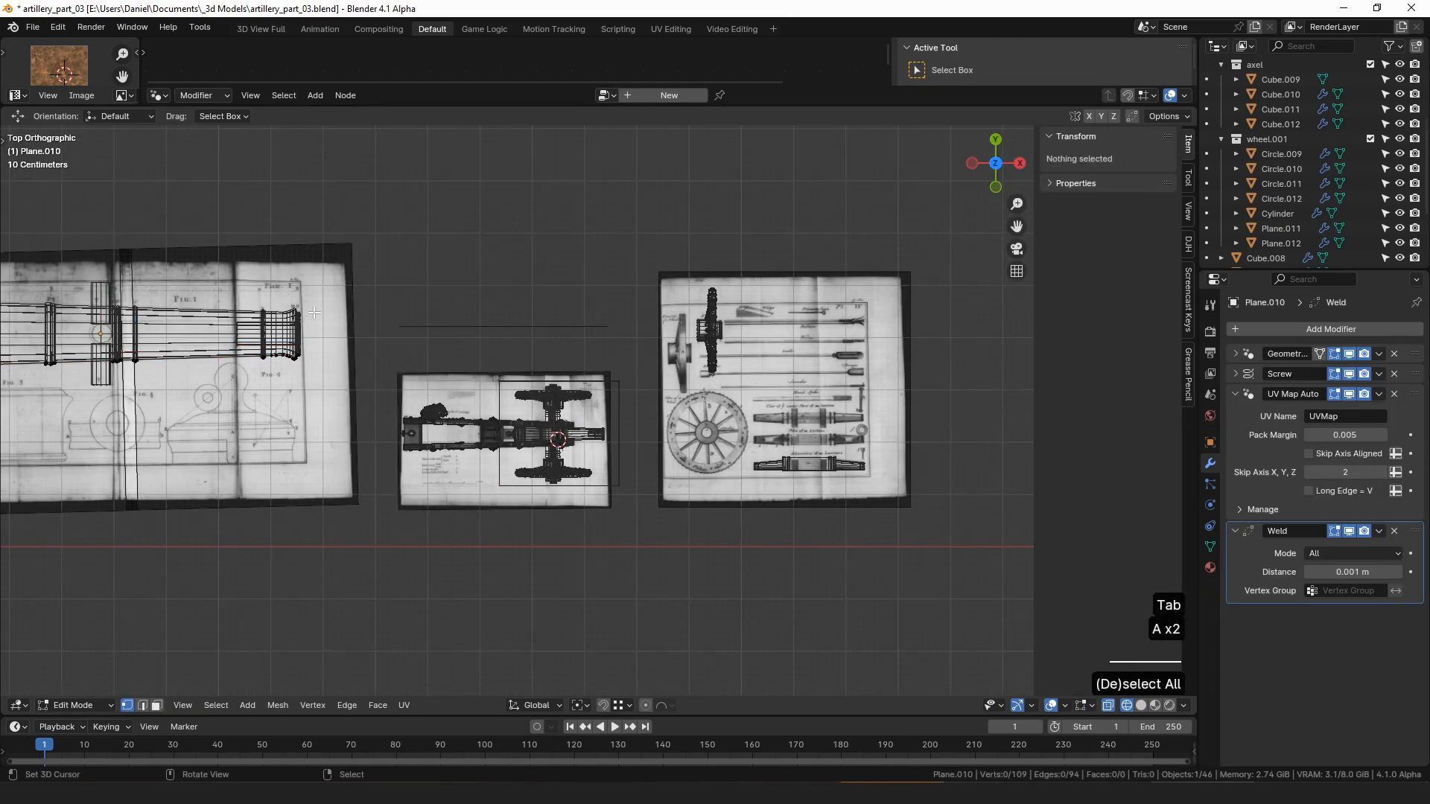
key("b")
left_click_drag(326, 254, 205, 391)
scroll(338, 346, "up", 3)
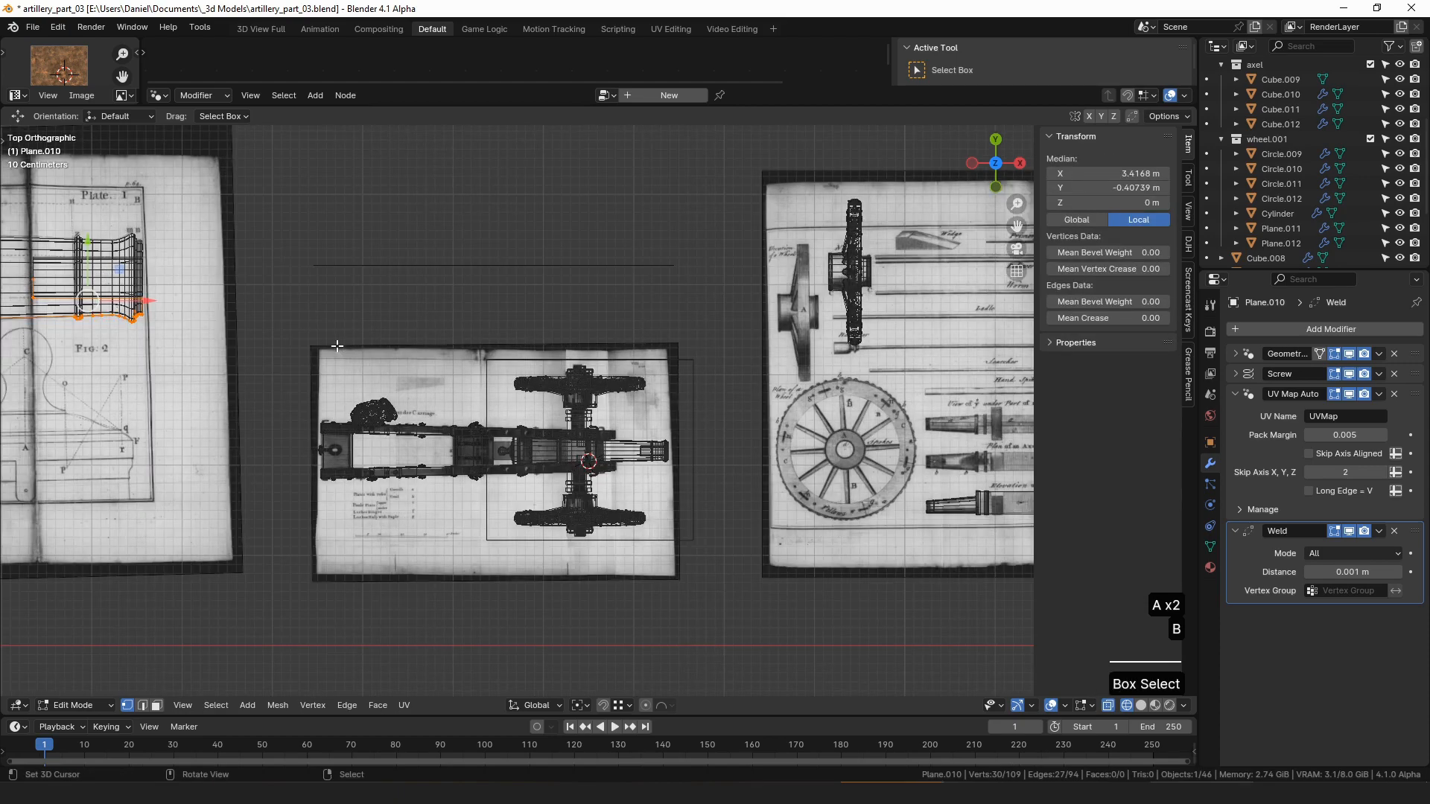
key("g")
key("x")
left_click_drag(251, 295, 258, 294)
- Move the breech-end vertices of the source barrel's profile, including the cascabel, about 0.44 m along negative X
scroll(258, 294, "down", 3)
middle_click_drag(259, 294, 542, 295, "shift")
key("a")
key("b")
left_click_drag(190, 282, 290, 366)
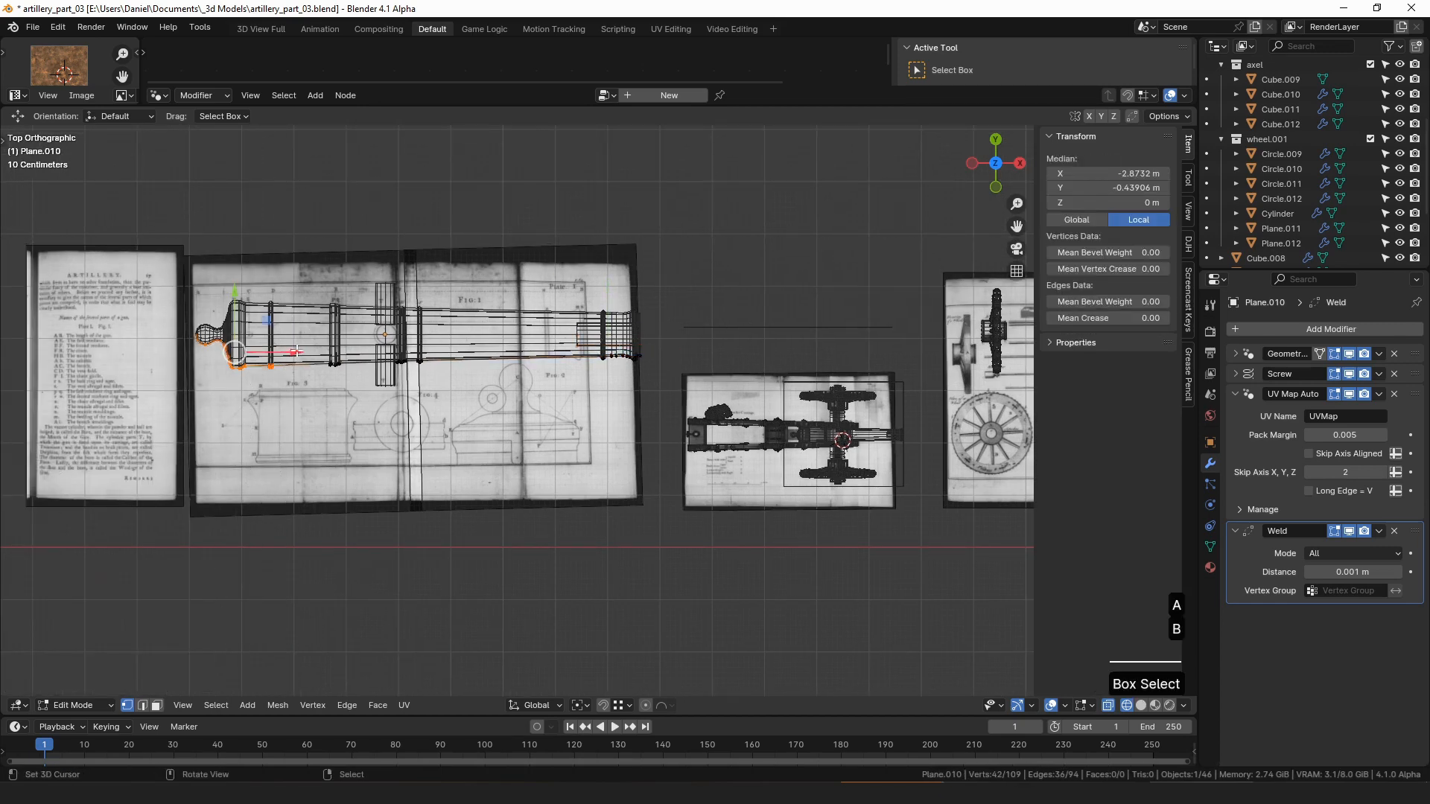
key("g")
key("x")
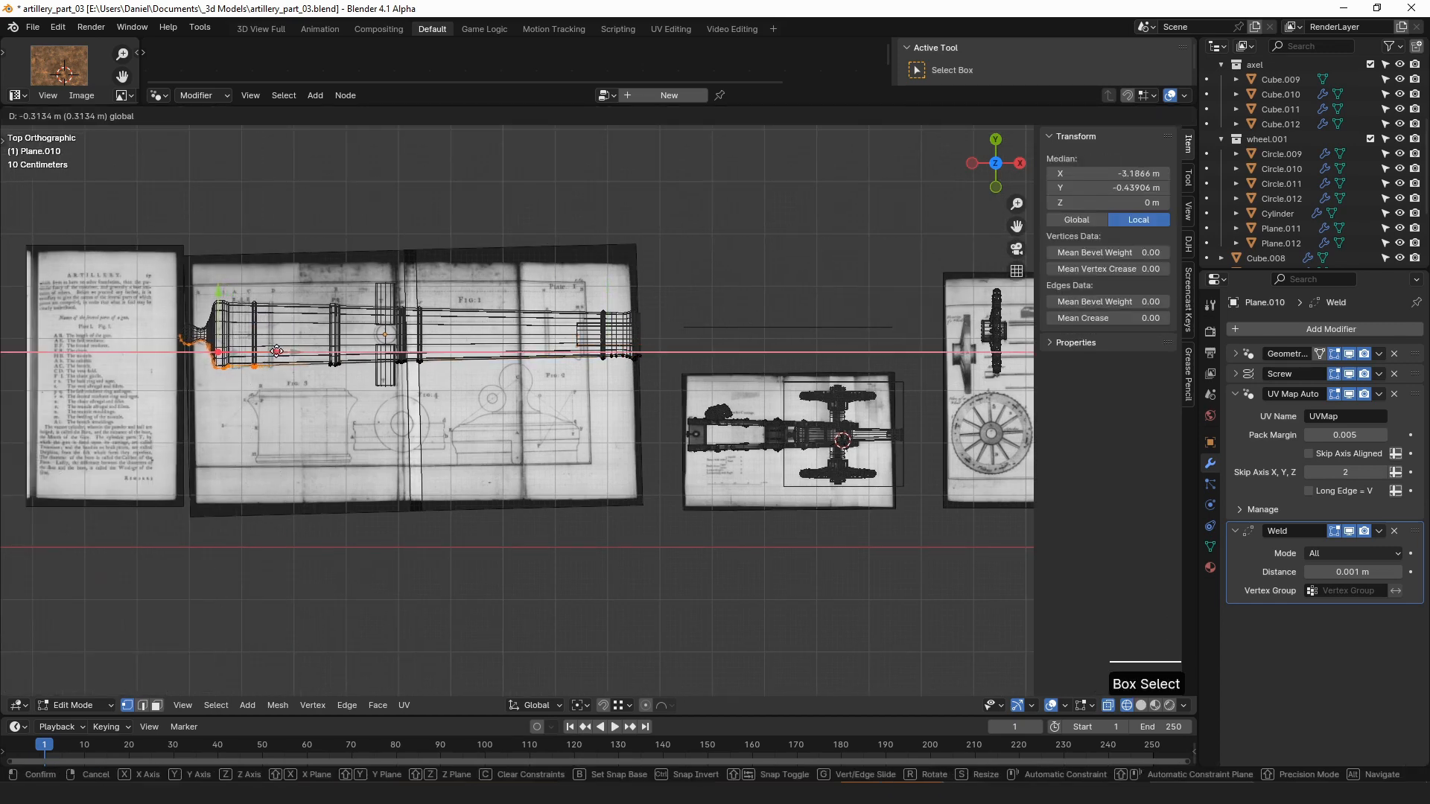
left_click(271, 352)
- Shift the same breech-end vertices another 0.04 m or so along negative X, checking against the barrel on the carriage
scroll(887, 476, "up", 5)
middle_click_drag(887, 476, 293, 440, "shift")
scroll(495, 432, "up", 3)
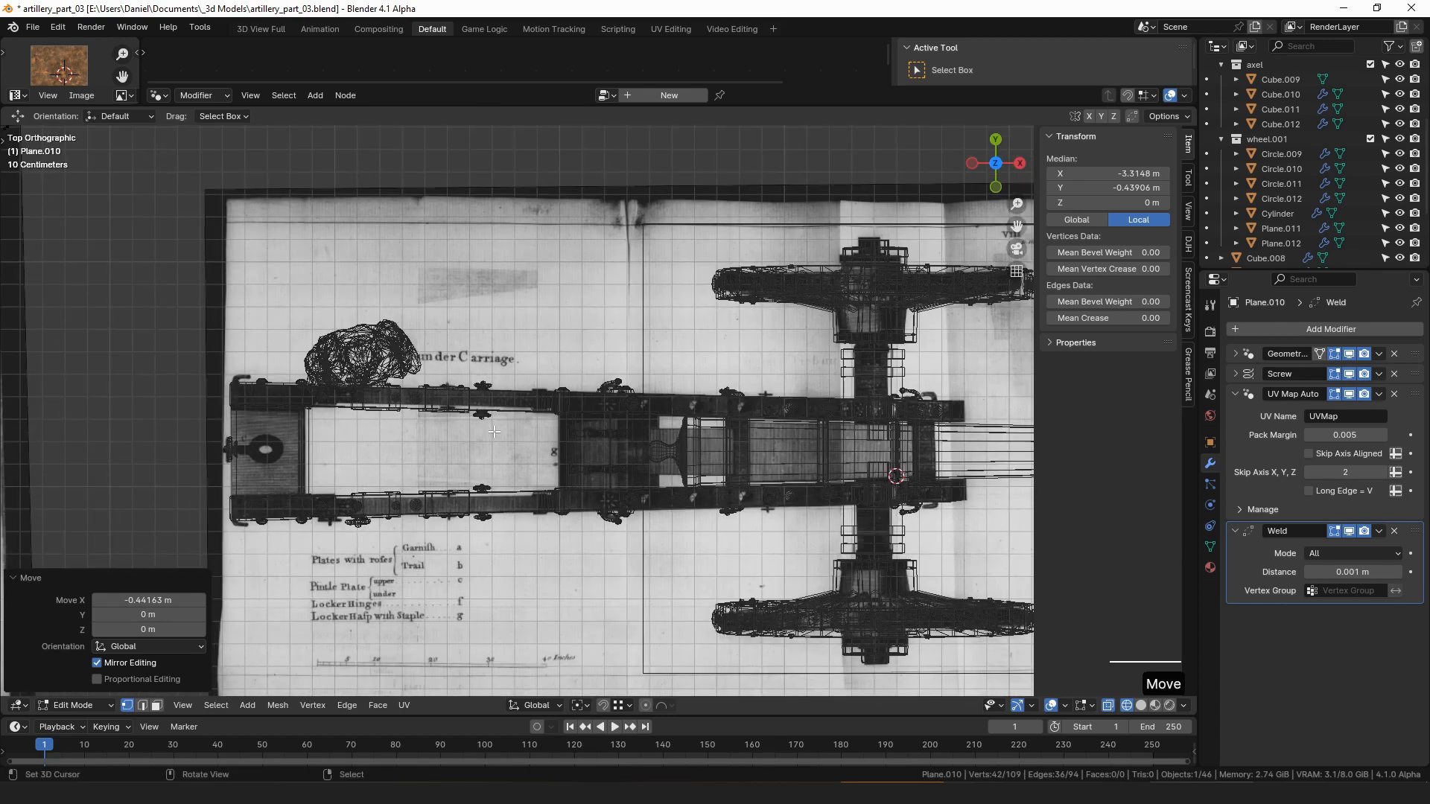
key("g")
key("x")
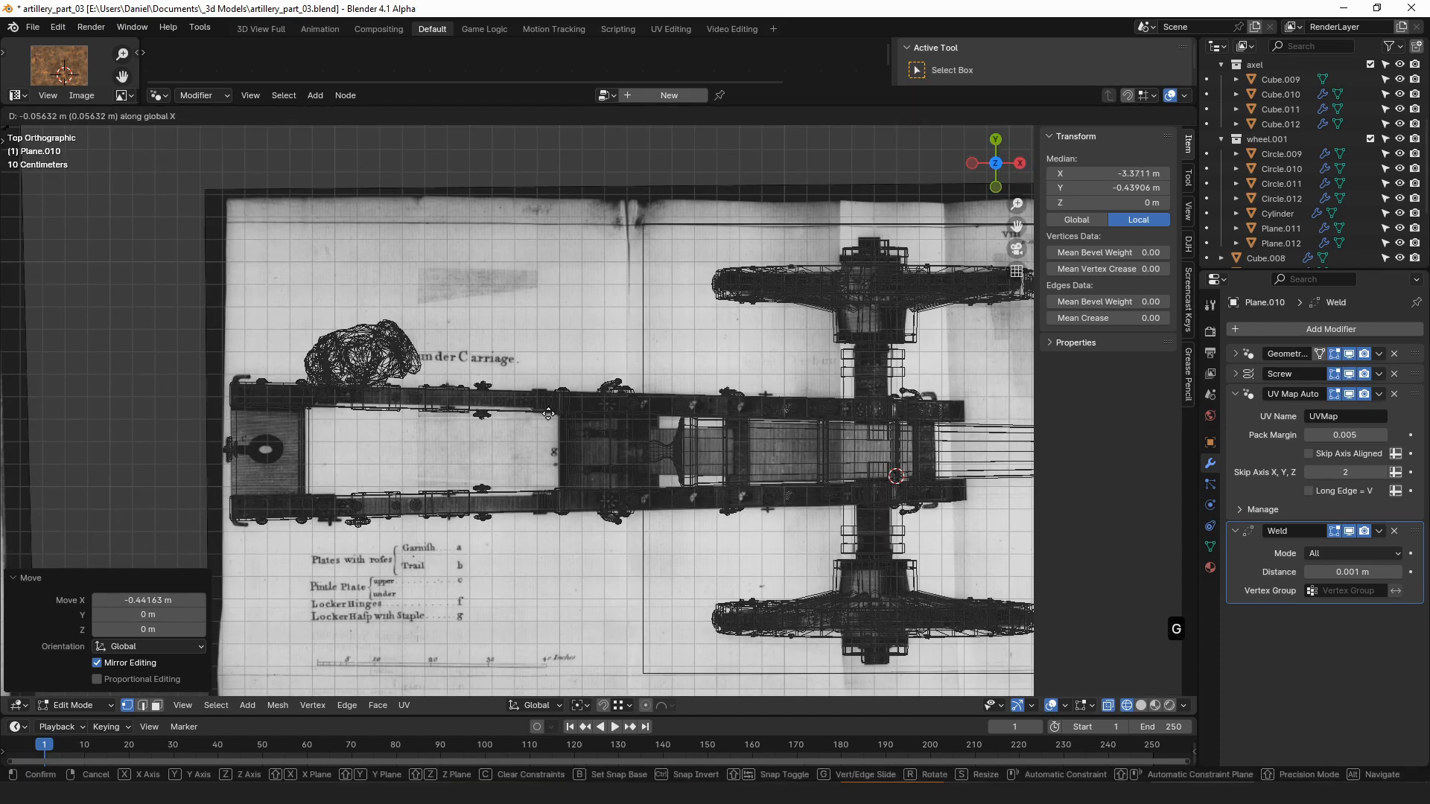
left_click(553, 414)
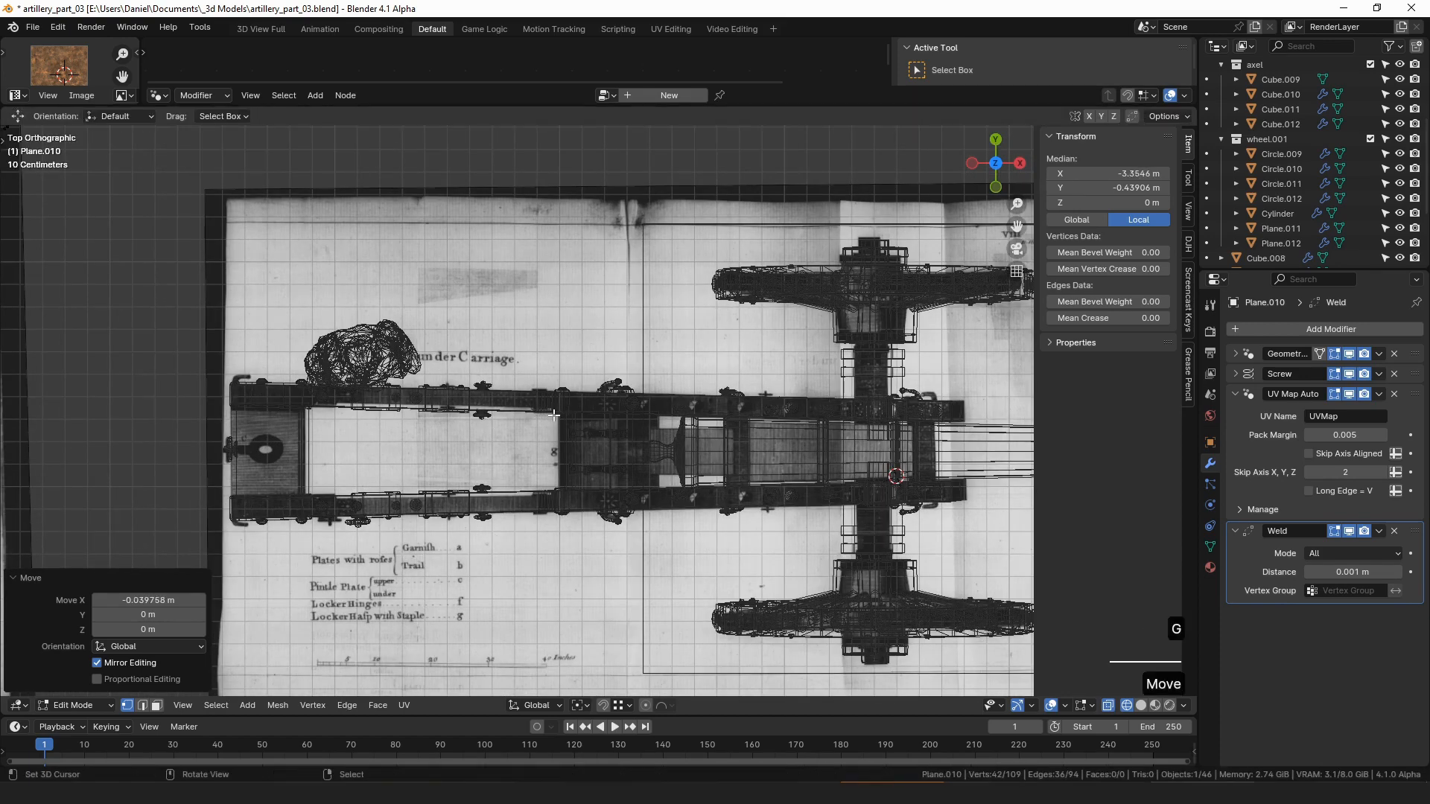
- Show the scene in material preview, finish editing the barrel and delete the reference cube around the cannon
scroll(661, 422, "down", 3)
middle_click_drag(661, 422, 471, 408, "shift")
key("z")
mouse_move(707, 477)
middle_mouse_down()
mouse_move(715, 350)
mouse_move(675, 449)
middle_mouse_up()
right_click(718, 348)
key("Tab")
right_click(633, 333)
key("x")
left_click(656, 332)
- Edit the source barrel's profile in top wireframe view and move the ring vertices just ahead of the trunnions slightly along positive X
middle_click_drag(397, 321, 405, 373, "shift")
scroll(715, 425, "down", 3)
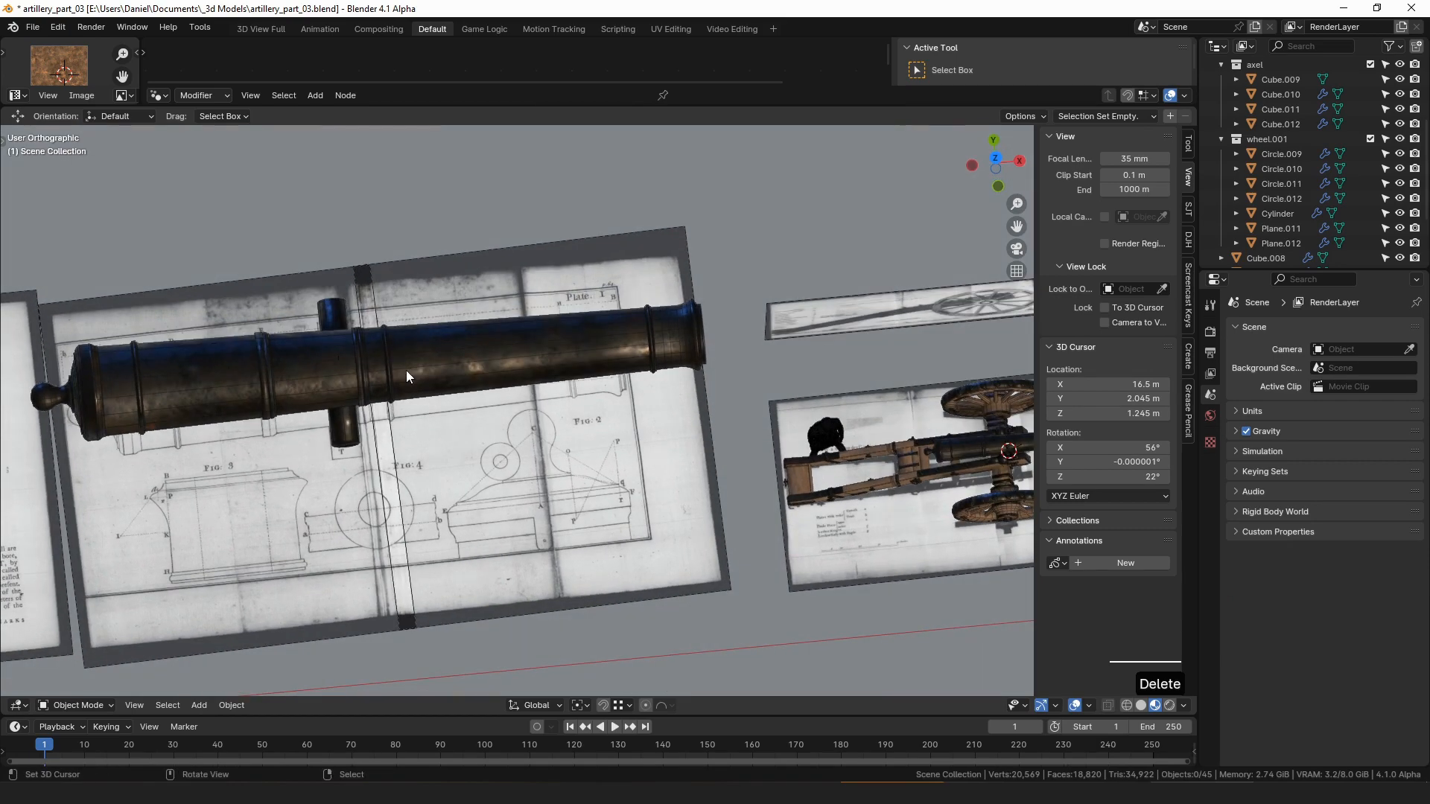
right_click(391, 357)
key("Tab")
key("KP_7")
key("z")
key("a")
key("a")
key("b")
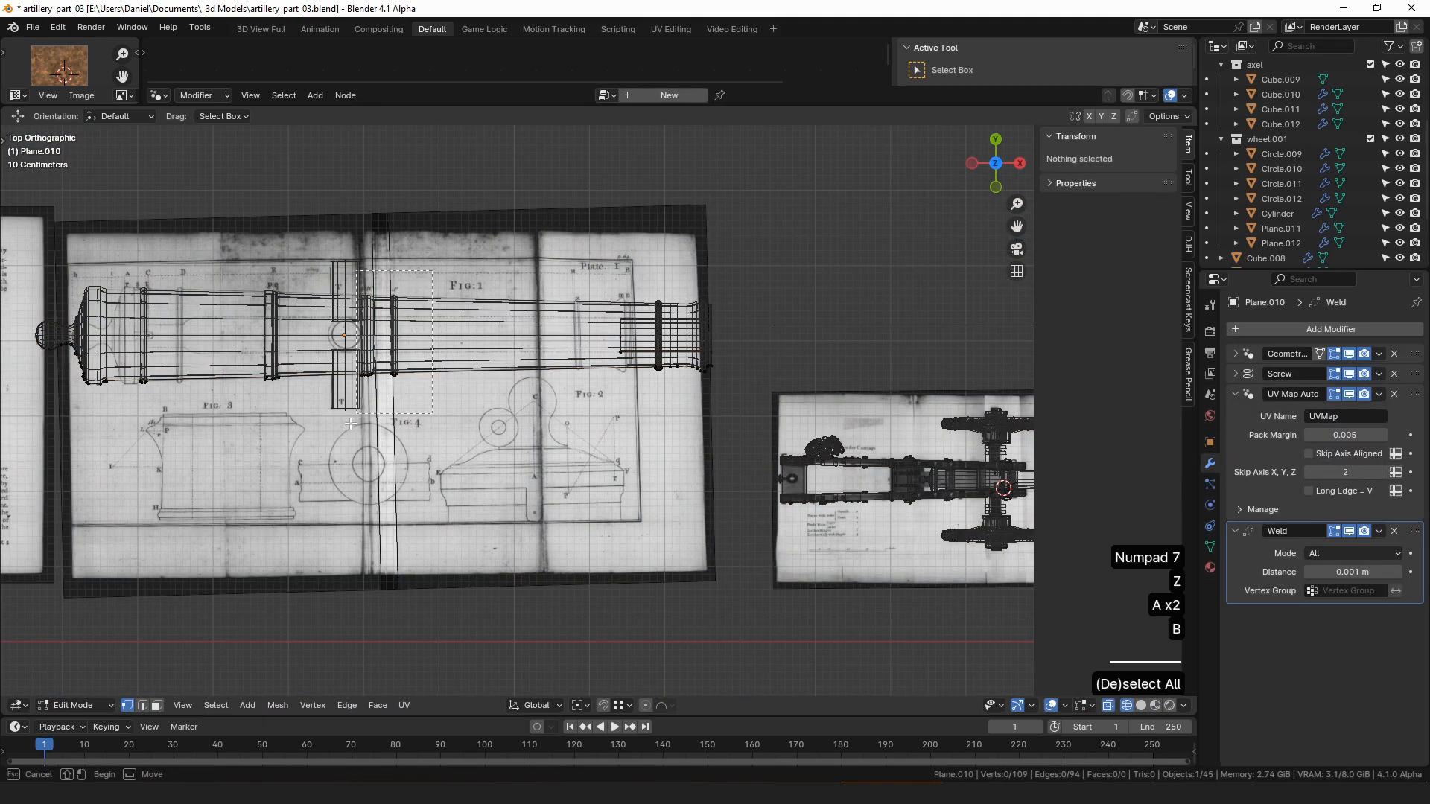
left_click_drag(326, 332, 516, 411)
scroll(516, 410, "up", 3)
left_click_drag(337, 349, 353, 348)
- Move the profile vertices of the barrel ring behind the trunnions slightly along negative X
middle_click_drag(353, 348, 563, 361, "shift")
key("a")
key("b")
left_click_drag(348, 311, 259, 400)
left_click_drag(359, 364, 349, 365)
- Reselect the barrel rings ahead of the trunnions and move them about 0.03 m further along positive X
key("a")
key("b")
left_click_drag(585, 319, 455, 394)
left_click_drag(567, 361, 571, 360)
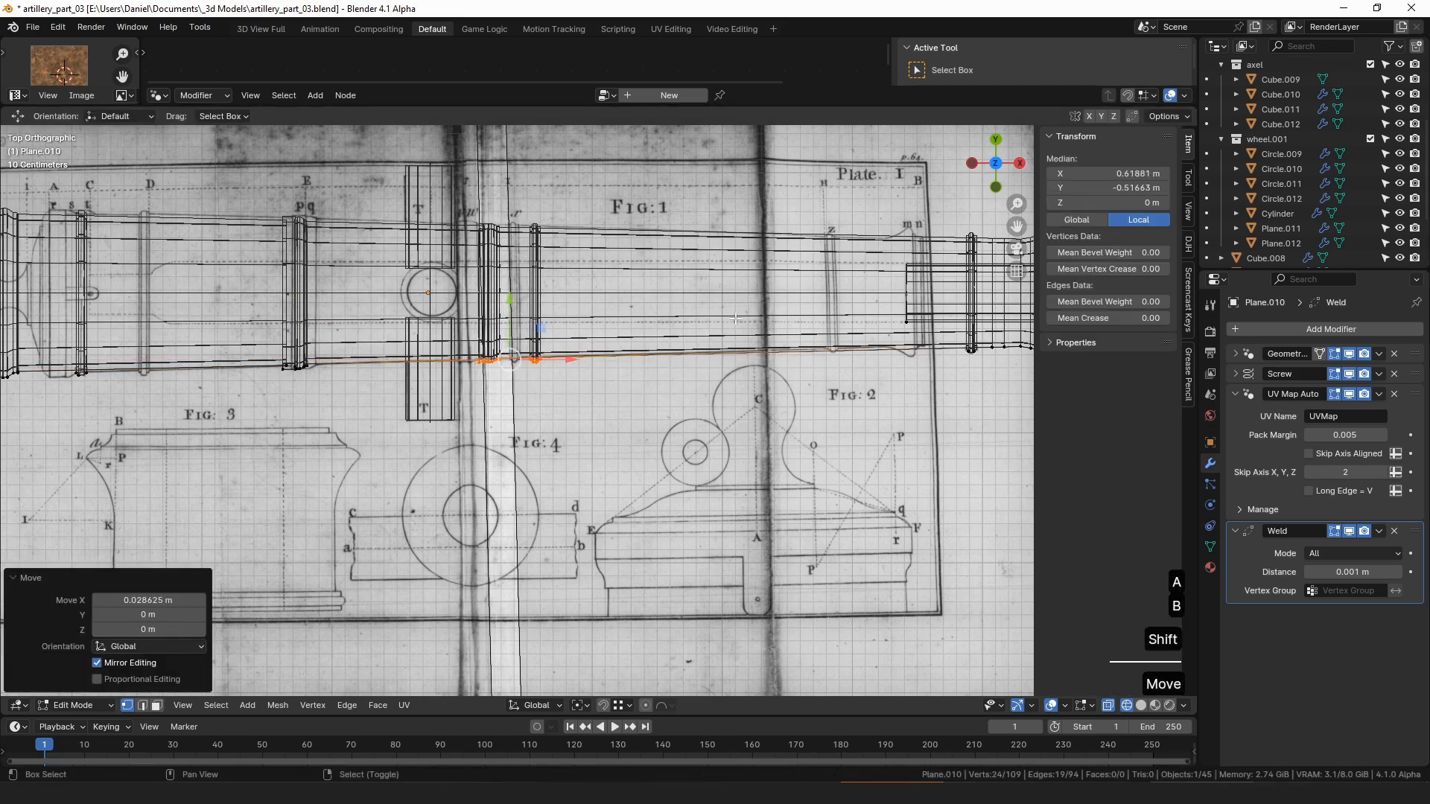
- Move the barrel ring nearest the muzzle slightly along negative X, and return to object mode in material preview
middle_click_drag(893, 283, 691, 320, "shift")
key("a")
key("b")
left_click_drag(921, 202, 681, 456)
left_click_drag(851, 364, 845, 364)
key("z")
key("Tab")
- Examine the assembled cannon with its lengthened barrel, carriage and wheels up close and from above, beside the source parts and figure
scroll(816, 428, "down", 6)
middle_click_drag(775, 480, 654, 384)
key("a")
middle_click_drag(642, 538, 593, 467, "shift")
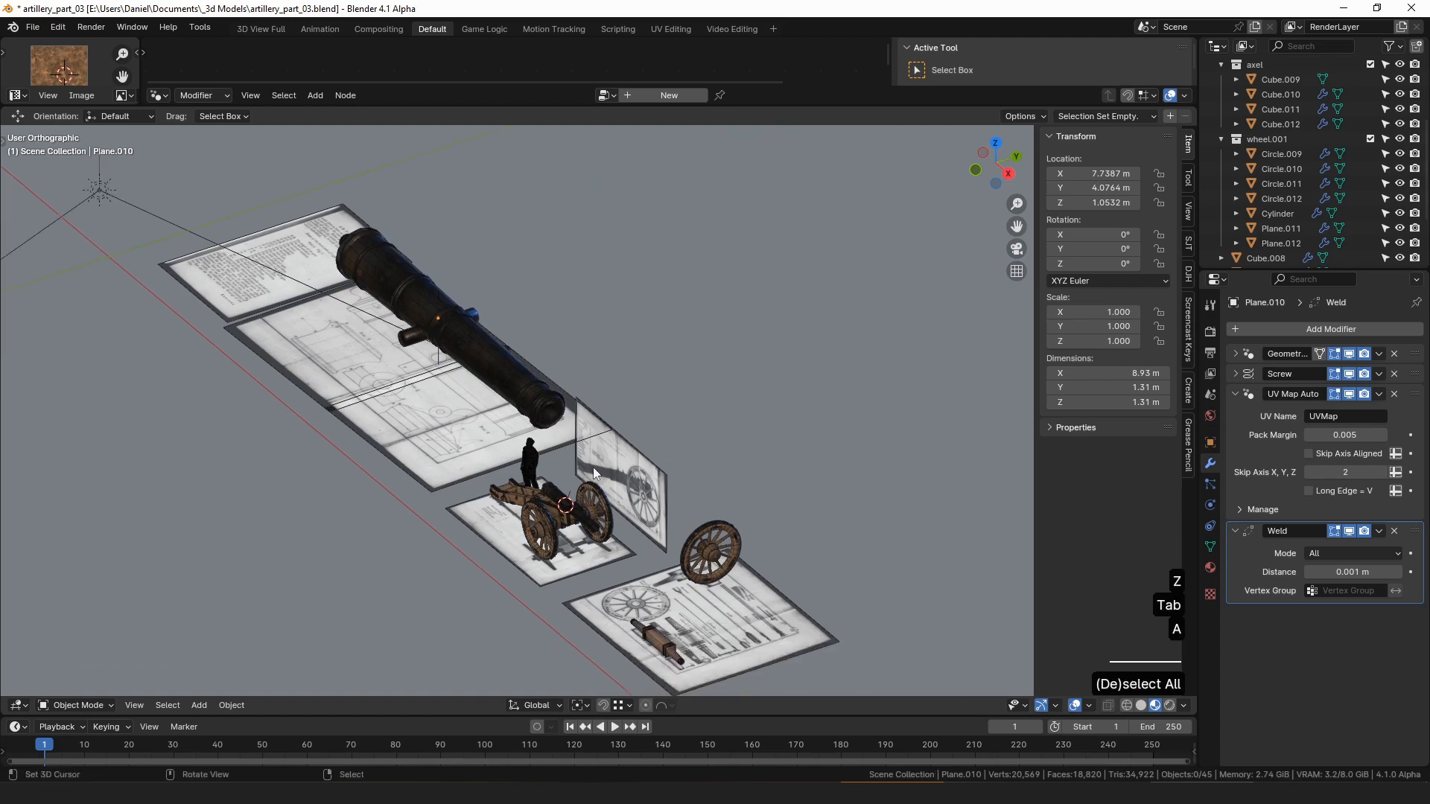
scroll(603, 522, "up", 4)
right_click(631, 613)
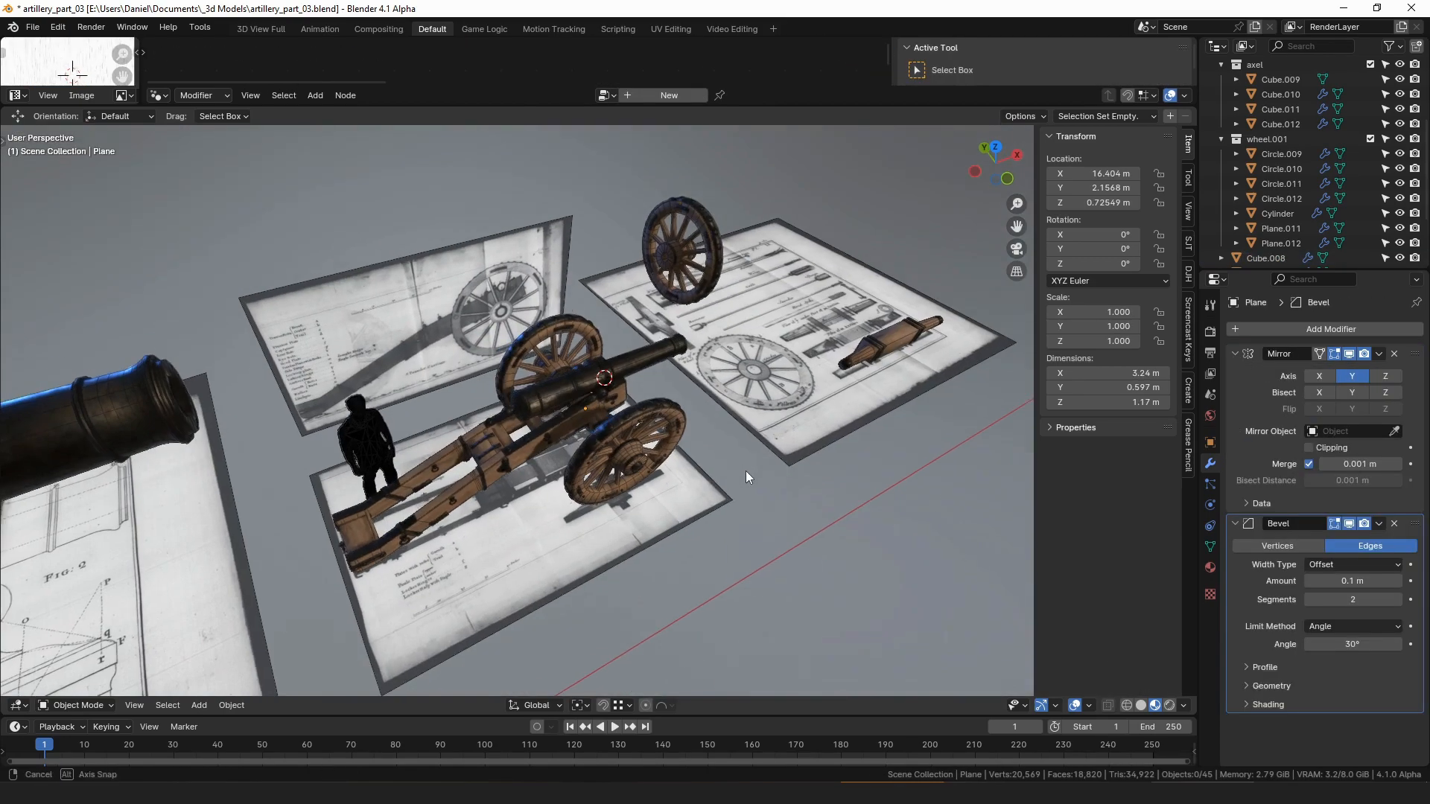
middle_click_drag(745, 471, 375, 422)
middle_click_drag(507, 498, 604, 536, "shift")
scroll(535, 486, "up", 6)
scroll(562, 483, "up", 1)
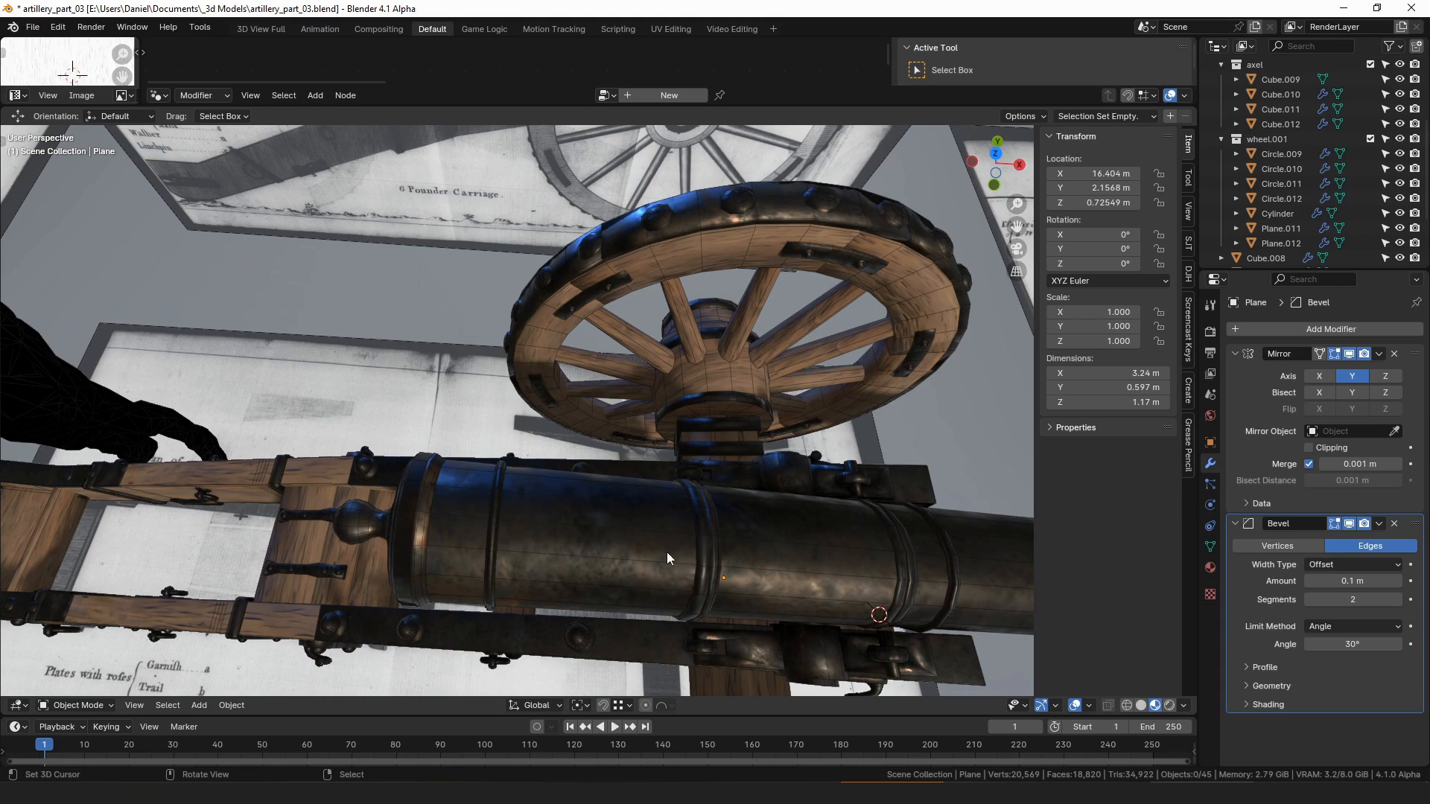
scroll(565, 578, "down", 8)
middle_click_drag(672, 548, 484, 439)
key("KP_7")
scroll(484, 439, "up", 4)
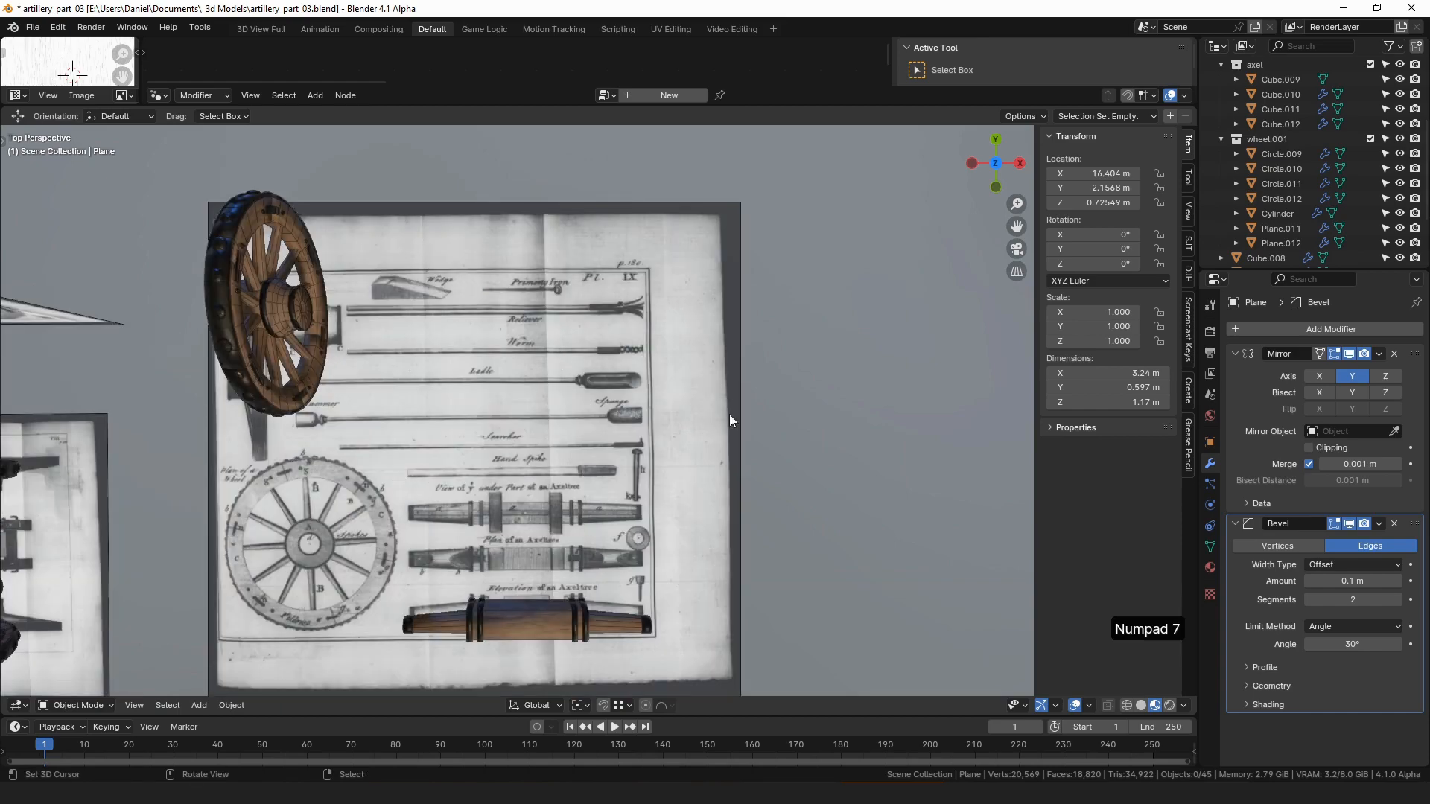
scroll(426, 423, "down", 3)
middle_click_drag(328, 349, 462, 388, "shift")
middle_click_drag(372, 521, 568, 438)
scroll(568, 438, "up", 6)
scroll(641, 476, "down", 5)
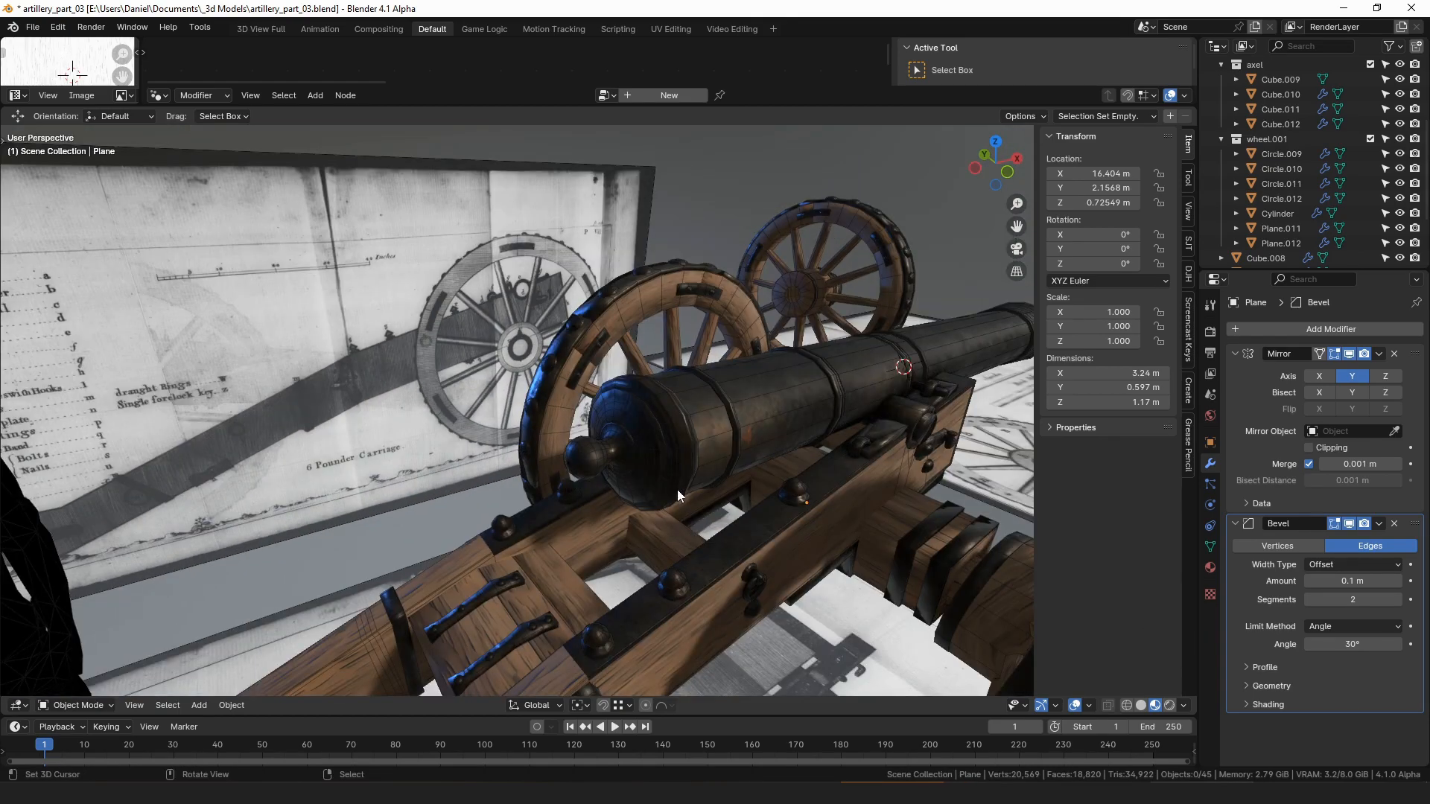
middle_click_drag(677, 489, 592, 474, "shift")
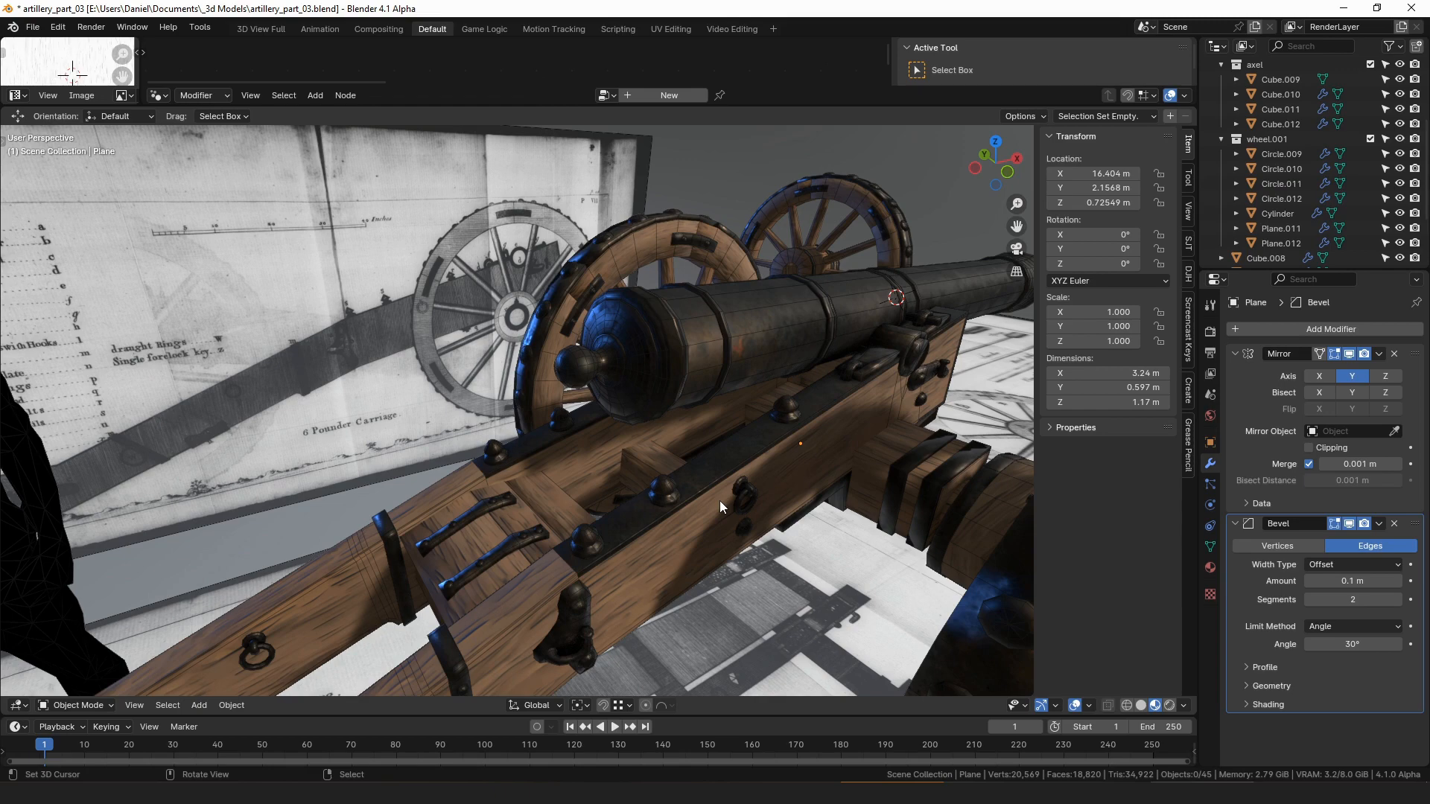
scroll(719, 501, "down", 10)
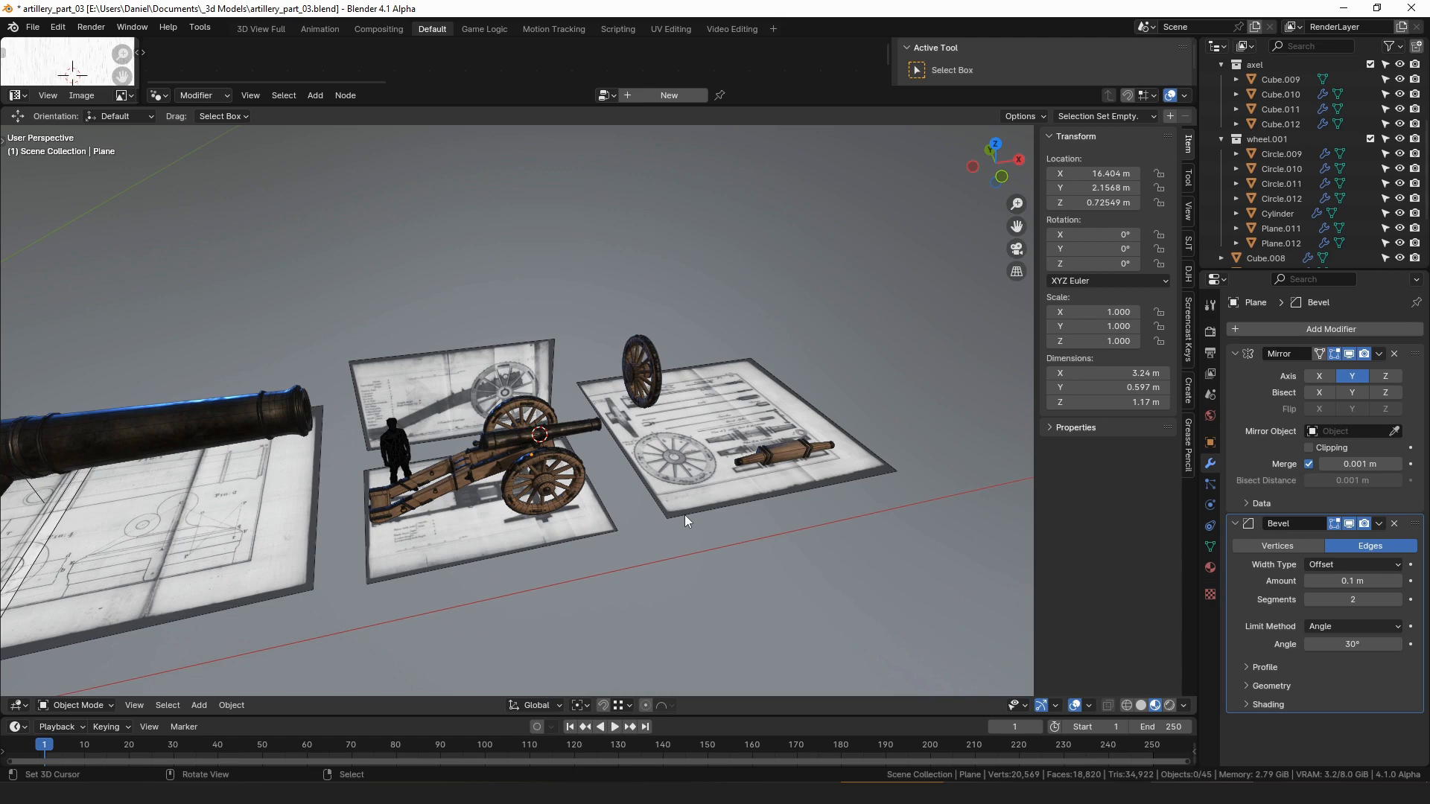
scroll(679, 509, "up", 5)
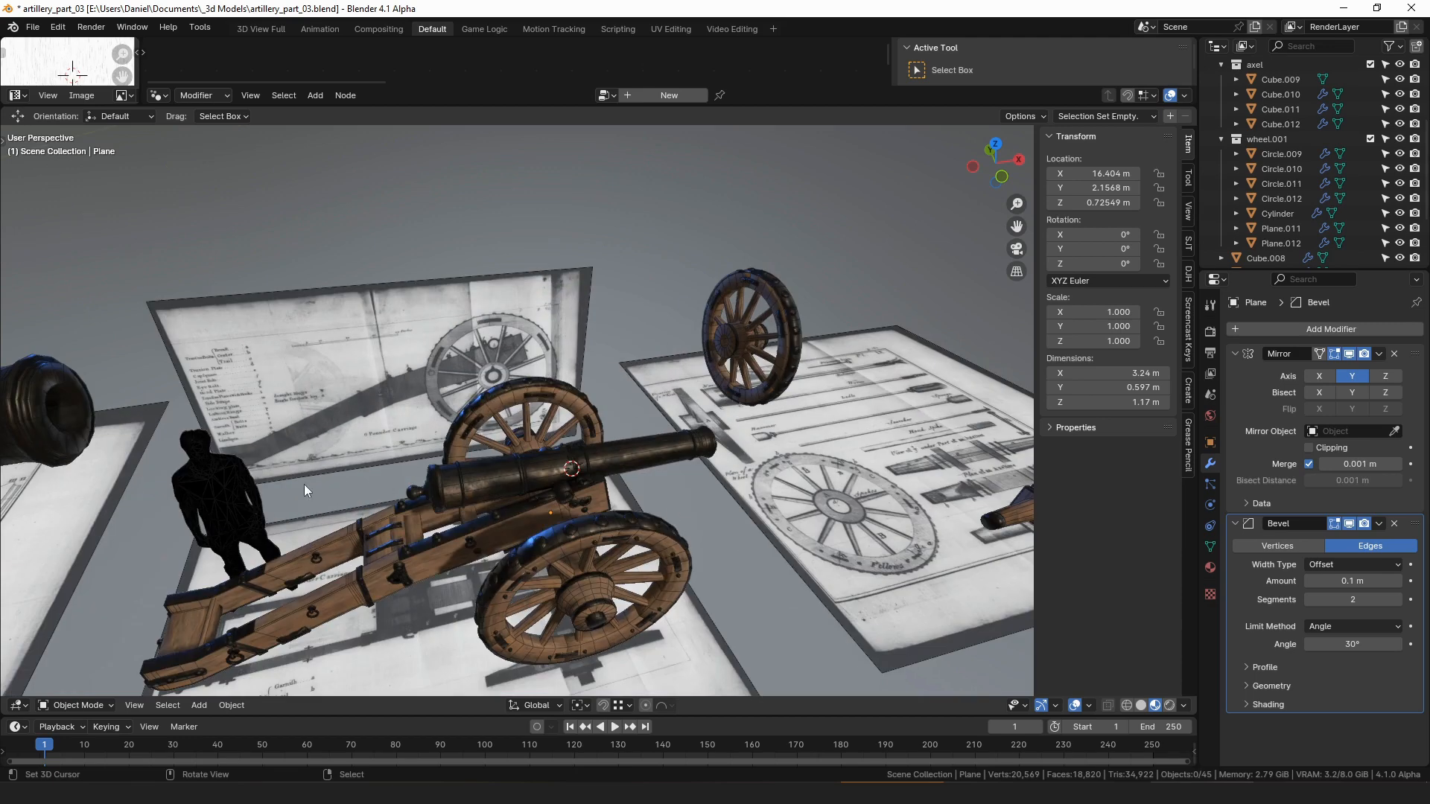
middle_click_drag(279, 522, 271, 421, "shift")
scroll(489, 376, "down", 4)
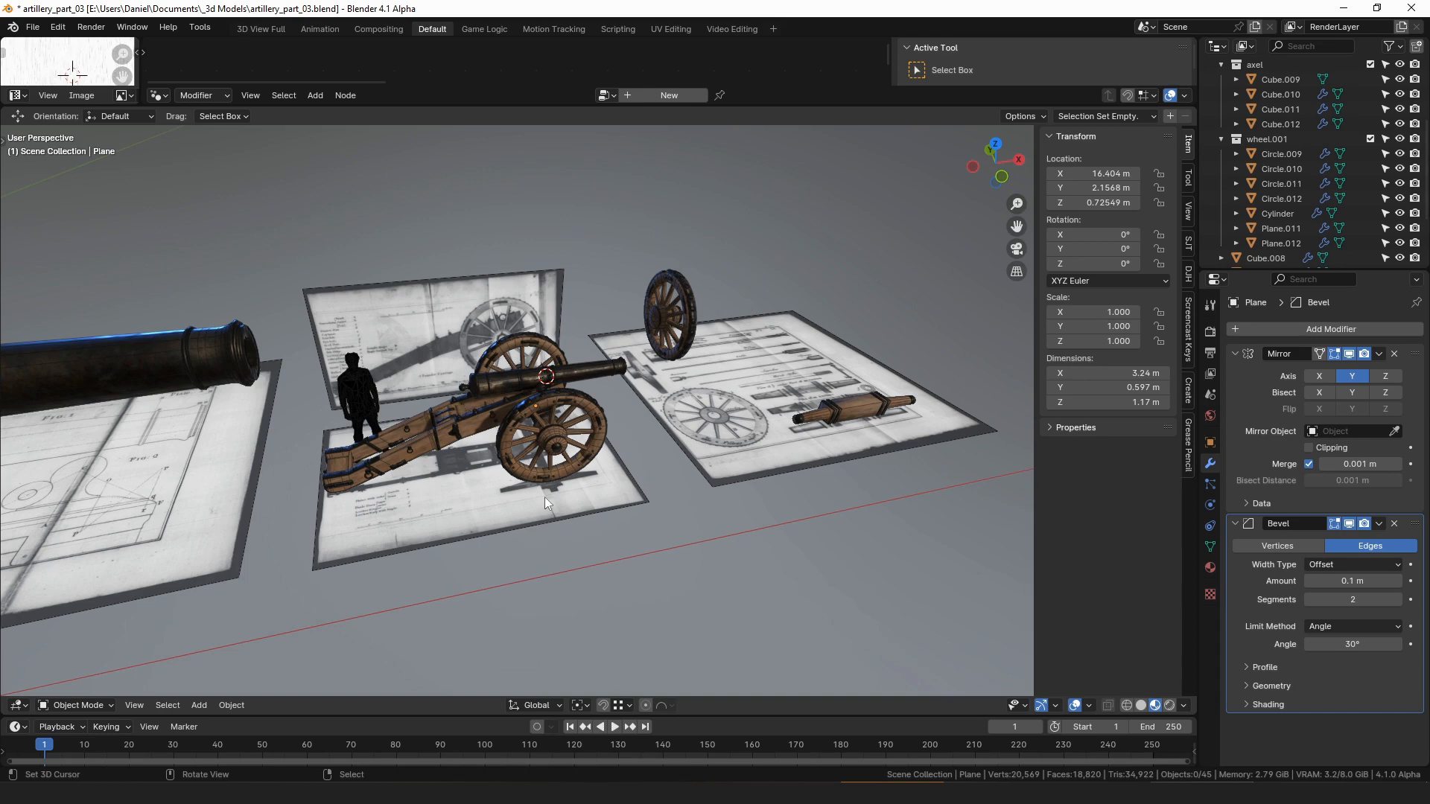
scroll(544, 497, "up", 4)
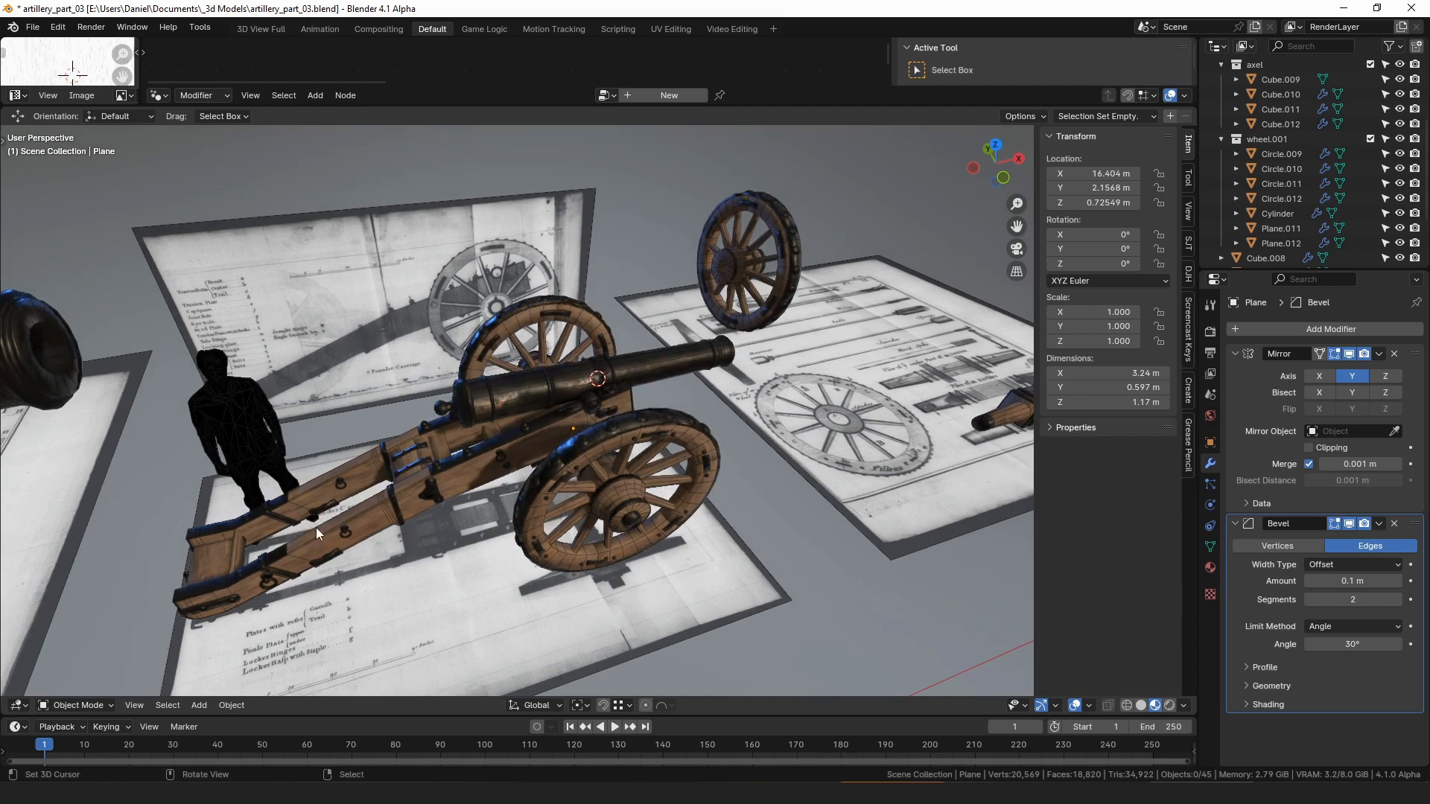
middle_click_drag(632, 404, 660, 427)
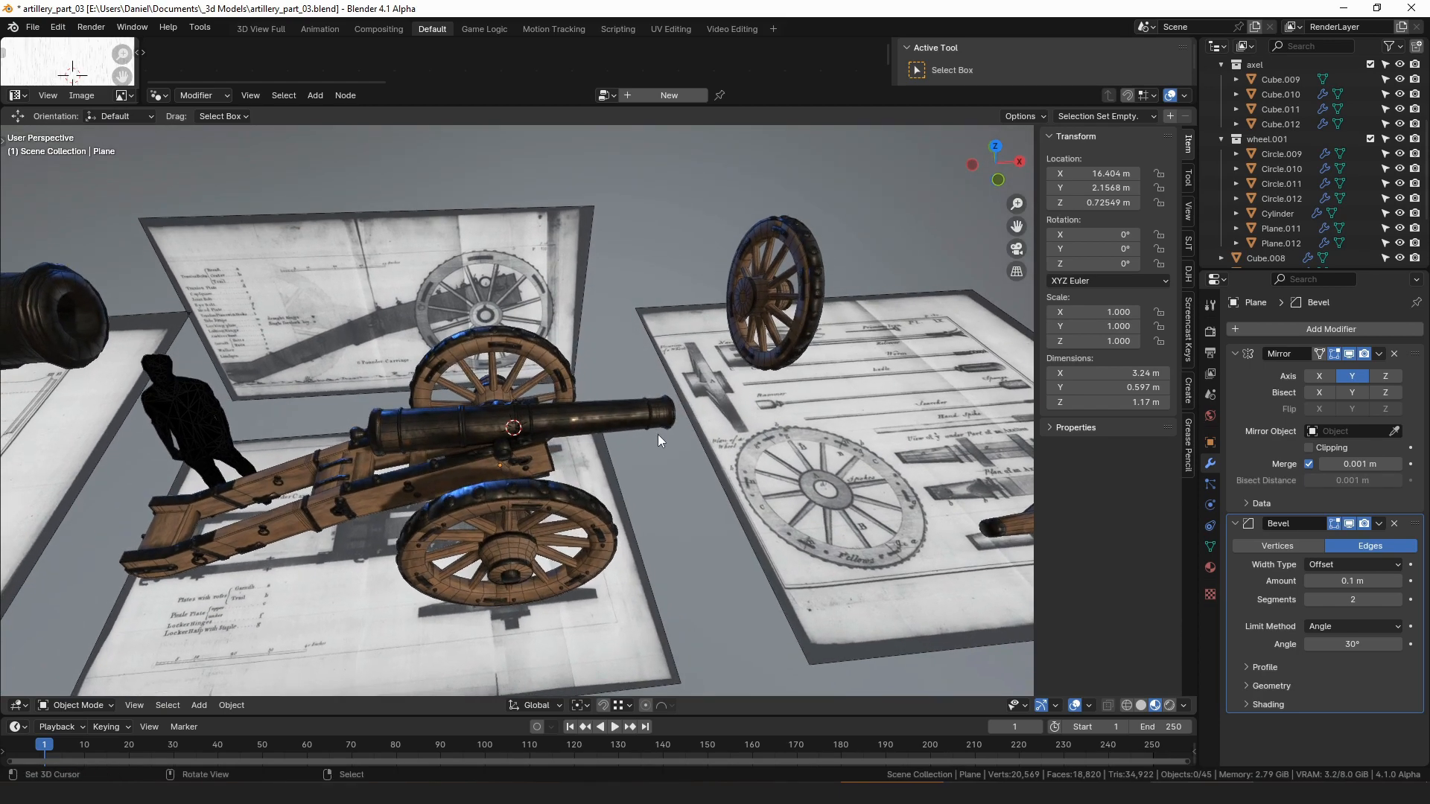